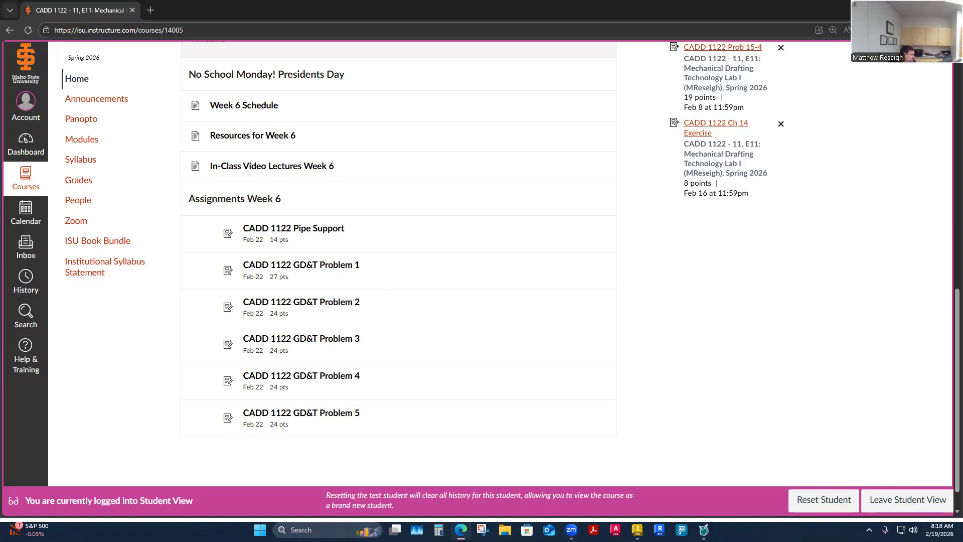
- In File Explorer, open the 6-Week 6 folder inside ISU CADD > 02.1.1-CADD1122 Lab
{"action": "left_click", "coordinate": [151, 10]}
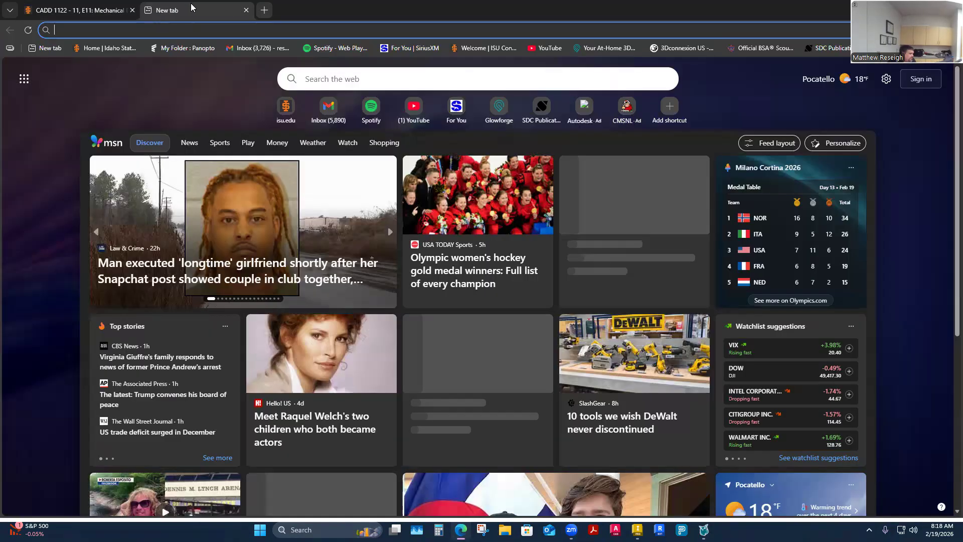
{"action": "key", "text": "ctrl+w"}
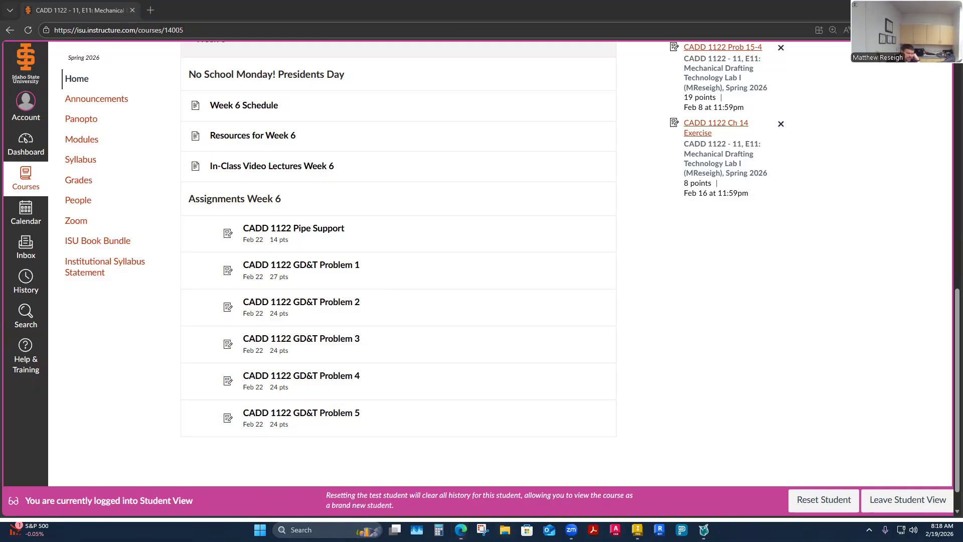
{"action": "left_click", "coordinate": [505, 530]}
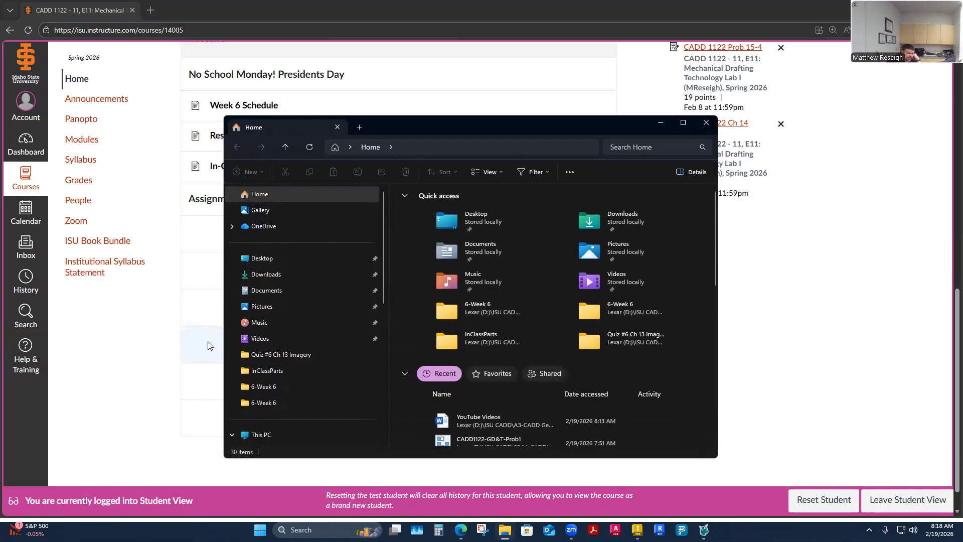
{"action": "scroll", "coordinate": [259, 404], "scroll_direction": "down", "scroll_amount": 4}
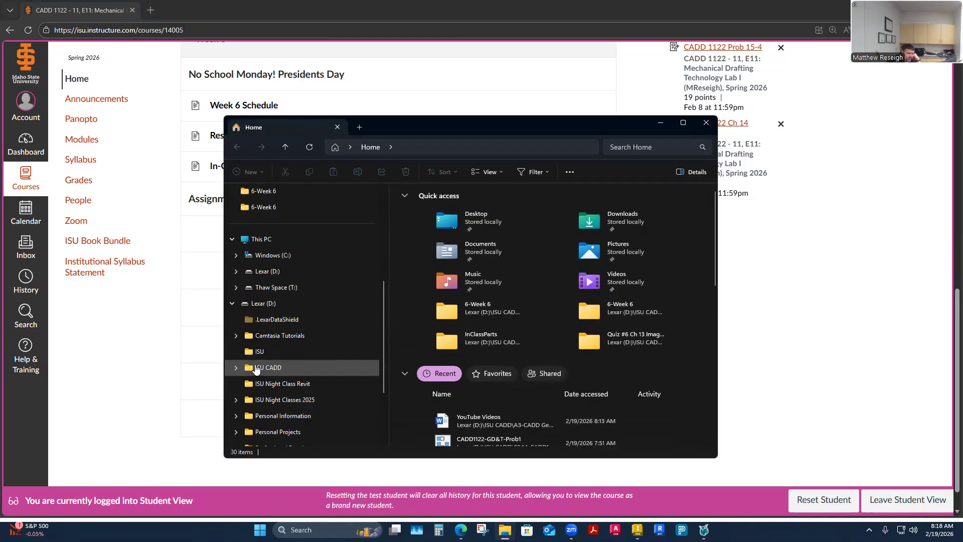
{"action": "left_click", "coordinate": [265, 368]}
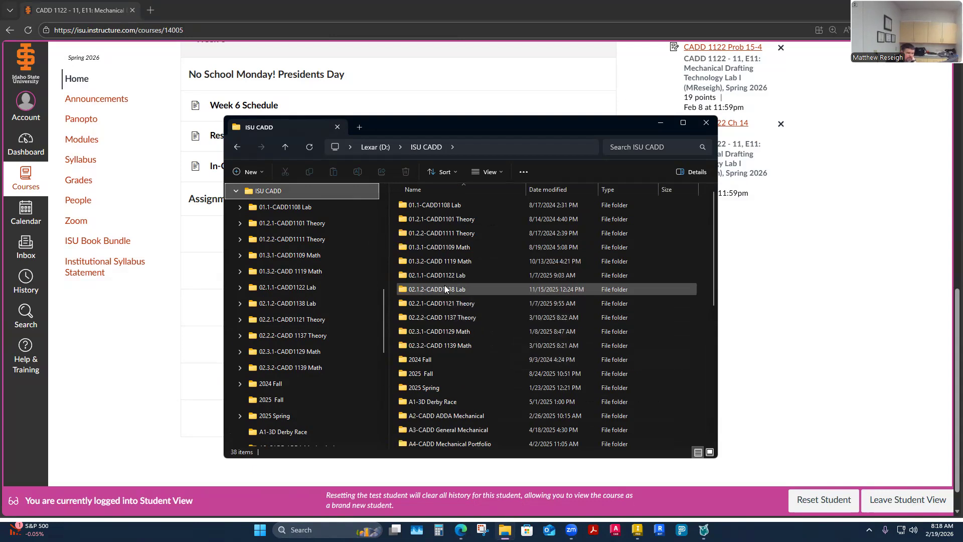
{"action": "mouse_move", "coordinate": [445, 278]}
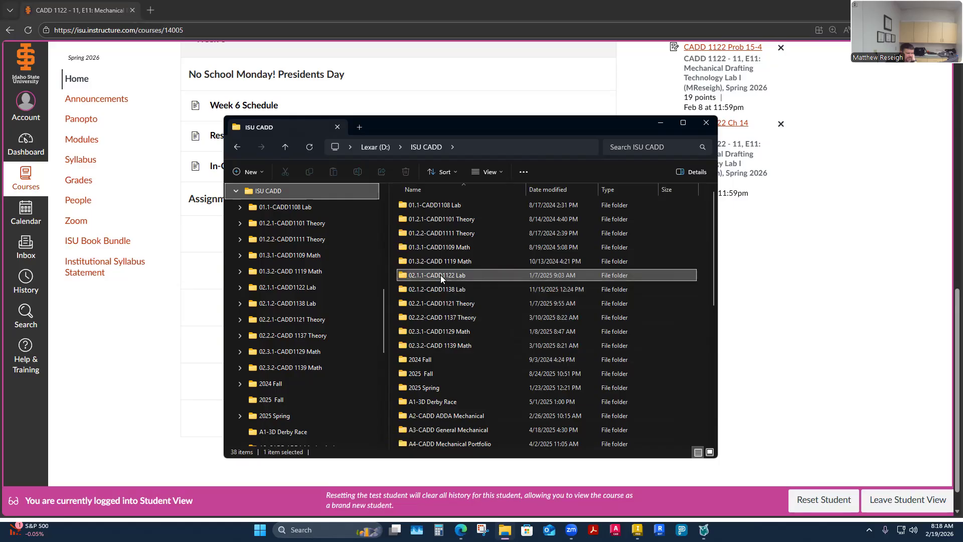
{"action": "double_click", "coordinate": [441, 275]}
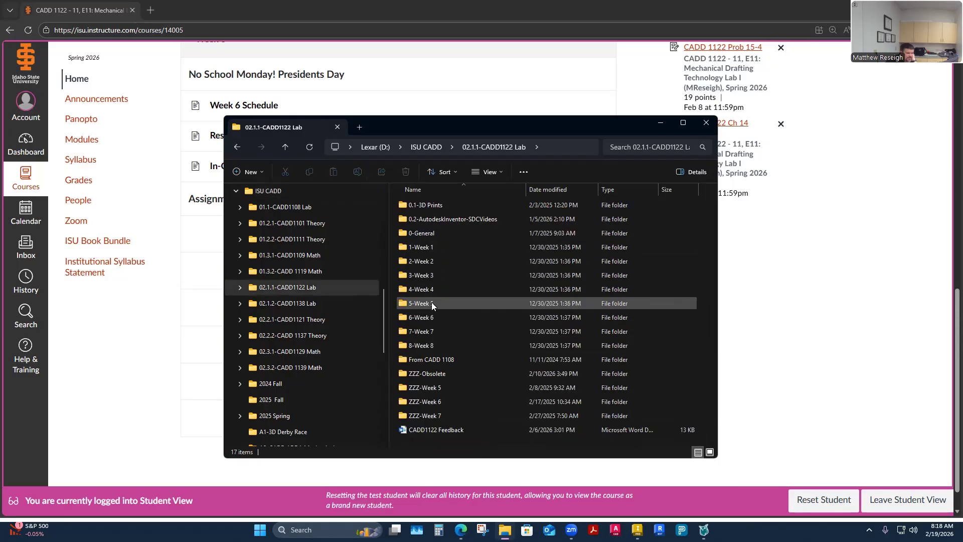
{"action": "double_click", "coordinate": [427, 318]}
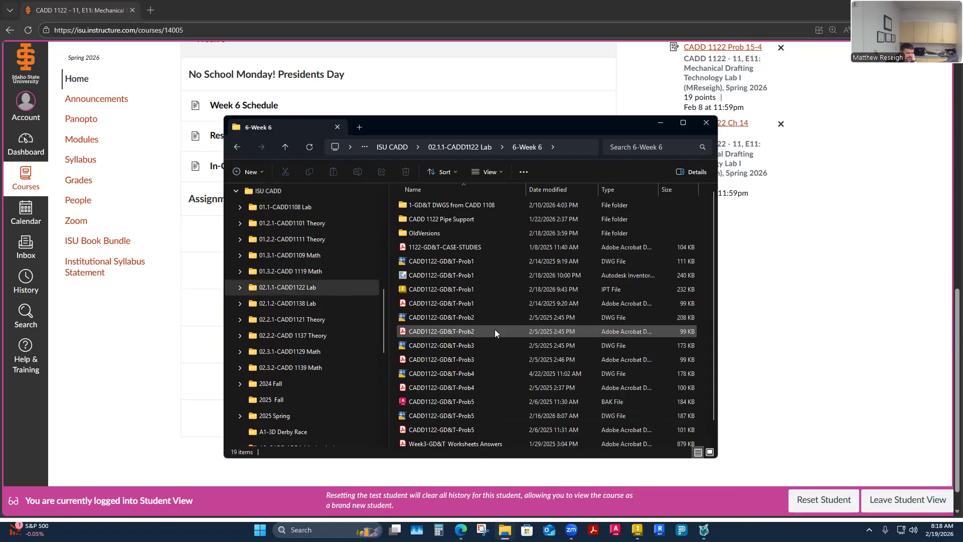
- Open the CADD1122-GD&T-Prob1, Prob2 and Prob3 PDF drawings and bring the Prob1 drawing to the front
{"action": "left_click", "coordinate": [454, 306]}
{"action": "double_click", "coordinate": [454, 305]}
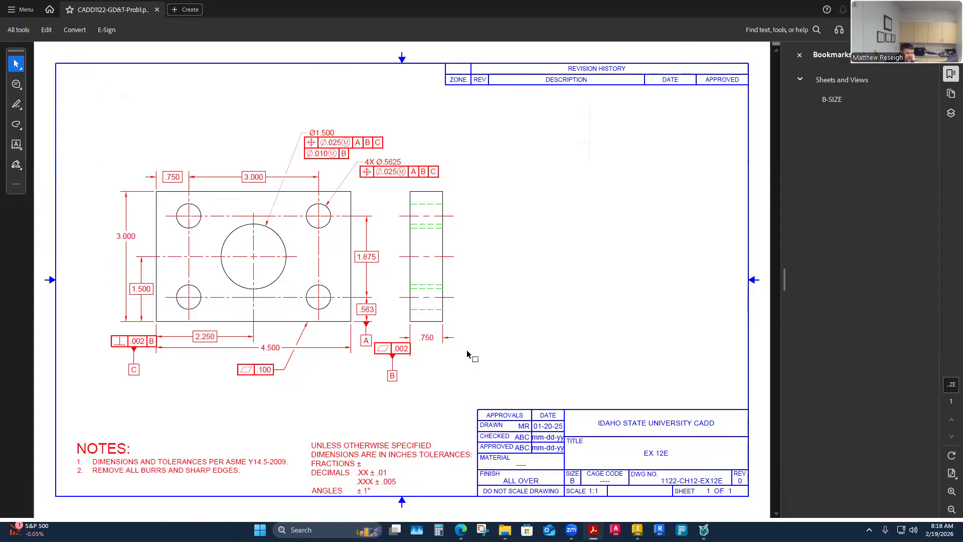
{"action": "left_click", "coordinate": [503, 530]}
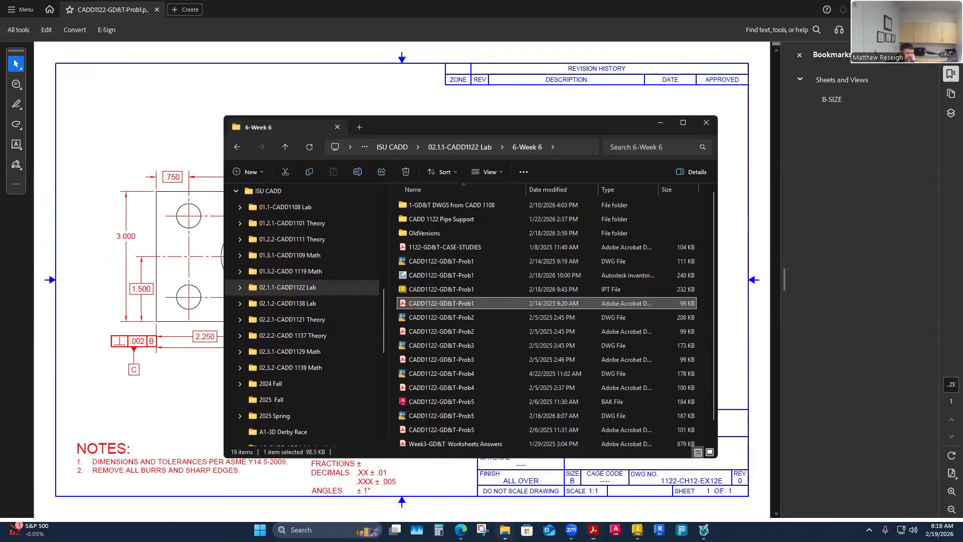
{"action": "double_click", "coordinate": [444, 333]}
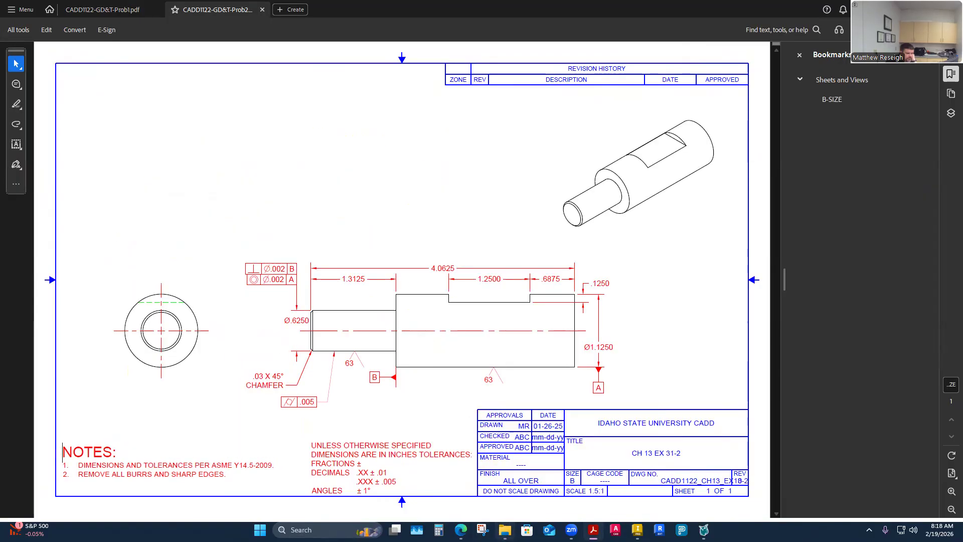
{"action": "left_click", "coordinate": [504, 530]}
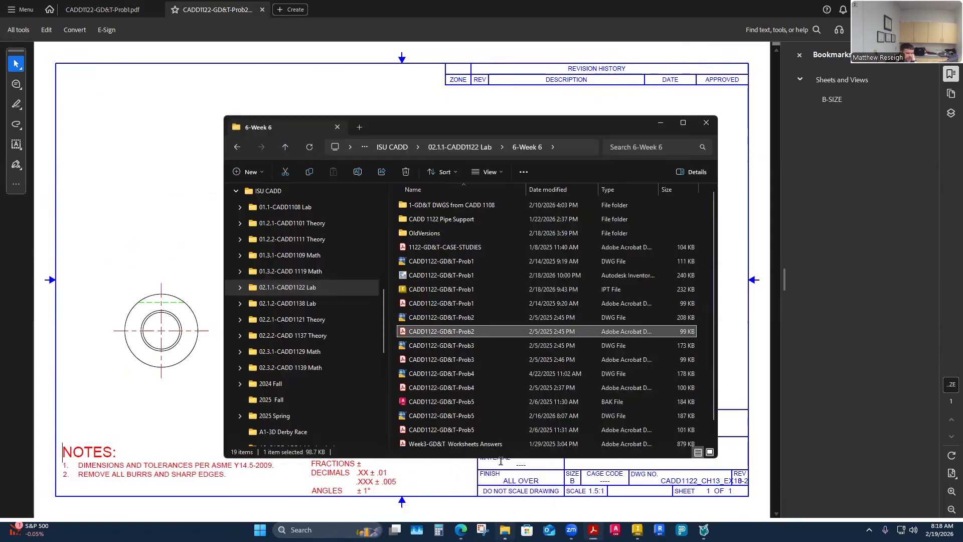
{"action": "double_click", "coordinate": [437, 361]}
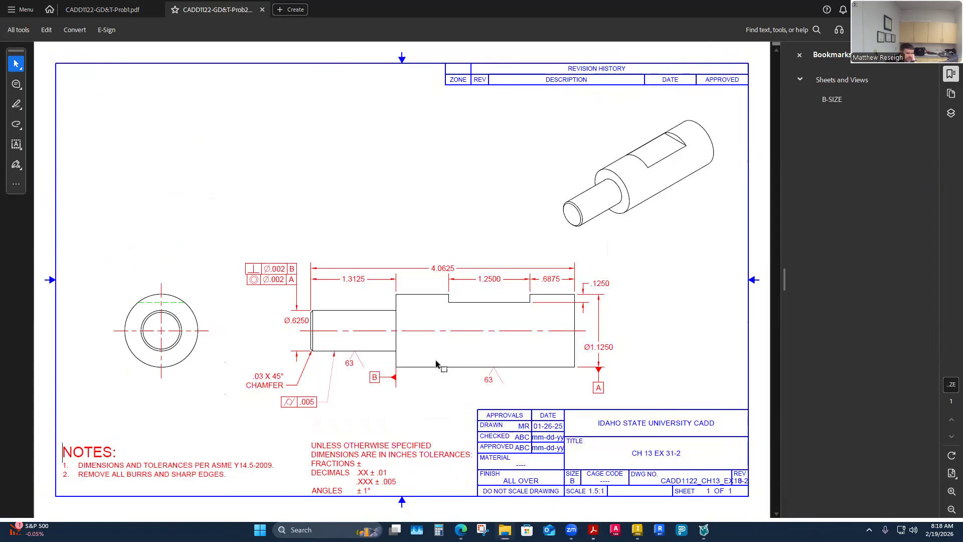
{"action": "left_click", "coordinate": [115, 10]}
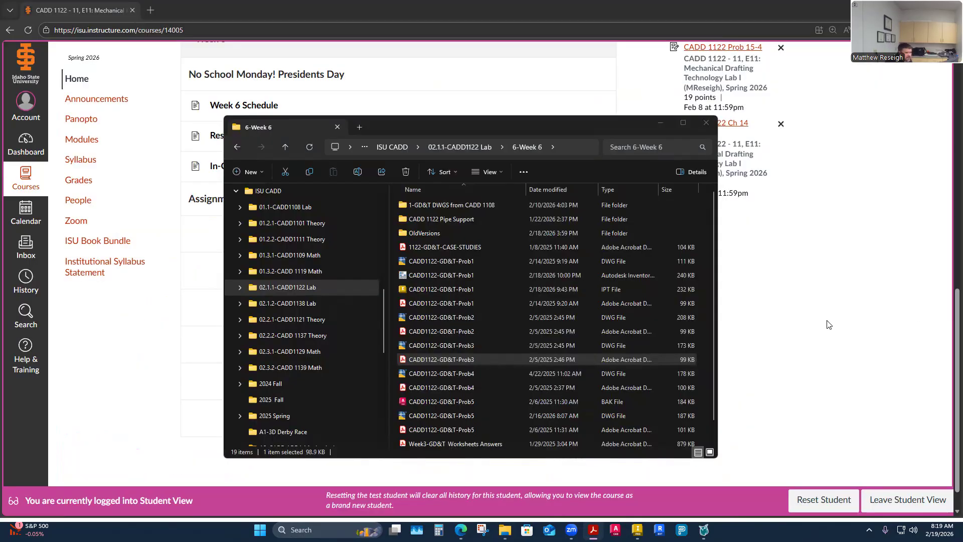
- Open the CADD 1122 GD&T Problem 1 assignment in the browser and review its instructions, drawing and rubric
{"action": "left_click", "coordinate": [827, 321]}
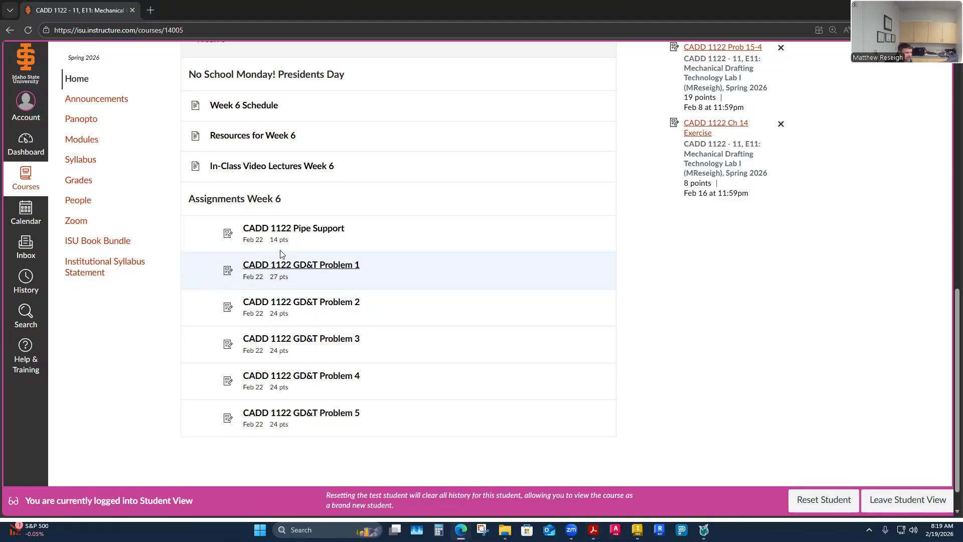
{"action": "left_click", "coordinate": [301, 269]}
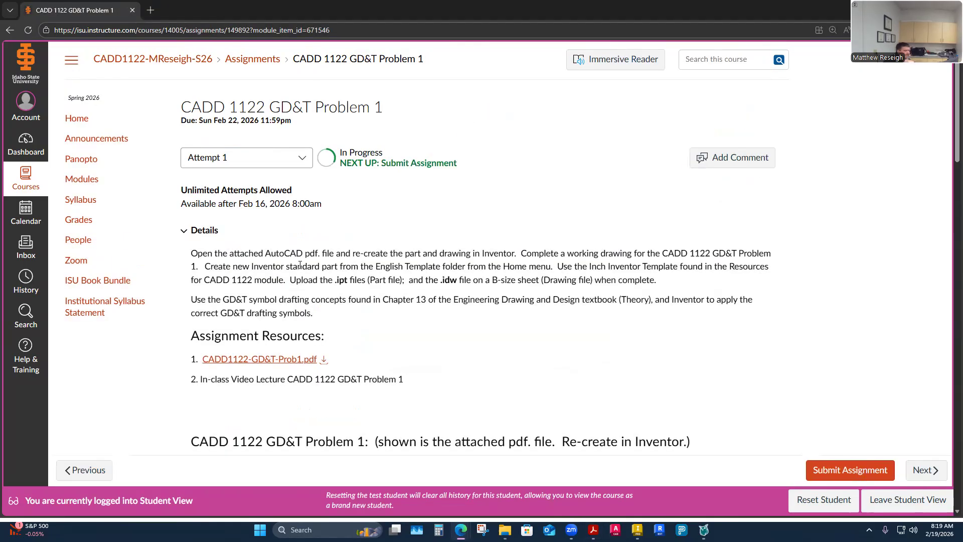
{"action": "scroll", "coordinate": [463, 329], "scroll_direction": "down", "scroll_amount": 2}
{"action": "scroll", "coordinate": [462, 329], "scroll_direction": "down", "scroll_amount": 6}
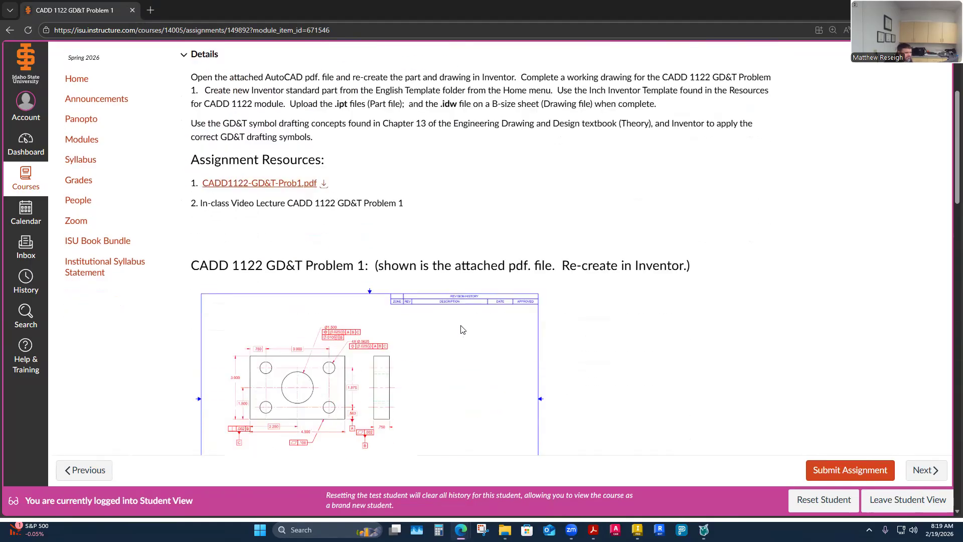
{"action": "scroll", "coordinate": [508, 345], "scroll_direction": "up", "scroll_amount": 3}
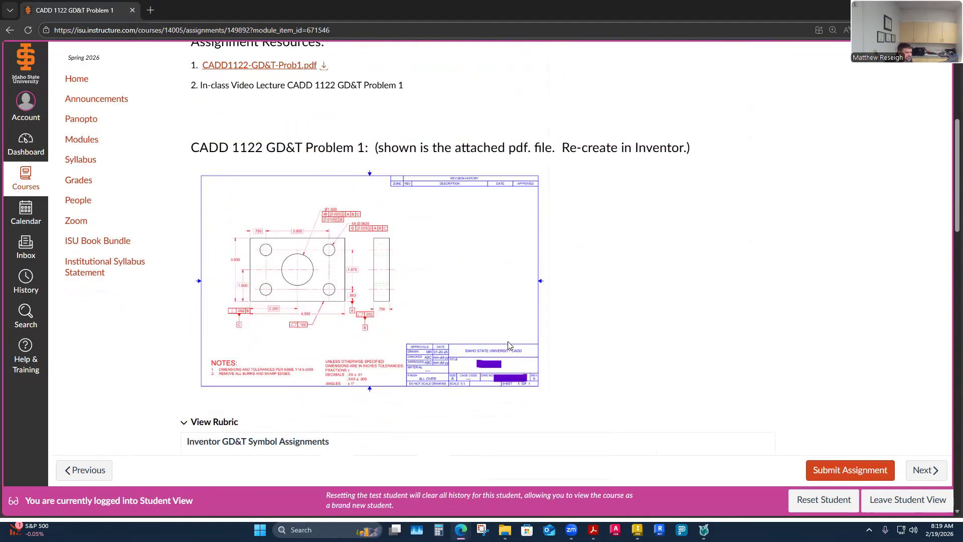
{"action": "scroll", "coordinate": [508, 345], "scroll_direction": "down", "scroll_amount": 1}
{"action": "scroll", "coordinate": [501, 340], "scroll_direction": "down", "scroll_amount": 3}
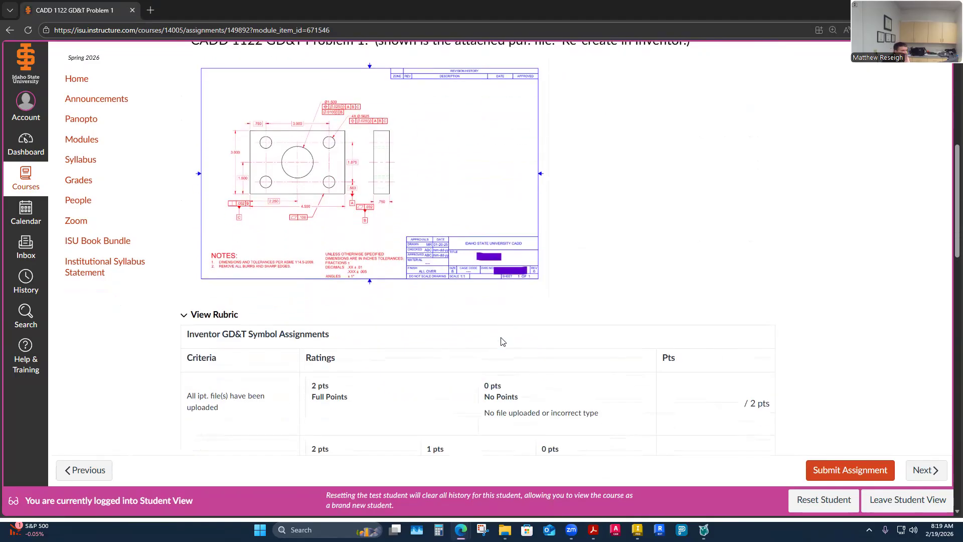
{"action": "scroll", "coordinate": [441, 301], "scroll_direction": "up", "scroll_amount": 3}
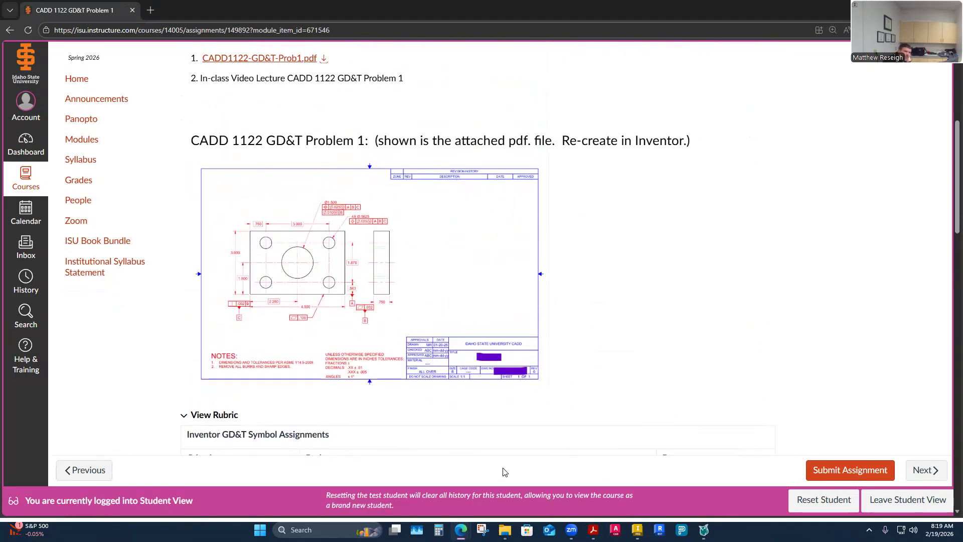
{"action": "scroll", "coordinate": [583, 359], "scroll_direction": "down", "scroll_amount": 2}
- Switch to Autodesk Inventor and create a new part from the English Standard (in).ipt template
{"action": "left_click", "coordinate": [637, 530]}
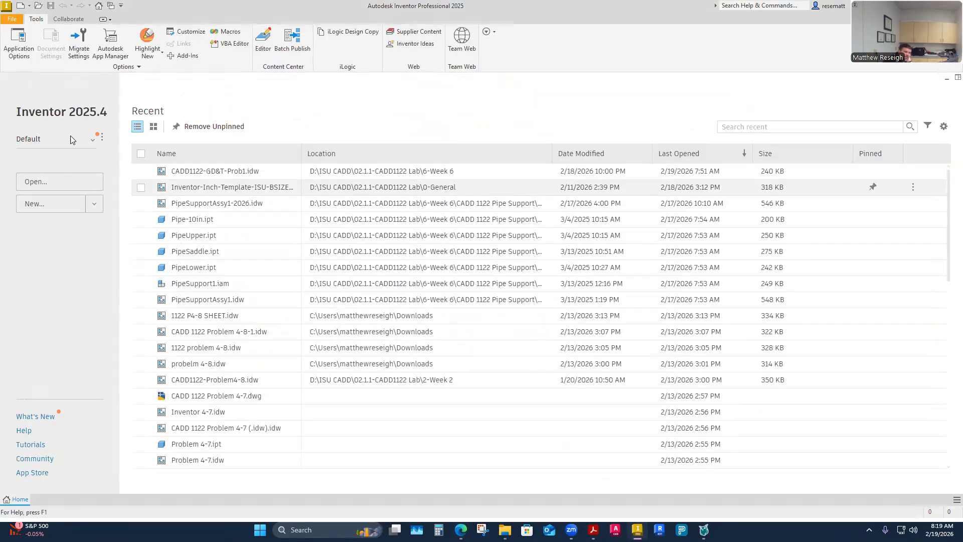
{"action": "left_click", "coordinate": [83, 185]}
{"action": "left_click", "coordinate": [646, 432]}
{"action": "left_click", "coordinate": [94, 203]}
{"action": "left_click", "coordinate": [49, 325]}
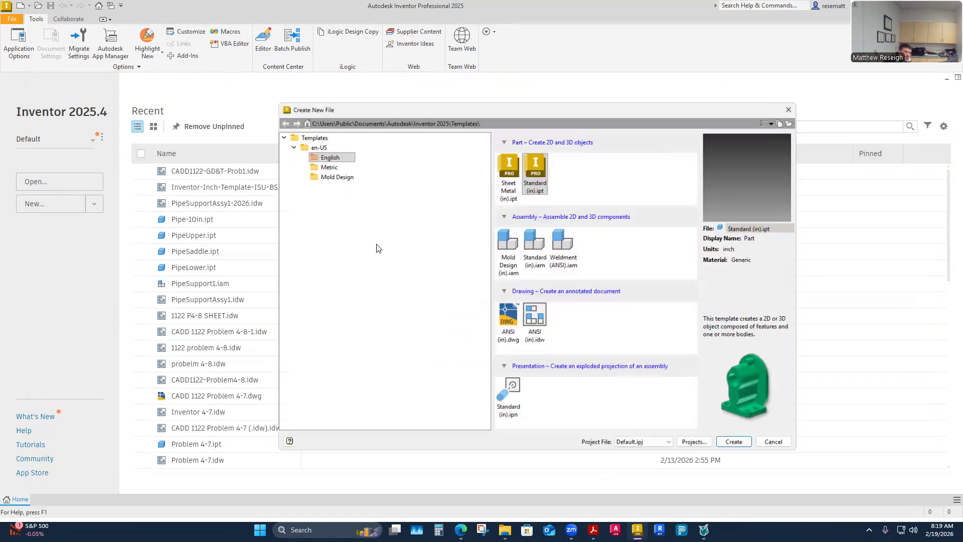
{"action": "left_click", "coordinate": [737, 446]}
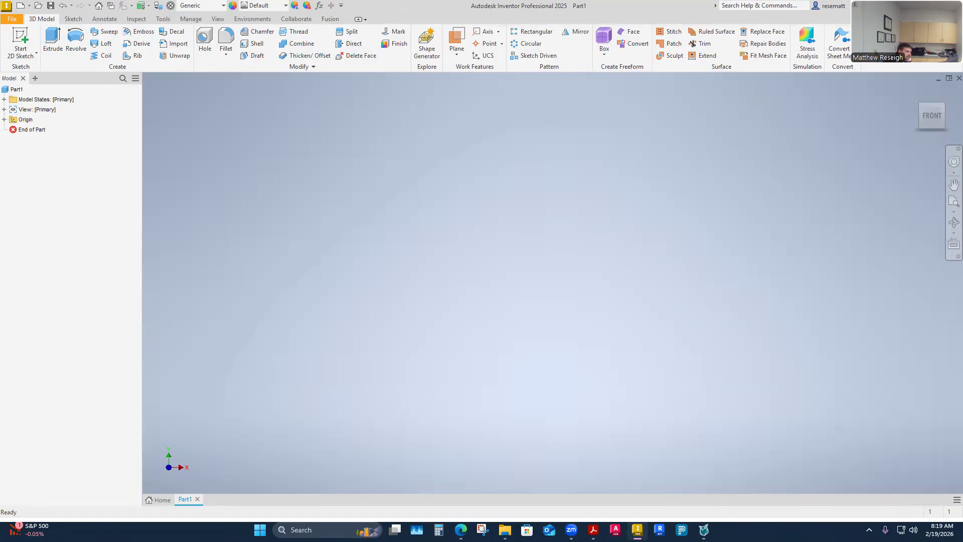
- Examine the plate's dimensions and GD&T symbols in the Prob1 PDF, with its window over Inventor, then move the PDF window away
{"action": "left_click_drag", "start_coordinate": [0, 56], "coordinate": [524, 56]}
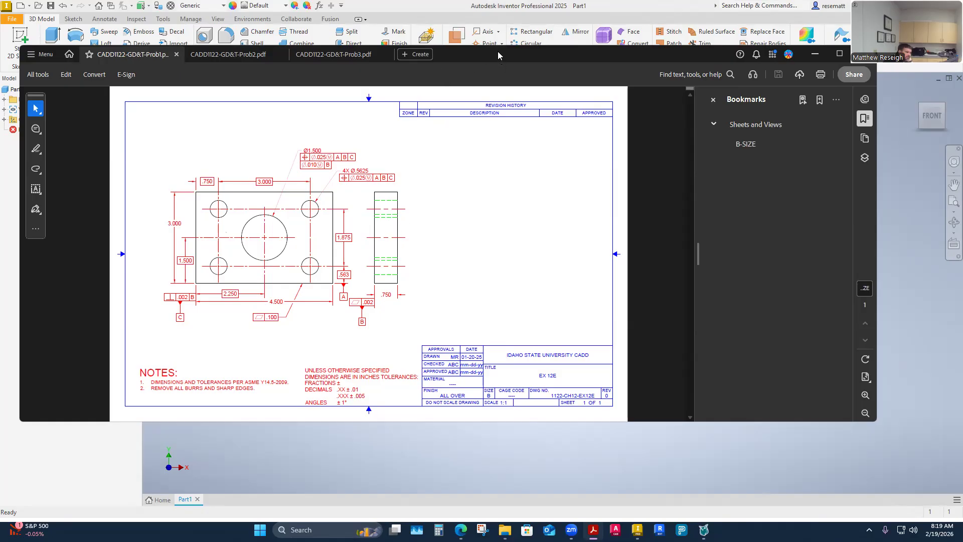
{"action": "left_click_drag", "start_coordinate": [498, 55], "coordinate": [493, 48]}
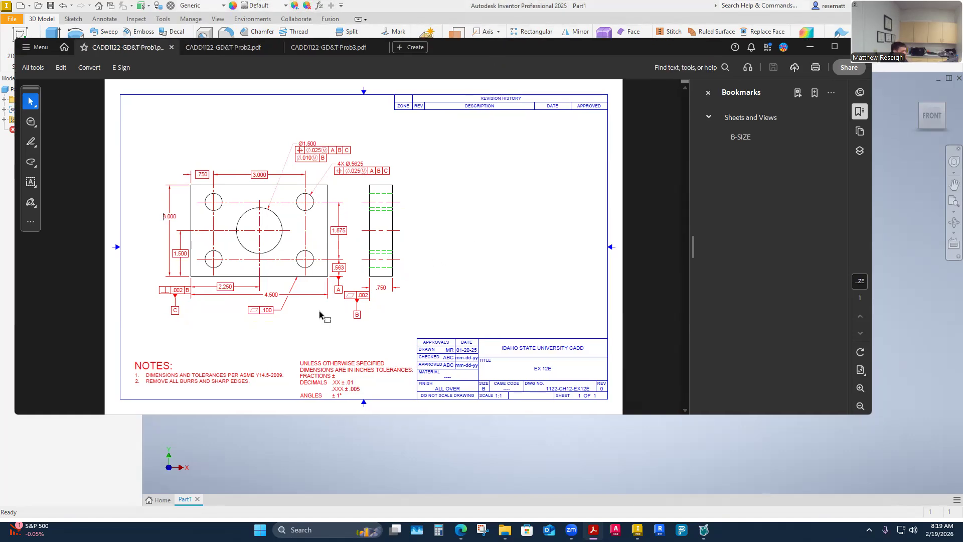
{"action": "scroll", "coordinate": [323, 316], "scroll_direction": "up", "scroll_amount": 1, "text": "ctrl"}
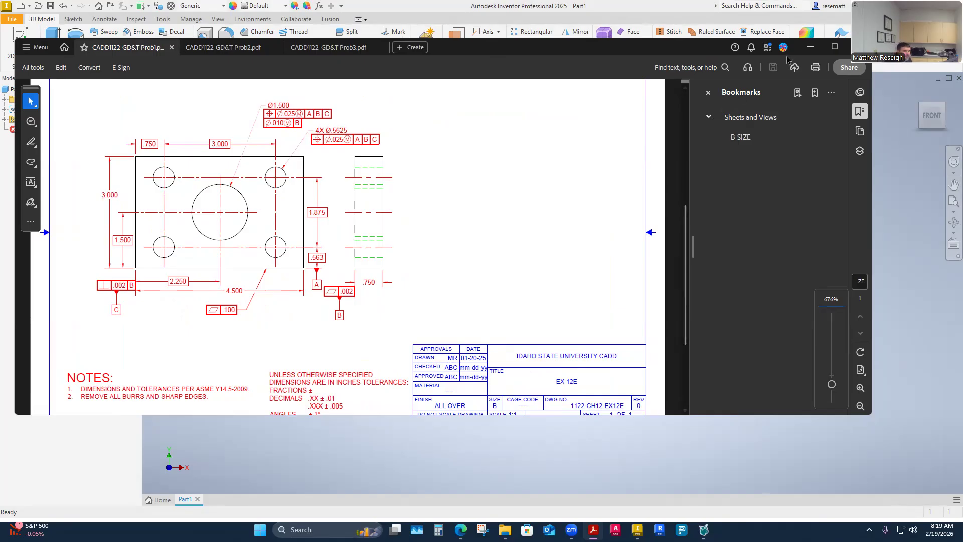
{"action": "scroll", "coordinate": [497, 211], "scroll_direction": "up", "scroll_amount": 2}
{"action": "scroll", "coordinate": [299, 276], "scroll_direction": "down", "scroll_amount": 3}
{"action": "scroll", "coordinate": [291, 341], "scroll_direction": "up", "scroll_amount": 3}
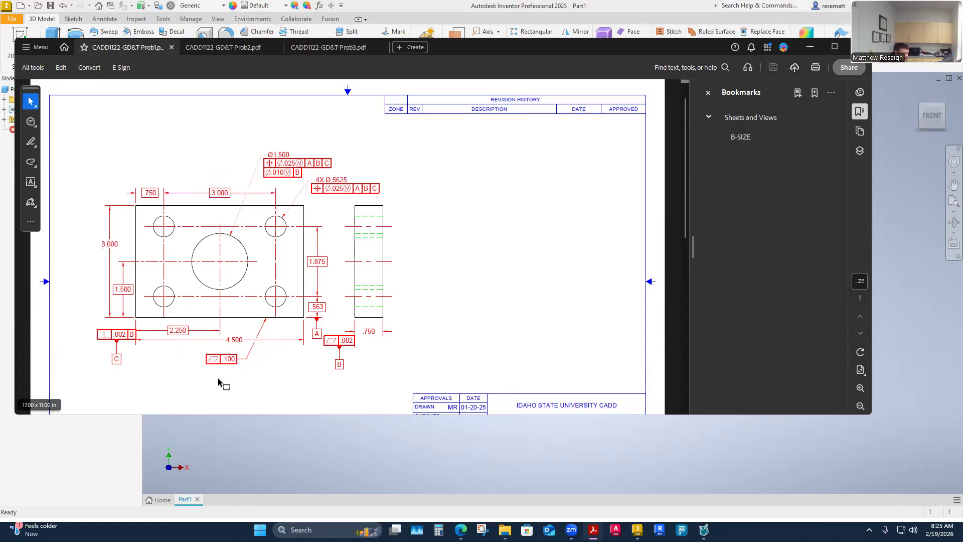
{"action": "mouse_move", "coordinate": [637, 529]}
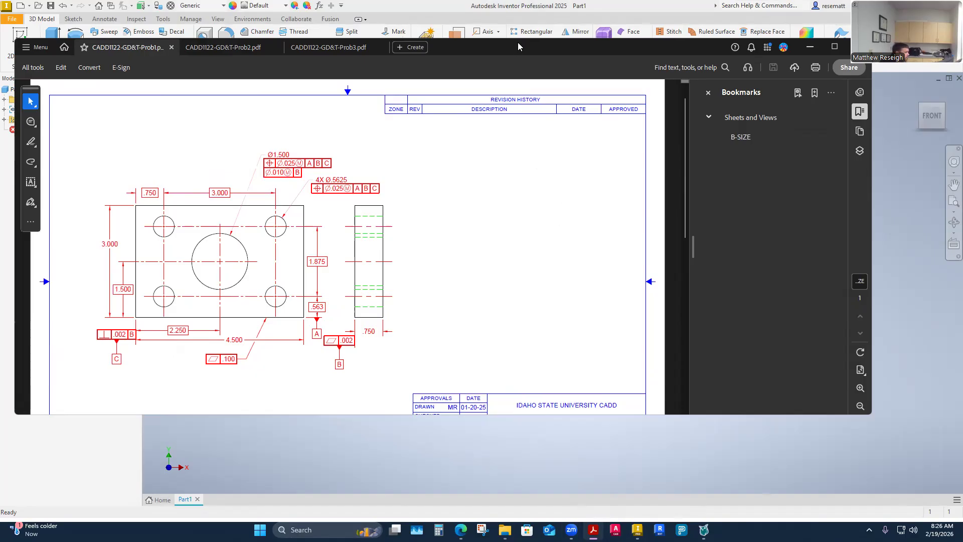
{"action": "left_click_drag", "start_coordinate": [519, 43], "coordinate": [519, 0]}
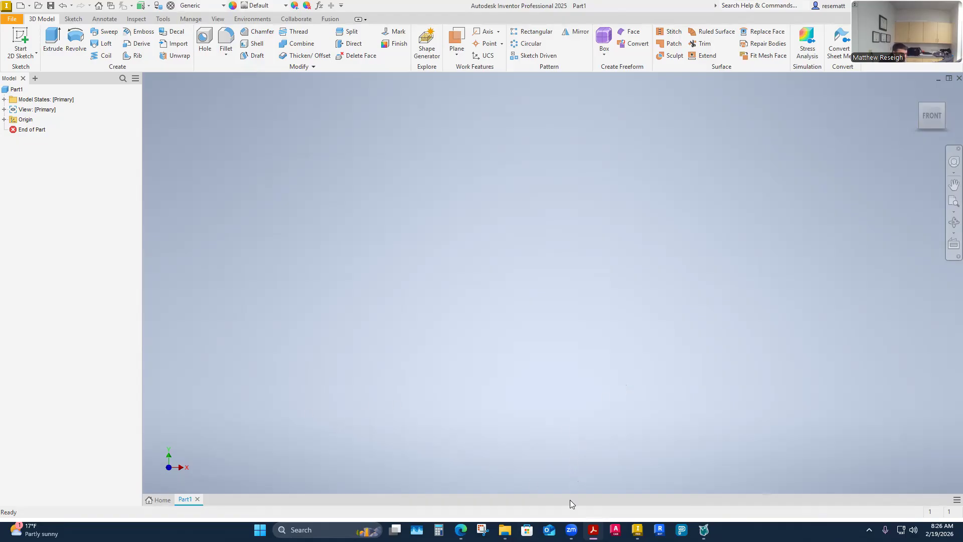
- Return to the new Inventor part and start a 2D sketch on the front (XY) origin plane
{"action": "left_click", "coordinate": [637, 530]}
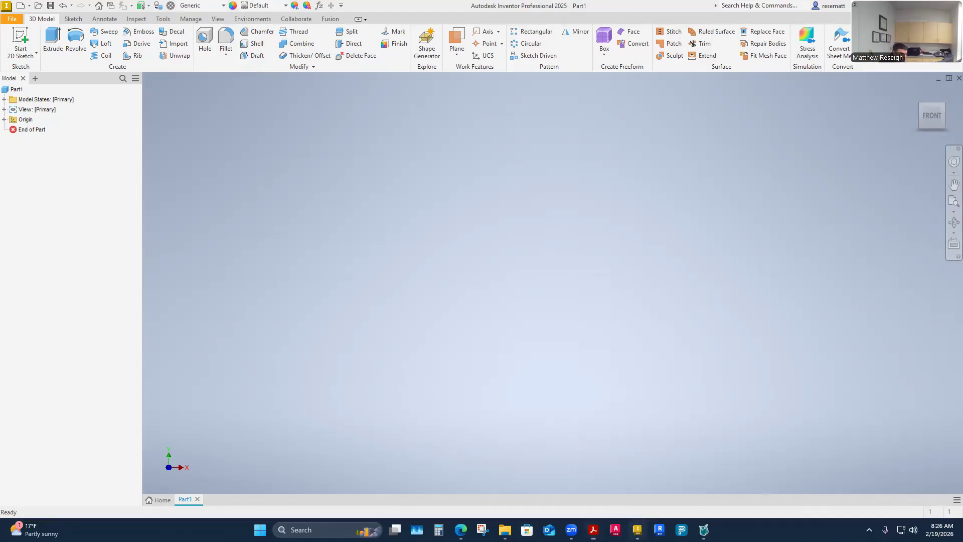
{"action": "left_click", "coordinate": [31, 50]}
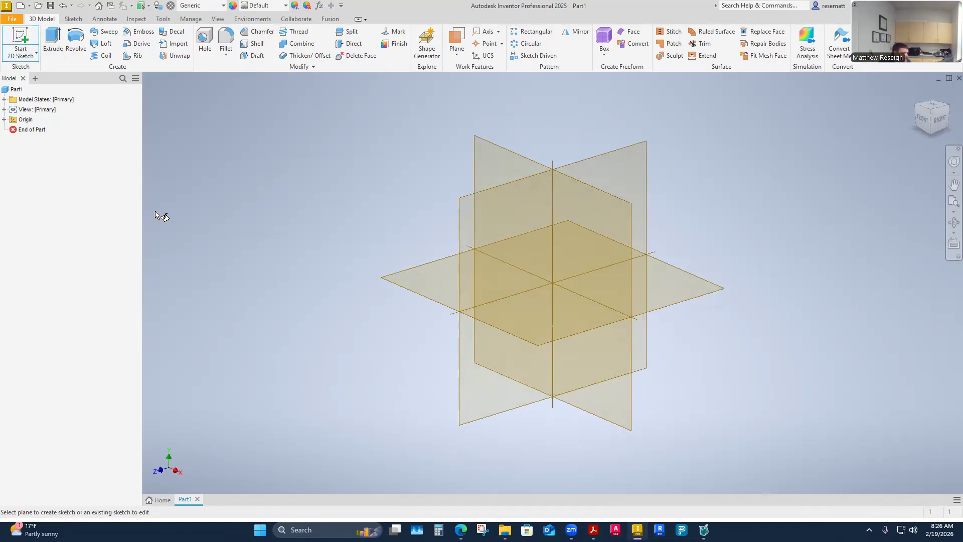
{"action": "left_click", "coordinate": [485, 147]}
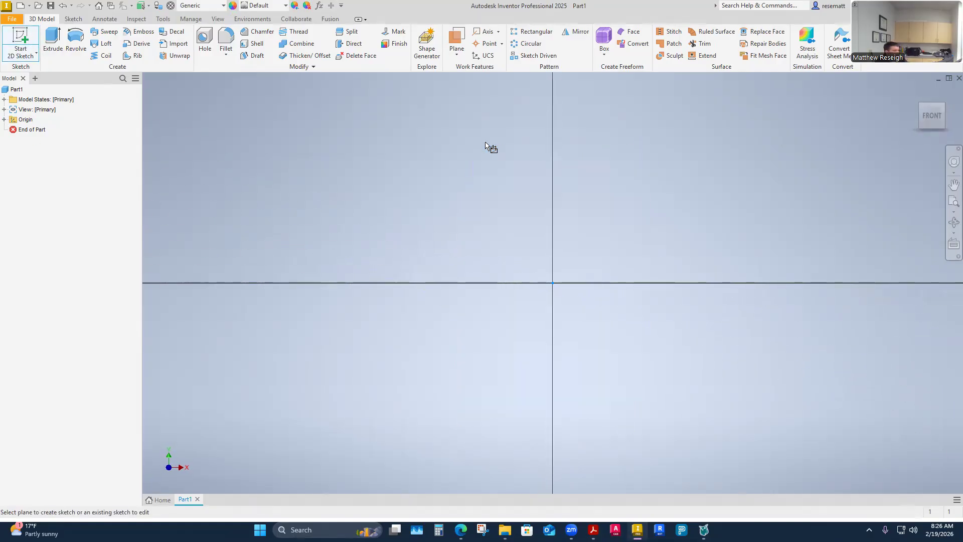
- Draw a two-point rectangle 4.5 in wide and 3 in high as the plate's outline
{"action": "left_click", "coordinate": [128, 38]}
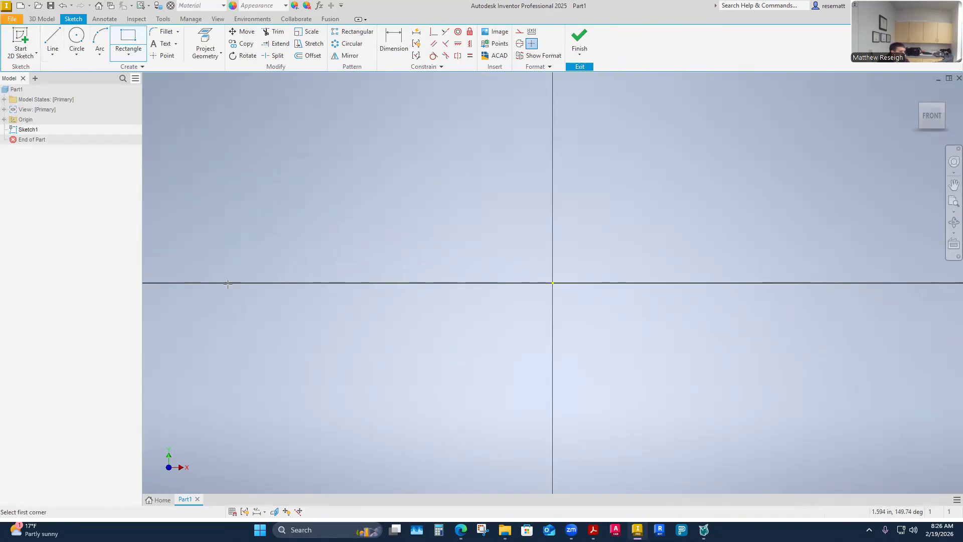
{"action": "left_click", "coordinate": [303, 156]}
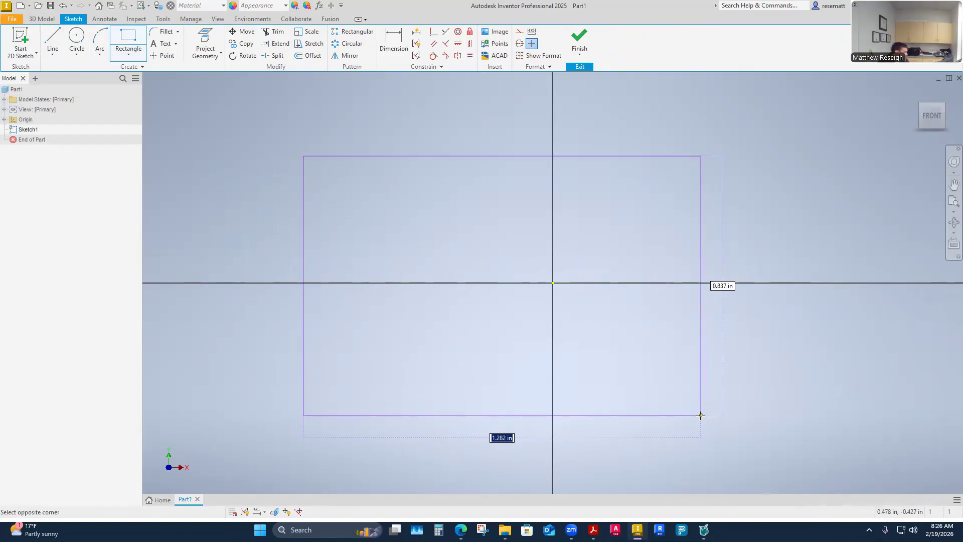
{"action": "type", "text": "4.5"}
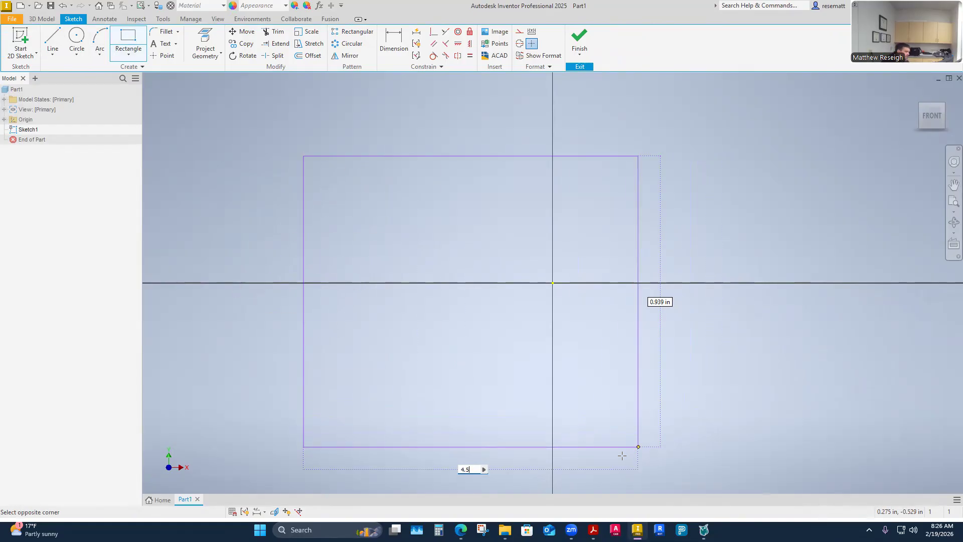
{"action": "key", "text": "Tab"}
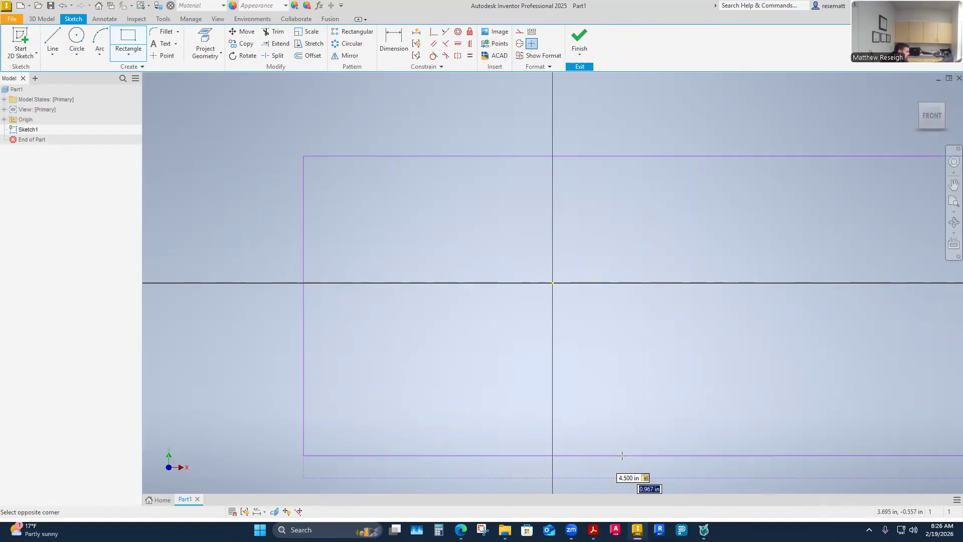
{"action": "type", "text": "3"}
{"action": "key", "text": "Return"}
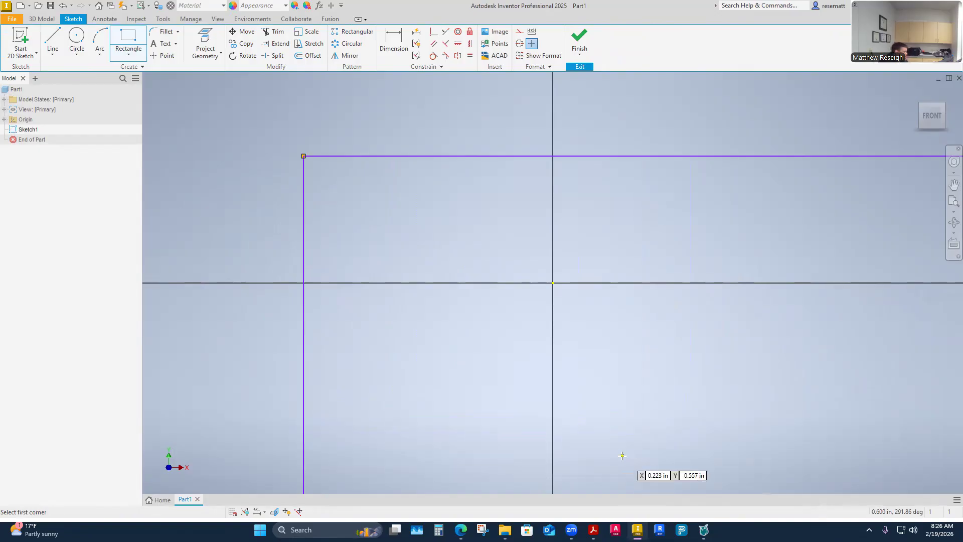
{"action": "scroll", "coordinate": [508, 314], "scroll_direction": "up", "scroll_amount": 5}
{"action": "key", "text": "Escape"}
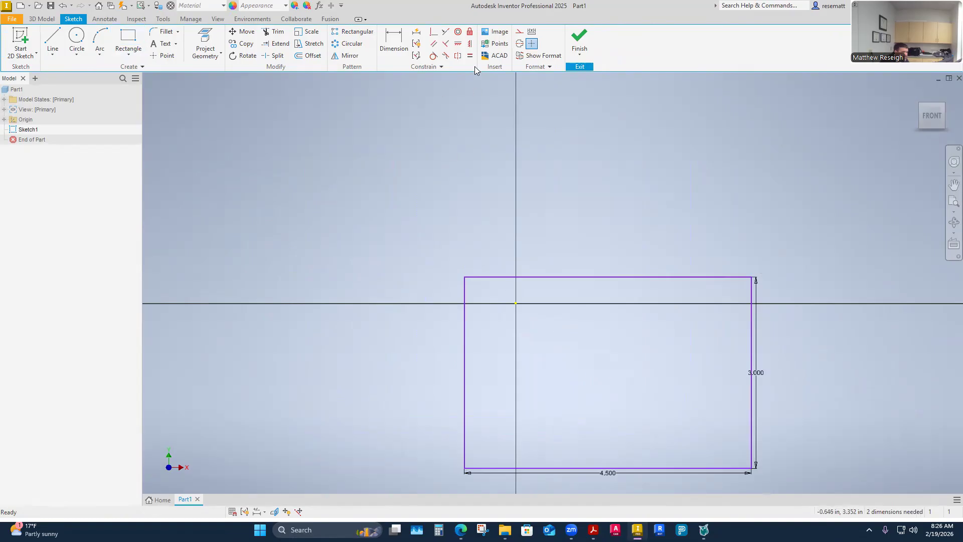
- Centre the rectangle on the origin with horizontal and vertical constraints from its edge midpoints, and move both dimensions farther outside the outline
{"action": "left_click", "coordinate": [454, 44]}
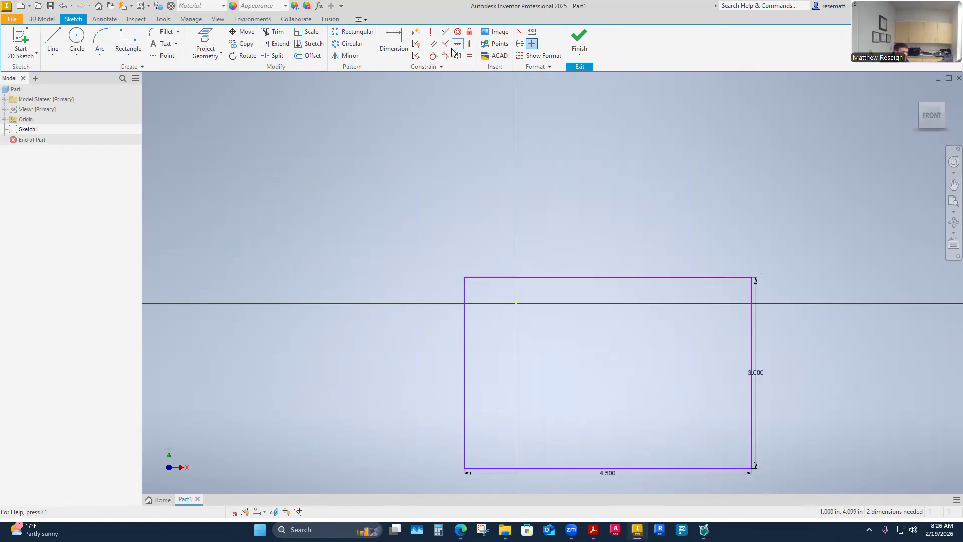
{"action": "left_click", "coordinate": [465, 372]}
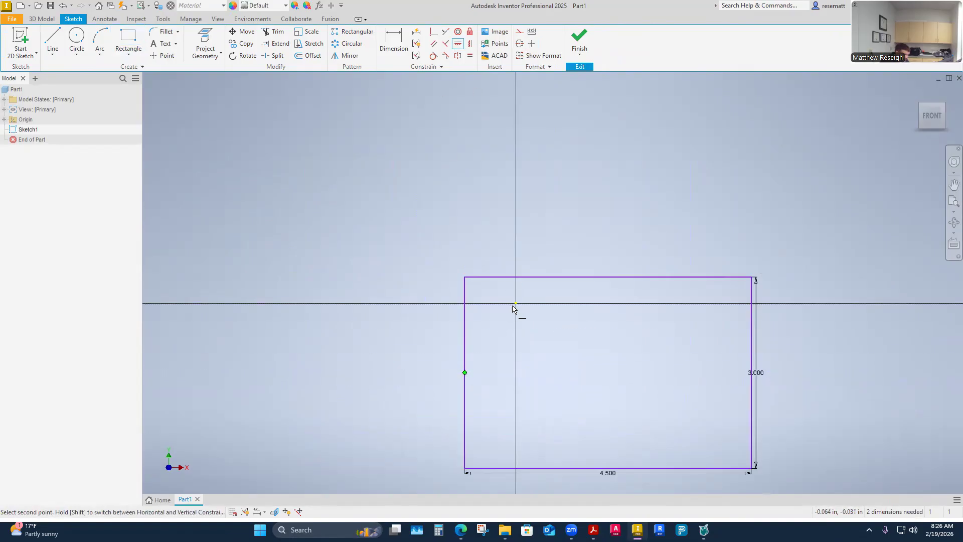
{"action": "left_click", "coordinate": [515, 303]}
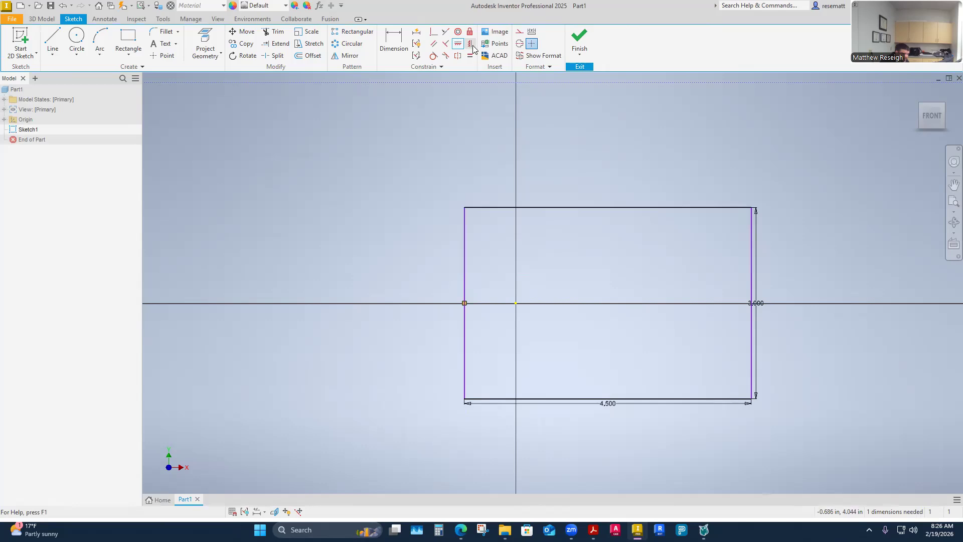
{"action": "left_click", "coordinate": [608, 208]}
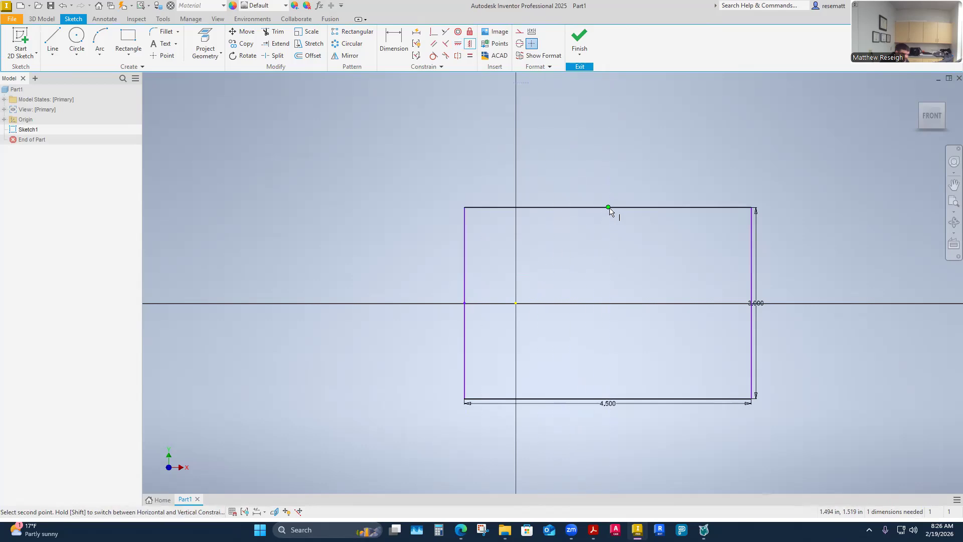
{"action": "left_click", "coordinate": [513, 303]}
{"action": "key", "text": "Escape"}
{"action": "left_click_drag", "start_coordinate": [671, 307], "coordinate": [688, 307]}
{"action": "left_click_drag", "start_coordinate": [520, 404], "coordinate": [562, 430]}
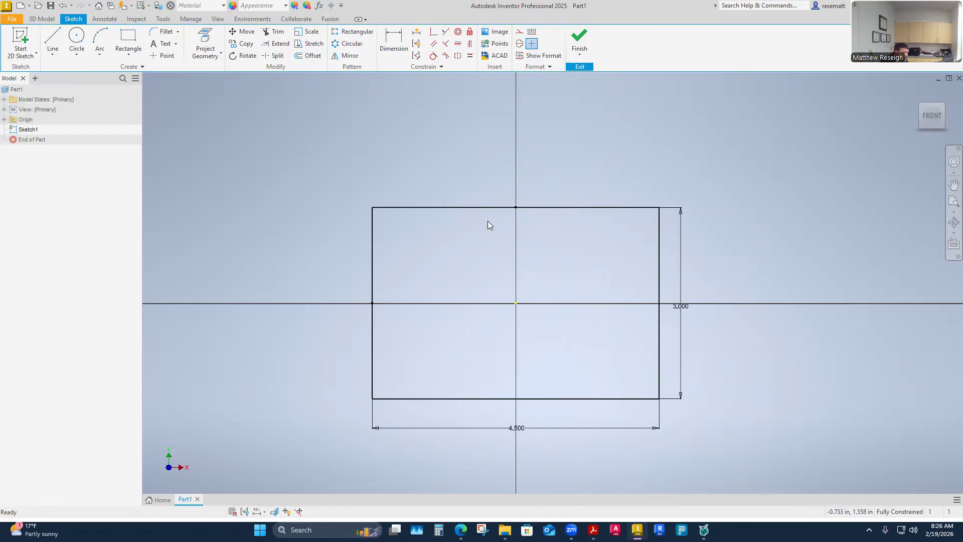
- Sketch a 0.5625 in diameter circle inside the rectangle and move it near the lower-right corner
{"action": "left_click", "coordinate": [76, 39]}
{"action": "left_click", "coordinate": [408, 236]}
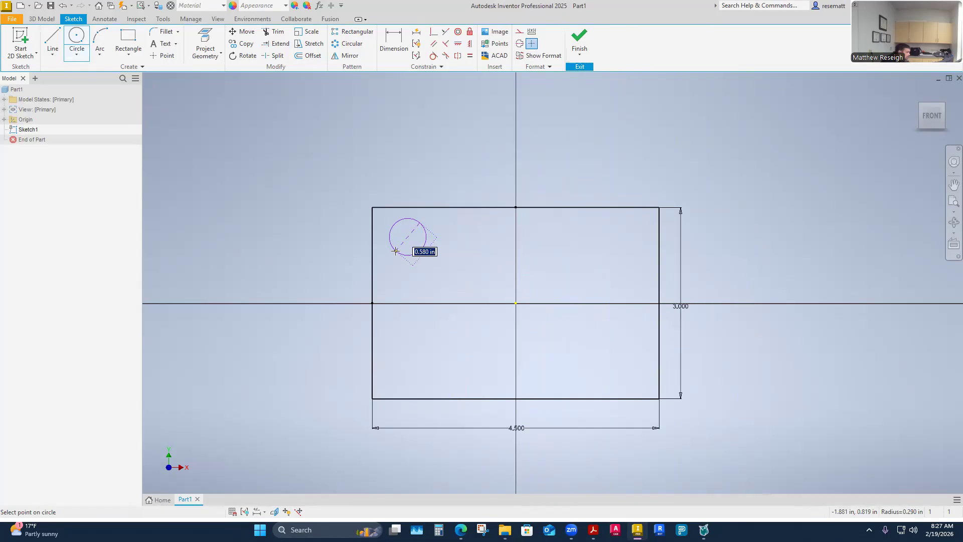
{"action": "type", "text": ".5625"}
{"action": "key", "text": "Return"}
{"action": "key", "text": "Escape"}
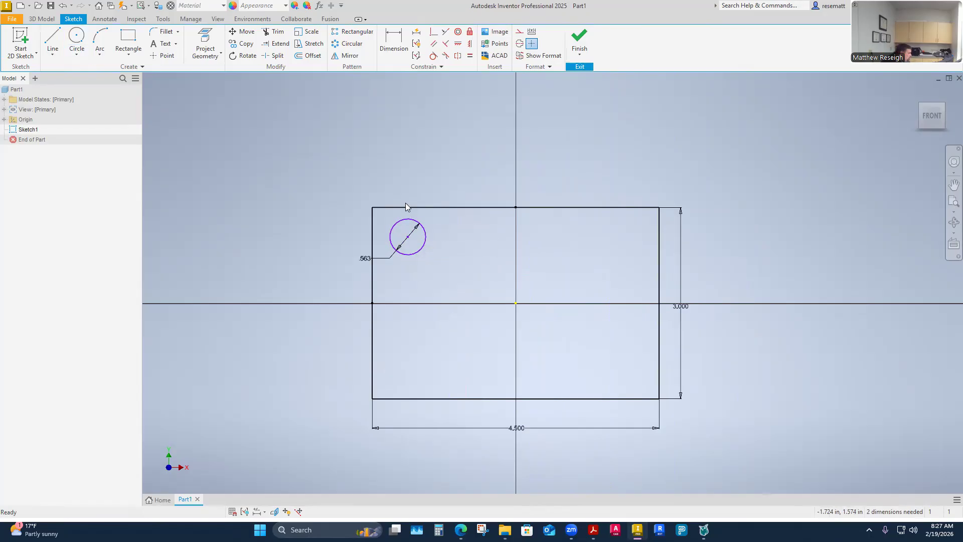
{"action": "left_click_drag", "start_coordinate": [407, 238], "coordinate": [622, 366]}
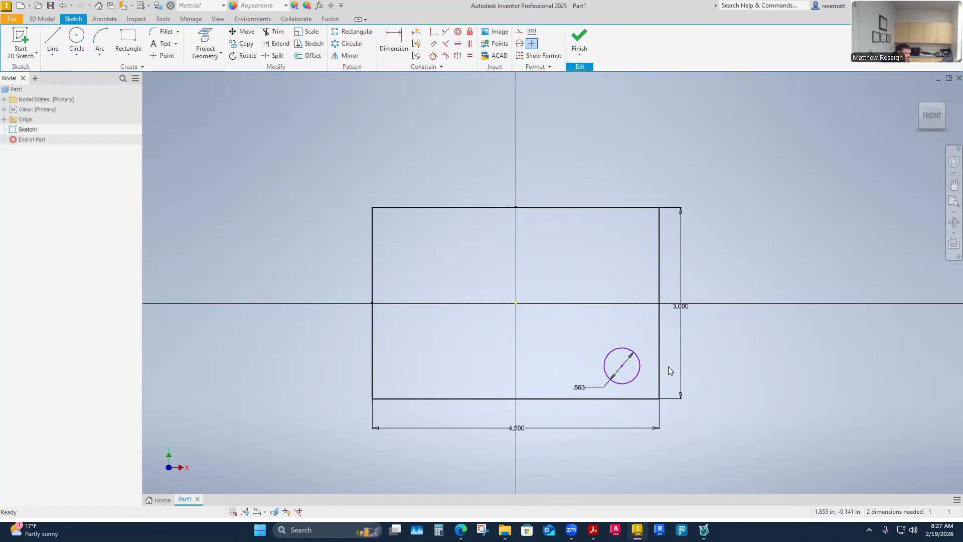
- Dimension the circle's centre 0.563 in above the rectangle's bottom edge
{"action": "left_click", "coordinate": [393, 42]}
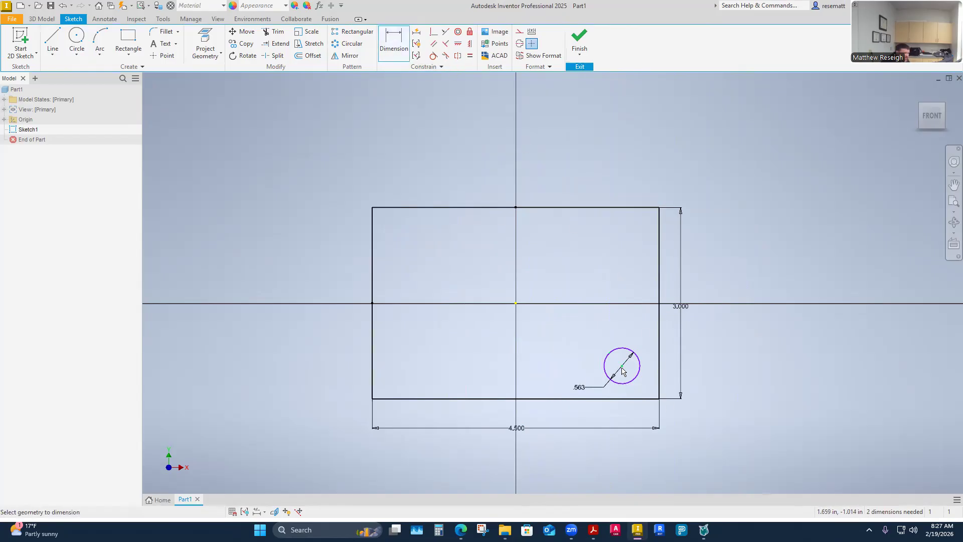
{"action": "left_click", "coordinate": [625, 390]}
{"action": "left_click", "coordinate": [628, 398]}
{"action": "left_click", "coordinate": [671, 380]}
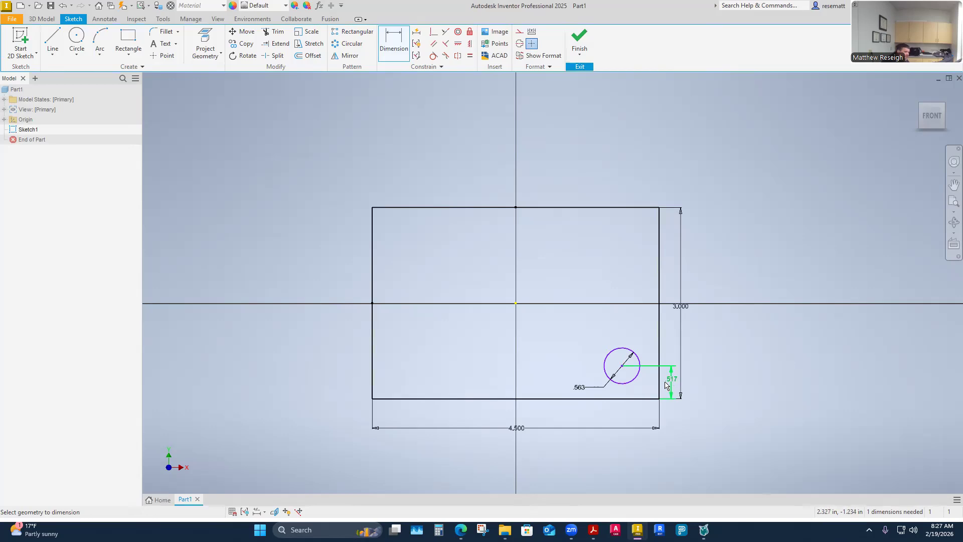
{"action": "left_click", "coordinate": [673, 381]}
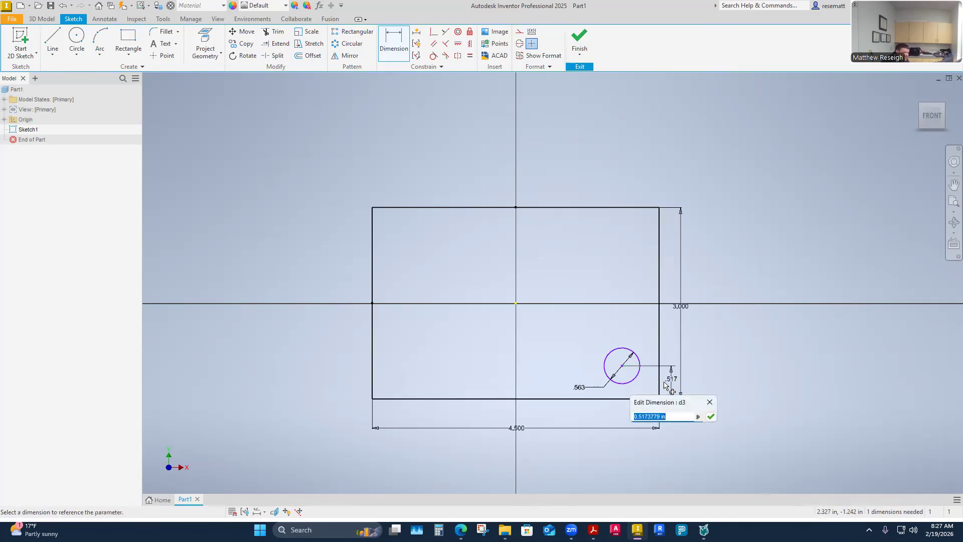
{"action": "key", "text": "BackSpace"}
{"action": "type", "text": ".563"}
{"action": "key", "text": "Return"}
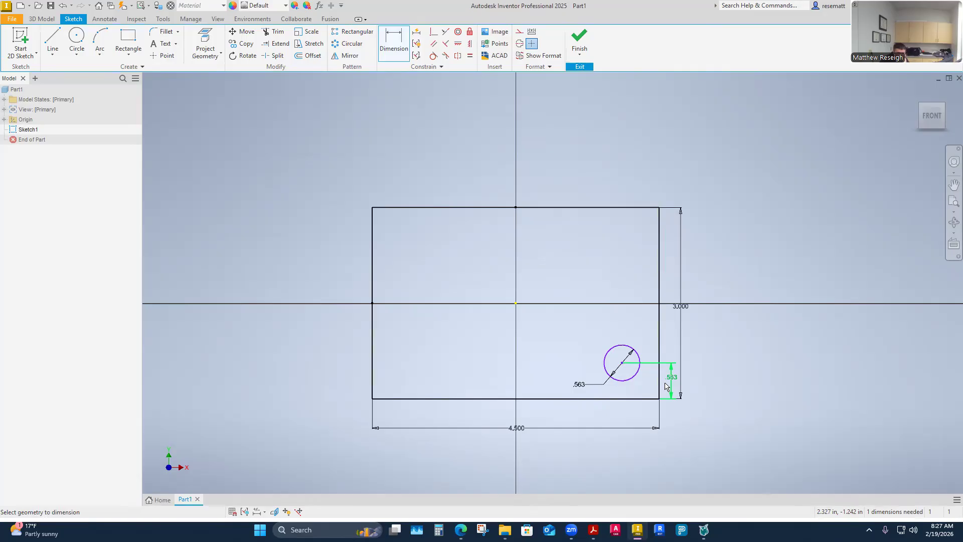
{"action": "key", "text": "Escape"}
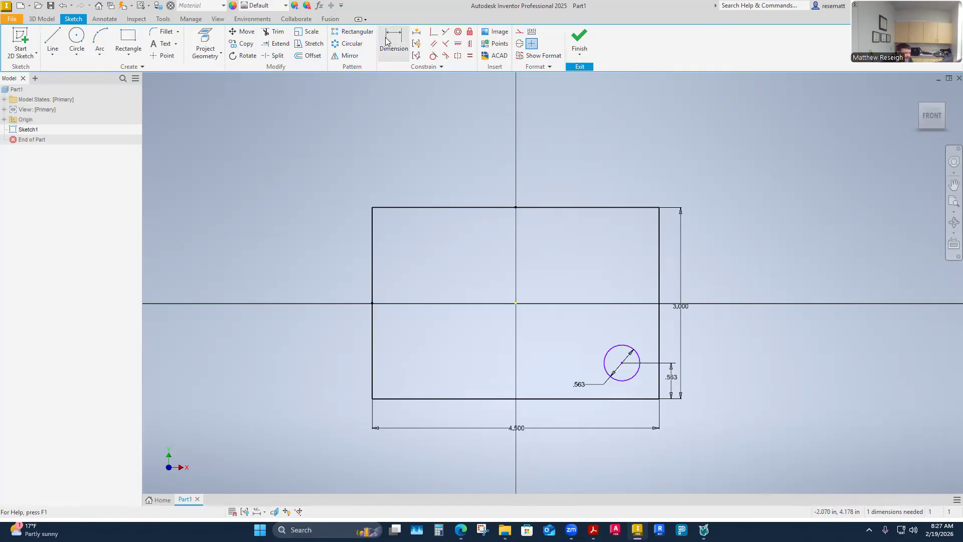
- Check the hole spacing in the Prob1 PDF and dimension the circle's centre 3.75 in from the rectangle's left edge
{"action": "key", "text": "alt+Tab"}
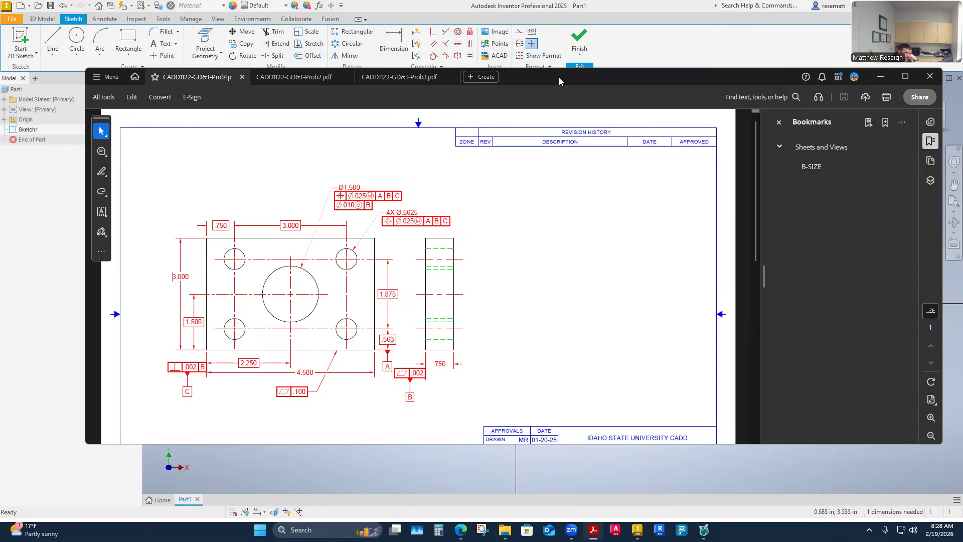
{"action": "left_click", "coordinate": [448, 60]}
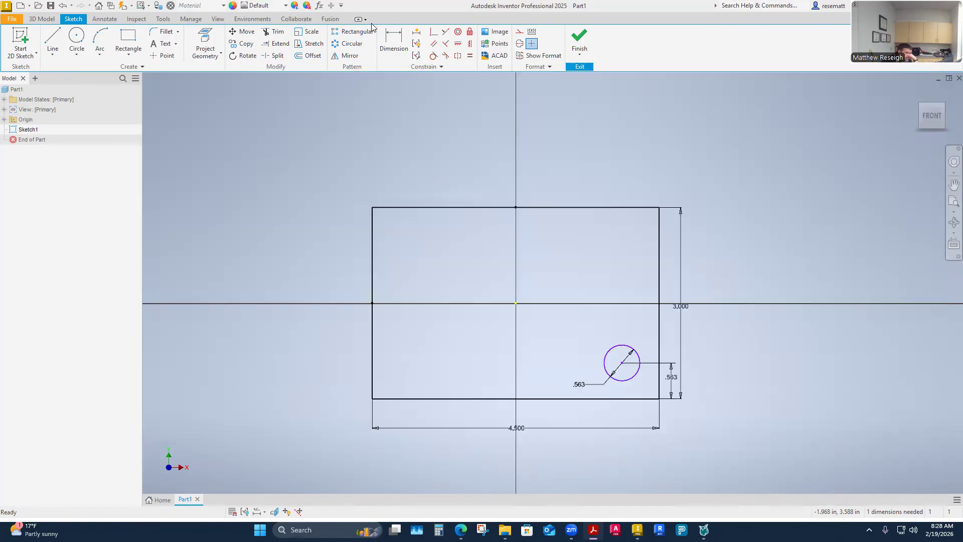
{"action": "left_click", "coordinate": [394, 42]}
{"action": "left_click", "coordinate": [621, 363]}
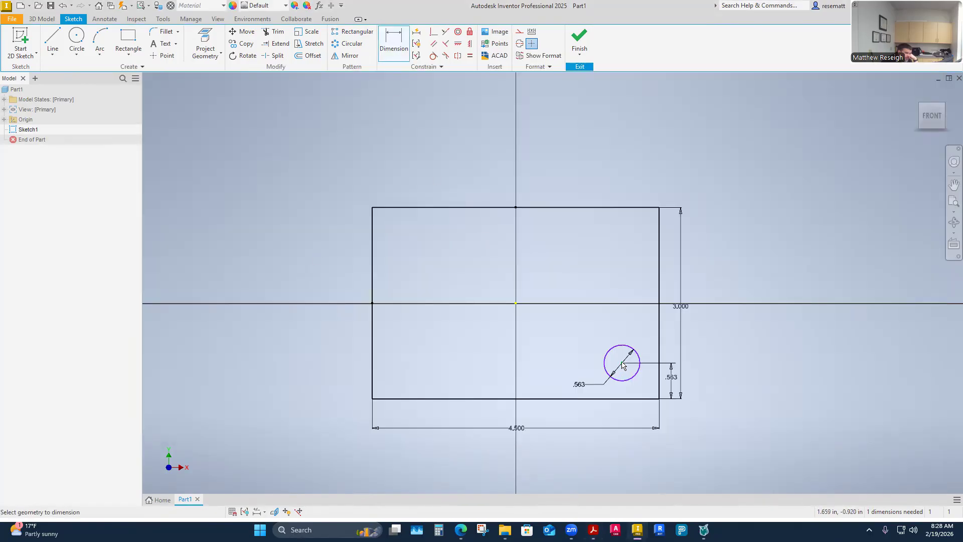
{"action": "left_click", "coordinate": [372, 266]}
{"action": "left_click", "coordinate": [505, 164]}
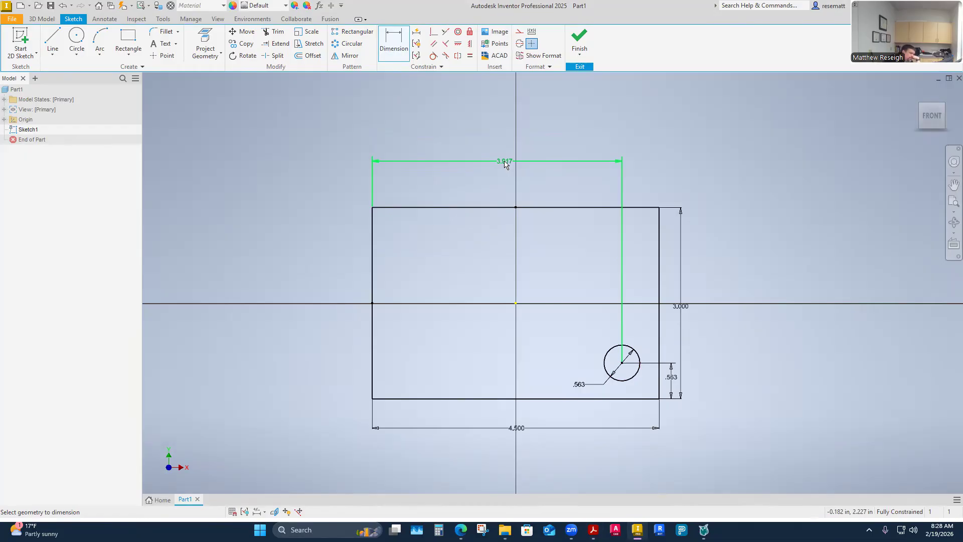
{"action": "left_click", "coordinate": [505, 163]}
{"action": "type", "text": "3.75"}
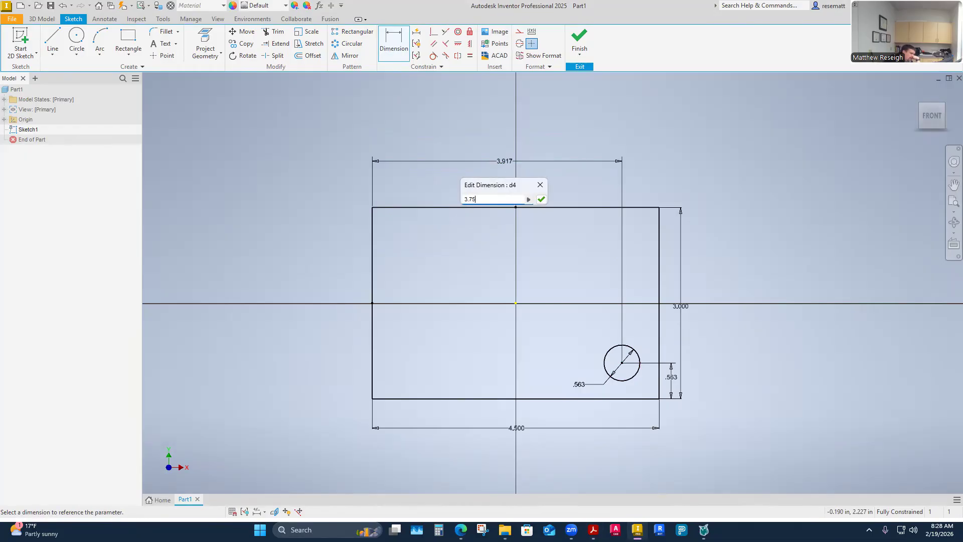
{"action": "key", "text": "Return"}
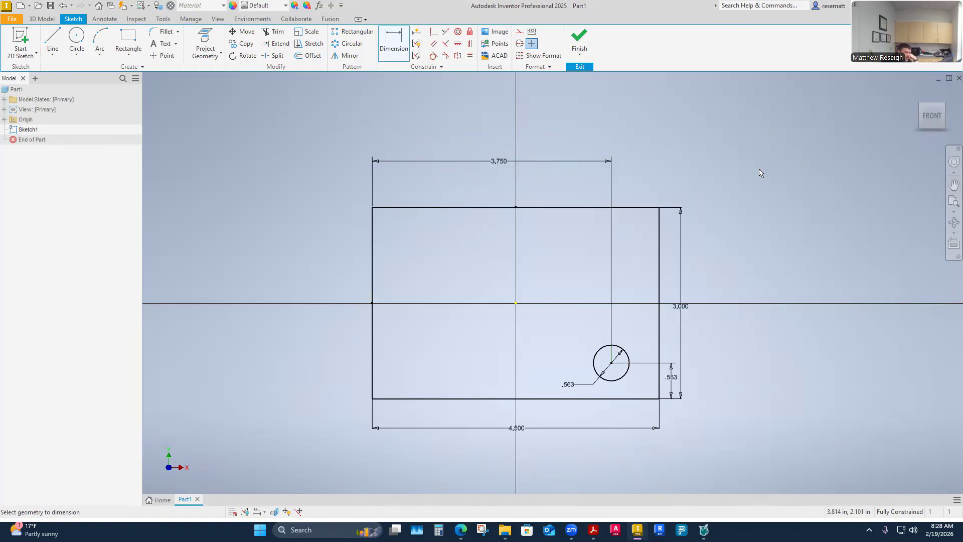
{"action": "key", "text": "Escape"}
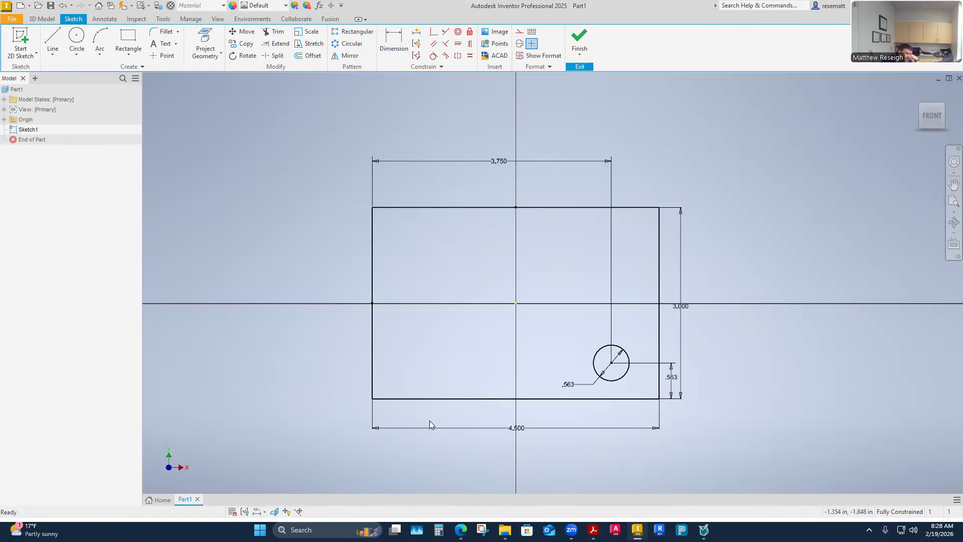
- Start a rectangular pattern of the circle, running left along the rectangle's bottom edge with 2 occurrences spaced 3 in apart
{"action": "left_click", "coordinate": [352, 33]}
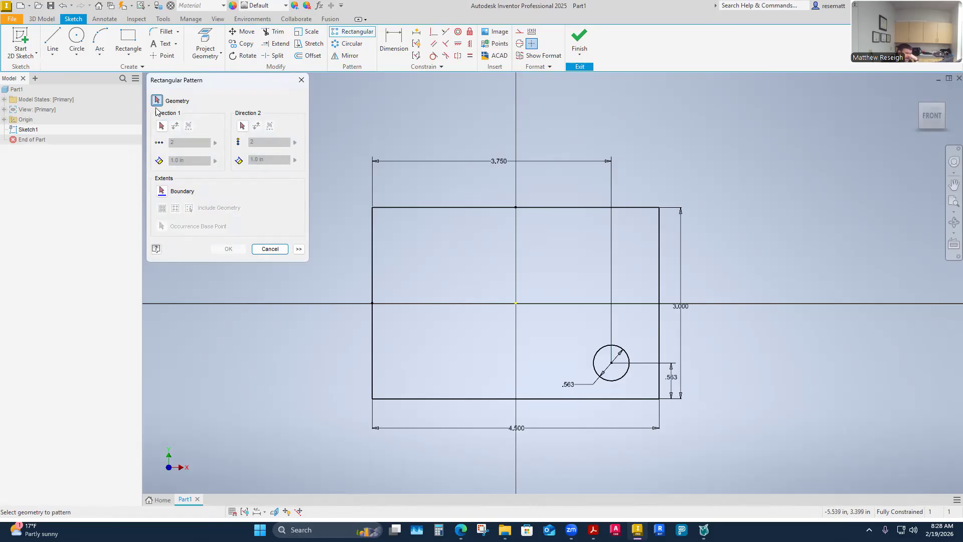
{"action": "left_click", "coordinate": [623, 377]}
{"action": "mouse_move", "coordinate": [704, 529]}
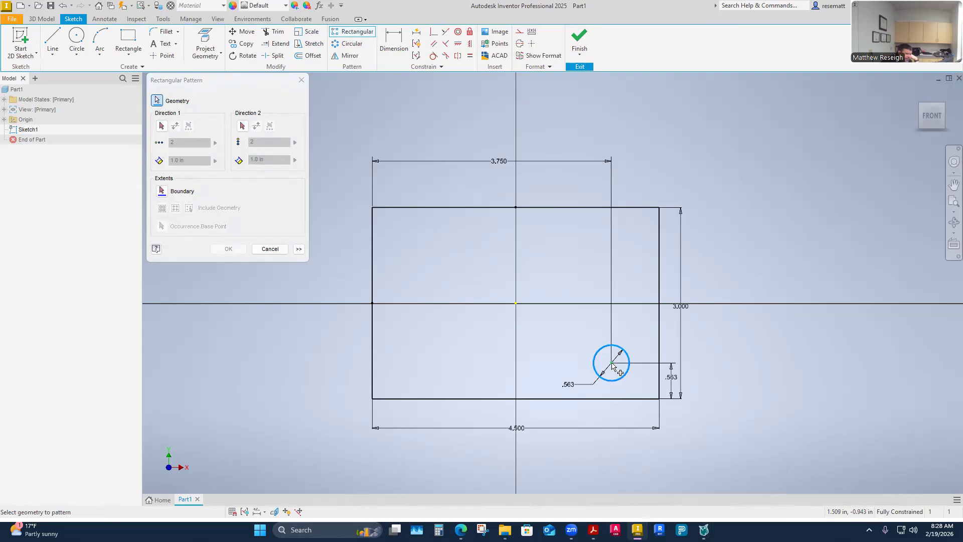
{"action": "left_click", "coordinate": [161, 126]}
{"action": "left_click", "coordinate": [547, 399]}
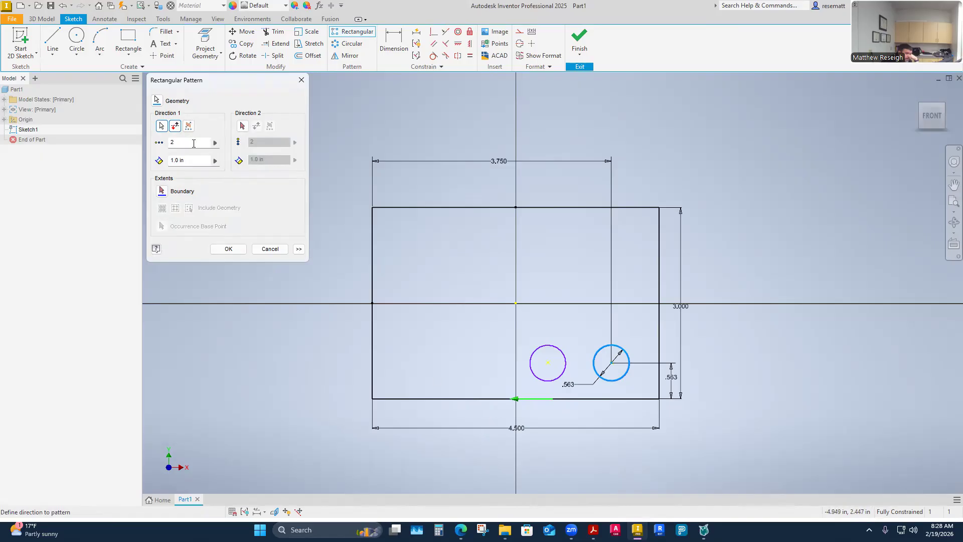
{"action": "left_click", "coordinate": [175, 127]}
{"action": "left_click", "coordinate": [175, 126]}
{"action": "left_click", "coordinate": [193, 160]}
{"action": "type", "text": "3"}
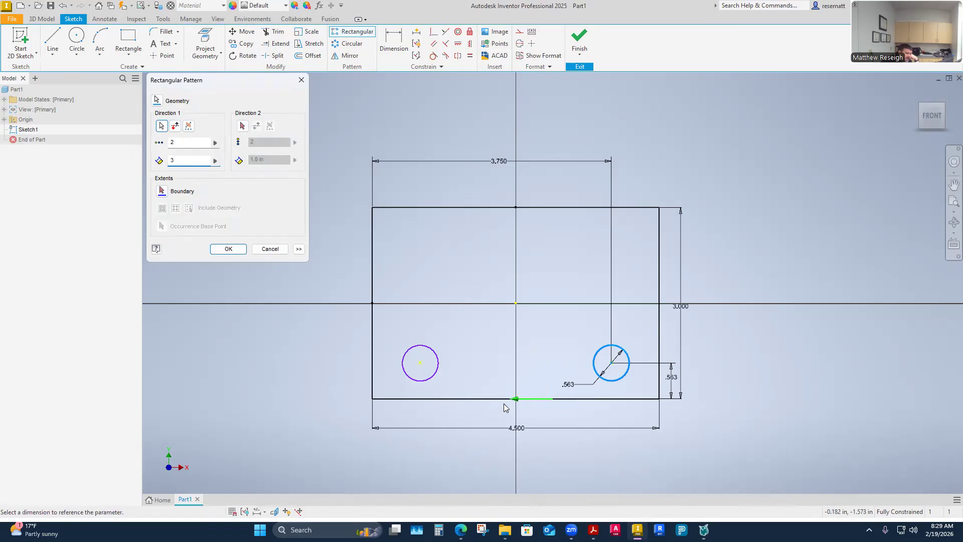
- Add a second pattern direction up the rectangle's vertical edge with 2 occurrences spaced 1.875 in apart, and complete the rectangular pattern
{"action": "left_click", "coordinate": [243, 126]}
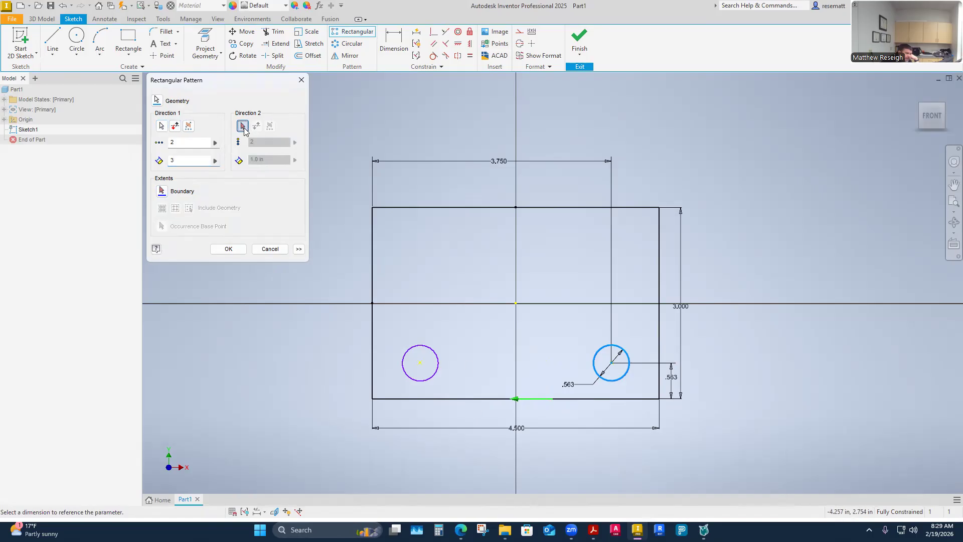
{"action": "left_click", "coordinate": [4, 119]}
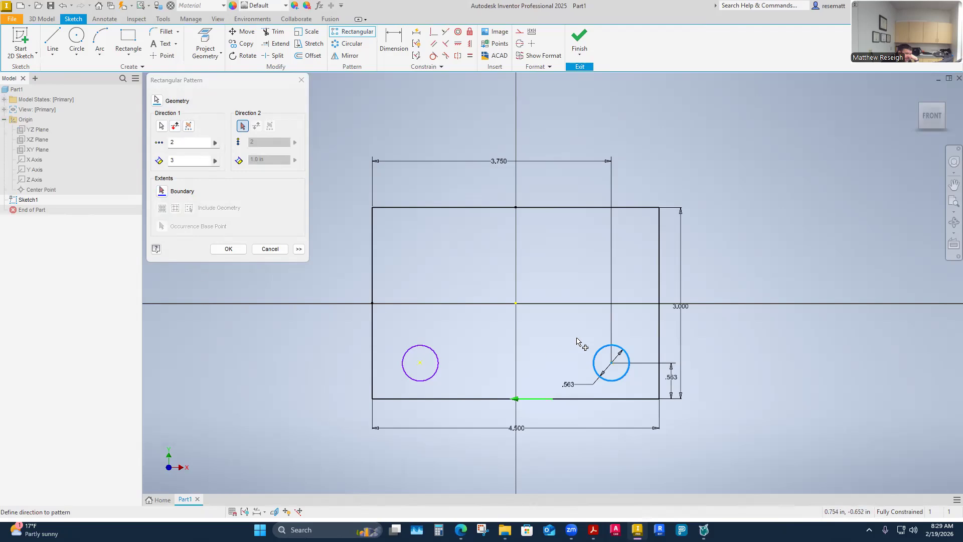
{"action": "left_click", "coordinate": [661, 325]}
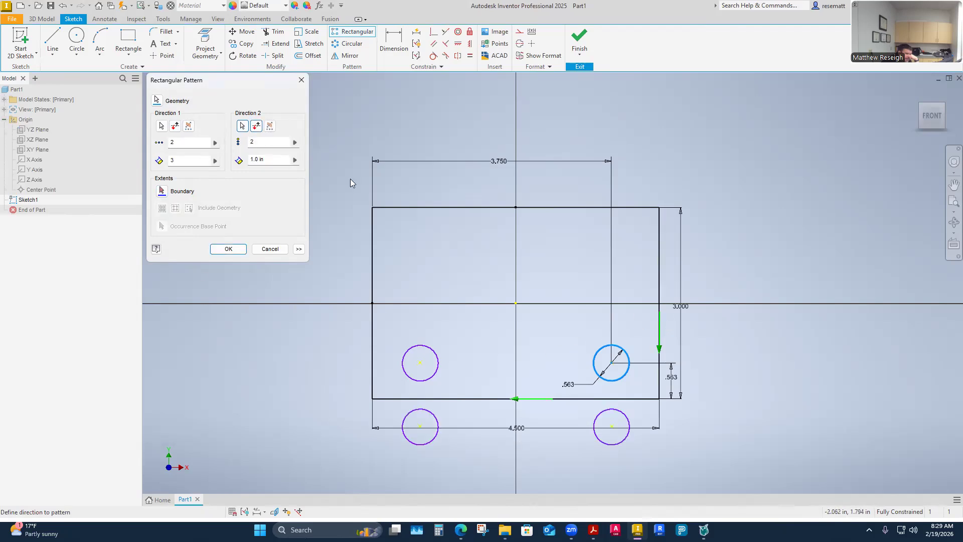
{"action": "left_click", "coordinate": [256, 125]}
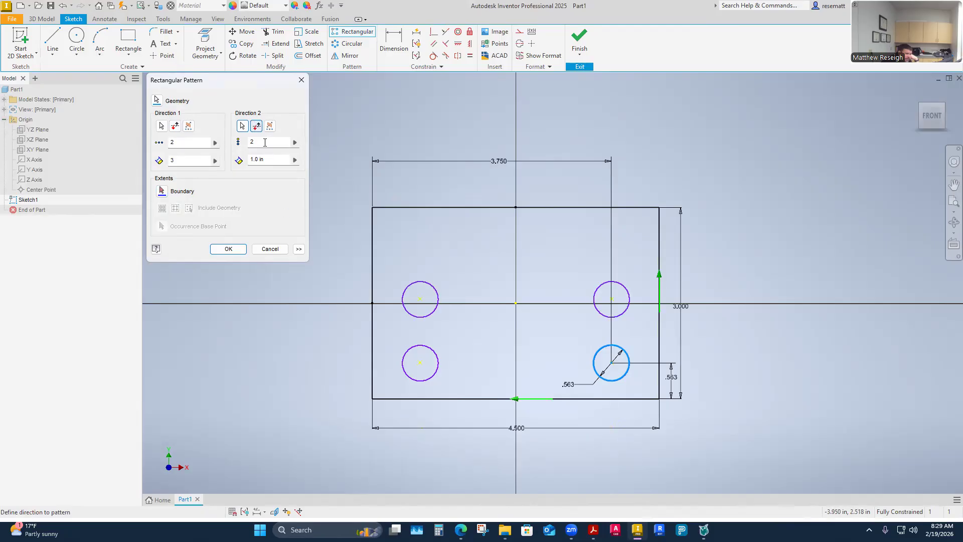
{"action": "left_click_drag", "start_coordinate": [270, 161], "coordinate": [199, 160]}
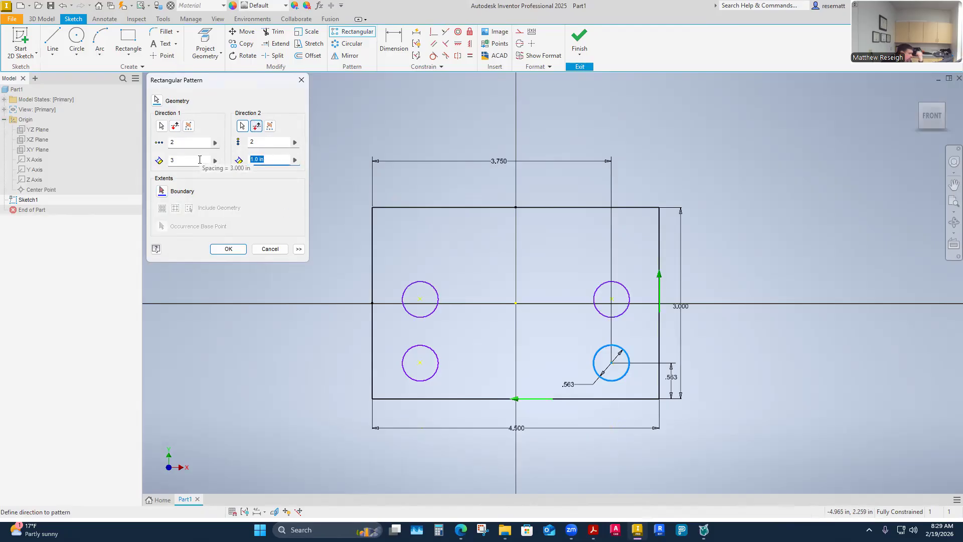
{"action": "type", "text": "1.875"}
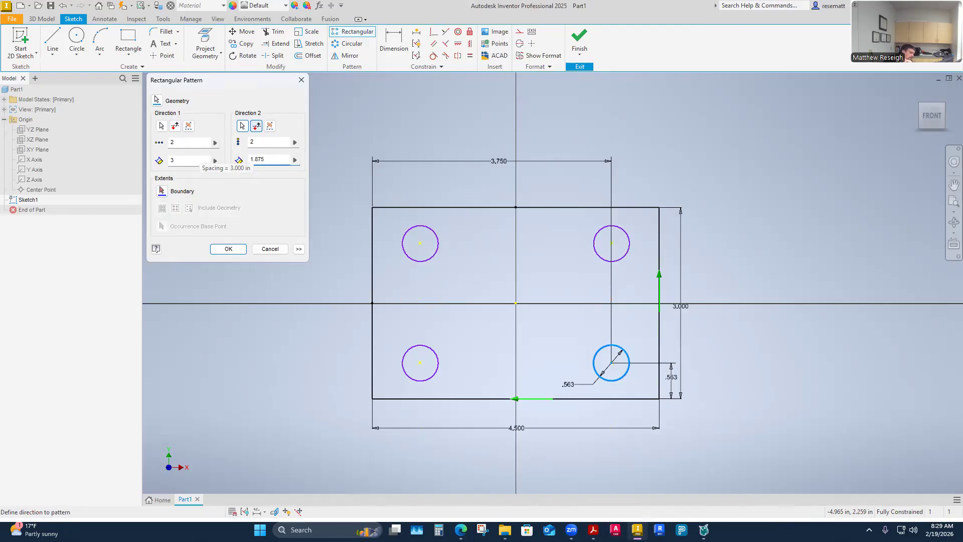
{"action": "key", "text": "Return"}
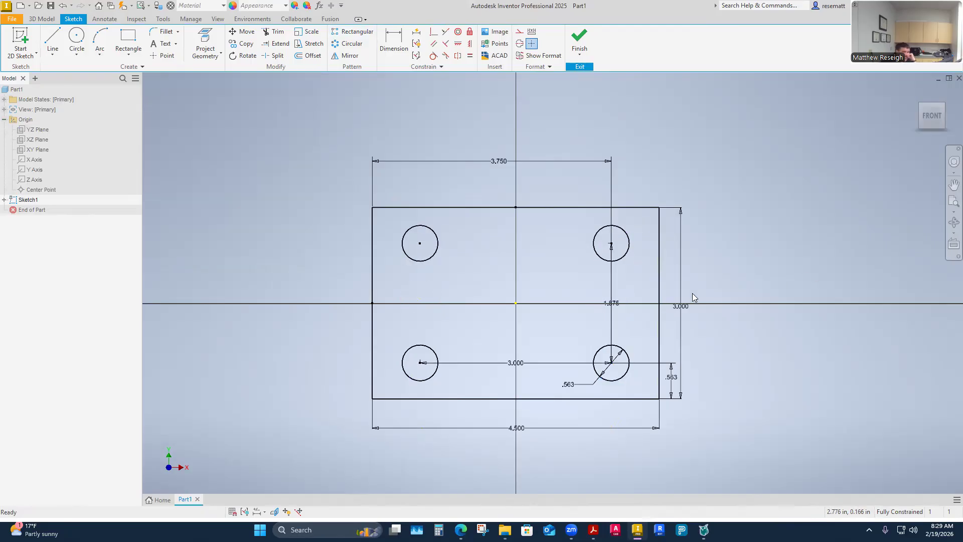
- Move the 1.875 in hole-spacing dimension slightly to the right, clear of the line through the right-hand circles' centres
{"action": "left_click", "coordinate": [75, 39]}
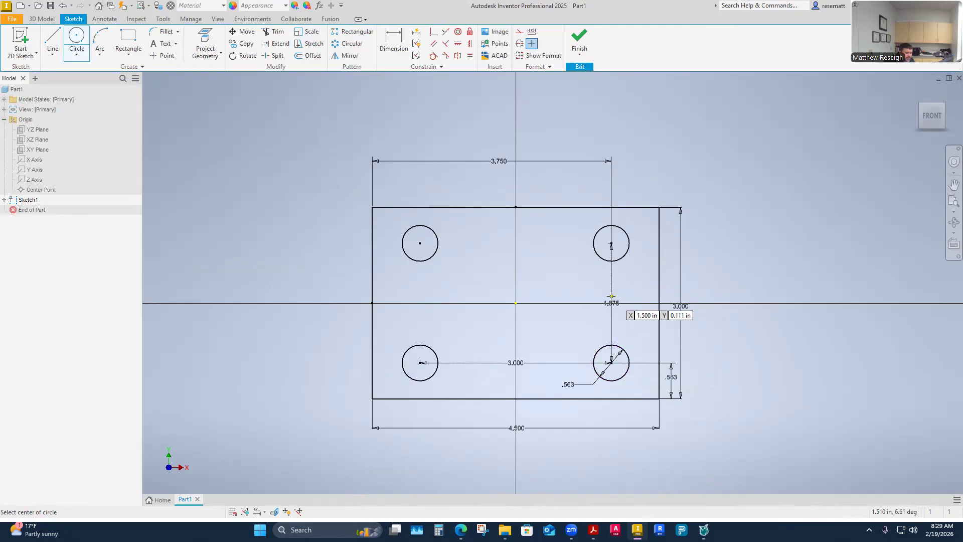
{"action": "key", "text": "Escape"}
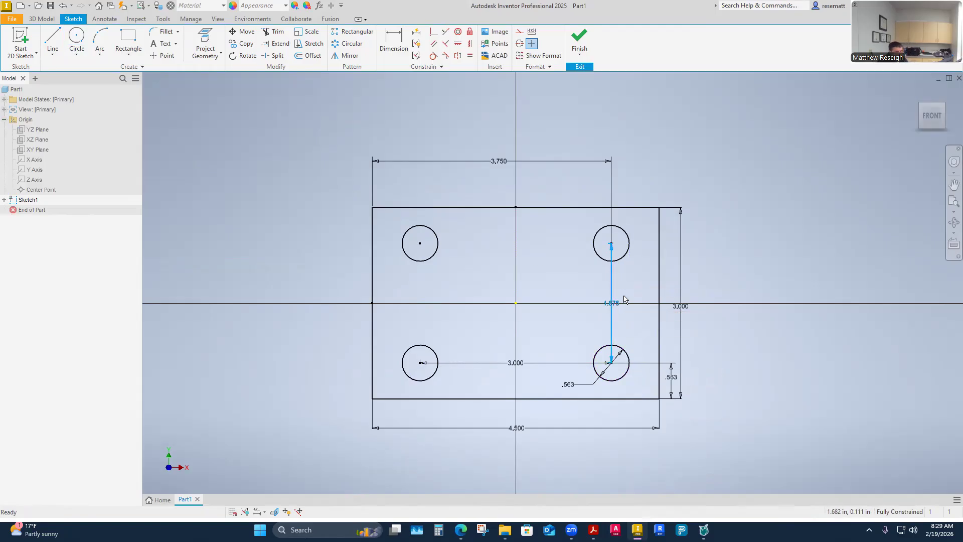
{"action": "left_click_drag", "start_coordinate": [617, 305], "coordinate": [631, 289]}
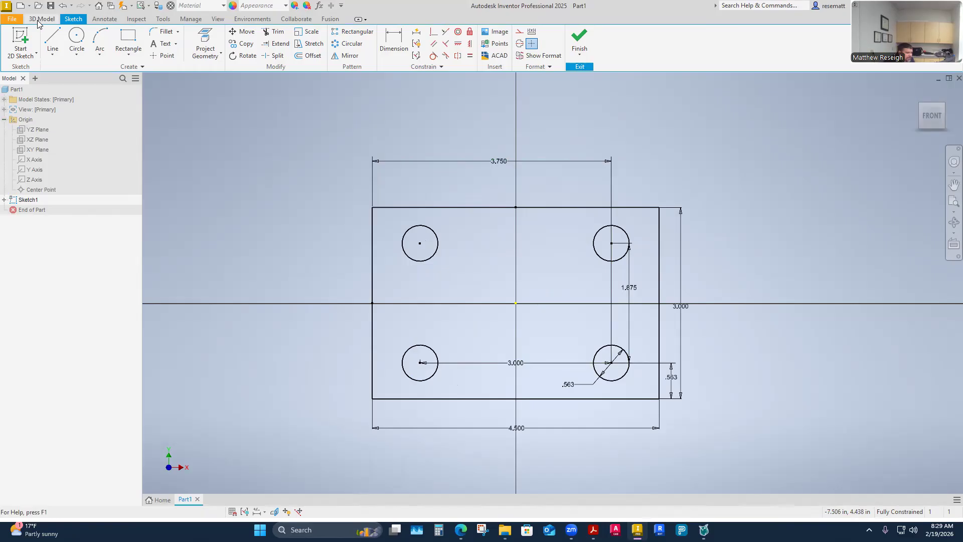
- Sketch a 1.5 in diameter circle centred on the origin in the middle of the plate
{"action": "left_click", "coordinate": [77, 39]}
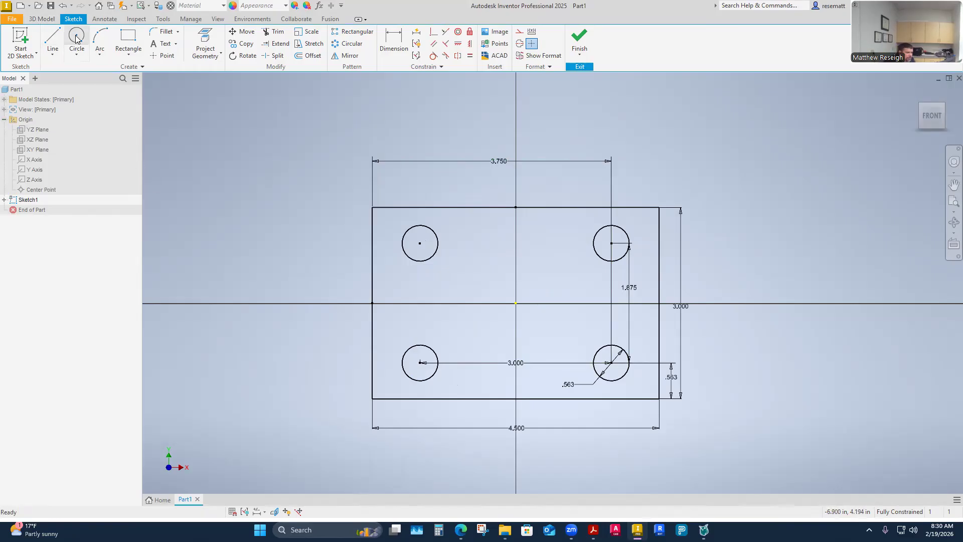
{"action": "left_click", "coordinate": [516, 303]}
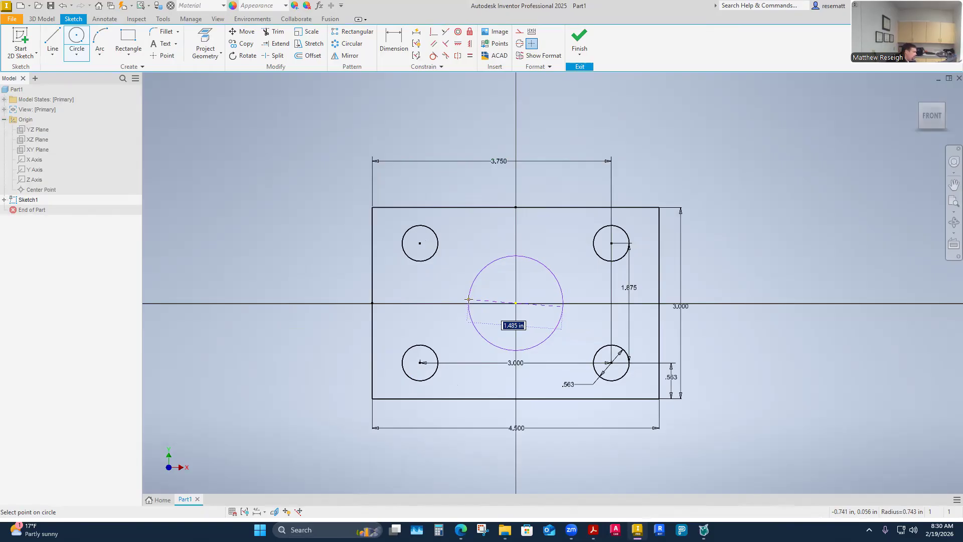
{"action": "type", "text": "1.5"}
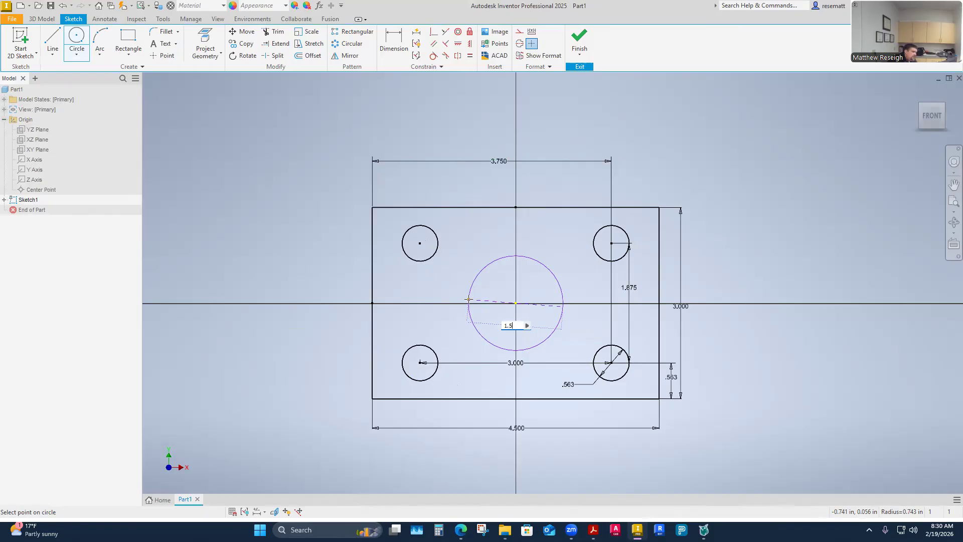
{"action": "key", "text": "Return"}
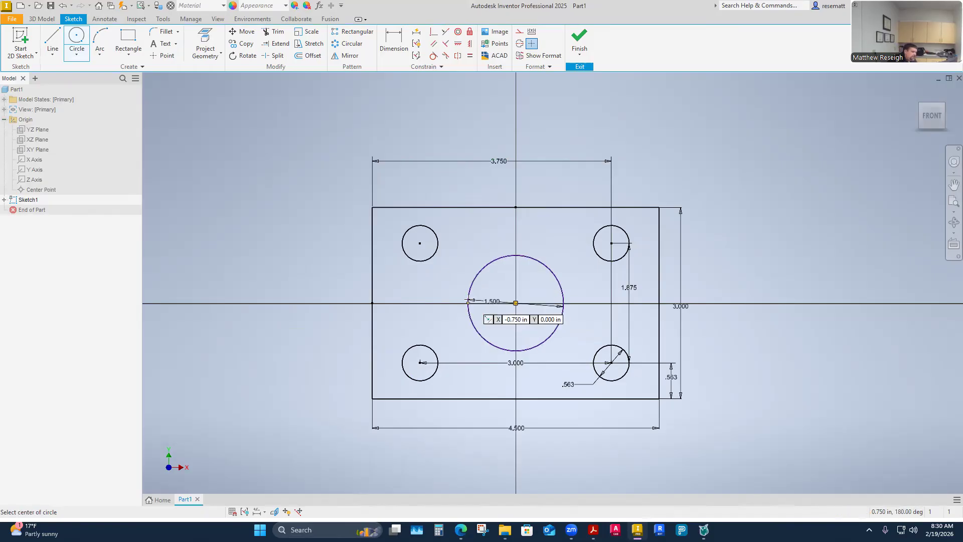
{"action": "key", "text": "Escape"}
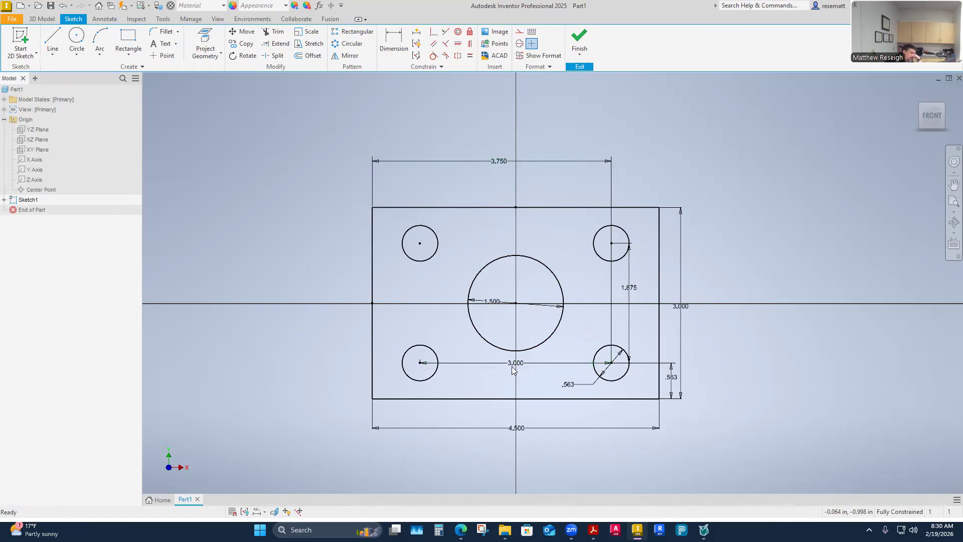
- Examine the pattern constraints attached to the two upper circles of the hole pattern
{"action": "left_click", "coordinate": [426, 262]}
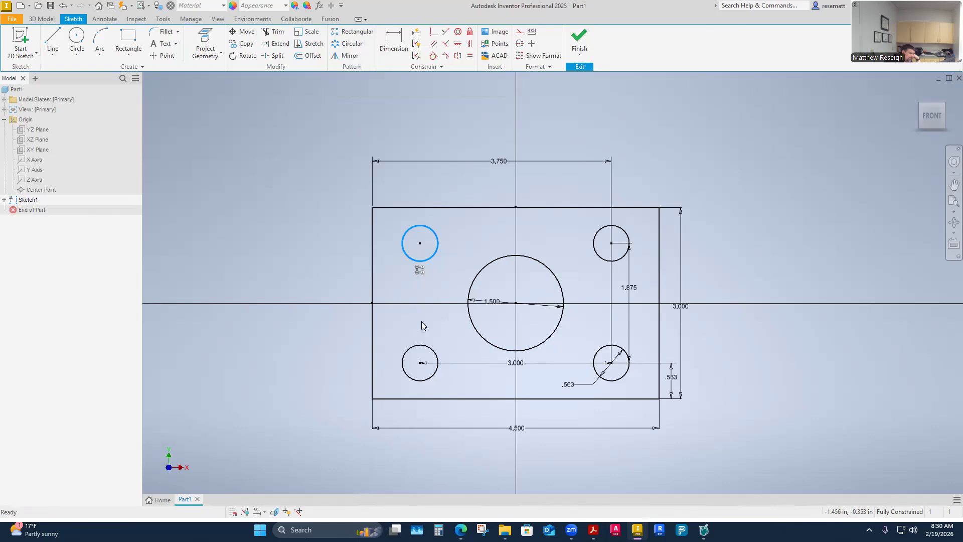
{"action": "left_click", "coordinate": [597, 257]}
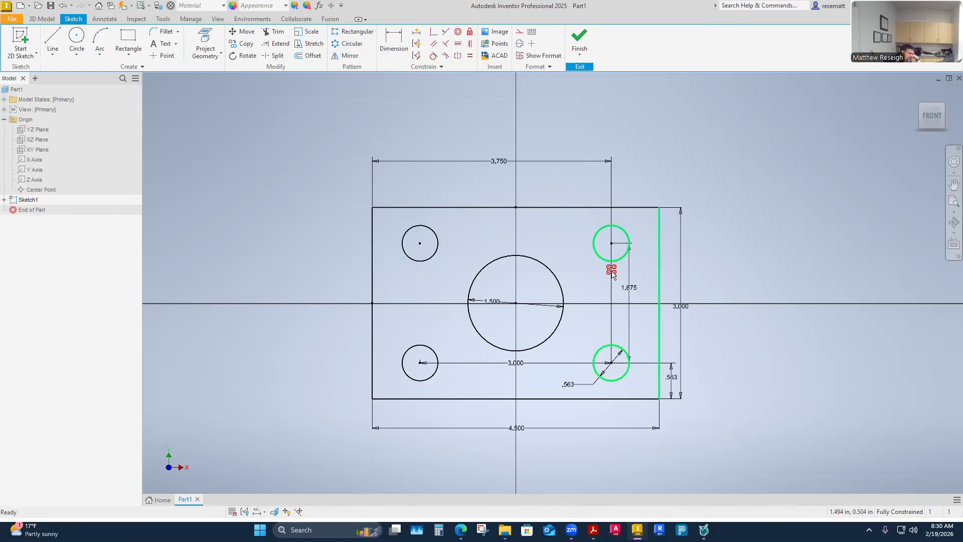
{"action": "right_click", "coordinate": [612, 273]}
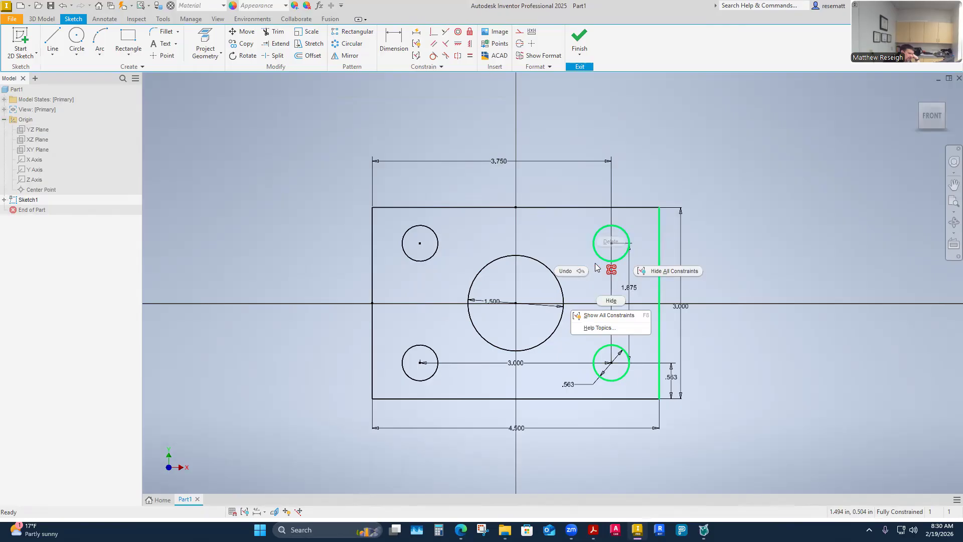
{"action": "left_click", "coordinate": [547, 248]}
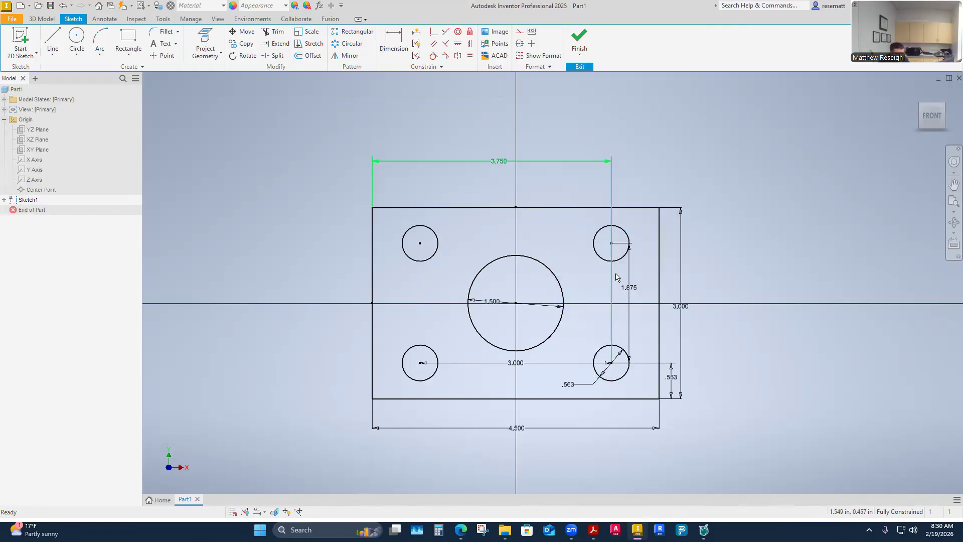
{"action": "right_click", "coordinate": [421, 271]}
{"action": "left_click", "coordinate": [421, 269]}
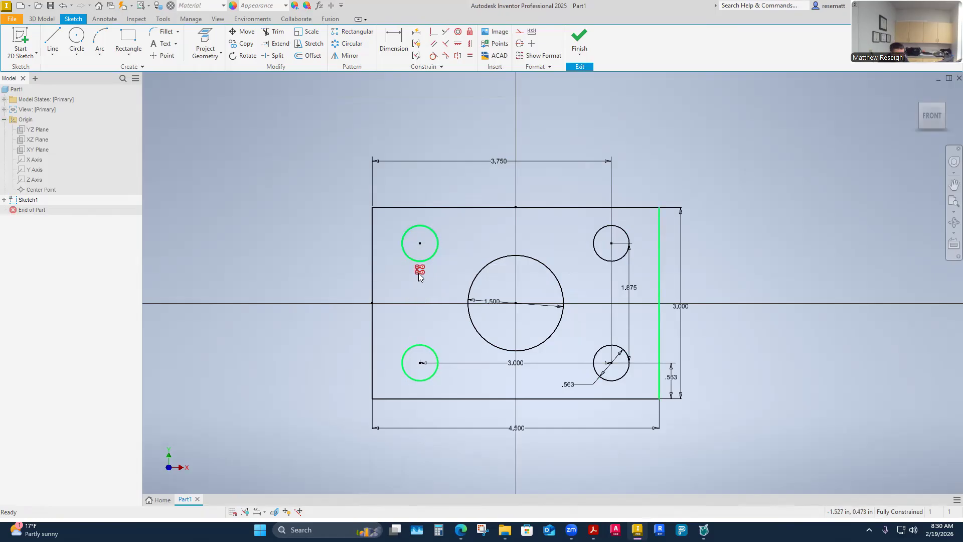
- Try suppressing the upper-left circle of the hole pattern as a trial, undoing each suppression
{"action": "right_click", "coordinate": [419, 274]}
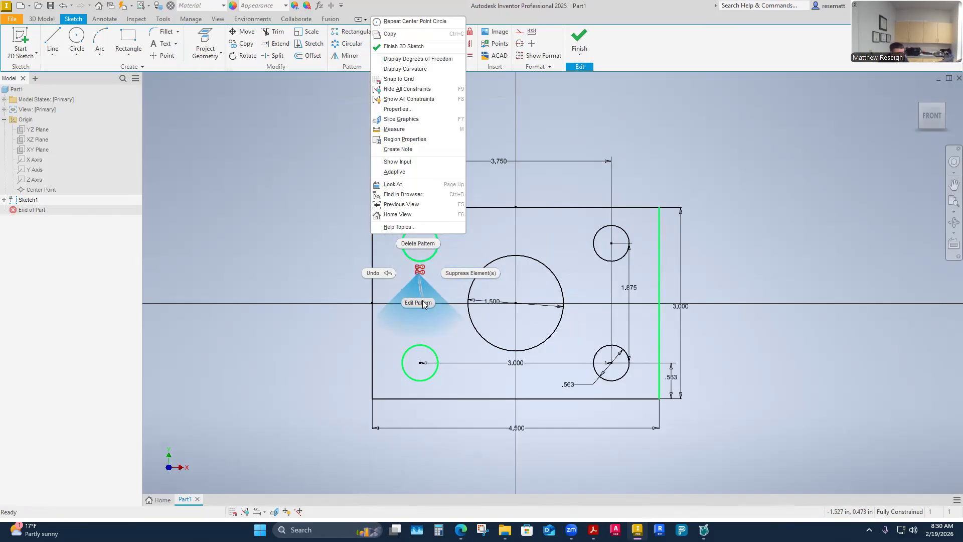
{"action": "left_click", "coordinate": [471, 273]}
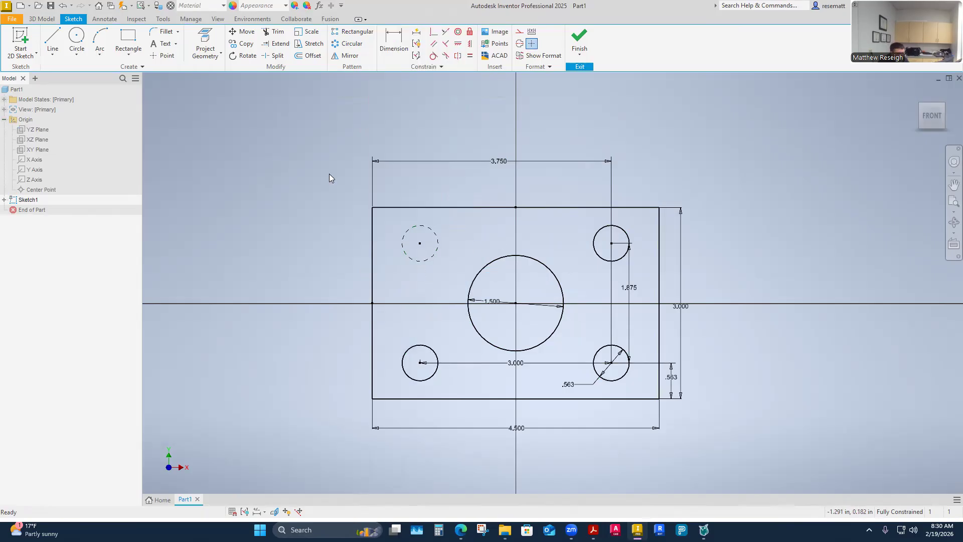
{"action": "left_click", "coordinate": [62, 6]}
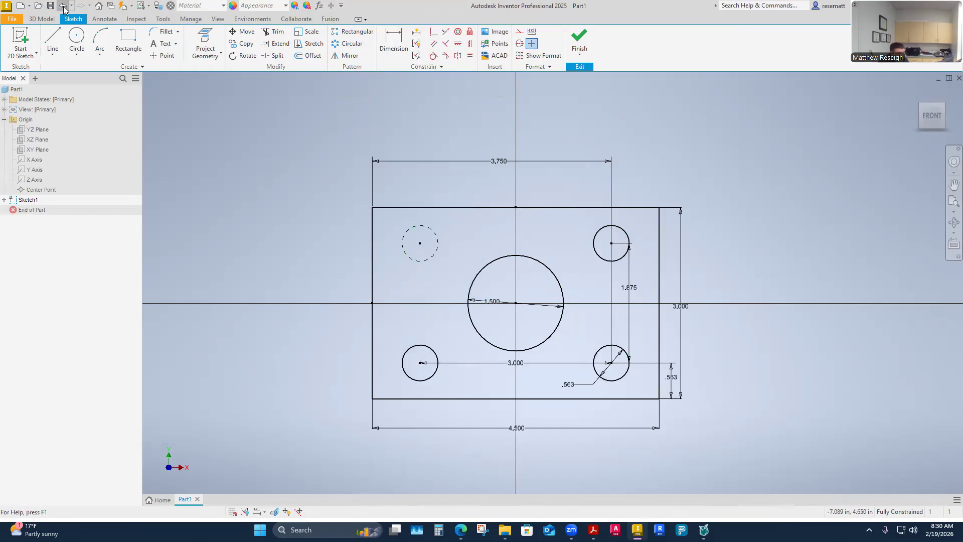
{"action": "right_click", "coordinate": [413, 258]}
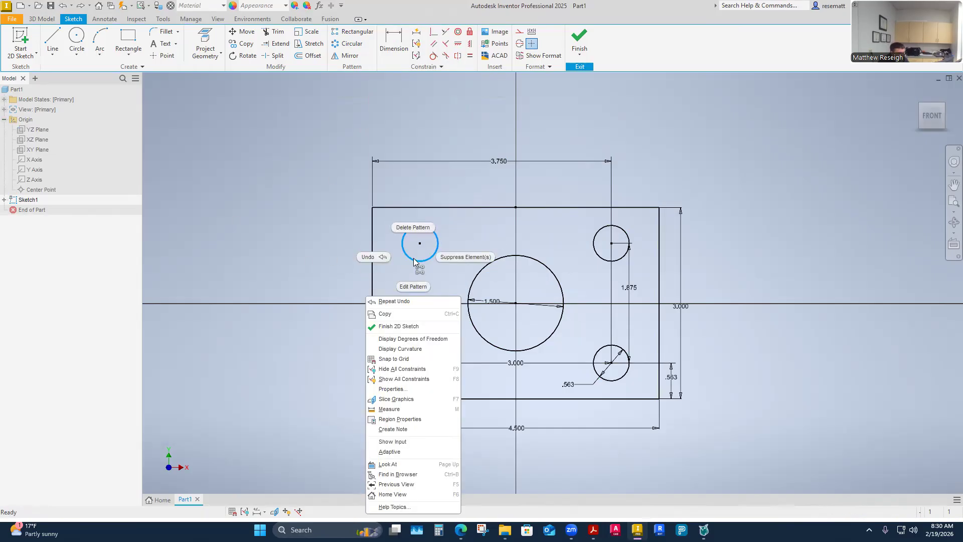
{"action": "left_click", "coordinate": [484, 240]}
{"action": "left_click", "coordinate": [60, 6]}
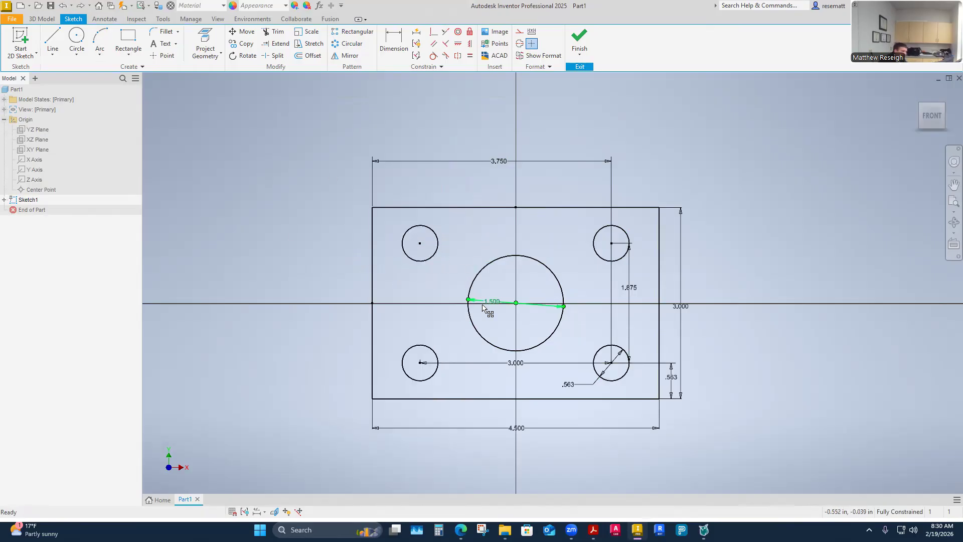
{"action": "right_click", "coordinate": [424, 261]}
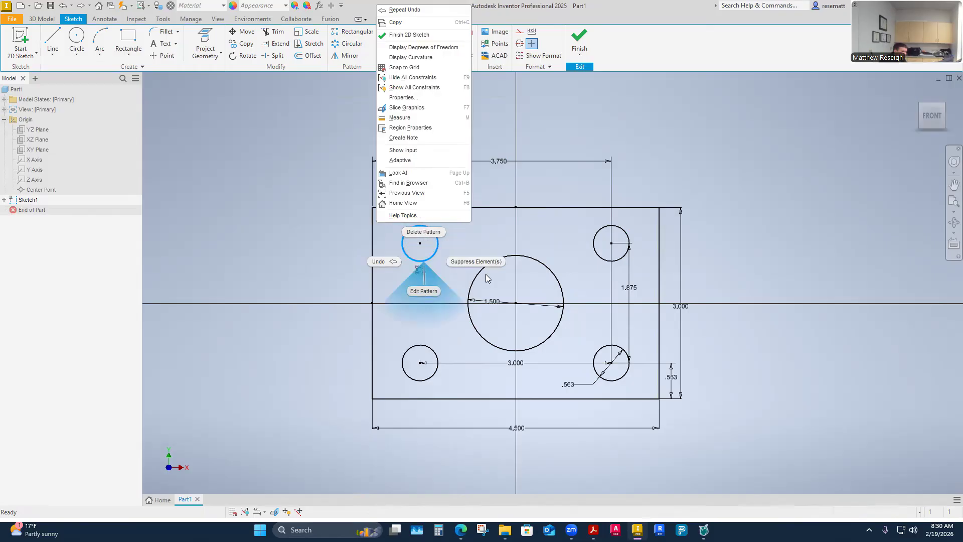
{"action": "left_click", "coordinate": [485, 261]}
{"action": "left_click", "coordinate": [62, 6]}
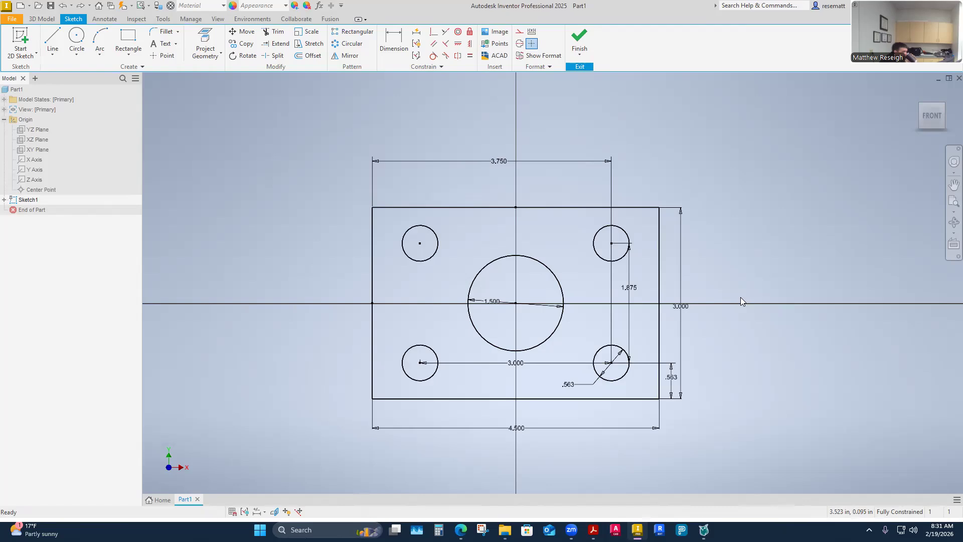
- Finish the sketch and extrude the plate profile 0.75 in, leaving the five circles as through holes
{"action": "left_click", "coordinate": [580, 40]}
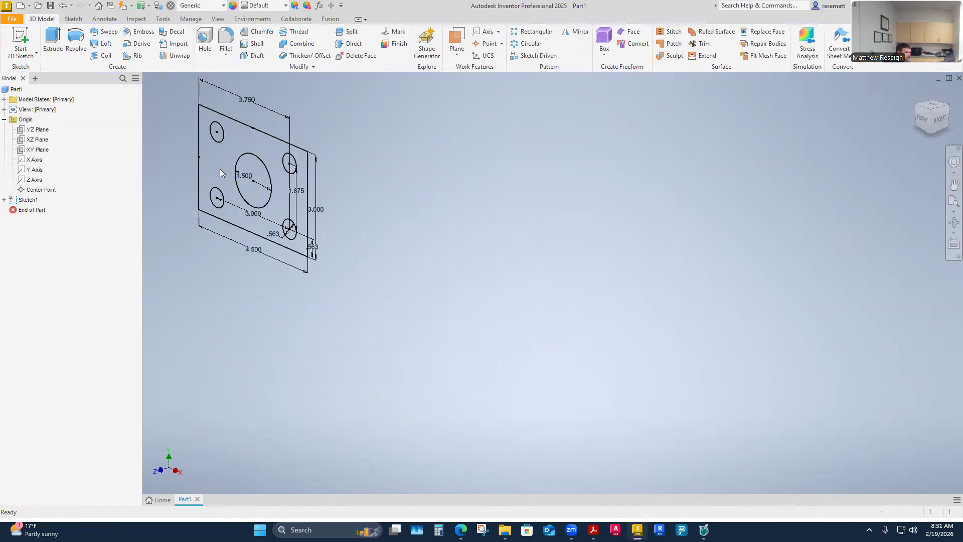
{"action": "left_click", "coordinate": [53, 40]}
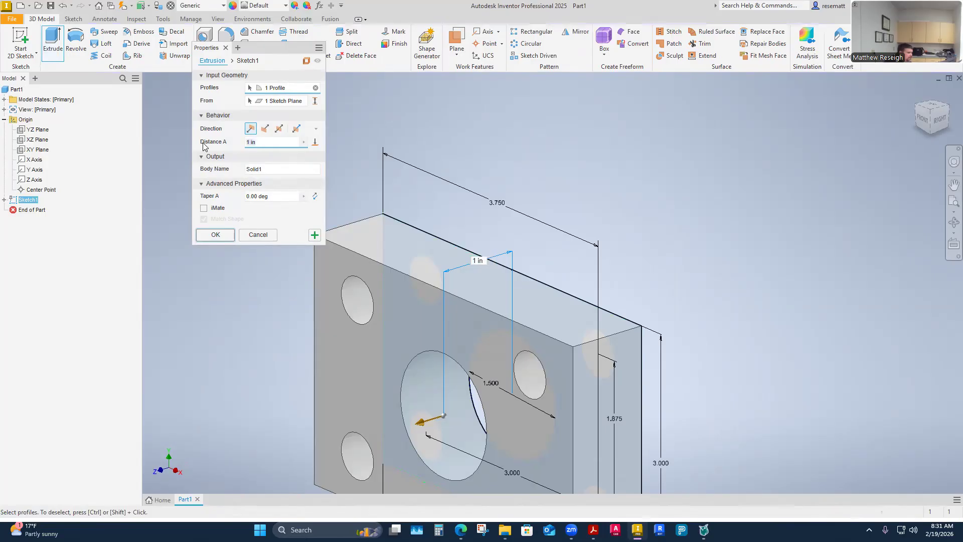
{"action": "type", "text": ".75"}
{"action": "key", "text": "Return"}
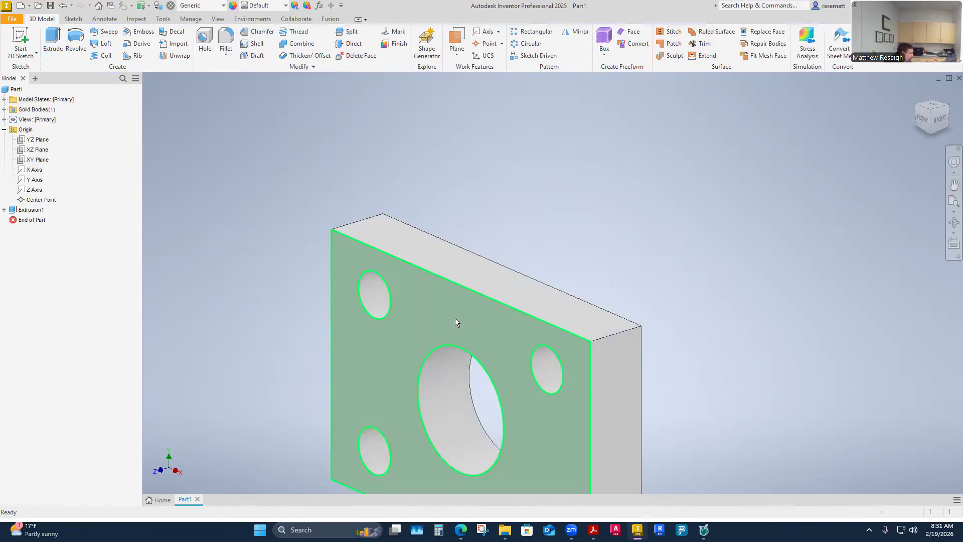
- Save the part in the 6-Week 6 folder as CADD1122-GD&T-Prob1-InClass
{"action": "middle_click_drag", "start_coordinate": [327, 300], "coordinate": [306, 428], "text": "shift"}
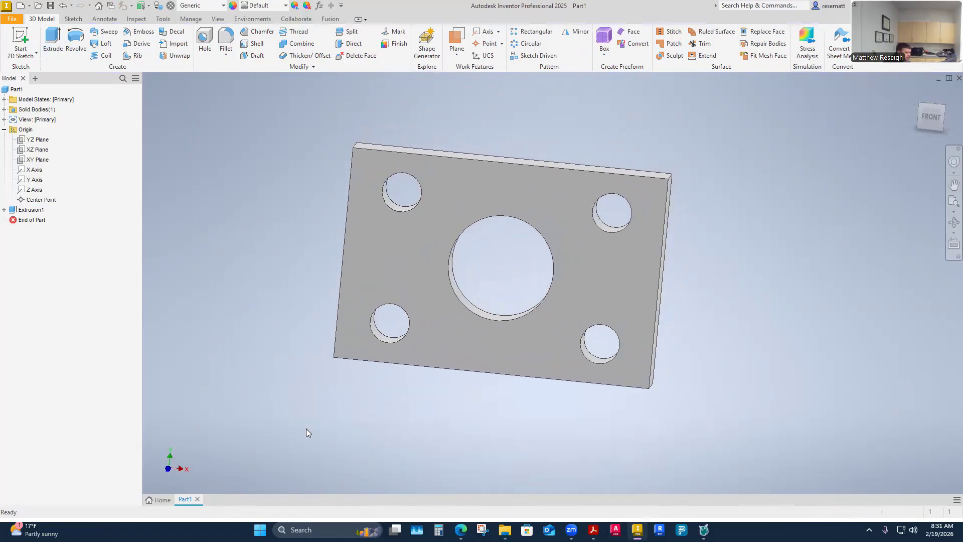
{"action": "left_click", "coordinate": [51, 6]}
{"action": "left_click", "coordinate": [371, 172]}
{"action": "double_click", "coordinate": [414, 390]}
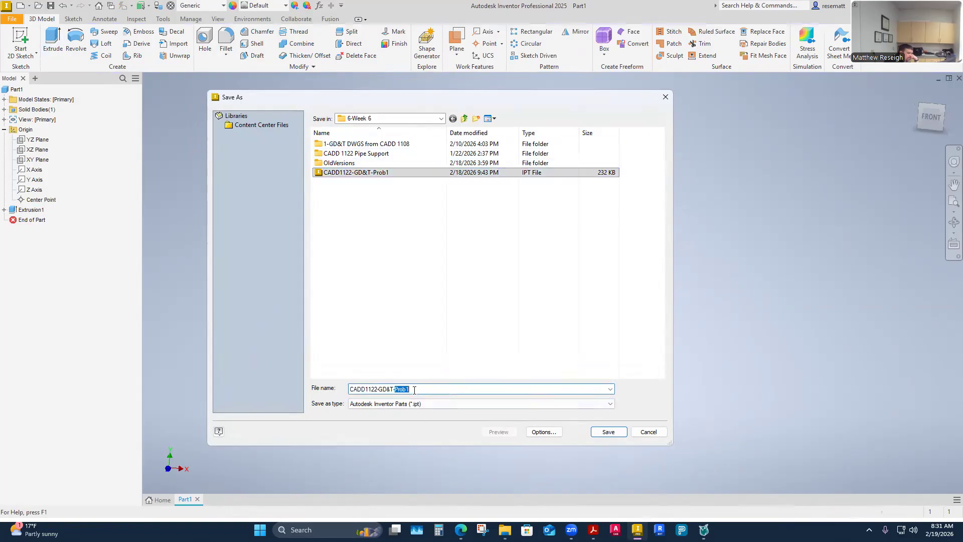
{"action": "type", "text": "-InClass"}
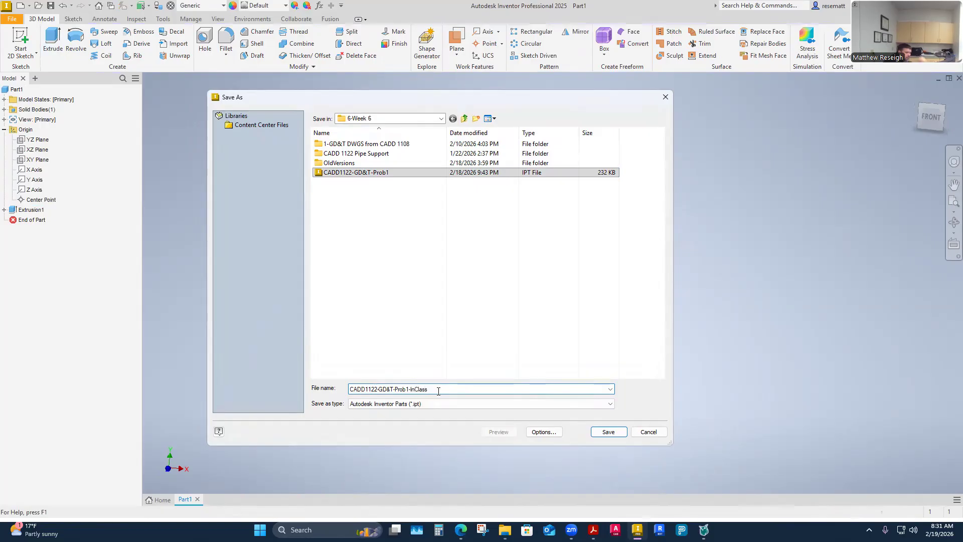
{"action": "left_click", "coordinate": [614, 434]}
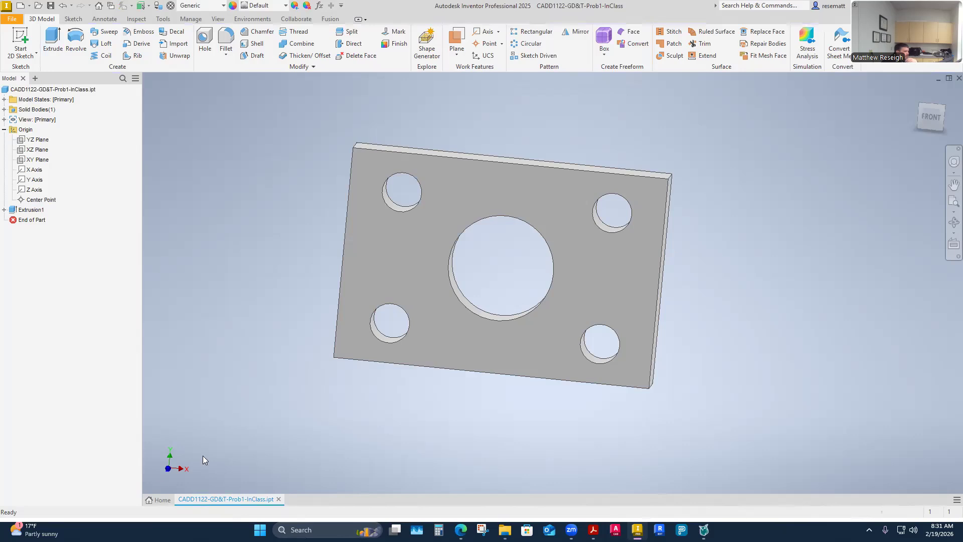
- Open the Inventor-Inch-Template-ISU-BSIZE drawing from the 0-General folder and order it ahead of the part document
{"action": "left_click", "coordinate": [163, 499]}
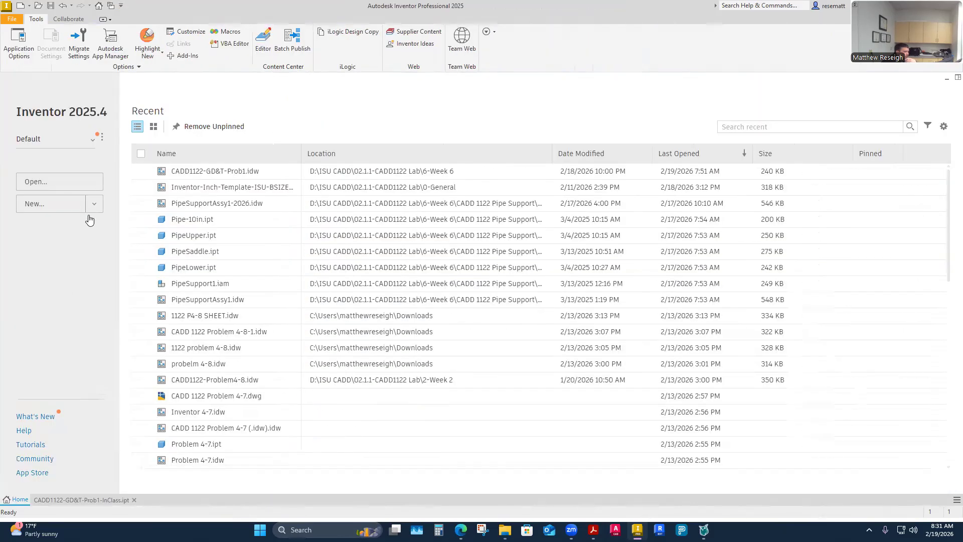
{"action": "left_click", "coordinate": [78, 181]}
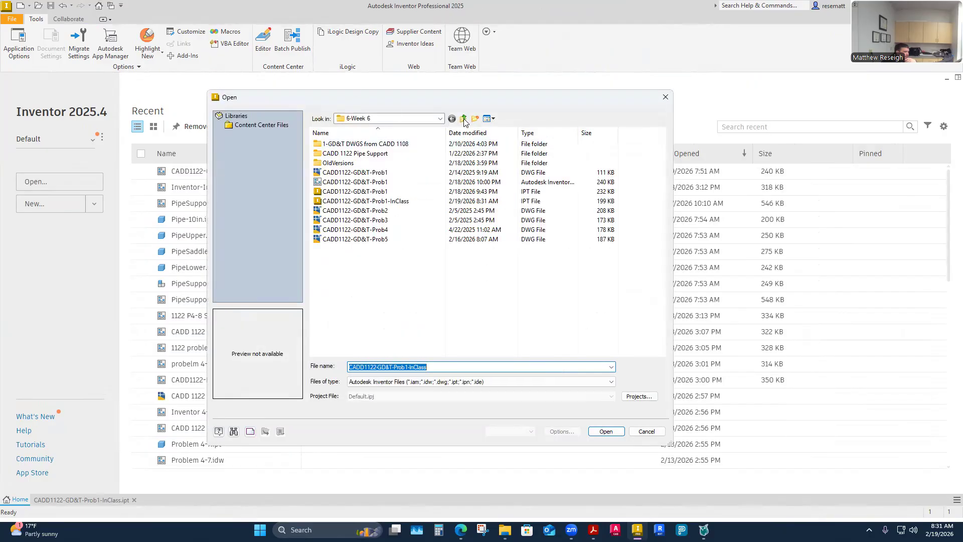
{"action": "left_click", "coordinate": [464, 120]}
{"action": "double_click", "coordinate": [348, 182]}
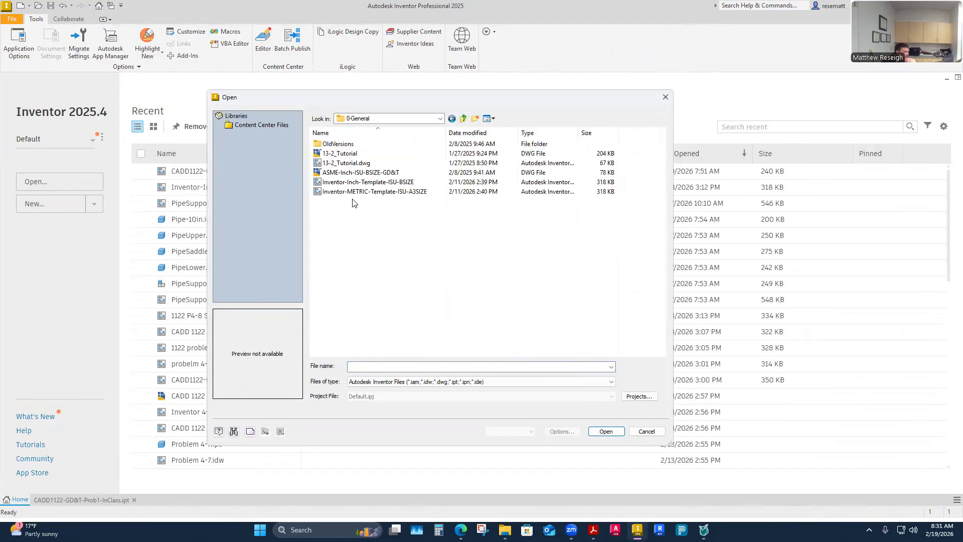
{"action": "left_click", "coordinate": [366, 181]}
{"action": "left_click", "coordinate": [604, 431]}
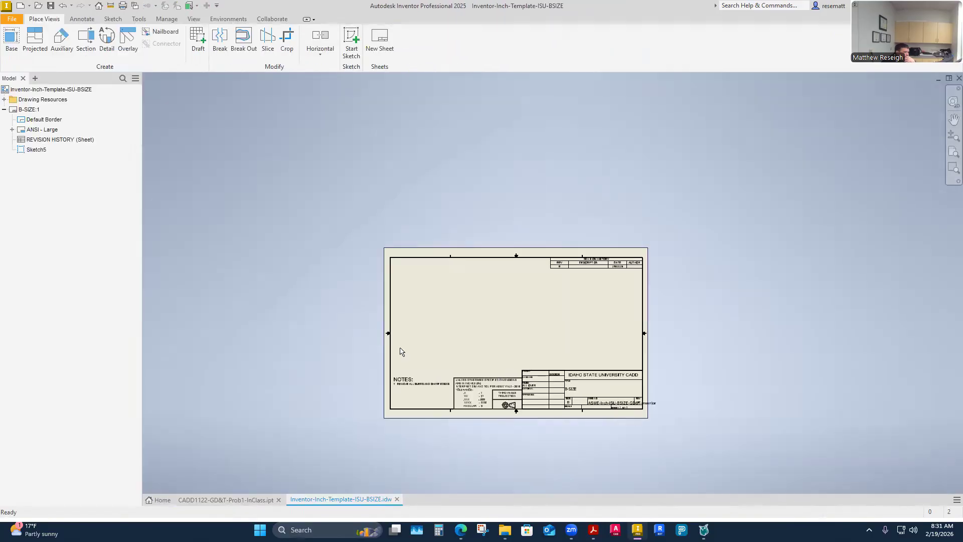
{"action": "scroll", "coordinate": [532, 367], "scroll_direction": "up", "scroll_amount": 4}
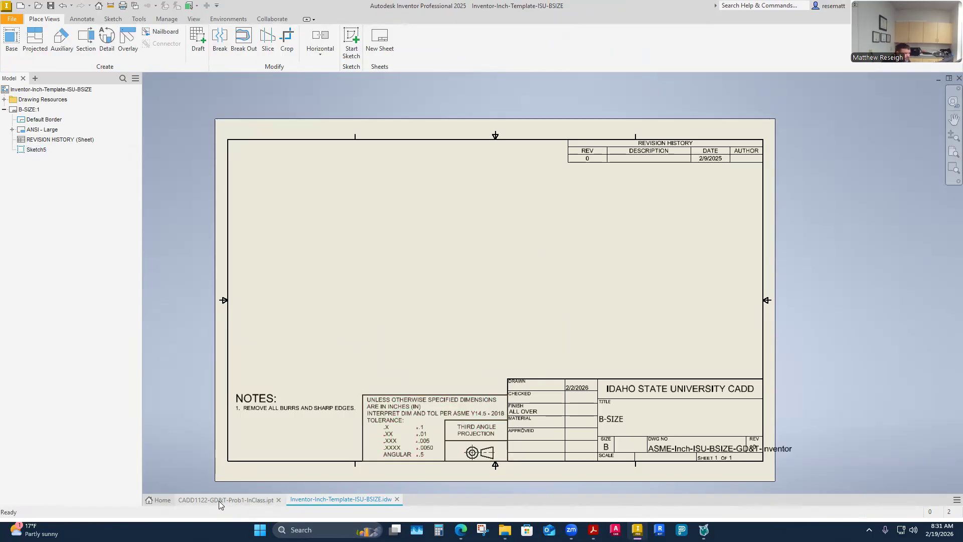
{"action": "mouse_move", "coordinate": [219, 502]}
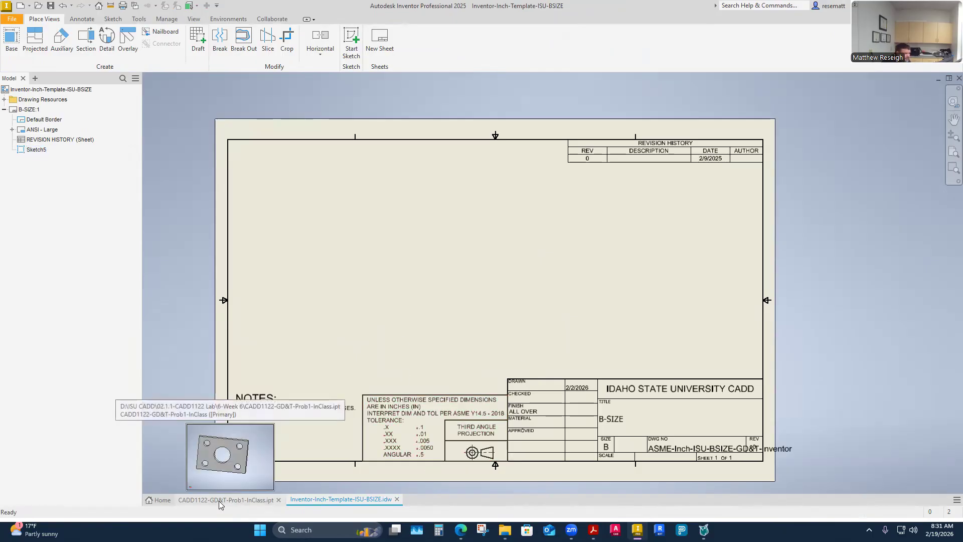
{"action": "left_click_drag", "start_coordinate": [219, 500], "coordinate": [338, 502]}
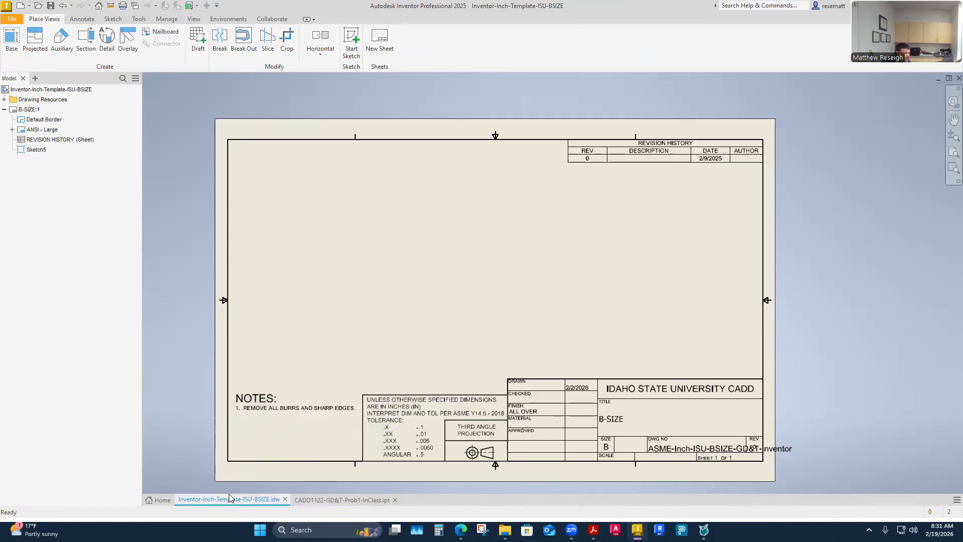
- Save the template drawing under the name CADD1122-GD&T-Prob1-InClass in the 6-Week 6 folder
{"action": "left_click", "coordinate": [12, 19]}
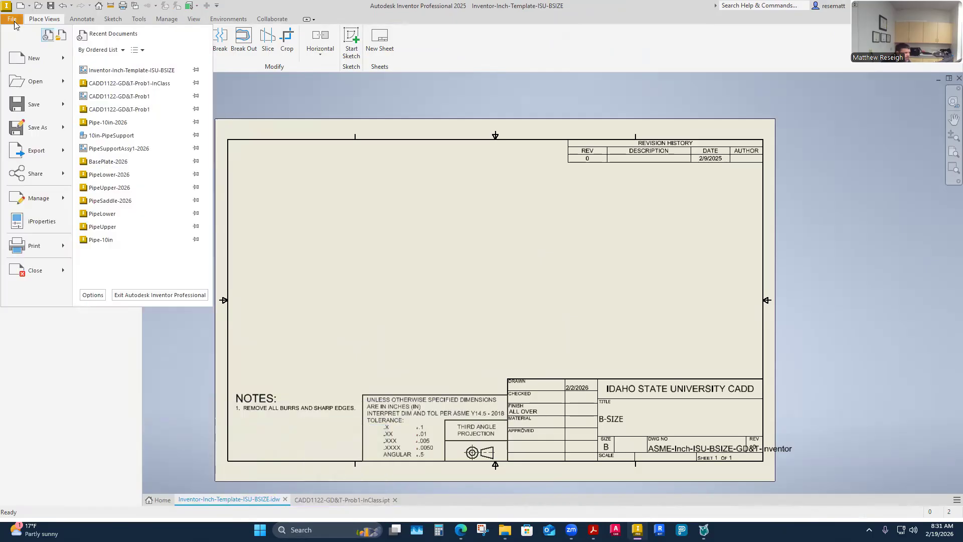
{"action": "left_click", "coordinate": [36, 126]}
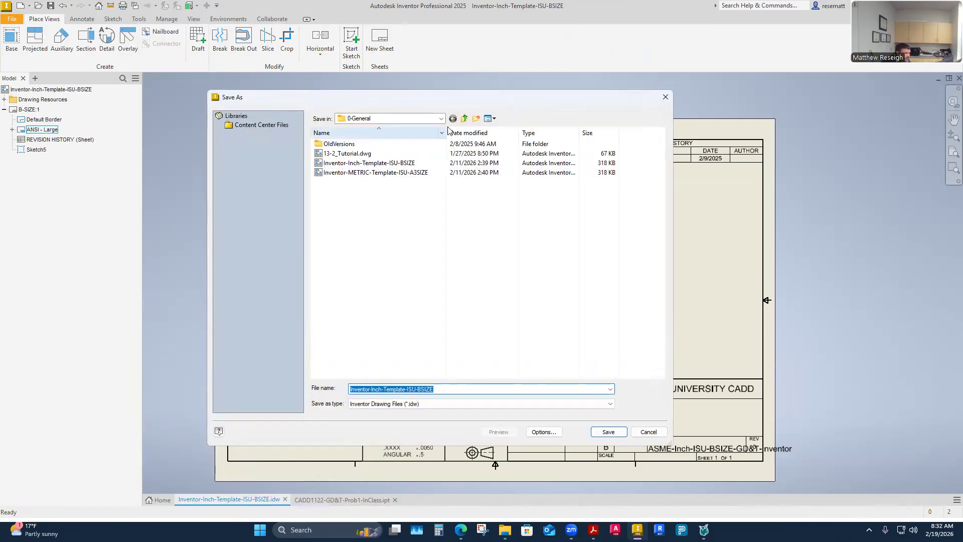
{"action": "left_click", "coordinate": [465, 119]}
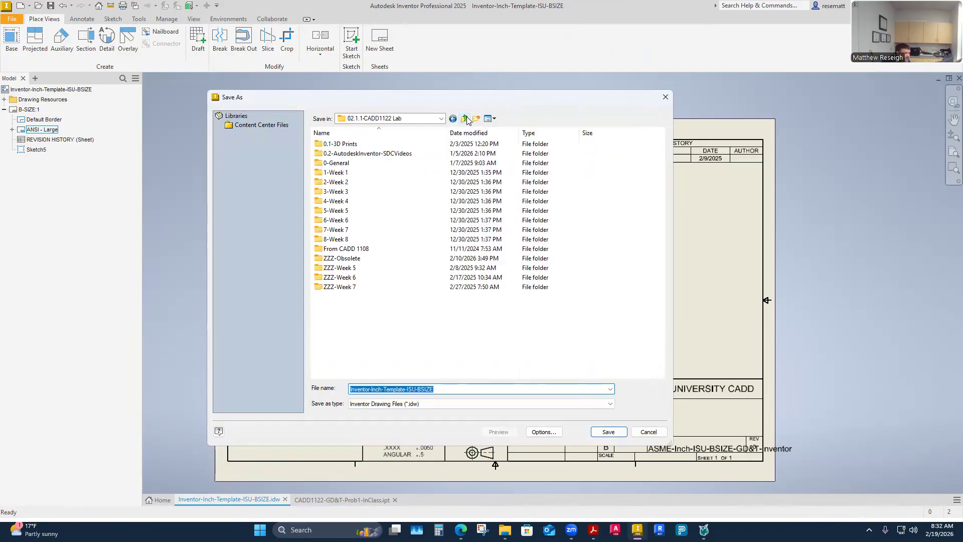
{"action": "double_click", "coordinate": [346, 220]}
{"action": "left_click", "coordinate": [357, 172]}
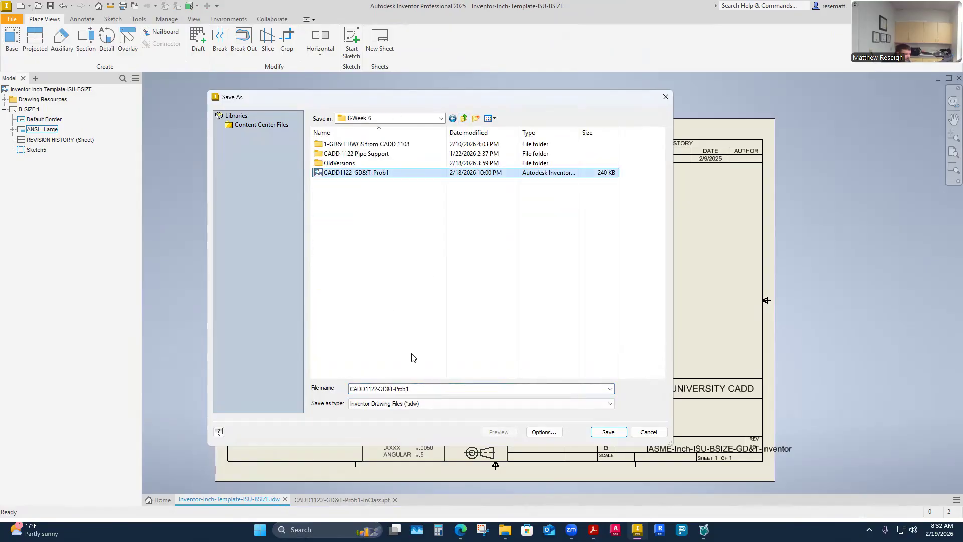
{"action": "double_click", "coordinate": [420, 390]}
{"action": "type", "text": "Prob1-In"}
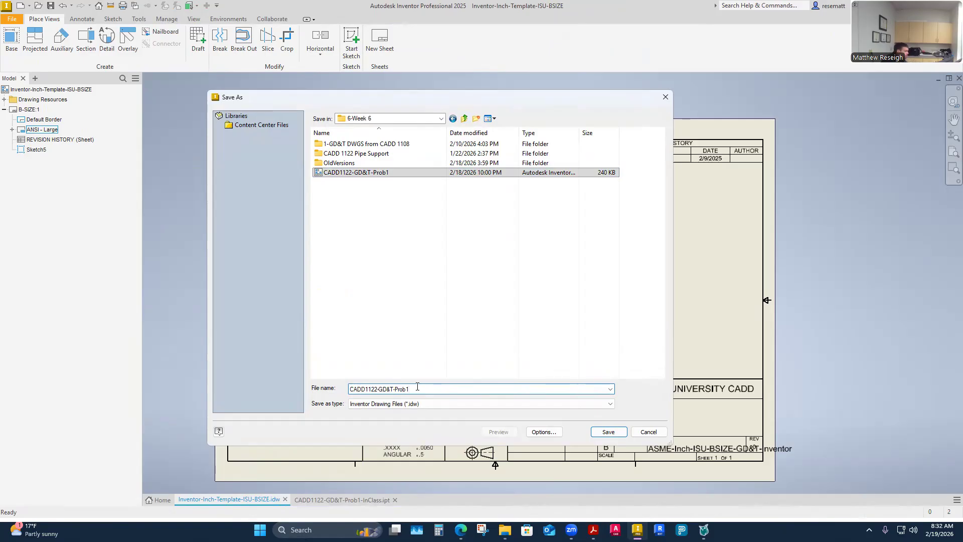
{"action": "type", "text": "Class"}
{"action": "left_click", "coordinate": [609, 432]}
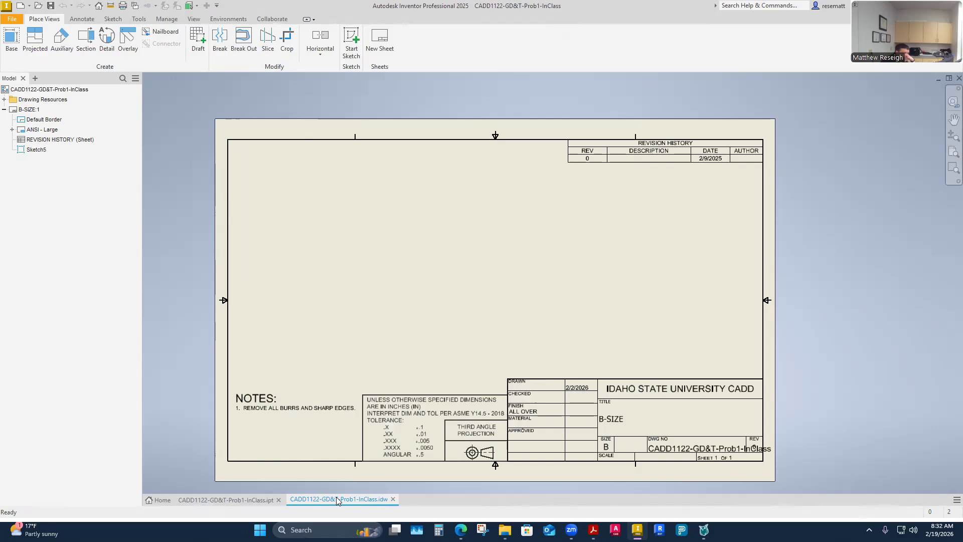
- Place a 1:1 front base view of the plate with its view label, plus projected right-side and isometric views
{"action": "left_click_drag", "start_coordinate": [256, 501], "coordinate": [333, 502]}
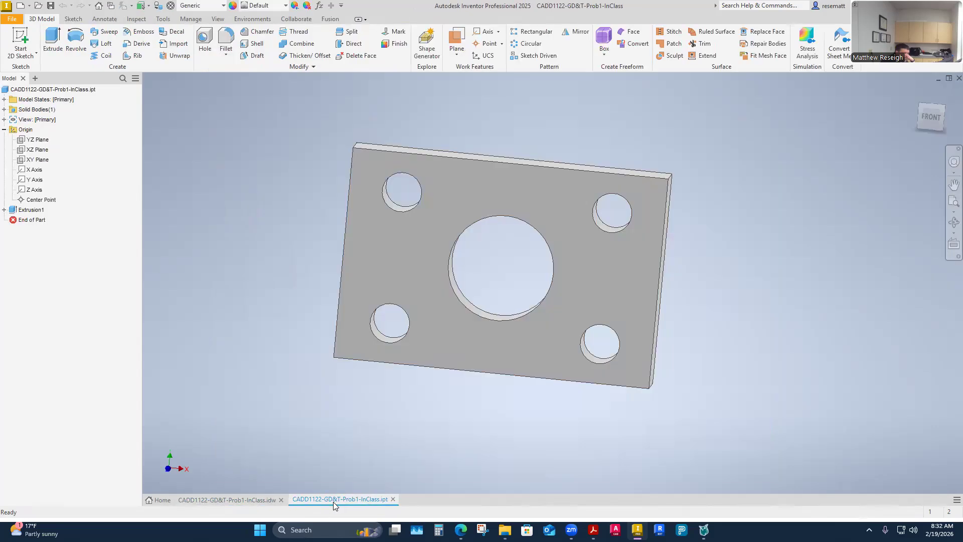
{"action": "left_click", "coordinate": [250, 502]}
{"action": "right_click", "coordinate": [340, 279]}
{"action": "left_click", "coordinate": [345, 248]}
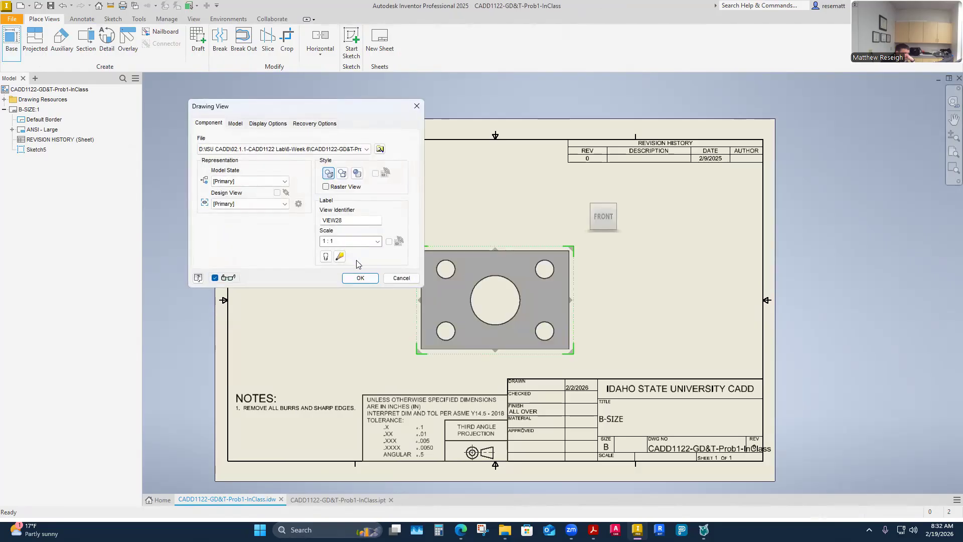
{"action": "left_click", "coordinate": [325, 257]}
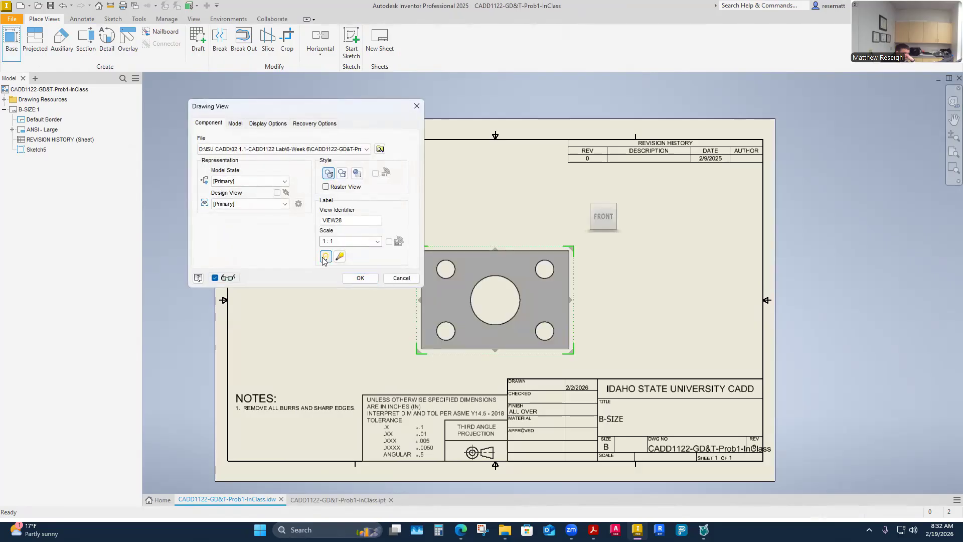
{"action": "left_click", "coordinate": [632, 323]}
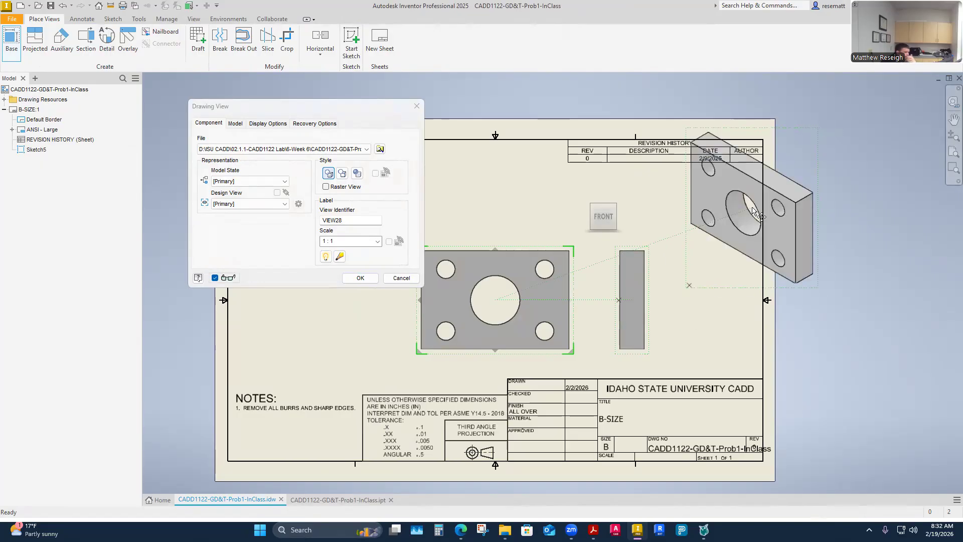
{"action": "left_click", "coordinate": [361, 278]}
- Arrange the front, side and isometric views in a row inside the border, with the view label lowered beneath the front view
{"action": "left_click_drag", "start_coordinate": [422, 347], "coordinate": [268, 331]}
{"action": "left_click_drag", "start_coordinate": [632, 301], "coordinate": [476, 301]}
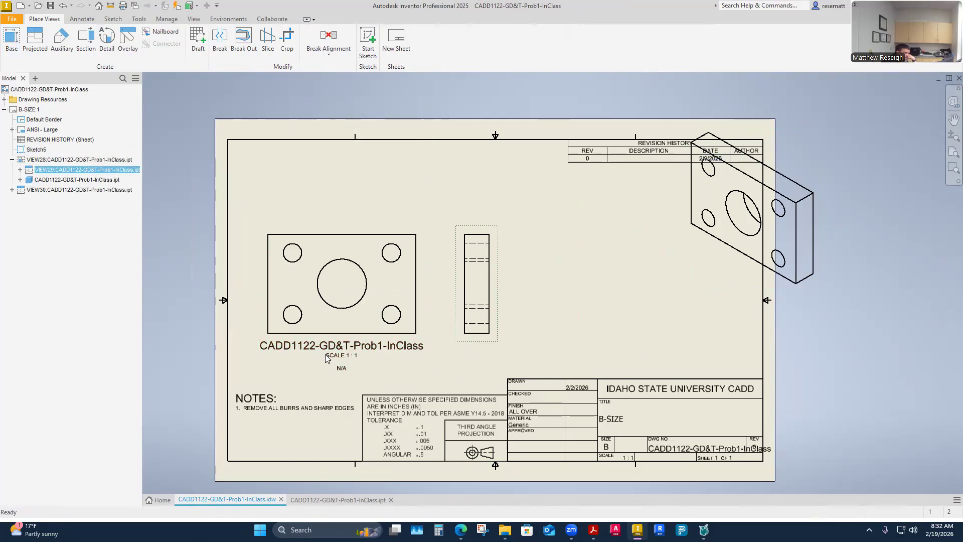
{"action": "double_click", "coordinate": [342, 353]}
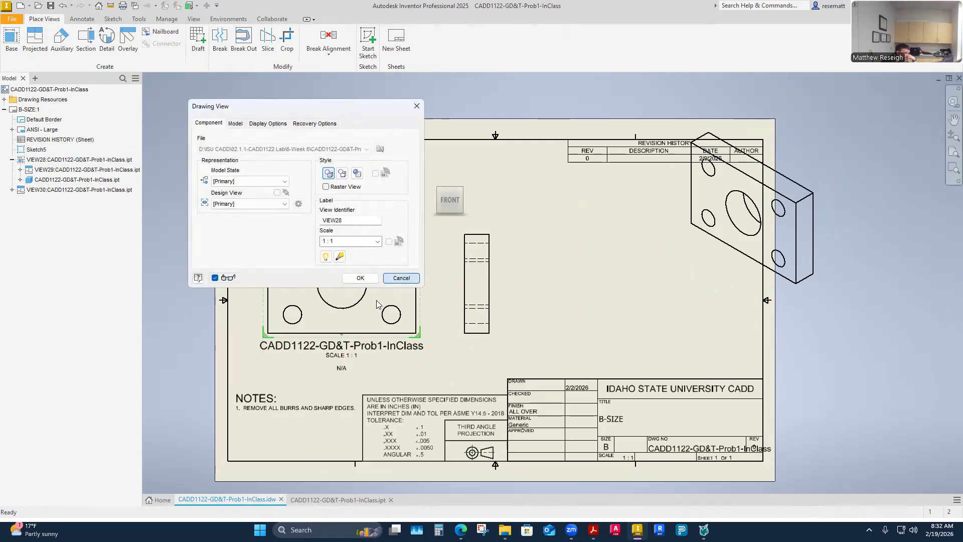
{"action": "left_click", "coordinate": [393, 275]}
{"action": "left_click_drag", "start_coordinate": [339, 360], "coordinate": [333, 376]}
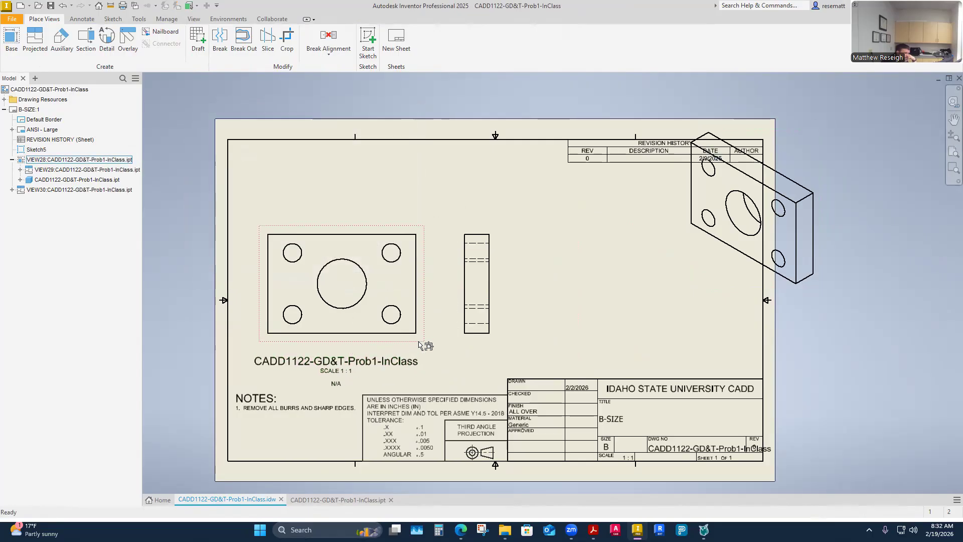
{"action": "left_click_drag", "start_coordinate": [459, 343], "coordinate": [514, 343]}
{"action": "mouse_move", "coordinate": [396, 343]}
{"action": "left_mouse_down"}
{"action": "mouse_move", "coordinate": [407, 334]}
{"action": "mouse_move", "coordinate": [395, 328]}
{"action": "left_mouse_up"}
{"action": "left_click_drag", "start_coordinate": [738, 285], "coordinate": [648, 348]}
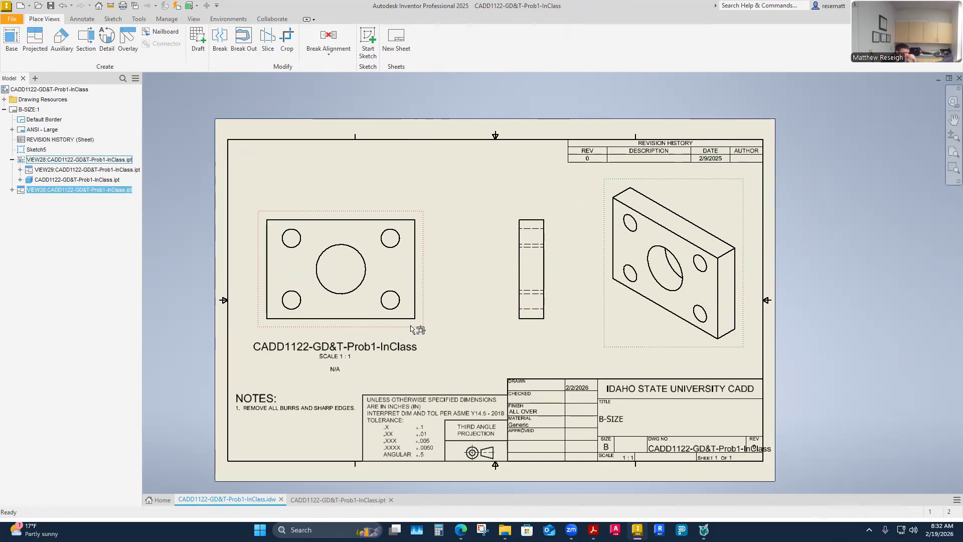
- Add center marks to the large central hole and the four corner holes in the front view
{"action": "left_click", "coordinate": [82, 18]}
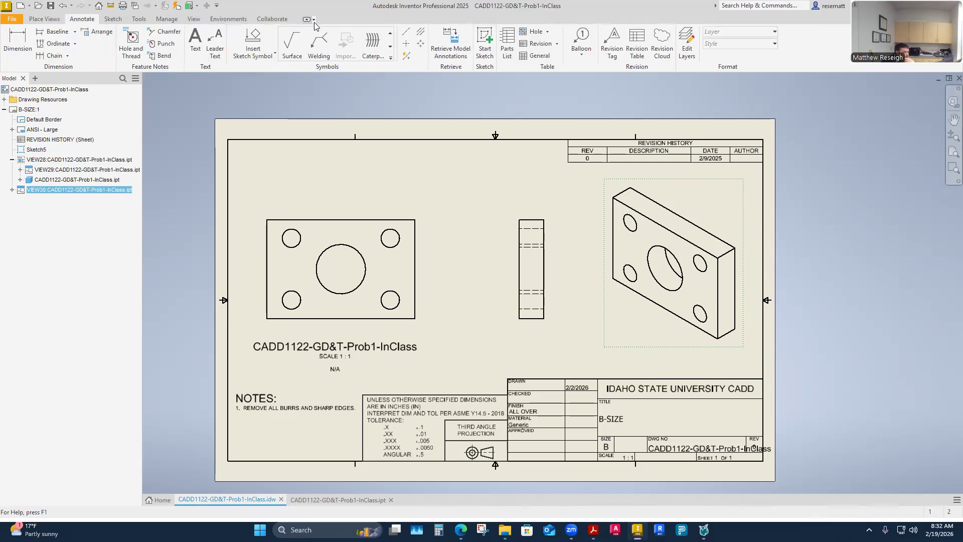
{"action": "left_click", "coordinate": [407, 44]}
{"action": "left_click", "coordinate": [358, 251]}
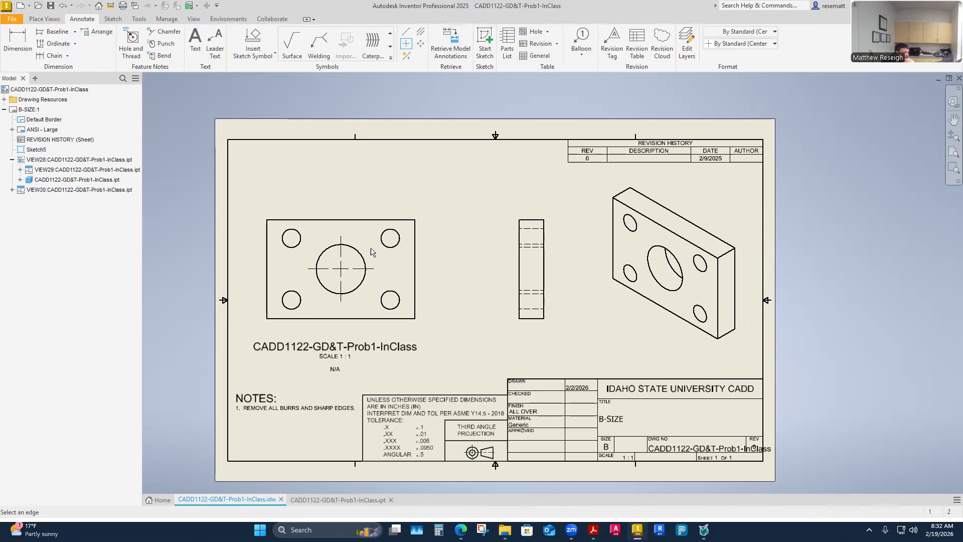
{"action": "left_click", "coordinate": [384, 240]}
{"action": "left_click", "coordinate": [285, 241]}
{"action": "left_click", "coordinate": [285, 304]}
{"action": "left_click", "coordinate": [382, 308]}
- Add bisector centerlines between the hidden hole edges in the side view for the upper, central and lower holes
{"action": "left_click", "coordinate": [420, 32]}
{"action": "scroll", "coordinate": [534, 240], "scroll_direction": "up", "scroll_amount": 4}
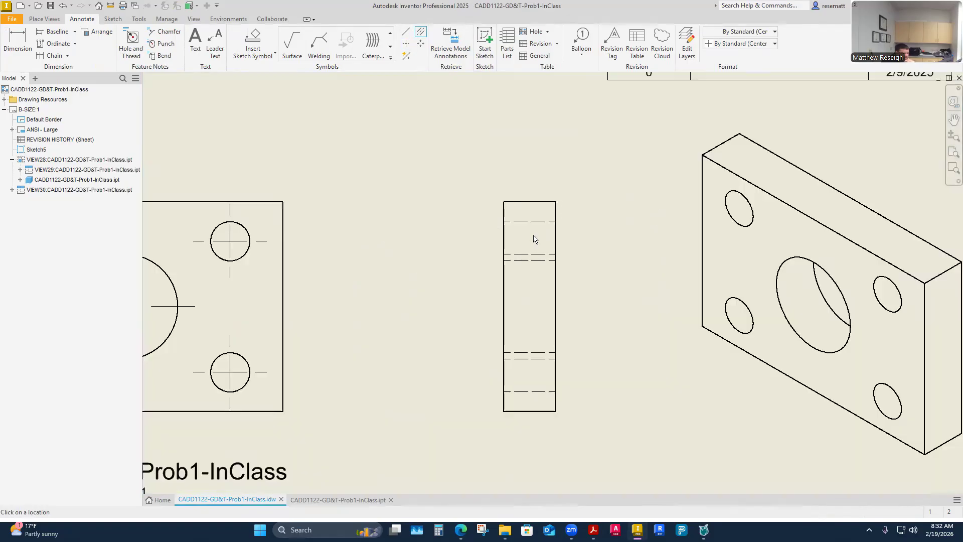
{"action": "scroll", "coordinate": [348, 279], "scroll_direction": "down", "scroll_amount": 5}
{"action": "scroll", "coordinate": [177, 267], "scroll_direction": "up", "scroll_amount": 5}
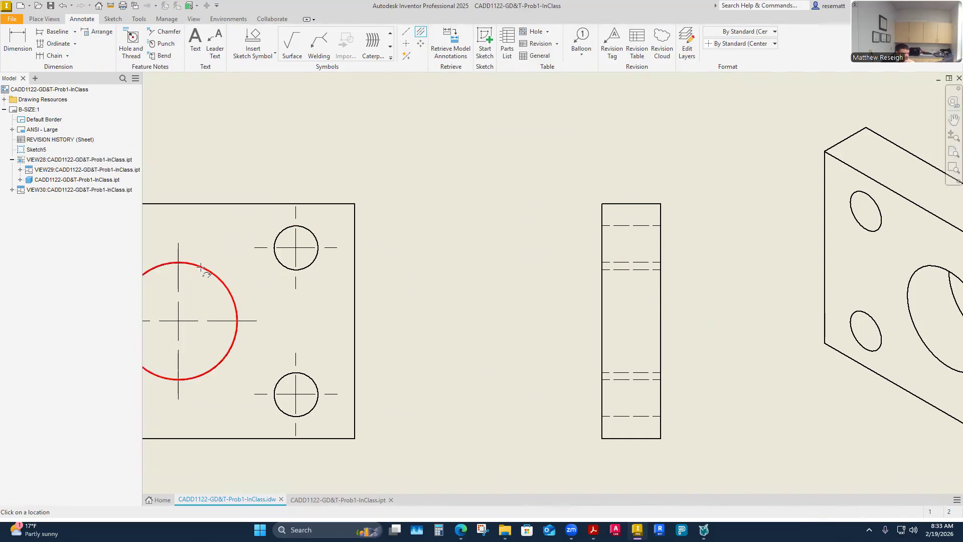
{"action": "left_click", "coordinate": [619, 270]}
{"action": "left_click", "coordinate": [623, 226]}
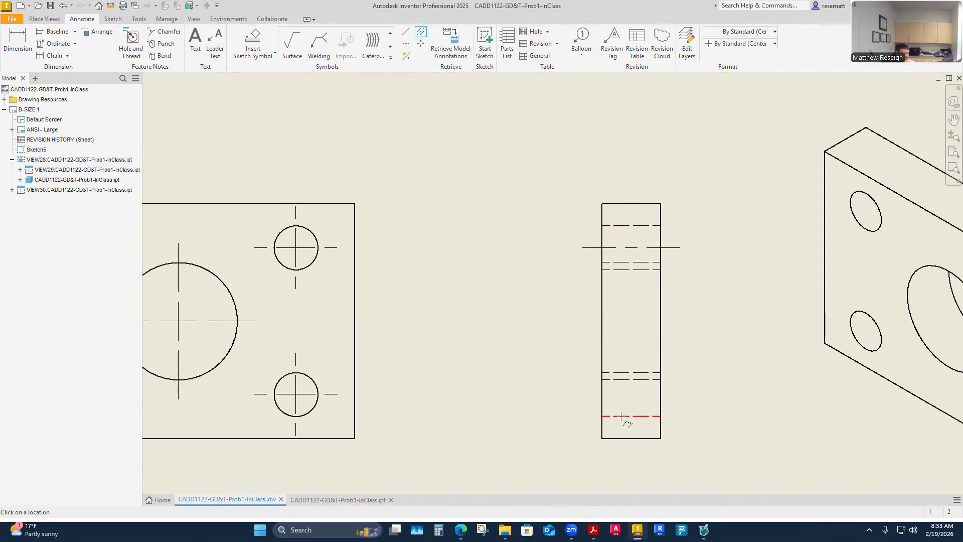
{"action": "left_click", "coordinate": [617, 373]}
{"action": "left_click", "coordinate": [636, 380]}
{"action": "scroll", "coordinate": [513, 346], "scroll_direction": "down", "scroll_amount": 3}
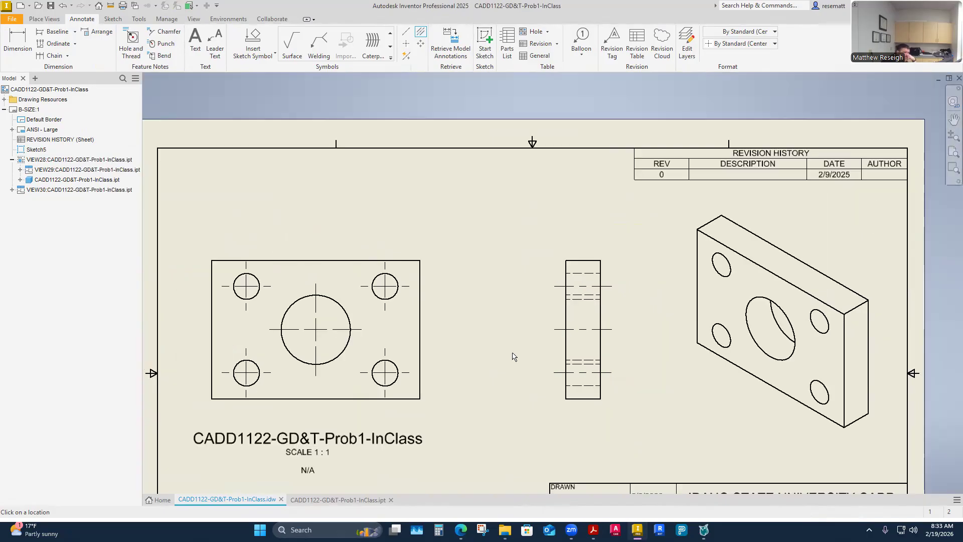
{"action": "key", "text": "Escape"}
- Extend the center marks of the four corner holes in the front view so neighbouring marks meet between the holes
{"action": "scroll", "coordinate": [275, 334], "scroll_direction": "down", "scroll_amount": 3}
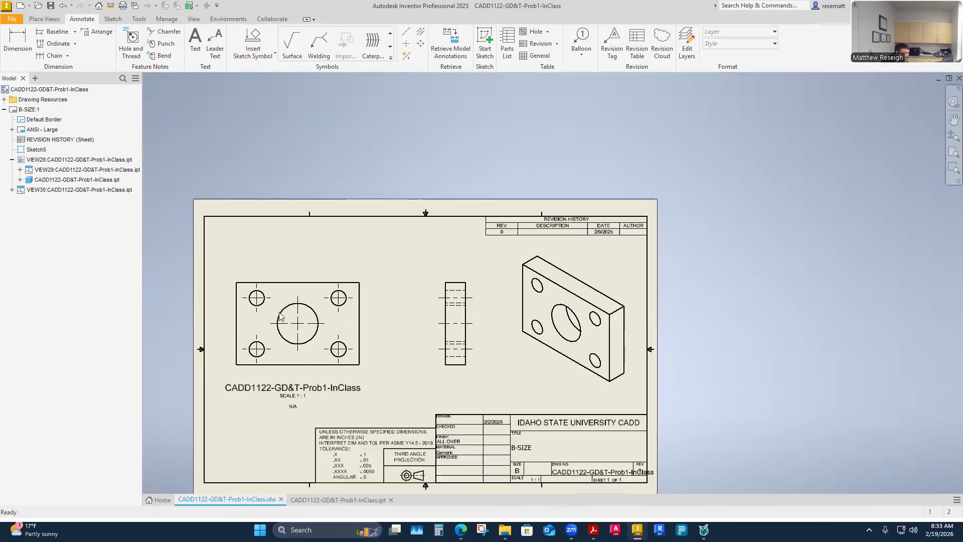
{"action": "scroll", "coordinate": [258, 279], "scroll_direction": "up", "scroll_amount": 8}
{"action": "scroll", "coordinate": [256, 276], "scroll_direction": "down", "scroll_amount": 5}
{"action": "left_click_drag", "start_coordinate": [257, 269], "coordinate": [395, 268]}
{"action": "left_click_drag", "start_coordinate": [324, 270], "coordinate": [324, 270]}
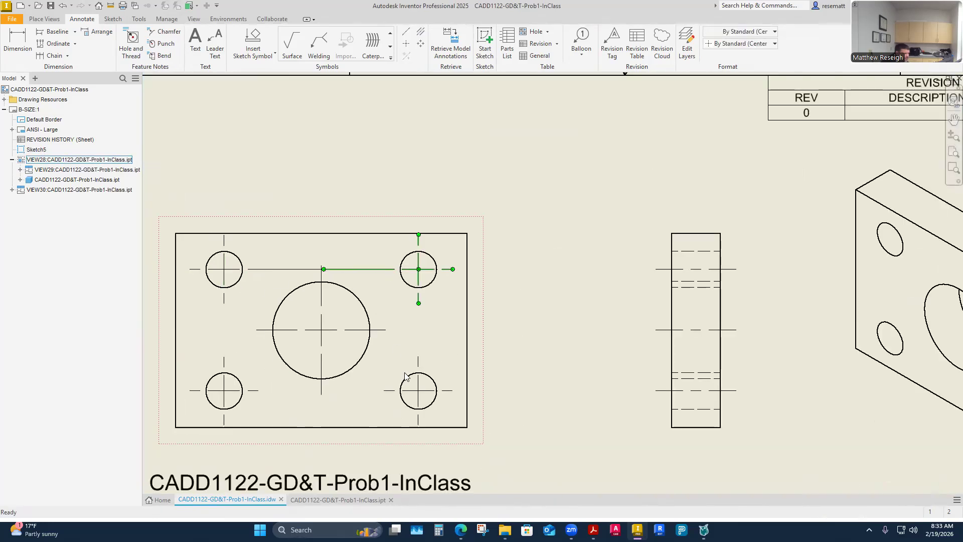
{"action": "left_click_drag", "start_coordinate": [418, 357], "coordinate": [419, 330]}
{"action": "left_click_drag", "start_coordinate": [385, 391], "coordinate": [250, 390]}
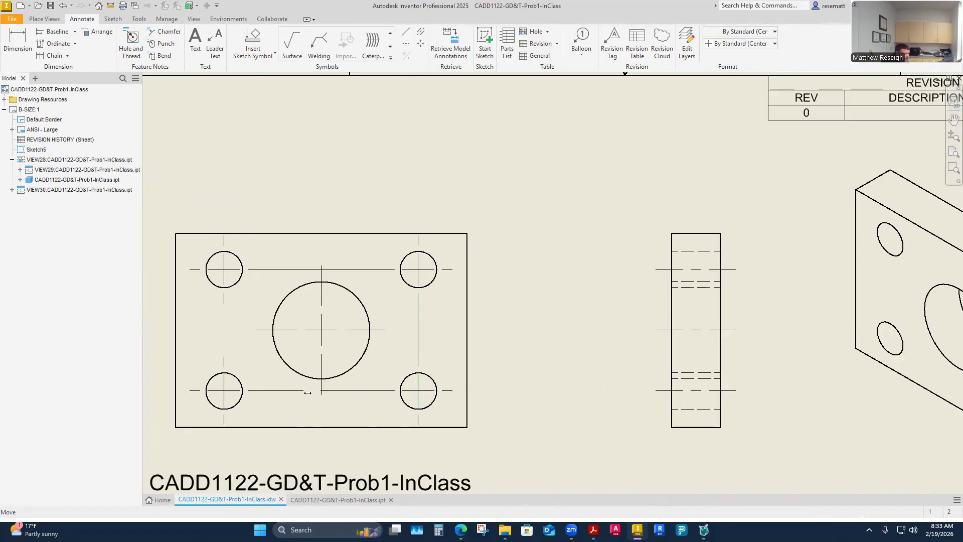
{"action": "left_click_drag", "start_coordinate": [224, 357], "coordinate": [225, 331]}
{"action": "left_click", "coordinate": [224, 327]}
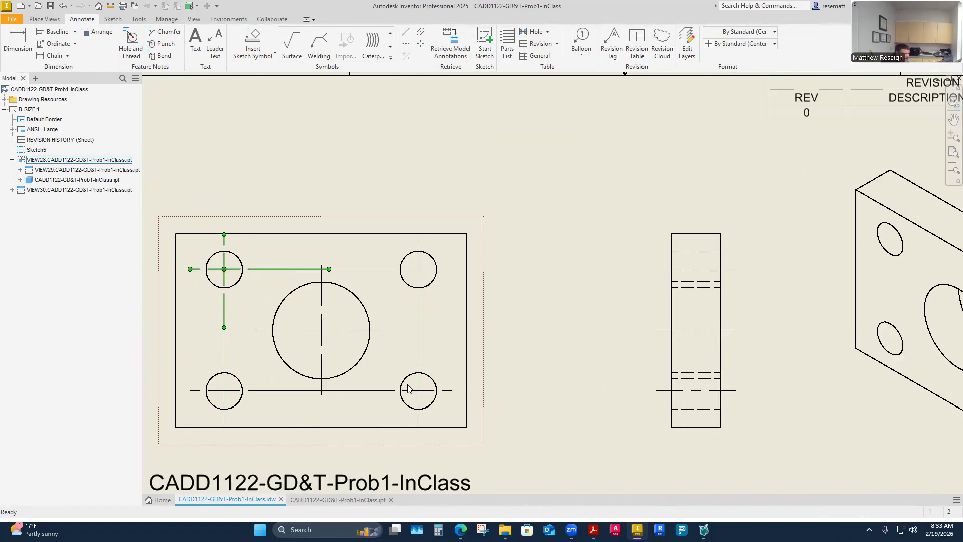
- Stretch the outer horizontal center mark lines of the two right-hand holes almost to the plate's right edge
{"action": "left_click_drag", "start_coordinate": [453, 390], "coordinate": [462, 390]}
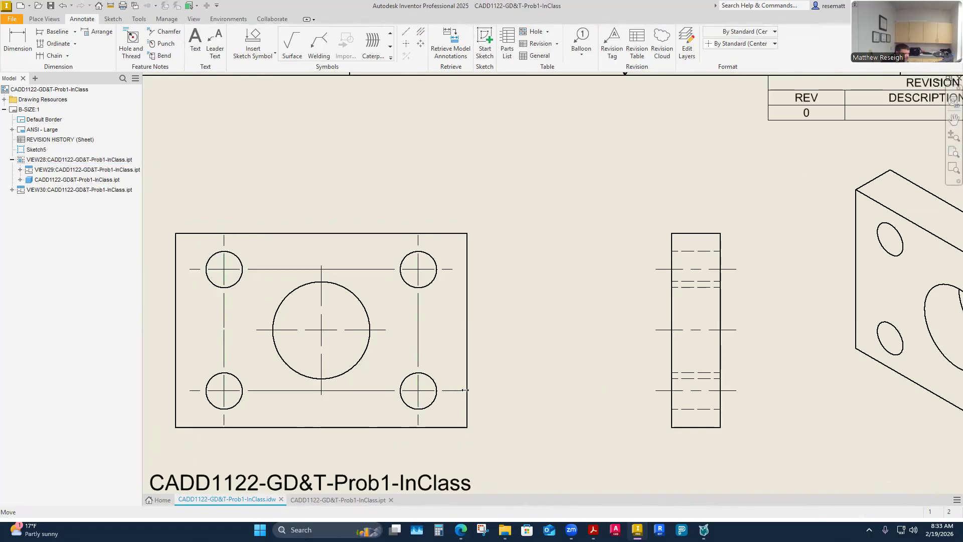
{"action": "left_click", "coordinate": [465, 390]}
{"action": "left_click_drag", "start_coordinate": [452, 269], "coordinate": [462, 269]}
{"action": "left_click", "coordinate": [280, 332]}
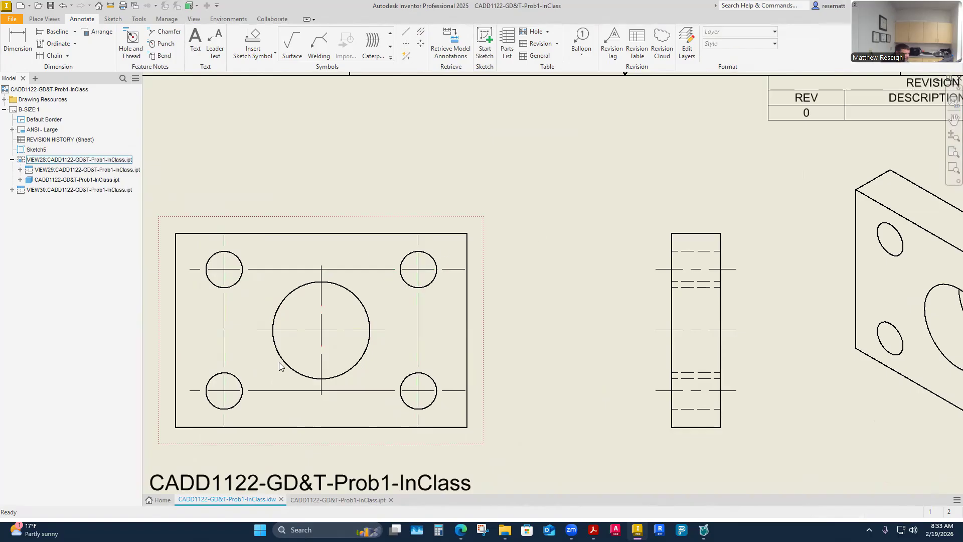
{"action": "scroll", "coordinate": [495, 312], "scroll_direction": "up", "scroll_amount": 5}
{"action": "scroll", "coordinate": [496, 312], "scroll_direction": "down", "scroll_amount": 8}
{"action": "scroll", "coordinate": [496, 405], "scroll_direction": "up", "scroll_amount": 5}
{"action": "scroll", "coordinate": [452, 391], "scroll_direction": "down", "scroll_amount": 3}
{"action": "scroll", "coordinate": [496, 311], "scroll_direction": "up", "scroll_amount": 2}
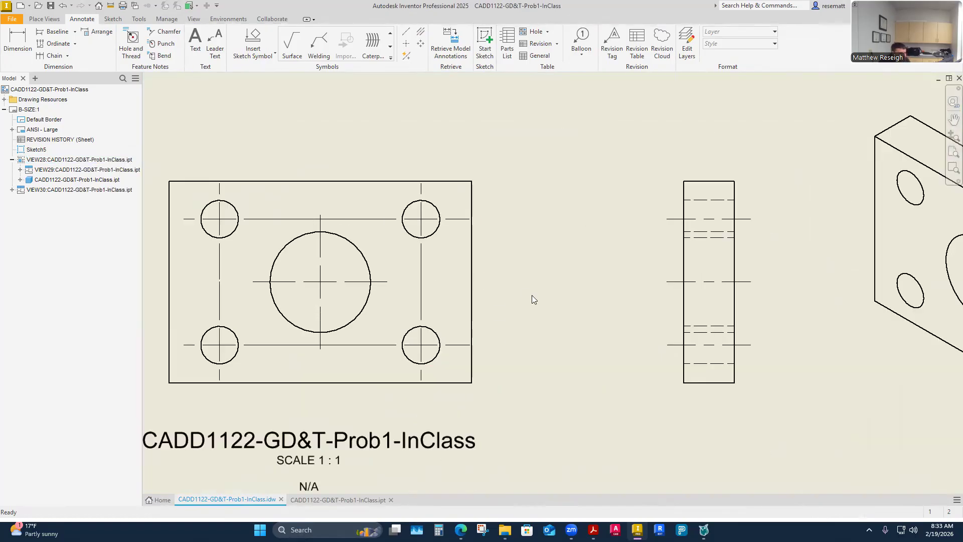
{"action": "scroll", "coordinate": [531, 296], "scroll_direction": "up", "scroll_amount": 3}
{"action": "scroll", "coordinate": [546, 297], "scroll_direction": "down", "scroll_amount": 4}
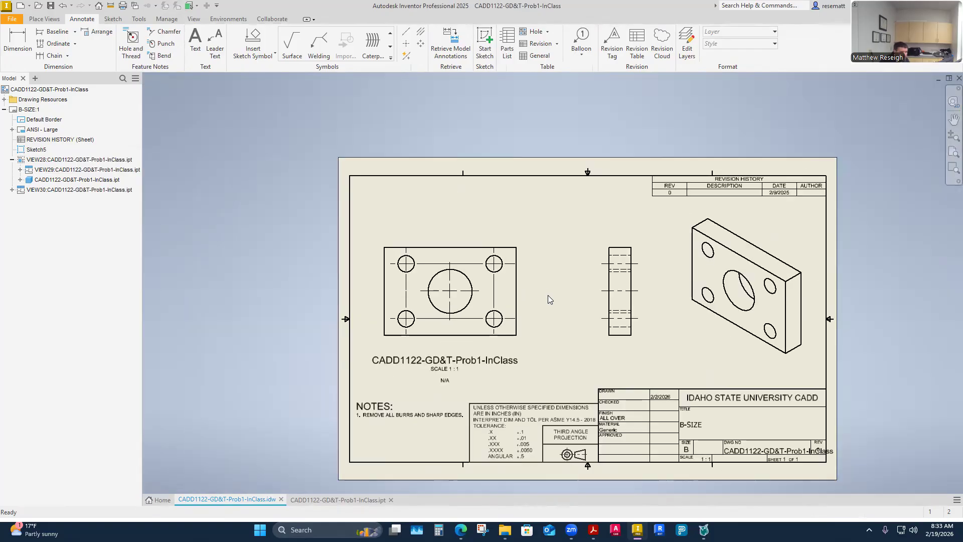
{"action": "scroll", "coordinate": [546, 291], "scroll_direction": "up", "scroll_amount": 2}
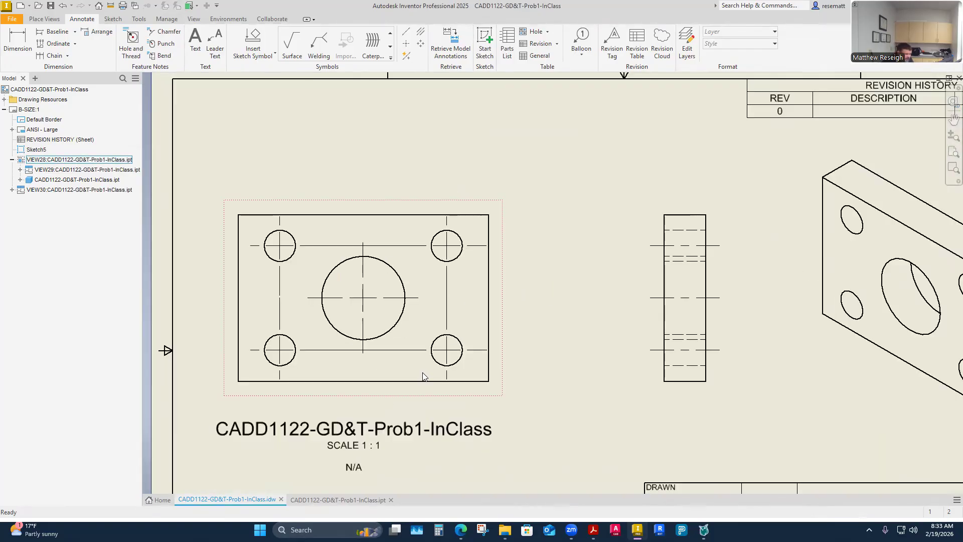
- Nudge the front view label down and the view slightly right, and dimension the plate's overall width below the view
{"action": "left_click_drag", "start_coordinate": [395, 431], "coordinate": [398, 444]}
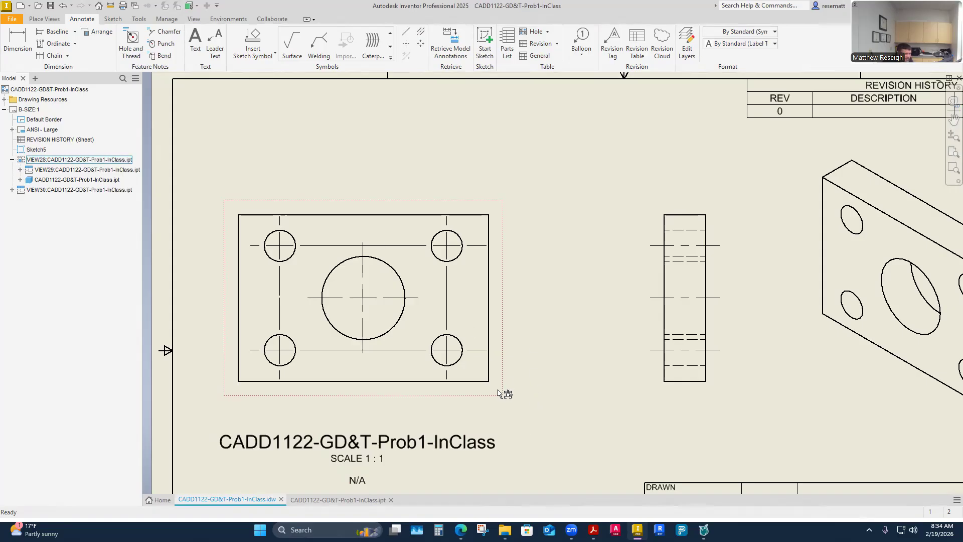
{"action": "left_click_drag", "start_coordinate": [507, 397], "coordinate": [515, 396]}
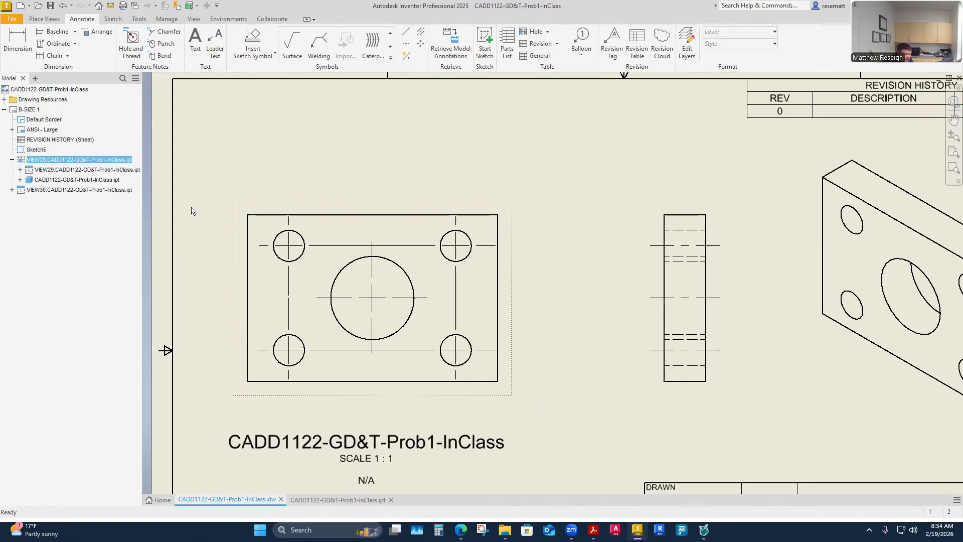
{"action": "left_click", "coordinate": [18, 42]}
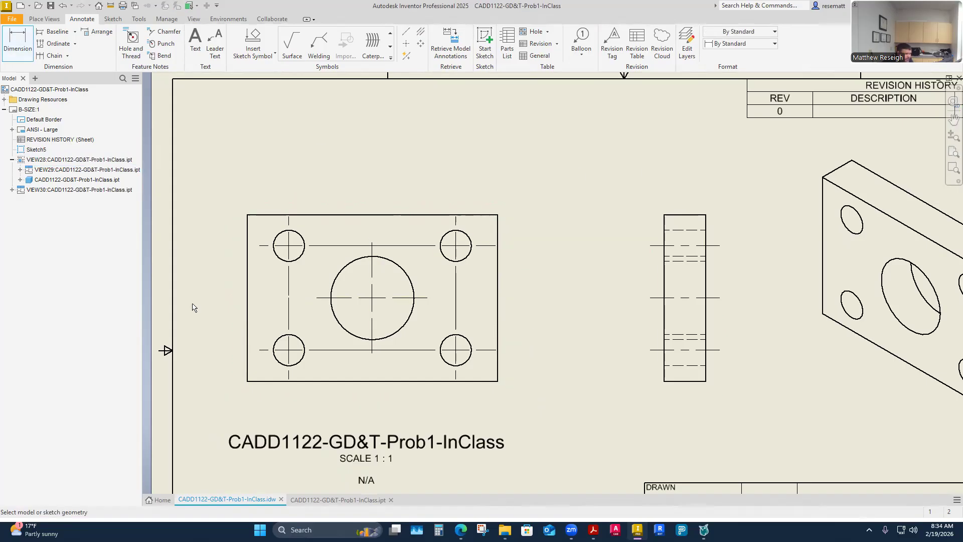
{"action": "left_click", "coordinate": [247, 351]}
{"action": "left_click", "coordinate": [497, 363]}
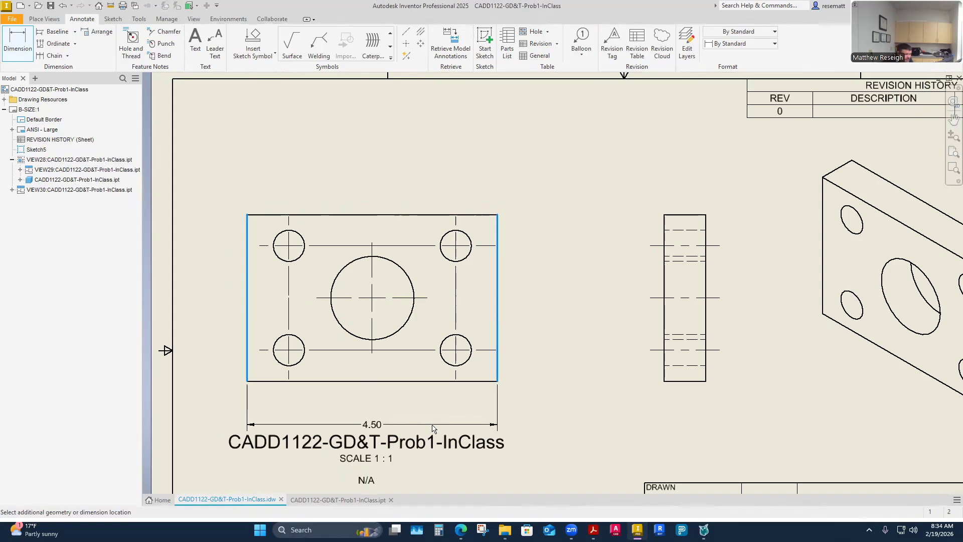
{"action": "left_click", "coordinate": [549, 420]}
{"action": "left_click", "coordinate": [352, 241]}
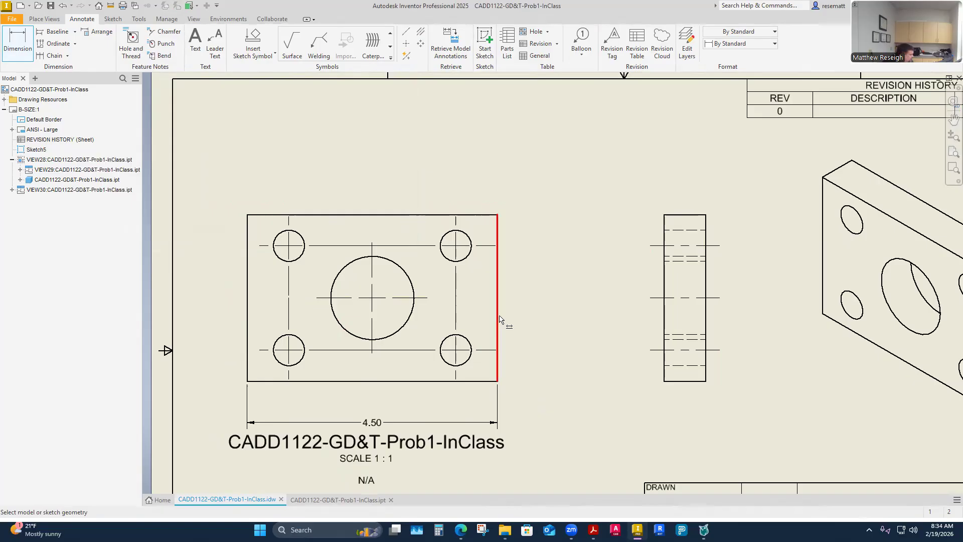
- Dimension the plate's overall height between the side view's upper and lower edges, placed between the two views
{"action": "left_click", "coordinate": [675, 216]}
{"action": "left_click", "coordinate": [683, 381]}
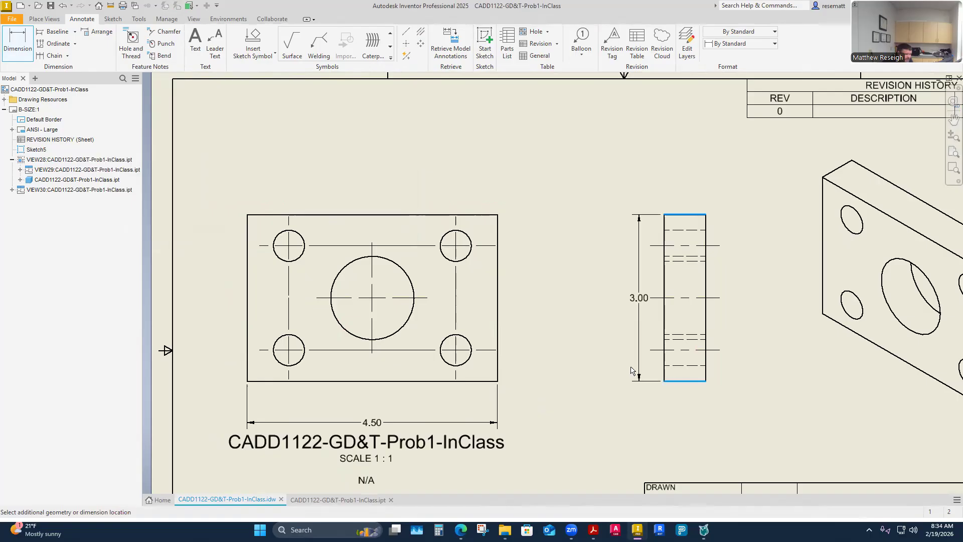
{"action": "left_click", "coordinate": [605, 366]}
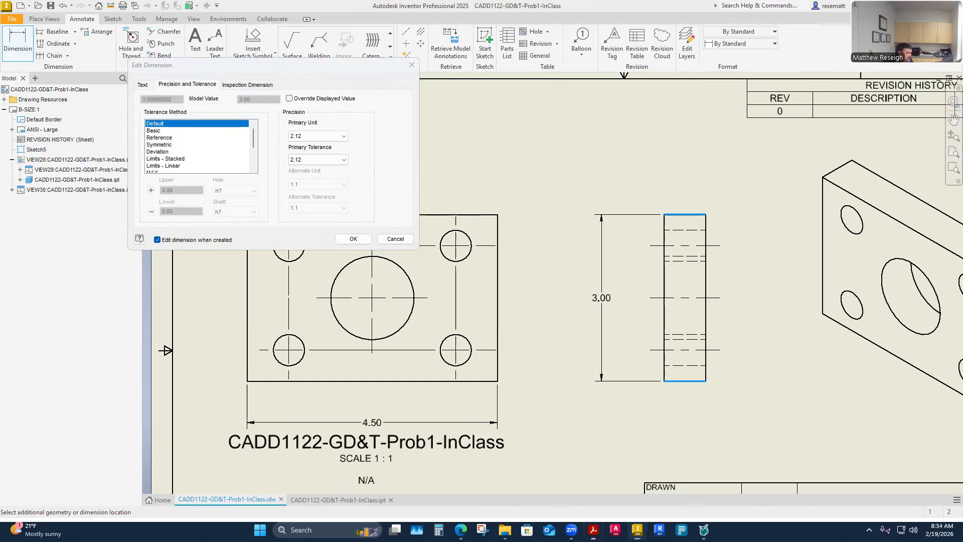
{"action": "key", "text": "alt+Tab"}
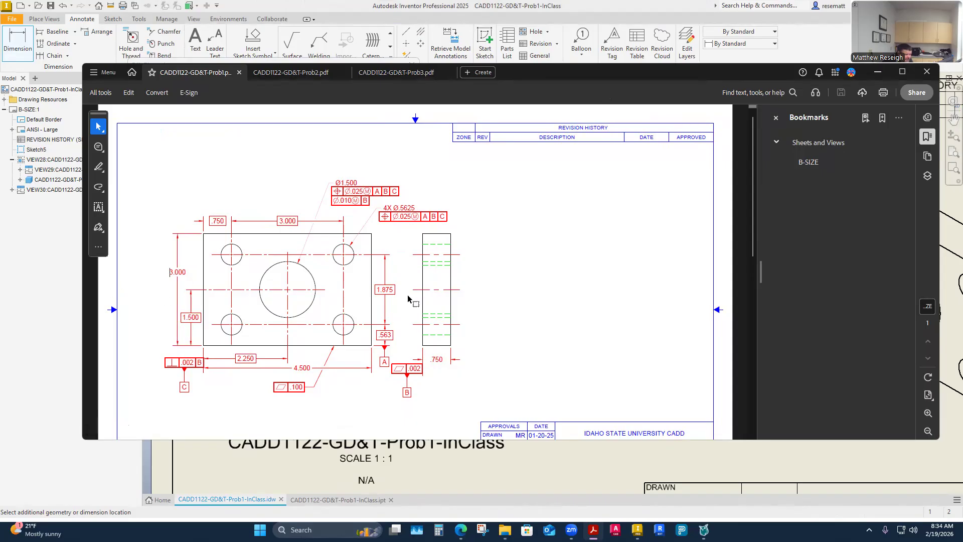
{"action": "key", "text": "alt+Tab"}
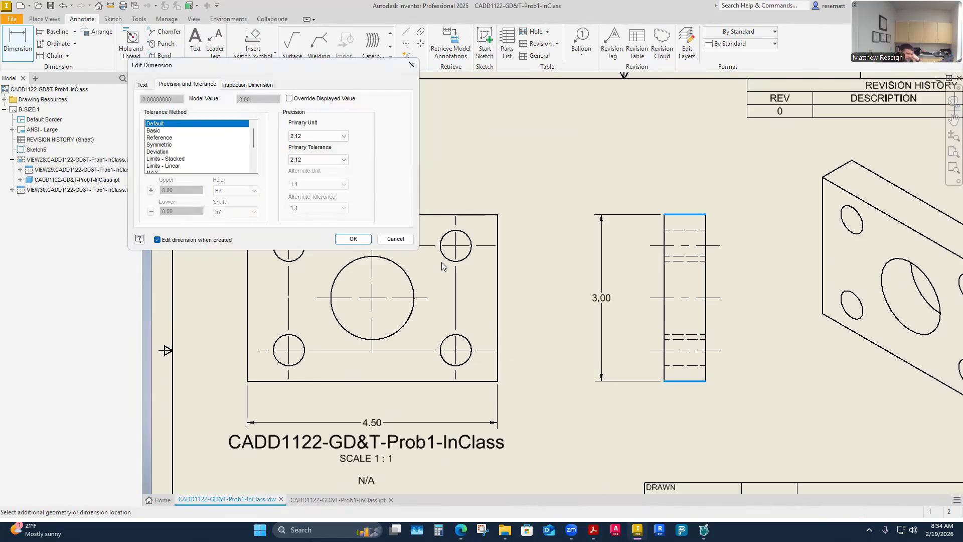
{"action": "left_click", "coordinate": [359, 241]}
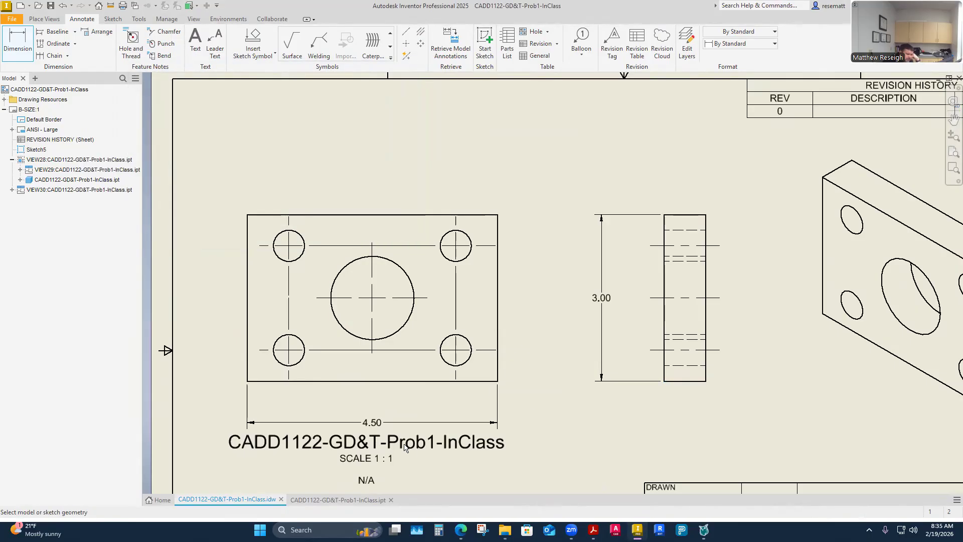
- Lower the front view label clear of the width dimension and dimension the plate's thickness below the side view
{"action": "key", "text": "Escape"}
{"action": "left_click_drag", "start_coordinate": [403, 445], "coordinate": [402, 462]}
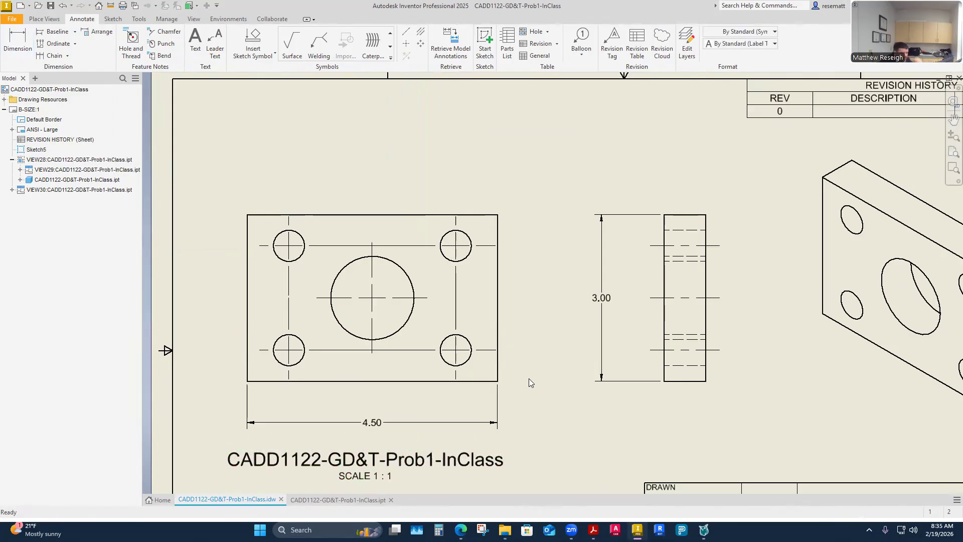
{"action": "left_click", "coordinate": [26, 59]}
{"action": "left_click", "coordinate": [665, 376]}
{"action": "left_click", "coordinate": [707, 378]}
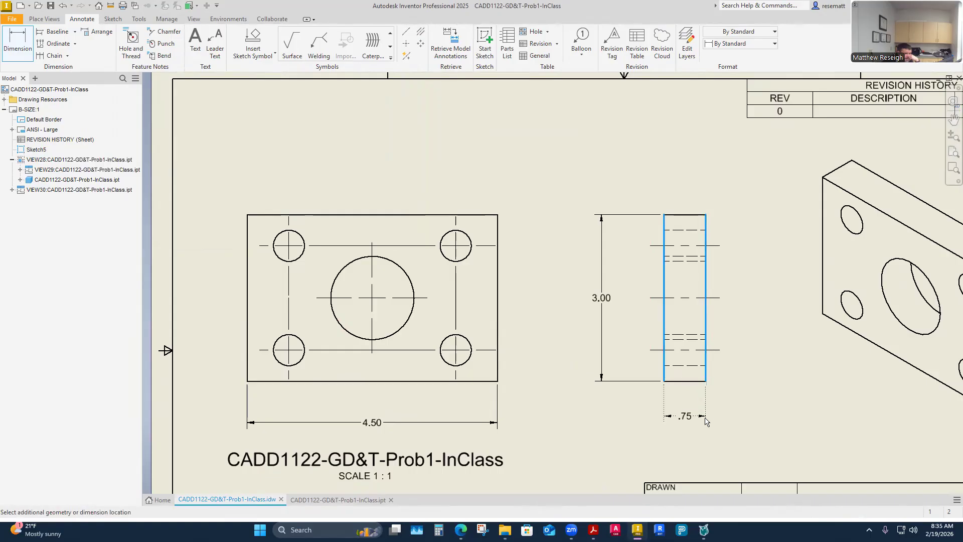
{"action": "left_click", "coordinate": [705, 430]}
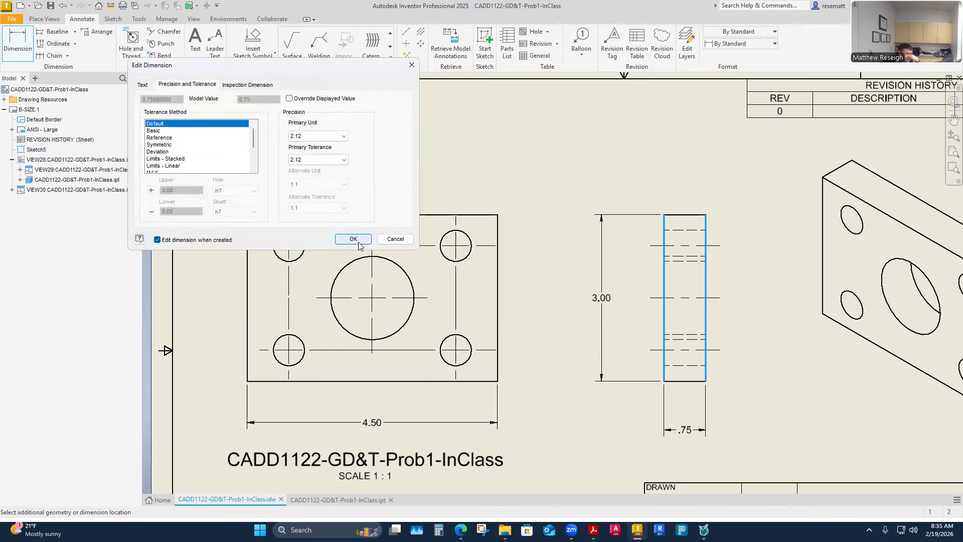
{"action": "left_click", "coordinate": [353, 239]}
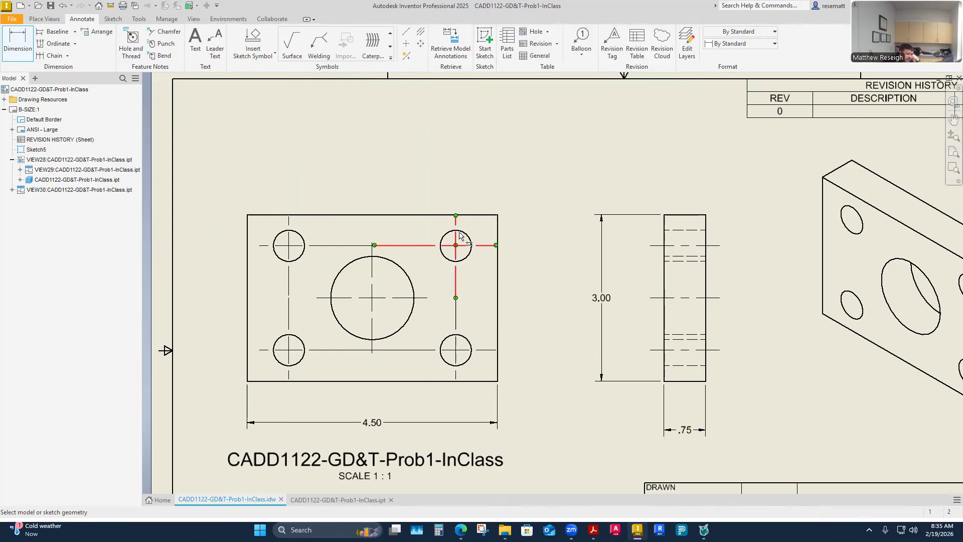
{"action": "left_click", "coordinate": [129, 48]}
{"action": "left_click", "coordinate": [466, 233]}
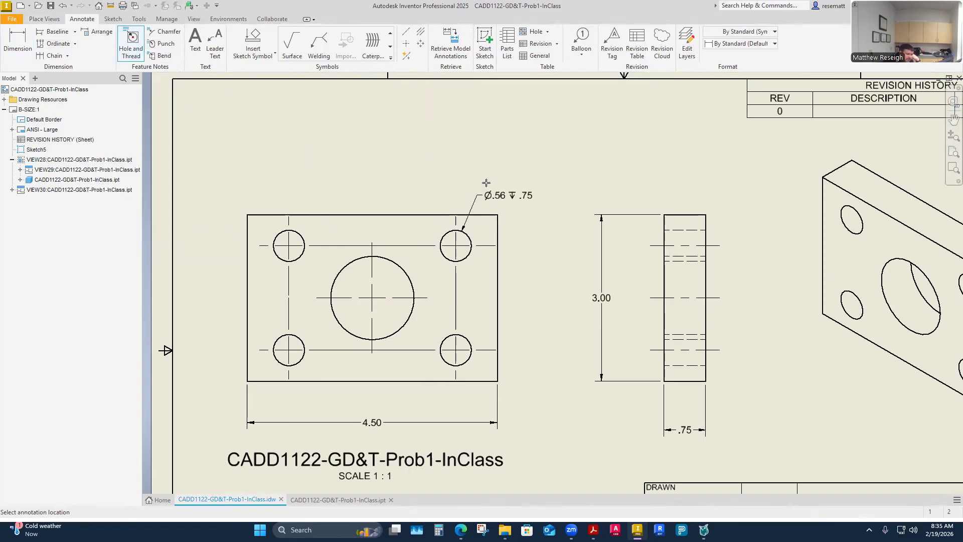
{"action": "key", "text": "Escape"}
- Add a diameter dimension to the front view's upper-right corner hole and prefix its text with 4X
{"action": "key", "text": "d"}
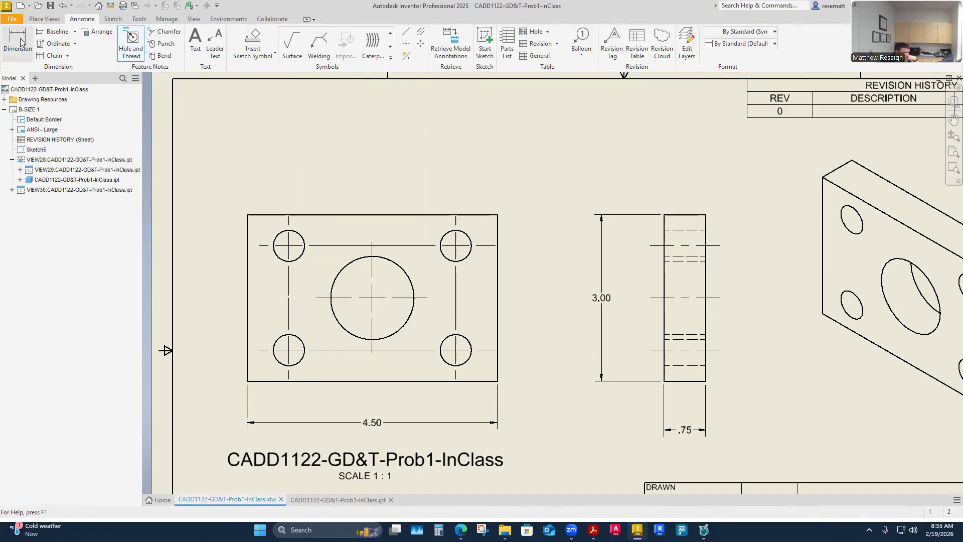
{"action": "left_click", "coordinate": [464, 235]}
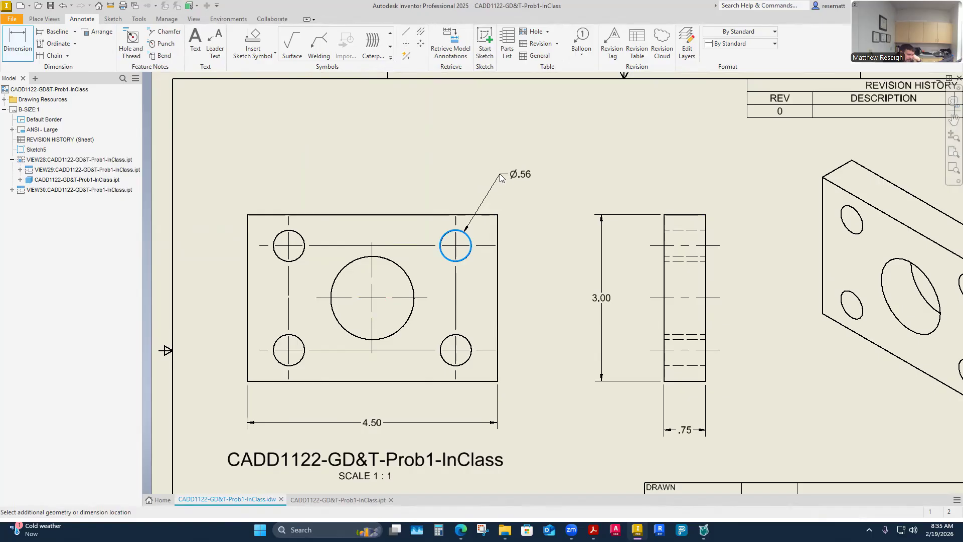
{"action": "left_click", "coordinate": [500, 178]}
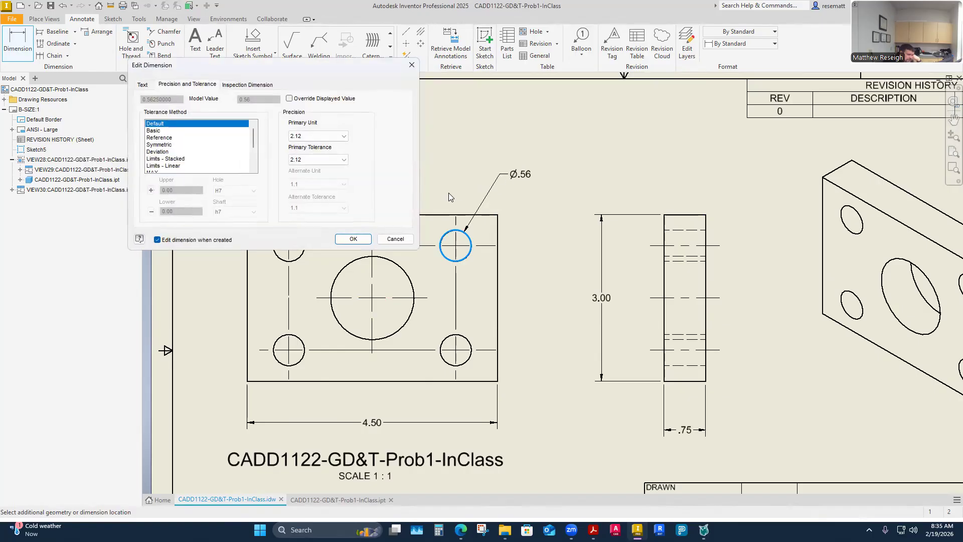
{"action": "left_click", "coordinate": [347, 241]}
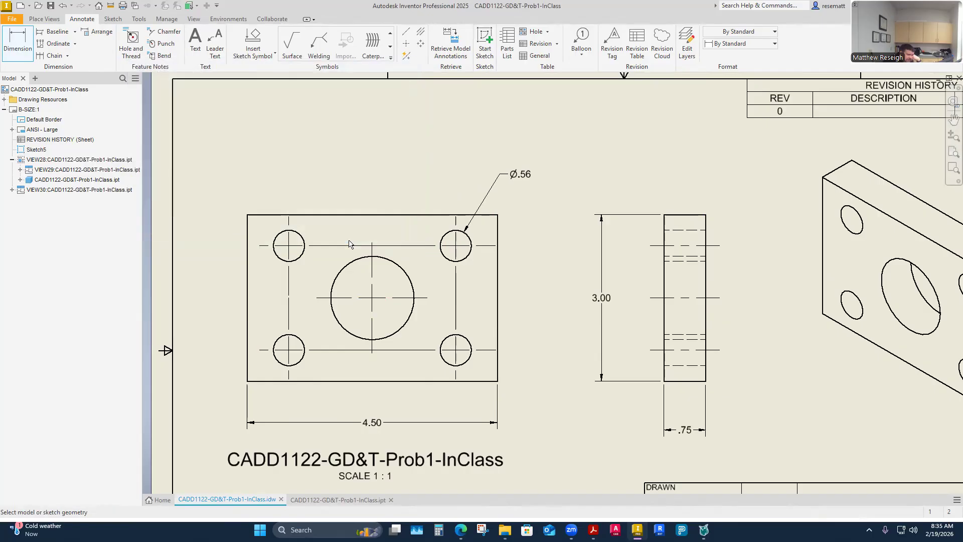
{"action": "left_click", "coordinate": [522, 177]}
{"action": "double_click", "coordinate": [522, 178]}
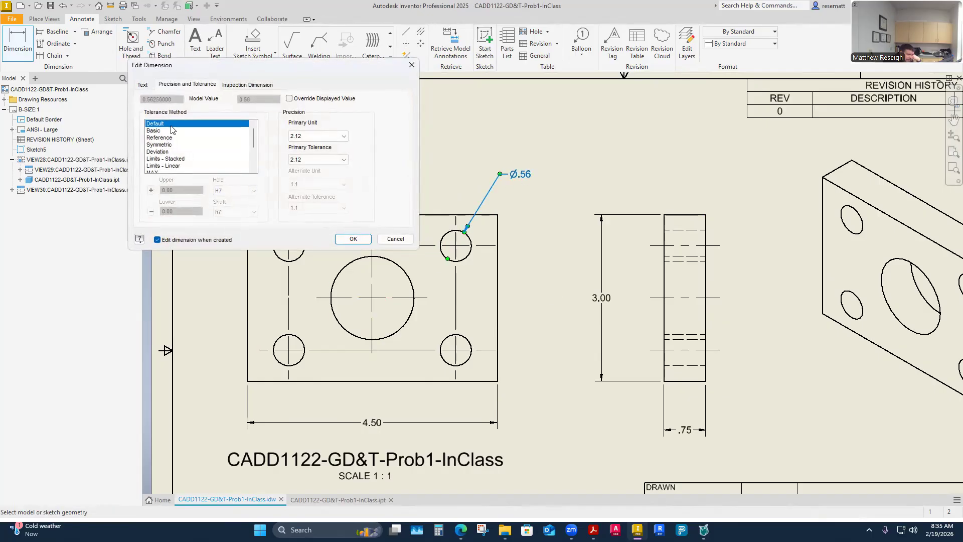
{"action": "left_click", "coordinate": [143, 85]}
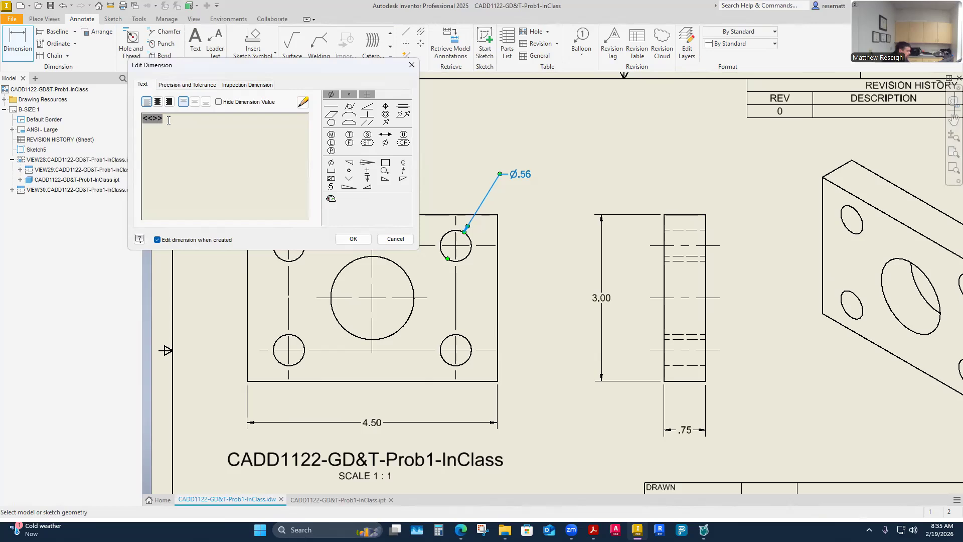
{"action": "type", "text": "4X"}
{"action": "left_click", "coordinate": [353, 239]}
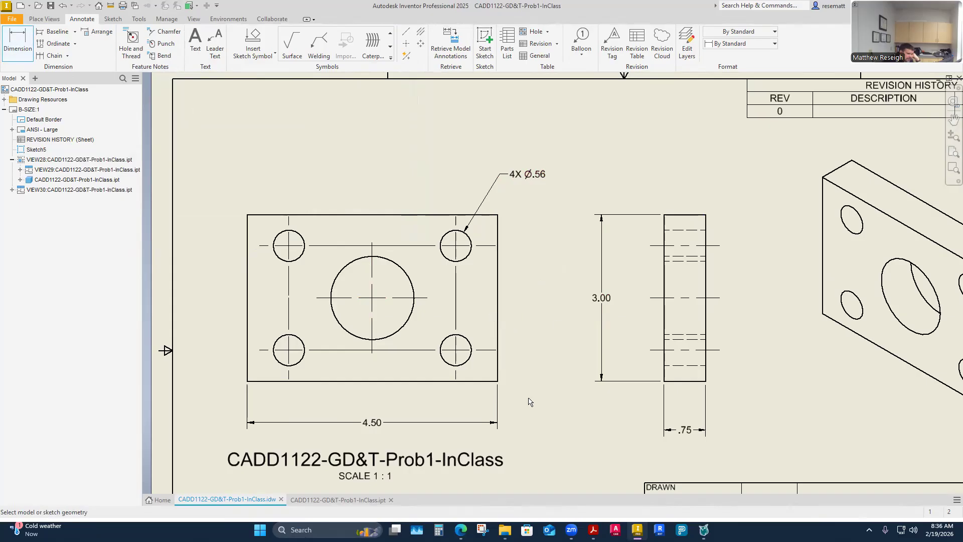
- Dimension the lower-right hole's height above the plate's bottom edge and the vertical spacing between the two right-hand holes, beside the front view
{"action": "left_click", "coordinate": [482, 381]}
{"action": "left_click", "coordinate": [485, 350]}
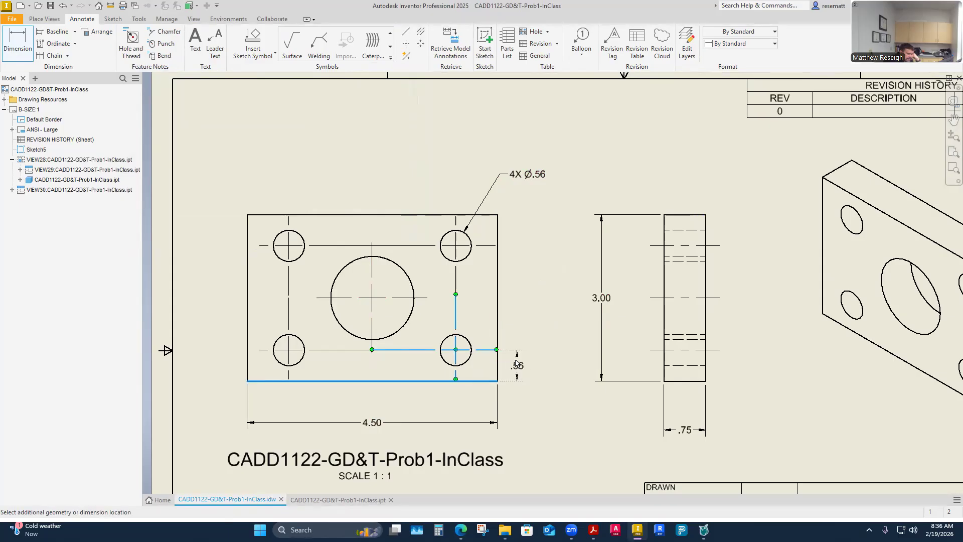
{"action": "left_click", "coordinate": [519, 364]}
{"action": "left_click", "coordinate": [358, 241]}
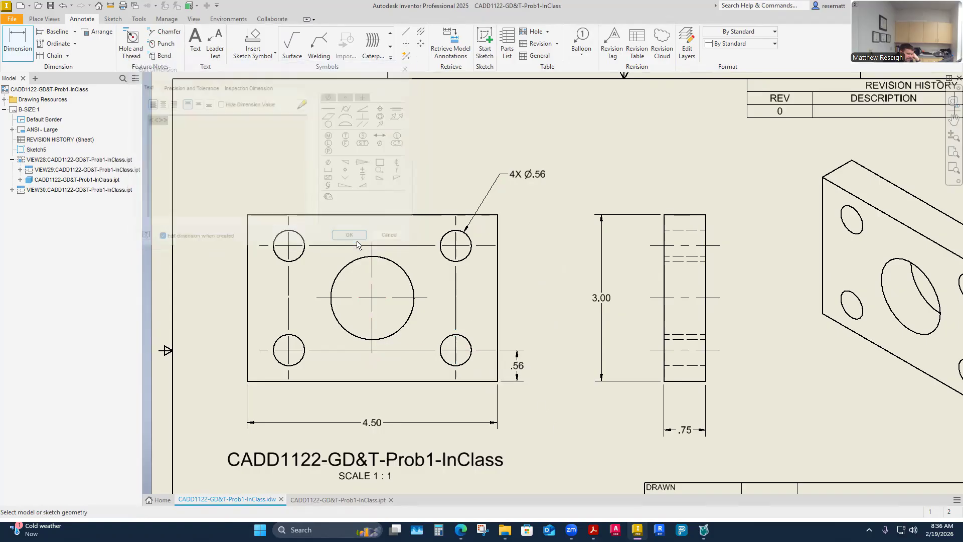
{"action": "left_click", "coordinate": [481, 351]}
{"action": "left_click", "coordinate": [485, 247]}
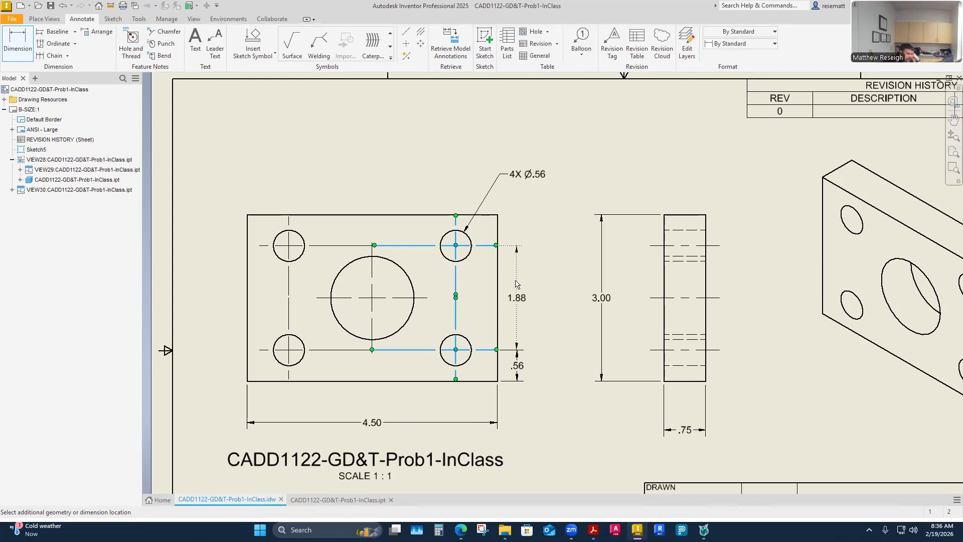
{"action": "left_click", "coordinate": [517, 284]}
{"action": "left_click", "coordinate": [349, 245]}
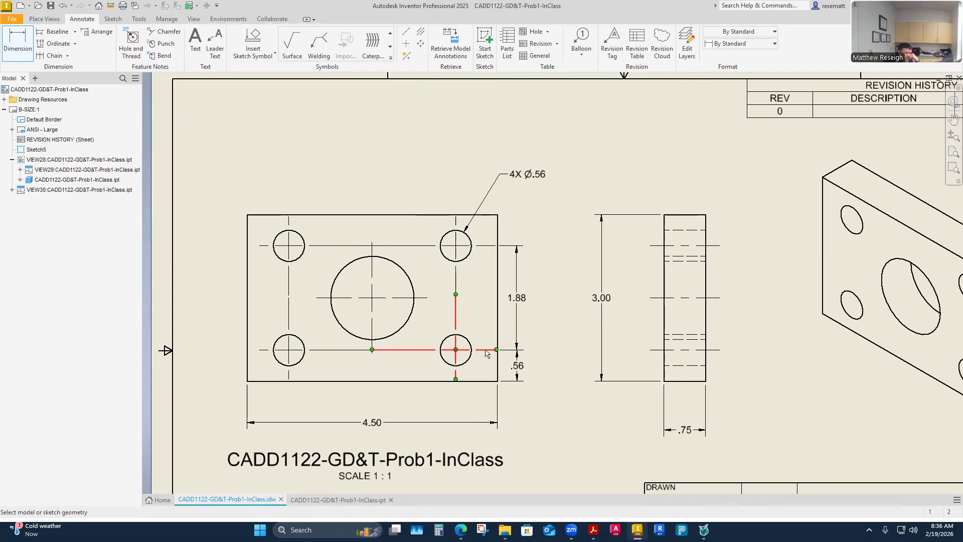
{"action": "scroll", "coordinate": [512, 351], "scroll_direction": "up", "scroll_amount": 3}
{"action": "scroll", "coordinate": [526, 353], "scroll_direction": "down", "scroll_amount": 5}
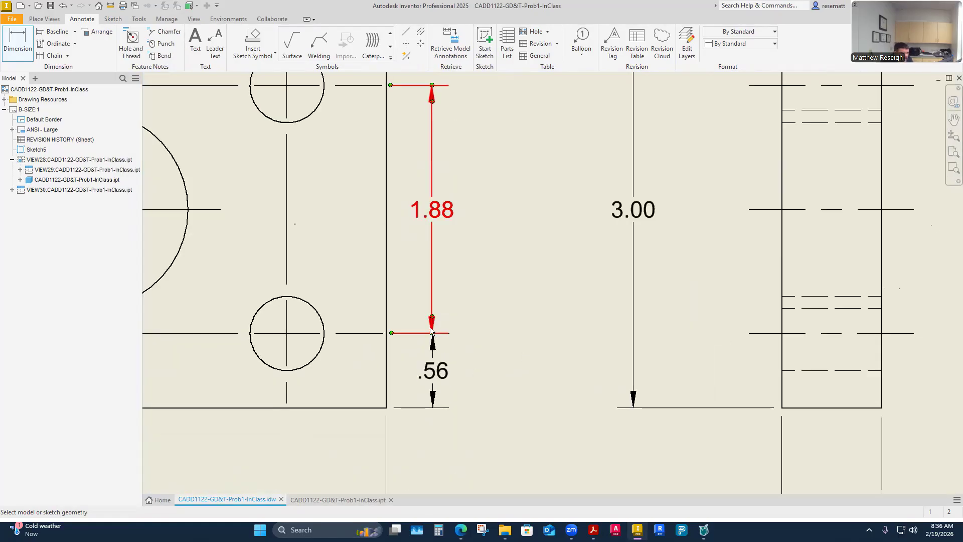
{"action": "double_click", "coordinate": [455, 326]}
{"action": "left_click", "coordinate": [354, 241]}
{"action": "double_click", "coordinate": [438, 335]}
{"action": "left_click", "coordinate": [357, 240]}
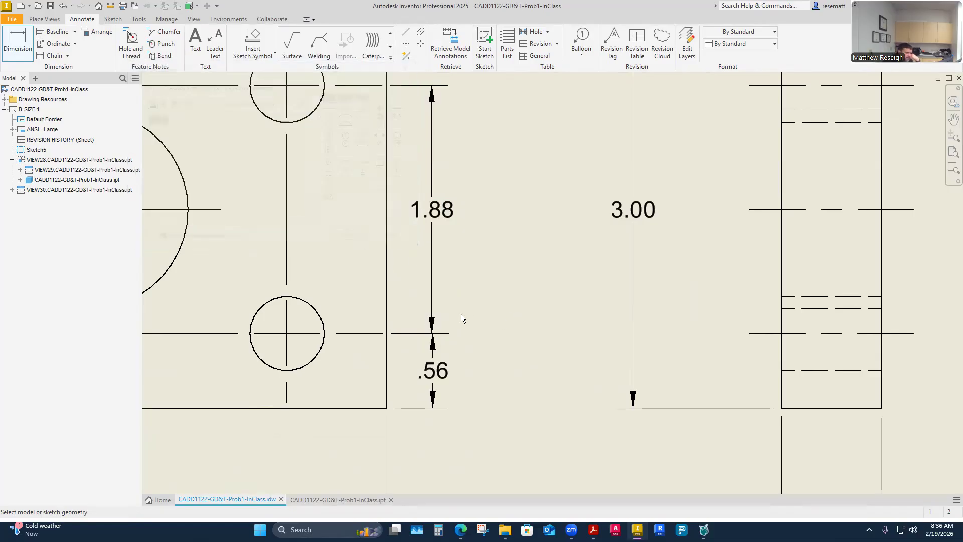
{"action": "scroll", "coordinate": [498, 326], "scroll_direction": "down", "scroll_amount": 5}
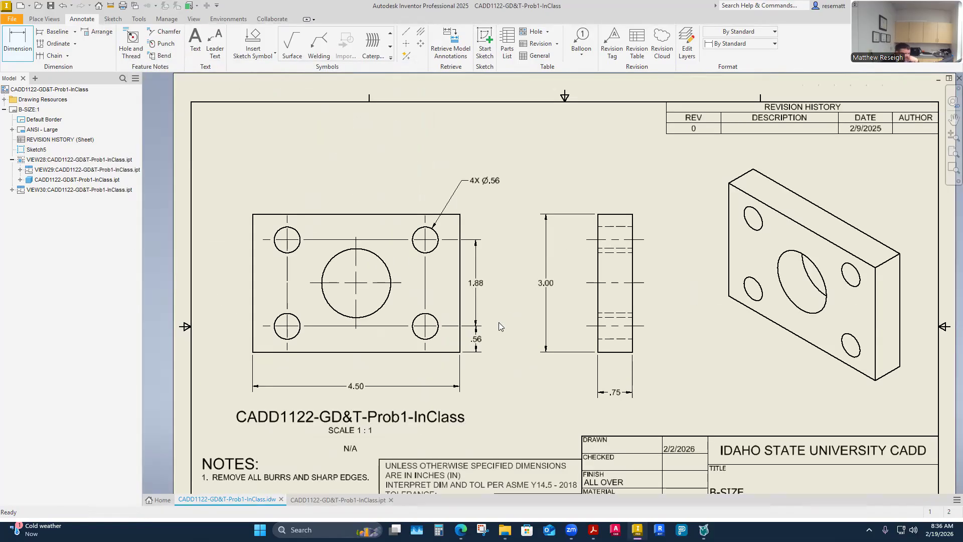
{"action": "key", "text": "Escape"}
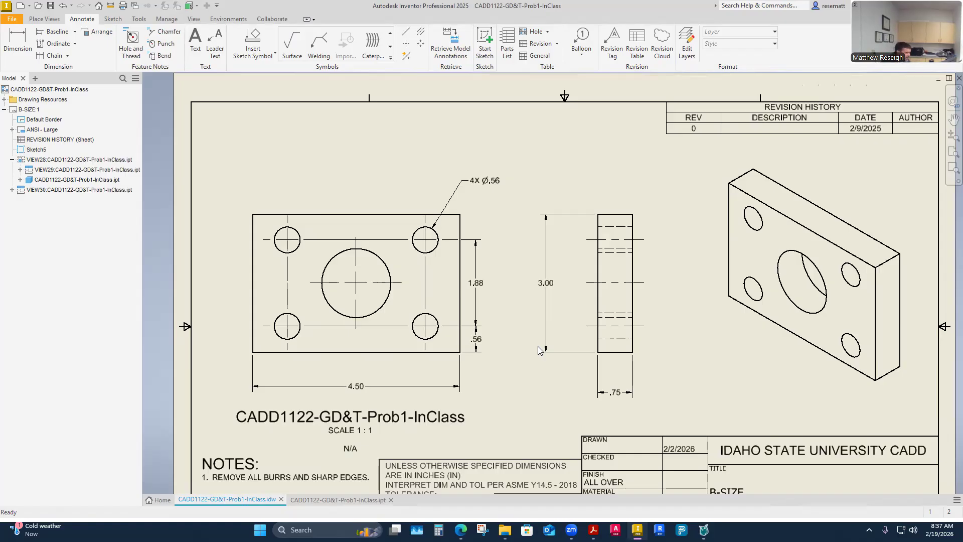
- Try a vertical dimension from the plate's bottom edge to the upper-right hole, and delete it again
{"action": "key", "text": "d"}
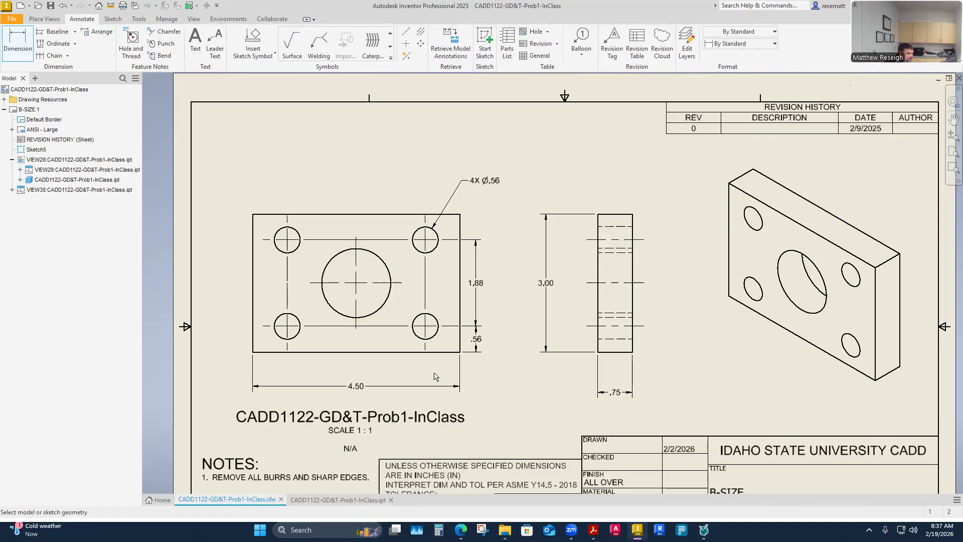
{"action": "left_click", "coordinate": [454, 353]}
{"action": "left_click", "coordinate": [426, 240]}
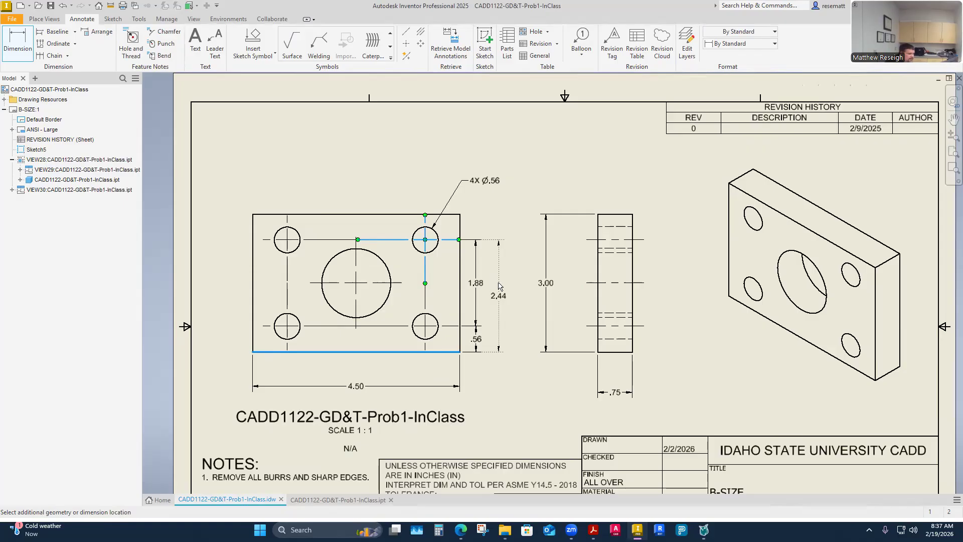
{"action": "left_click", "coordinate": [499, 287]}
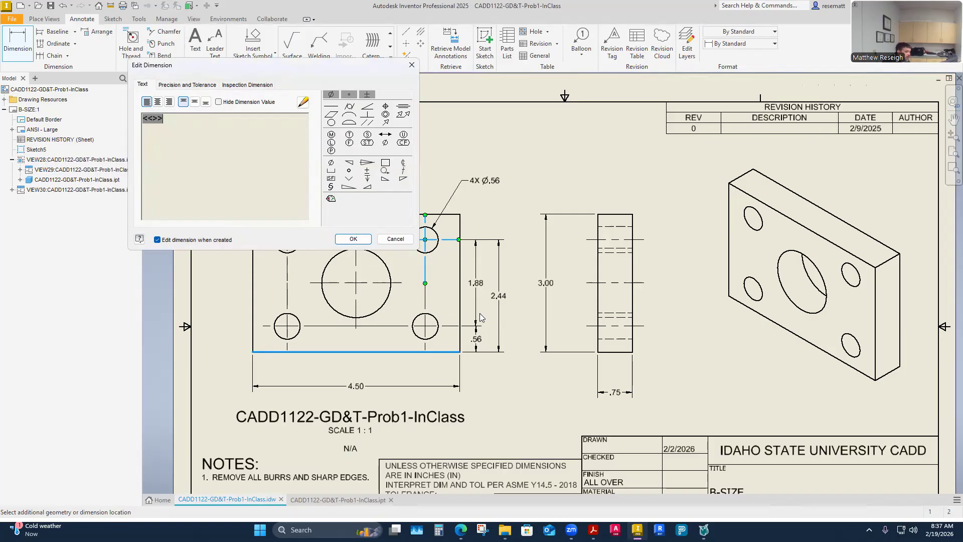
{"action": "mouse_move", "coordinate": [594, 530]}
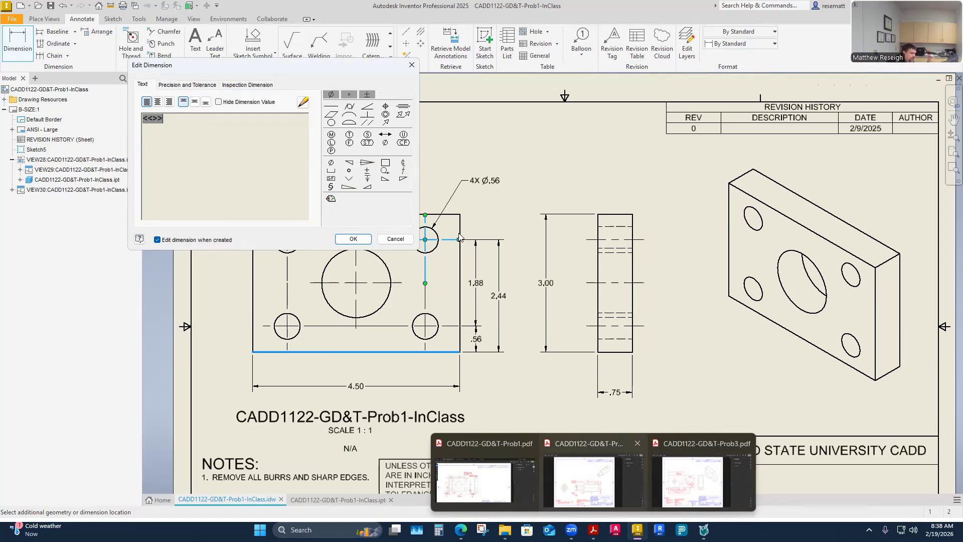
{"action": "key", "text": "Return"}
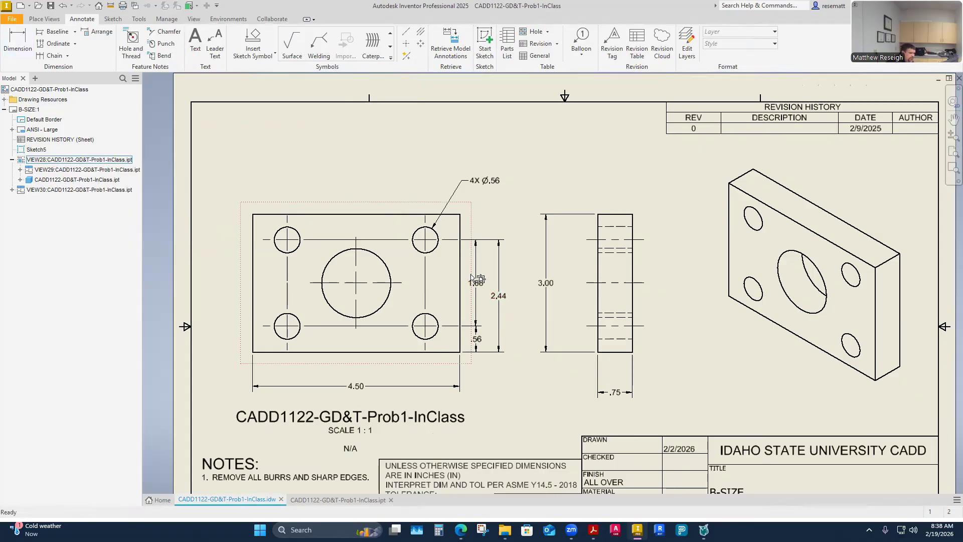
{"action": "key", "text": "Escape"}
{"action": "left_click", "coordinate": [500, 300]}
{"action": "key", "text": "Delete"}
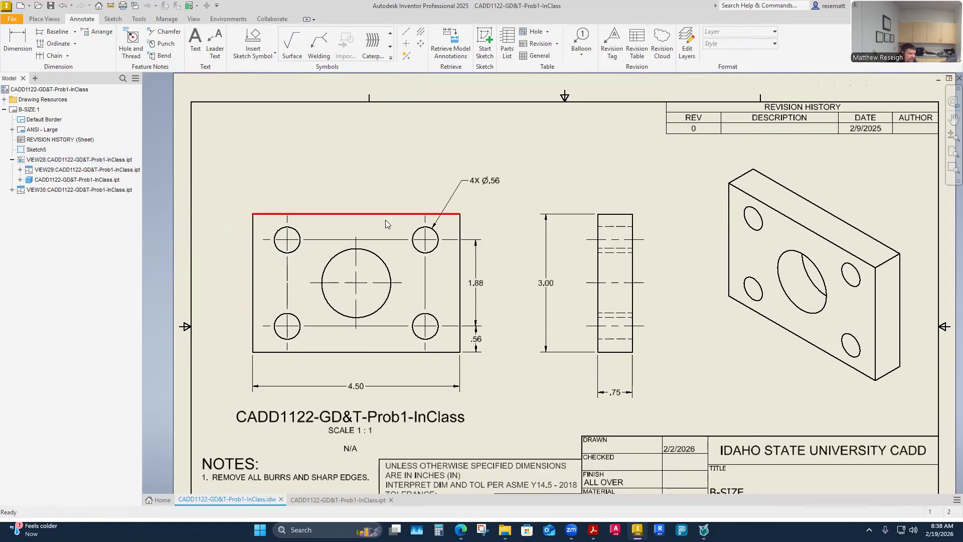
- Dimension the upper-left hole's horizontal distance from the plate's left edge, placed above the front view
{"action": "left_click", "coordinate": [18, 42]}
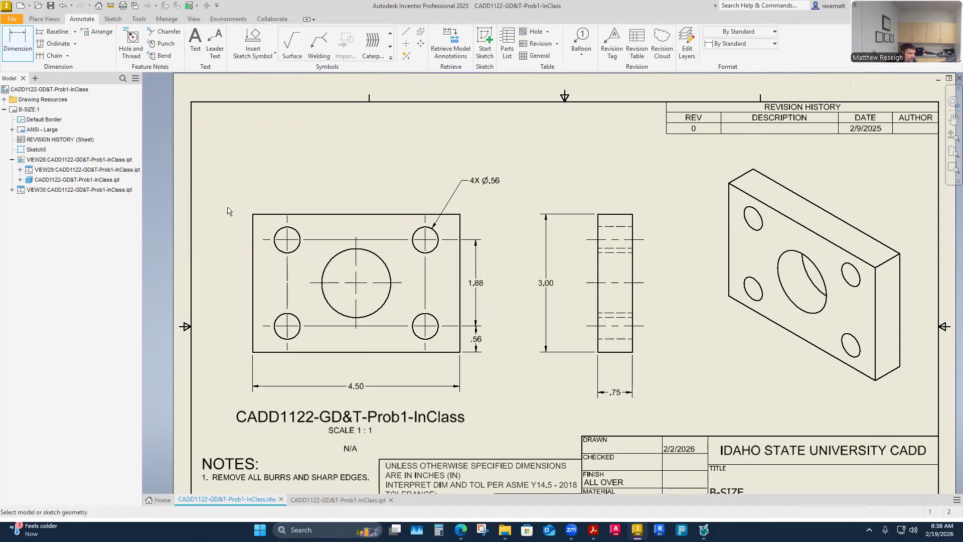
{"action": "left_click", "coordinate": [253, 234]}
{"action": "left_click", "coordinate": [287, 224]}
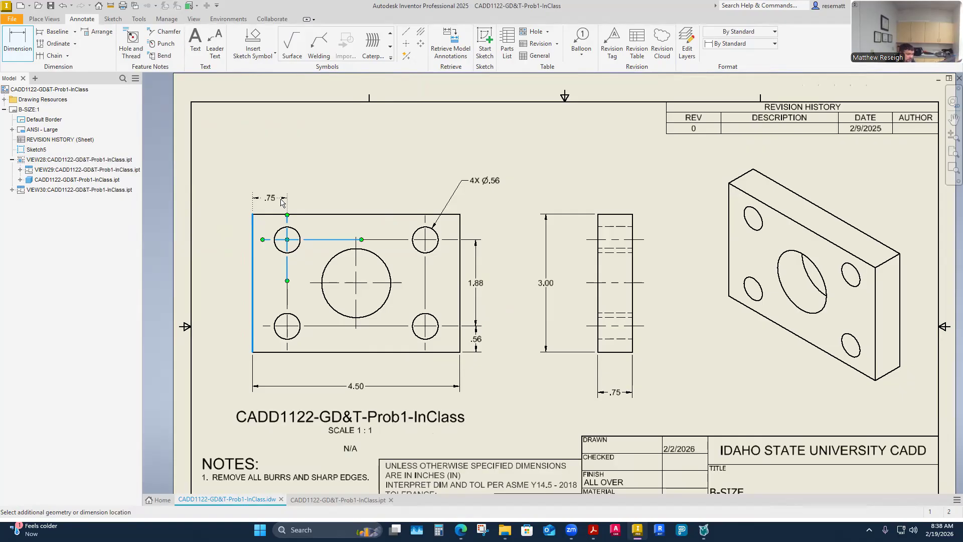
{"action": "left_click", "coordinate": [282, 202]}
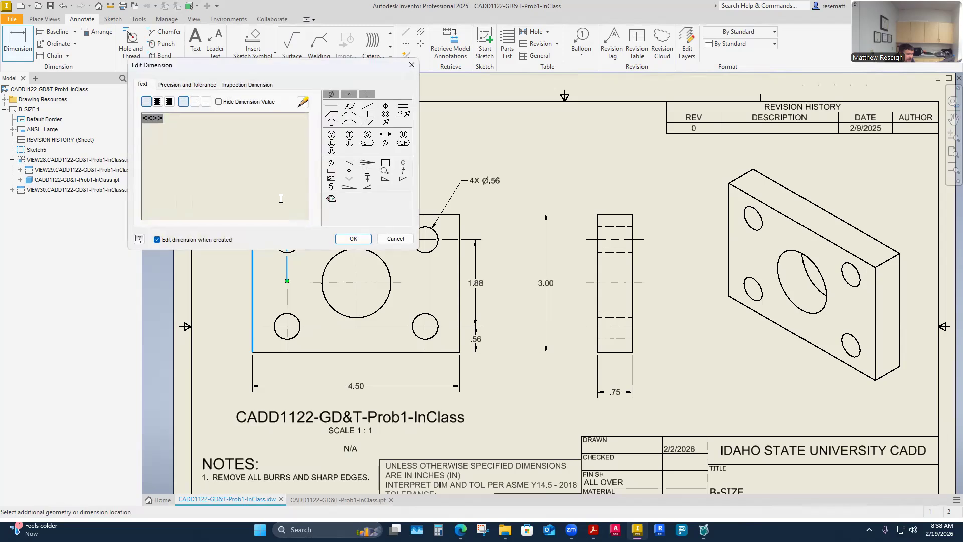
{"action": "left_click", "coordinate": [354, 240]}
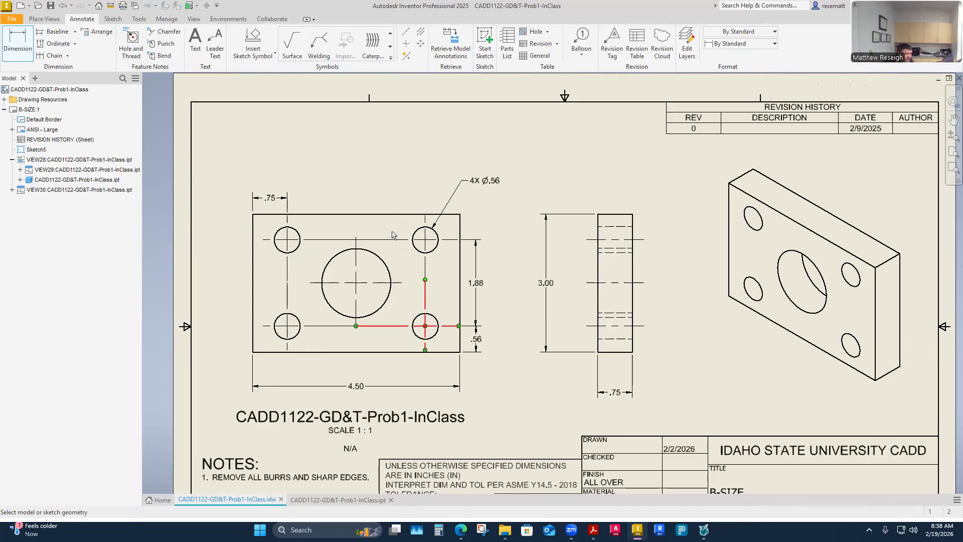
- Dimension the horizontal spacing between the two upper corner holes, in line with the edge distance above the front view
{"action": "key", "text": "Escape"}
{"action": "key", "text": "d"}
{"action": "left_click", "coordinate": [287, 233]}
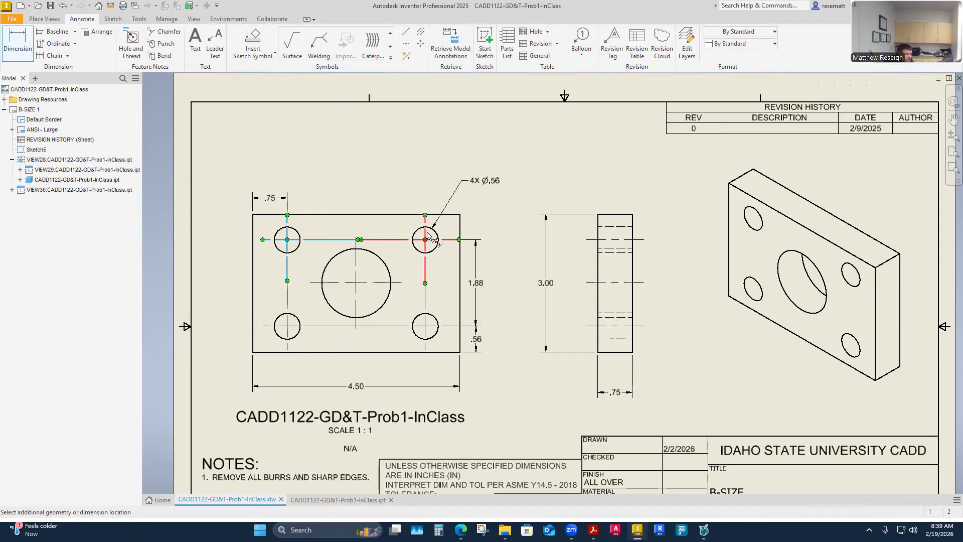
{"action": "left_click", "coordinate": [427, 240]}
{"action": "left_click", "coordinate": [387, 201]}
{"action": "left_click", "coordinate": [354, 240]}
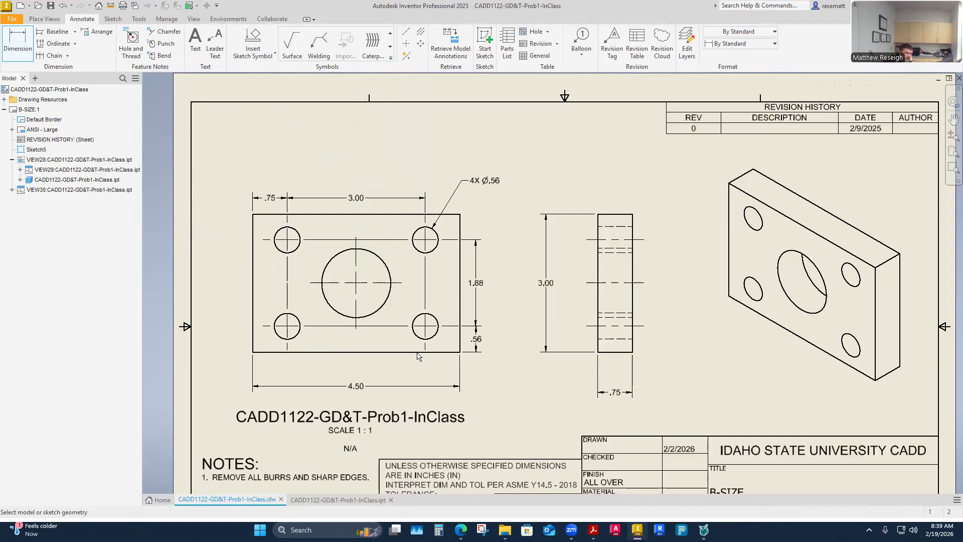
- Try the central hole's height dimension on the plate's right side with the 1.88 spacing dimension moved outward, and delete the height dimension
{"action": "left_click", "coordinate": [374, 353]}
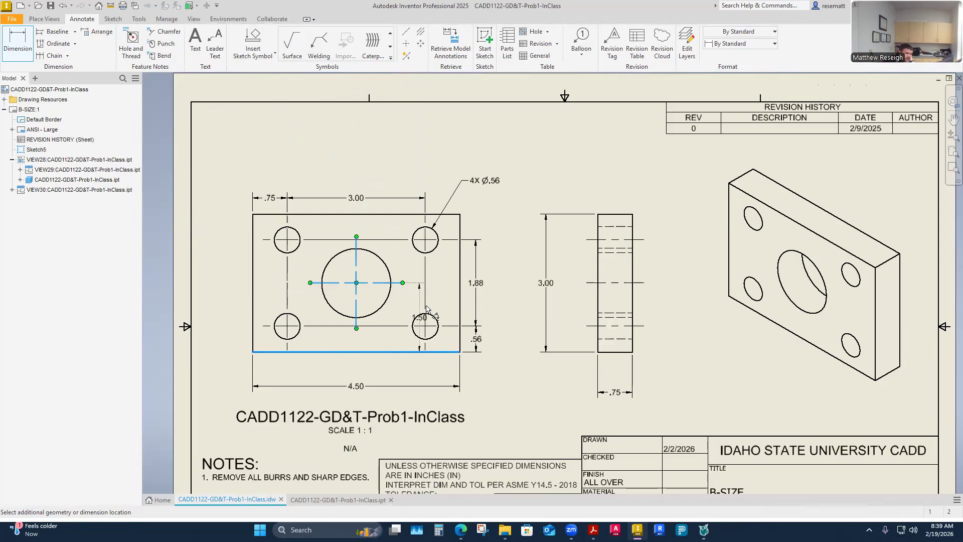
{"action": "left_click", "coordinate": [483, 313]}
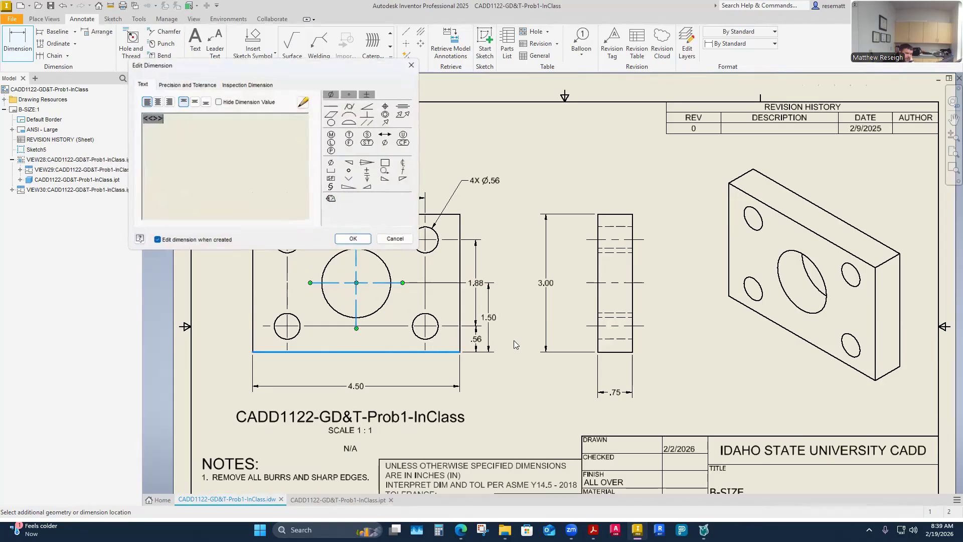
{"action": "left_click", "coordinate": [353, 239]}
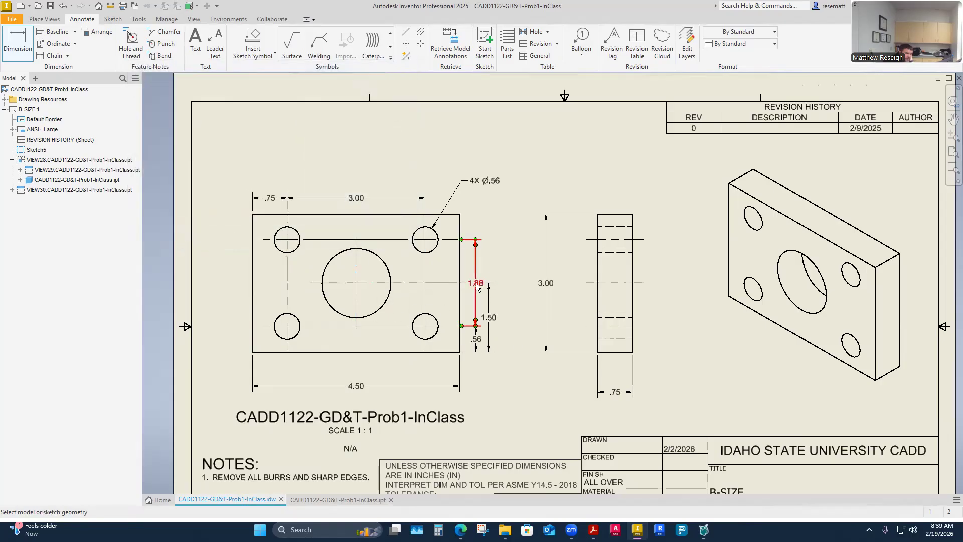
{"action": "key", "text": "Escape"}
{"action": "left_click_drag", "start_coordinate": [477, 287], "coordinate": [523, 283]}
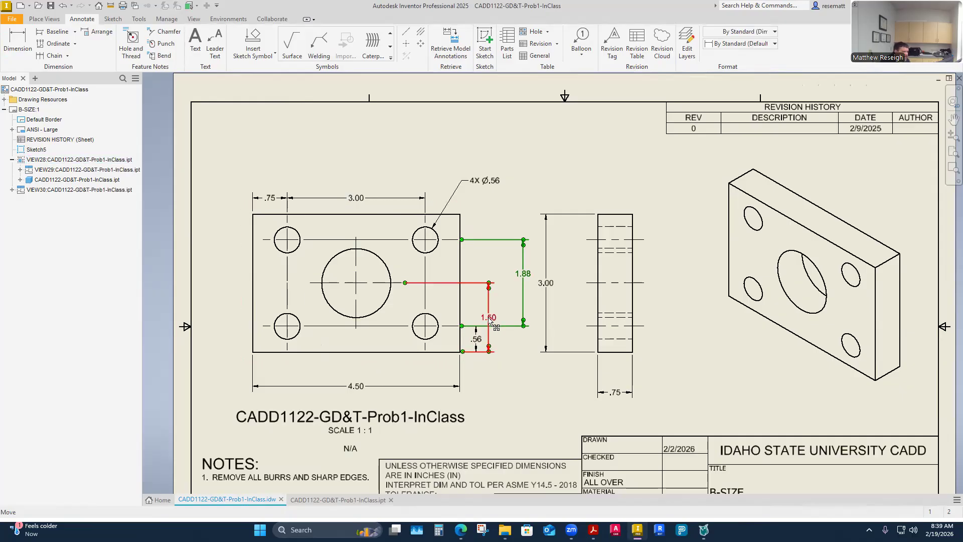
{"action": "key", "text": "Escape"}
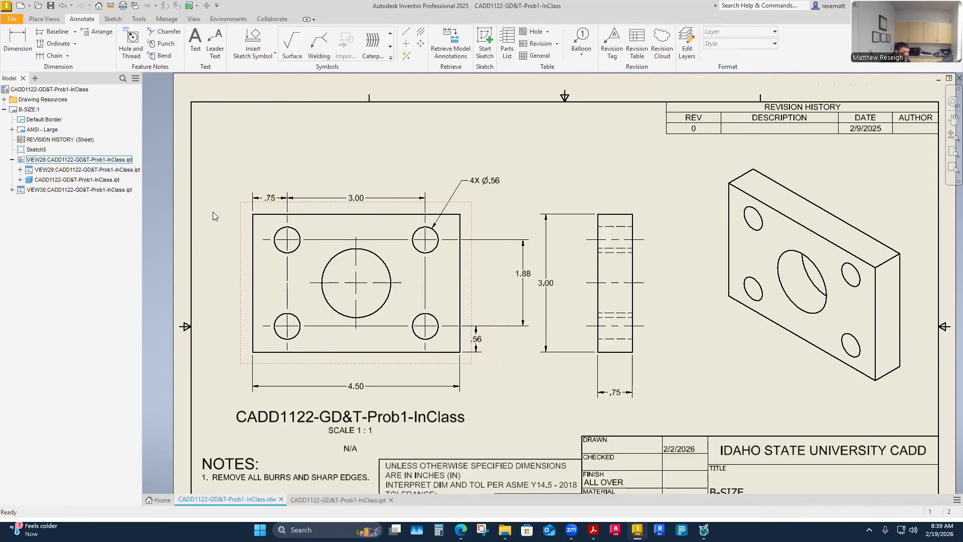
- Dimension the central hole's height above the plate's bottom edge, placed on the left of the front view
{"action": "left_click", "coordinate": [12, 47]}
{"action": "left_click", "coordinate": [321, 353]}
{"action": "left_click", "coordinate": [333, 283]}
{"action": "left_click", "coordinate": [236, 301]}
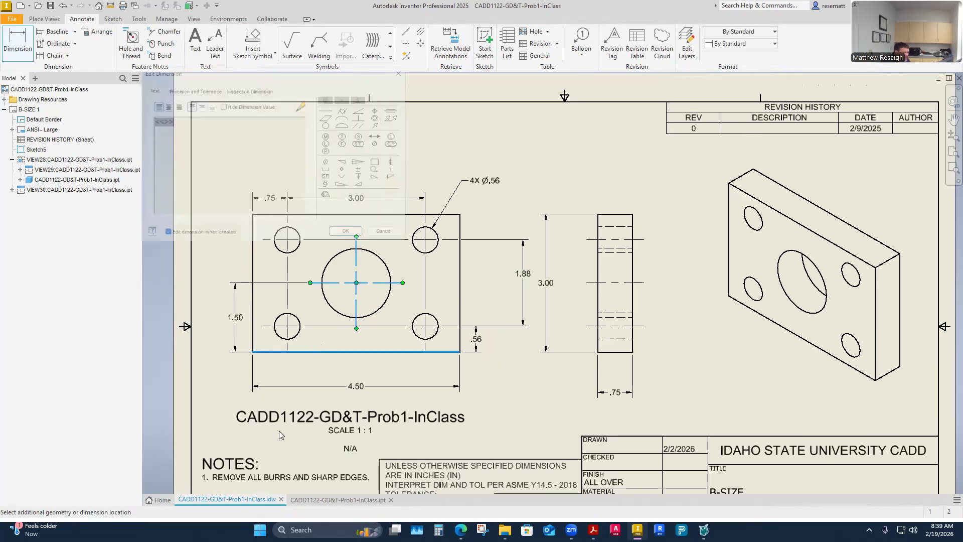
{"action": "key", "text": "Return"}
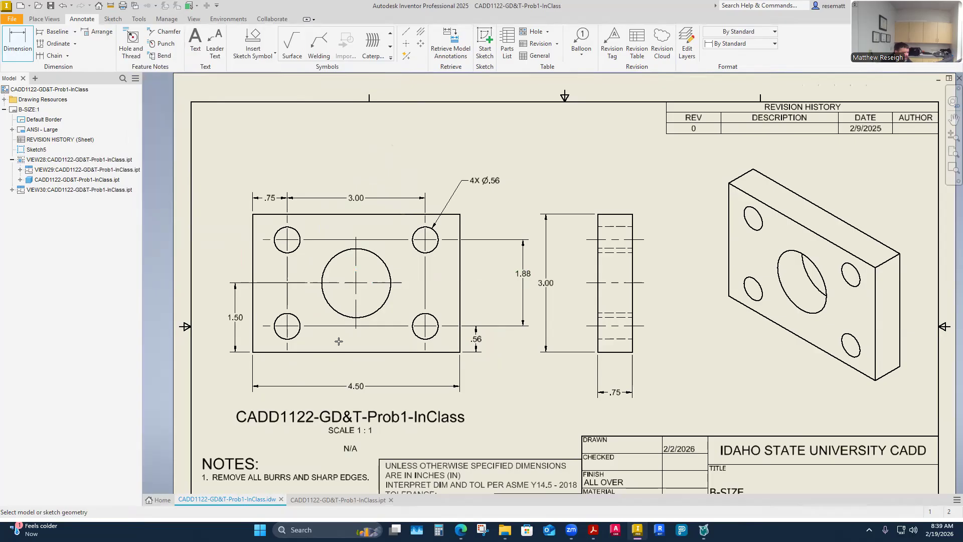
- Extend the central hole's center mark to the plate's left edge and bring the 1.88 spacing dimension closer to the front view
{"action": "left_click", "coordinate": [311, 283]}
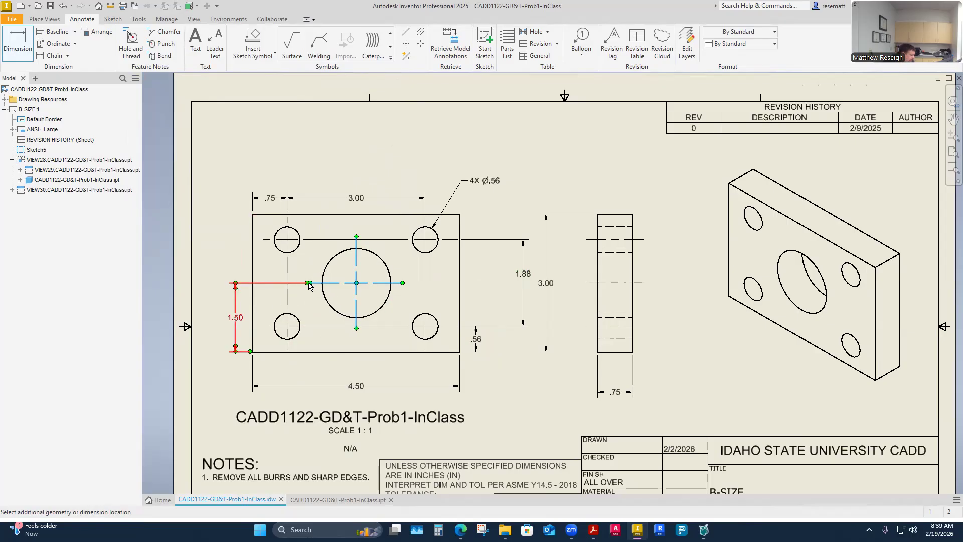
{"action": "key", "text": "Escape"}
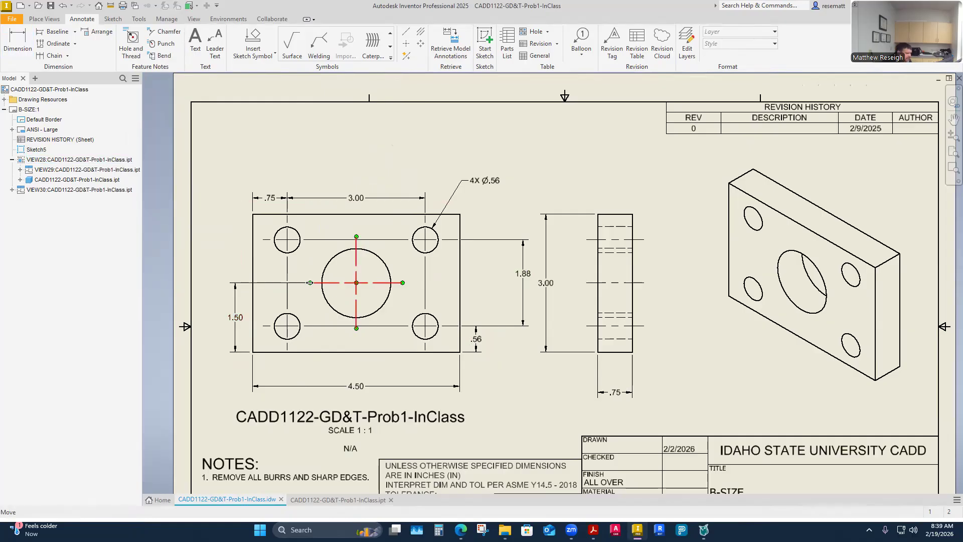
{"action": "left_click_drag", "start_coordinate": [311, 283], "coordinate": [253, 283]}
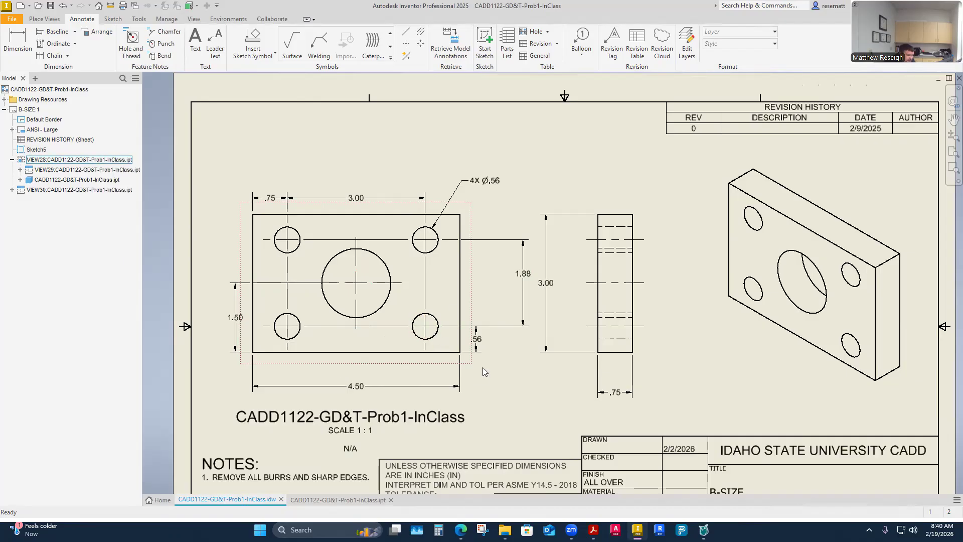
{"action": "left_click_drag", "start_coordinate": [523, 275], "coordinate": [483, 277]}
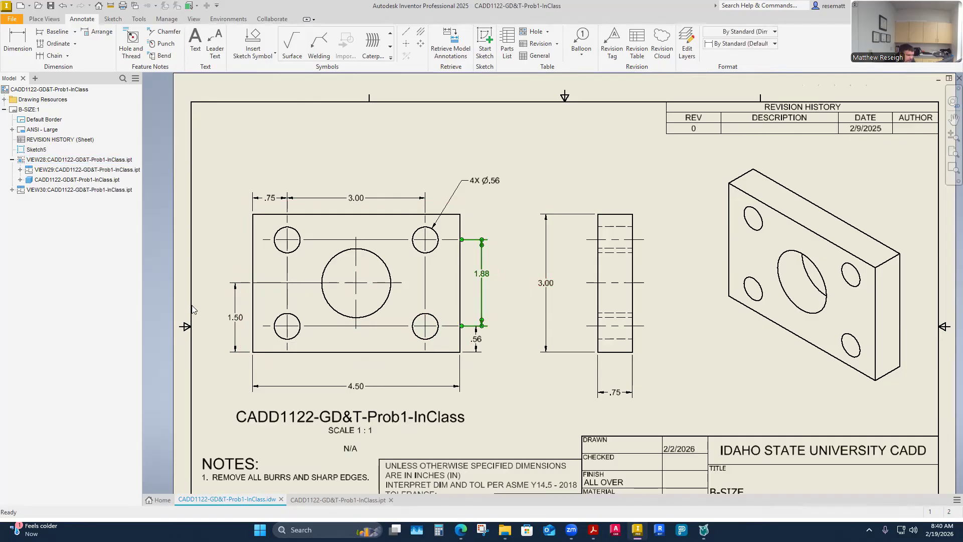
- Dimension the central hole's horizontal distance from the plate's left edge, placed between the front view and the overall width dimension
{"action": "key", "text": "d"}
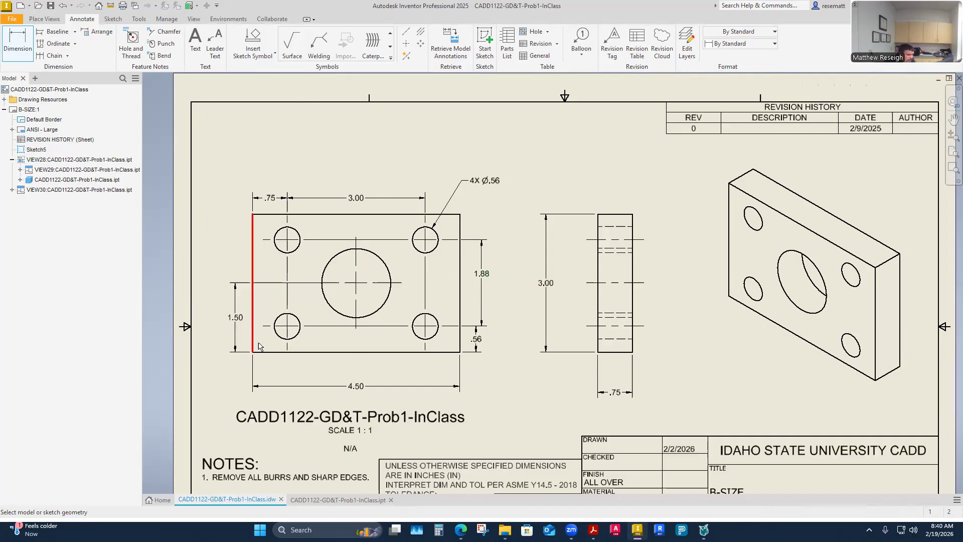
{"action": "left_click", "coordinate": [252, 315]}
{"action": "left_click", "coordinate": [357, 307]}
{"action": "left_click", "coordinate": [328, 371]}
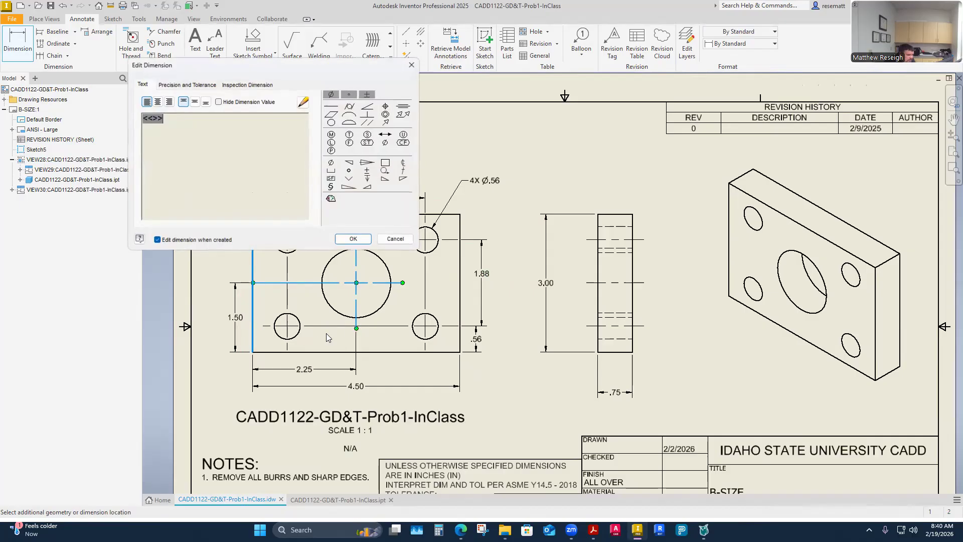
{"action": "left_click", "coordinate": [351, 240]}
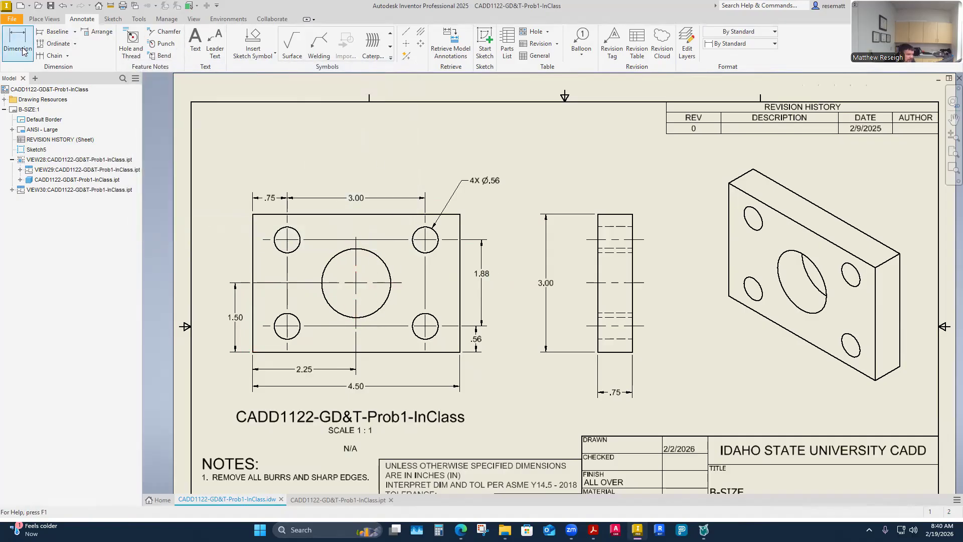
- Add a diameter dimension to the large central hole, with its leader text above the front view
{"action": "left_click", "coordinate": [370, 254]}
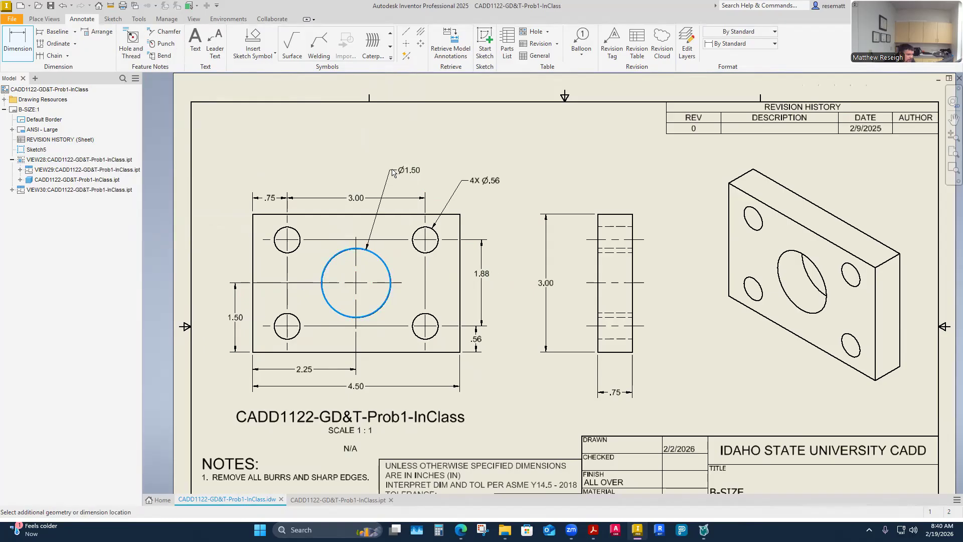
{"action": "left_click", "coordinate": [404, 160]}
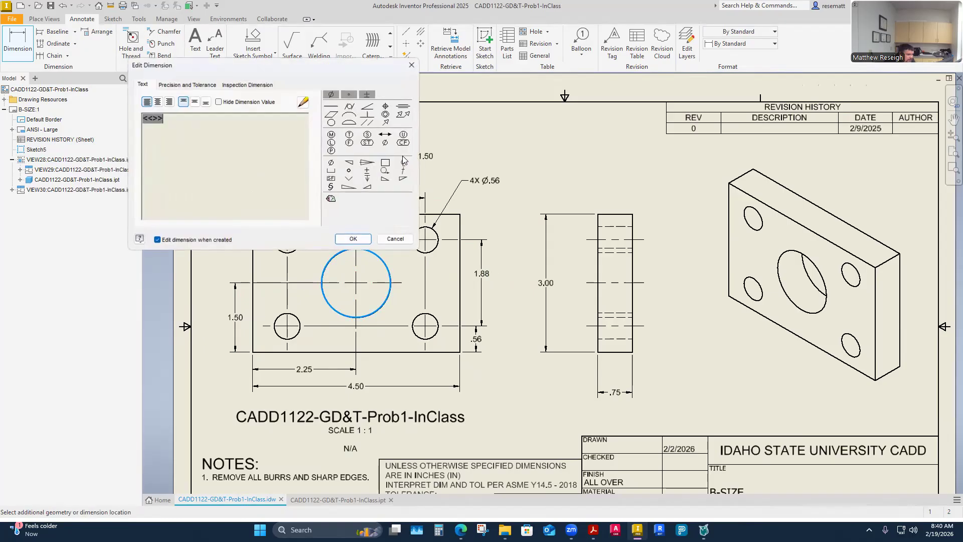
{"action": "left_click", "coordinate": [353, 243]}
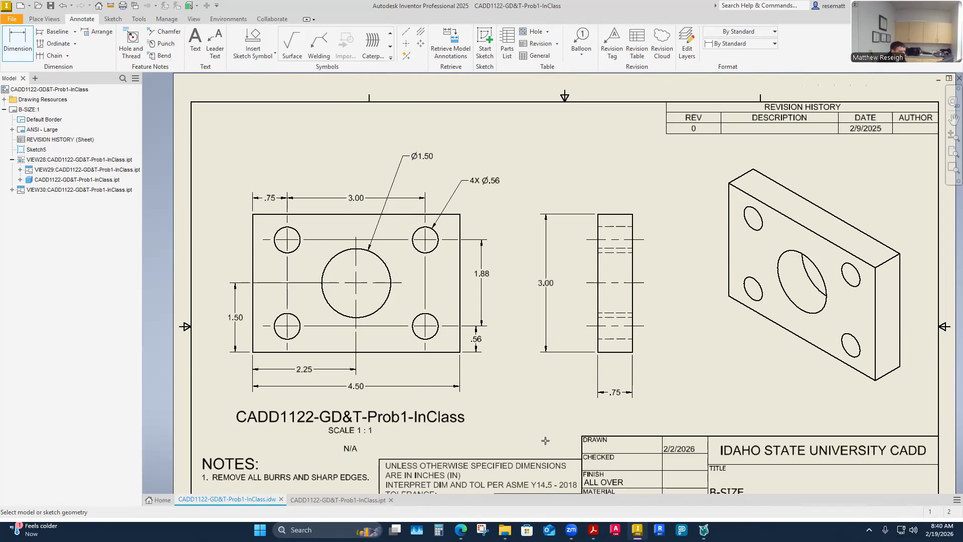
- Examine the general tolerance block beside the title block and review the fully dimensioned sheet
{"action": "scroll", "coordinate": [532, 380], "scroll_direction": "down", "scroll_amount": 4}
{"action": "scroll", "coordinate": [532, 380], "scroll_direction": "up", "scroll_amount": 5}
{"action": "scroll", "coordinate": [532, 380], "scroll_direction": "up", "scroll_amount": 3}
{"action": "scroll", "coordinate": [529, 441], "scroll_direction": "down", "scroll_amount": 4}
{"action": "middle_click_drag", "start_coordinate": [520, 359], "coordinate": [524, 321]}
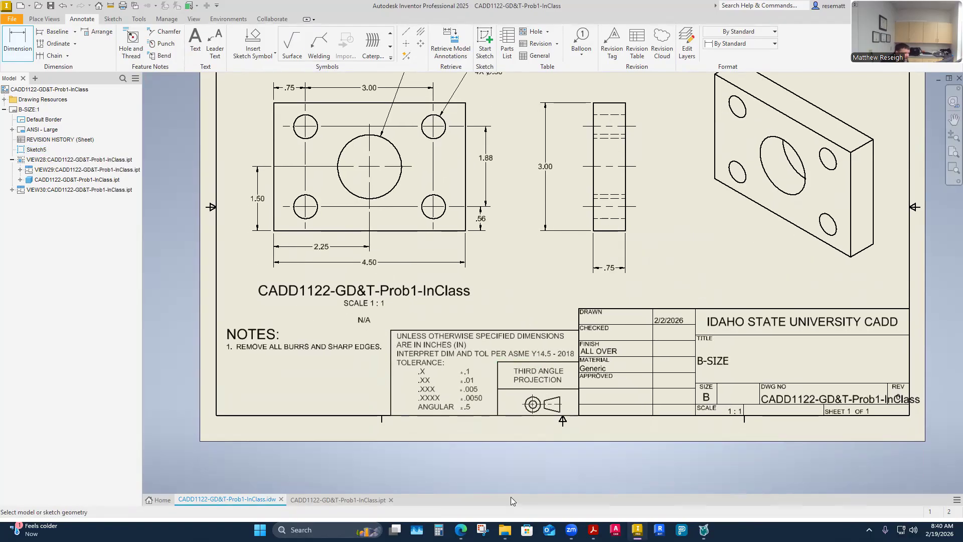
{"action": "scroll", "coordinate": [498, 451], "scroll_direction": "down", "scroll_amount": 3}
{"action": "scroll", "coordinate": [486, 430], "scroll_direction": "up", "scroll_amount": 2}
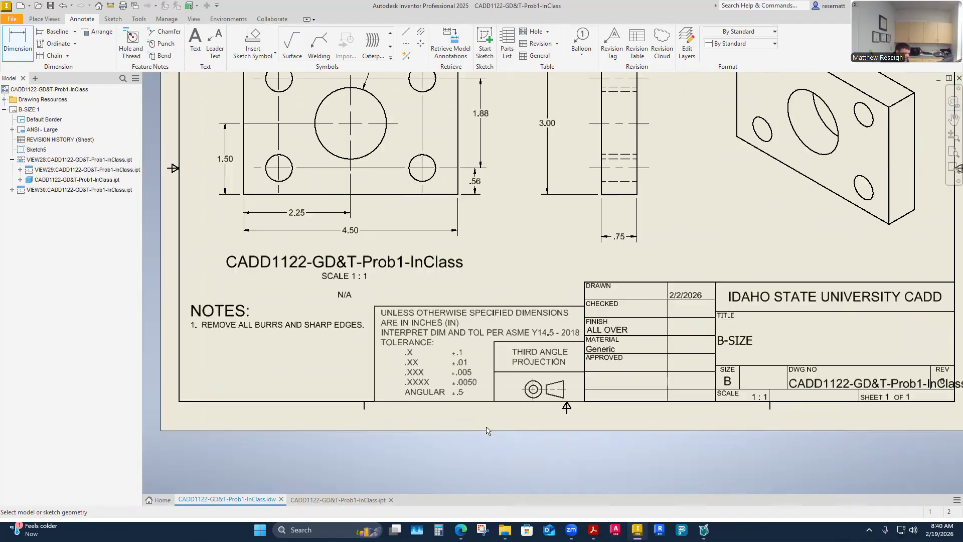
{"action": "scroll", "coordinate": [486, 430], "scroll_direction": "up", "scroll_amount": 2}
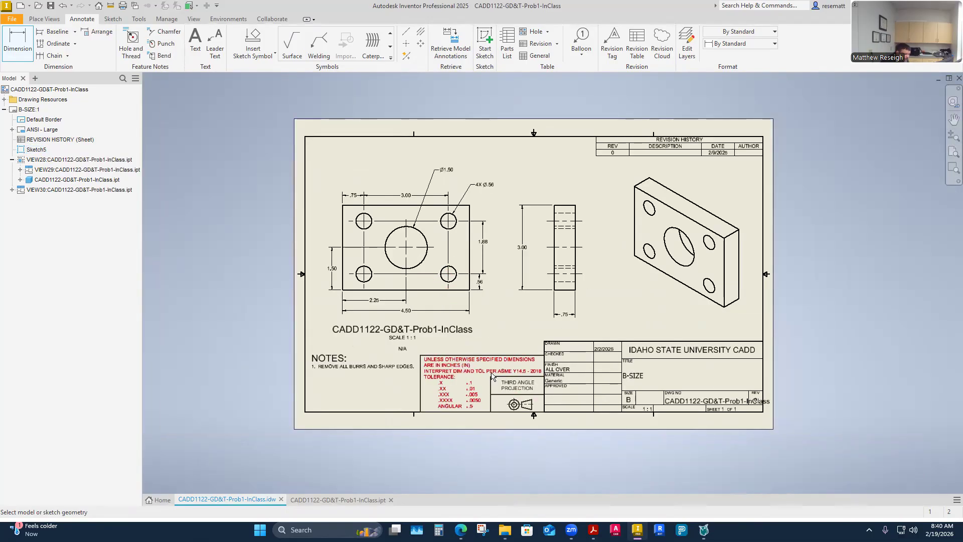
{"action": "scroll", "coordinate": [448, 435], "scroll_direction": "up", "scroll_amount": 2}
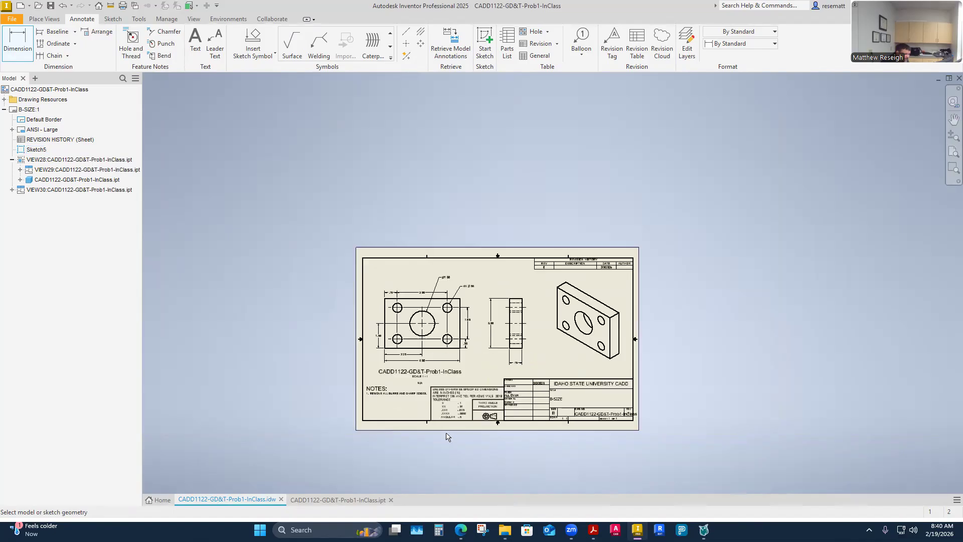
{"action": "scroll", "coordinate": [441, 402], "scroll_direction": "down", "scroll_amount": 2}
{"action": "scroll", "coordinate": [452, 397], "scroll_direction": "down", "scroll_amount": 2}
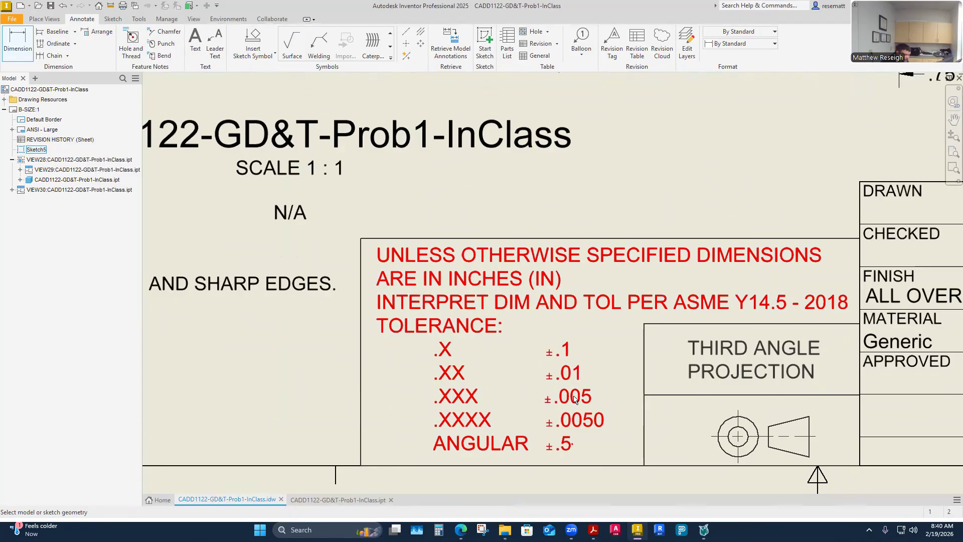
{"action": "scroll", "coordinate": [476, 414], "scroll_direction": "up", "scroll_amount": 2}
{"action": "scroll", "coordinate": [478, 414], "scroll_direction": "down", "scroll_amount": 2}
{"action": "scroll", "coordinate": [477, 414], "scroll_direction": "up", "scroll_amount": 4}
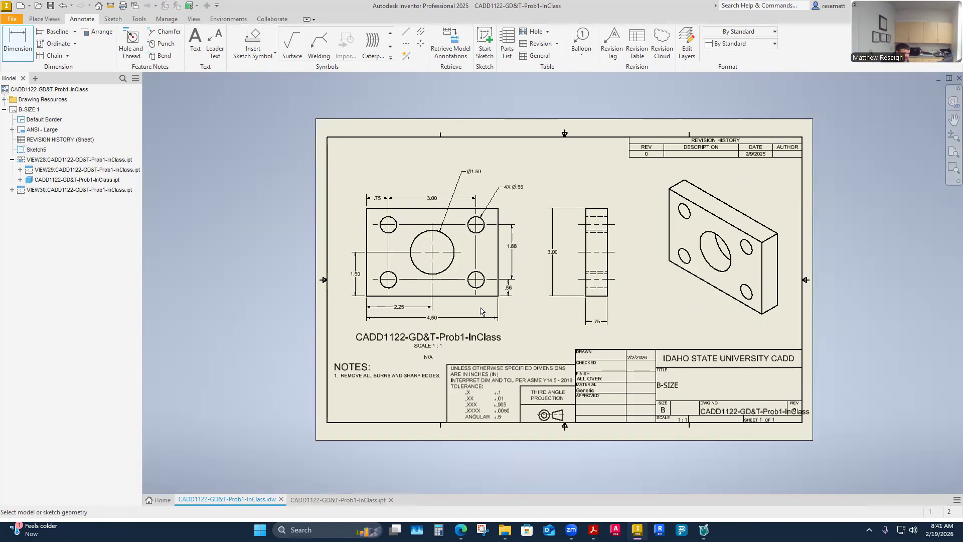
- Set the lower-right hole's vertical edge distance dimension to three-decimal precision (3.123) for both primary unit and primary tolerance
{"action": "scroll", "coordinate": [481, 305], "scroll_direction": "down", "scroll_amount": 3}
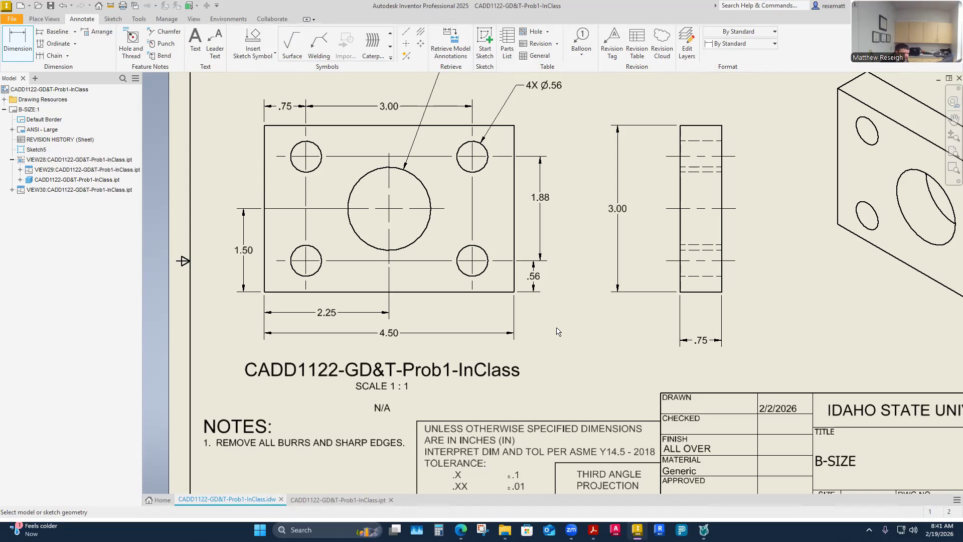
{"action": "double_click", "coordinate": [535, 280]}
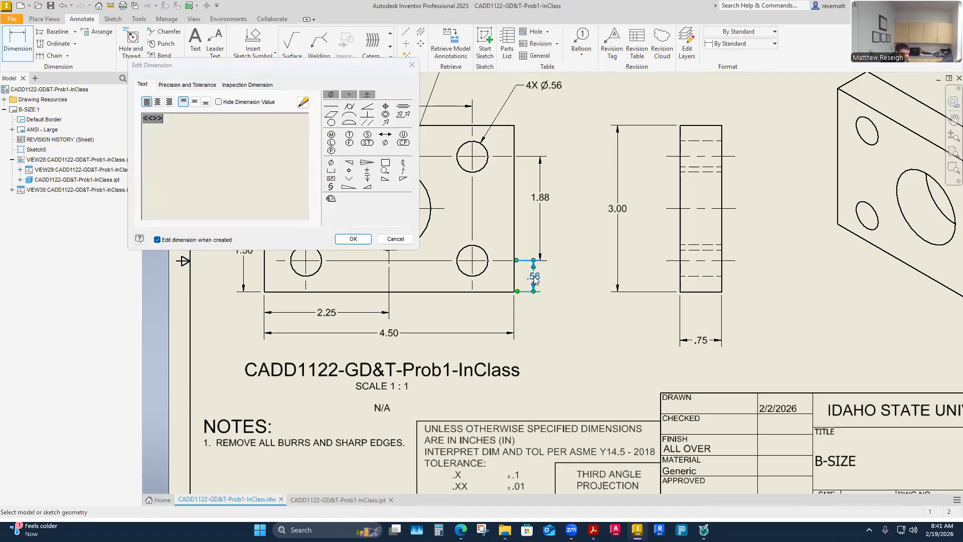
{"action": "left_click", "coordinate": [206, 86]}
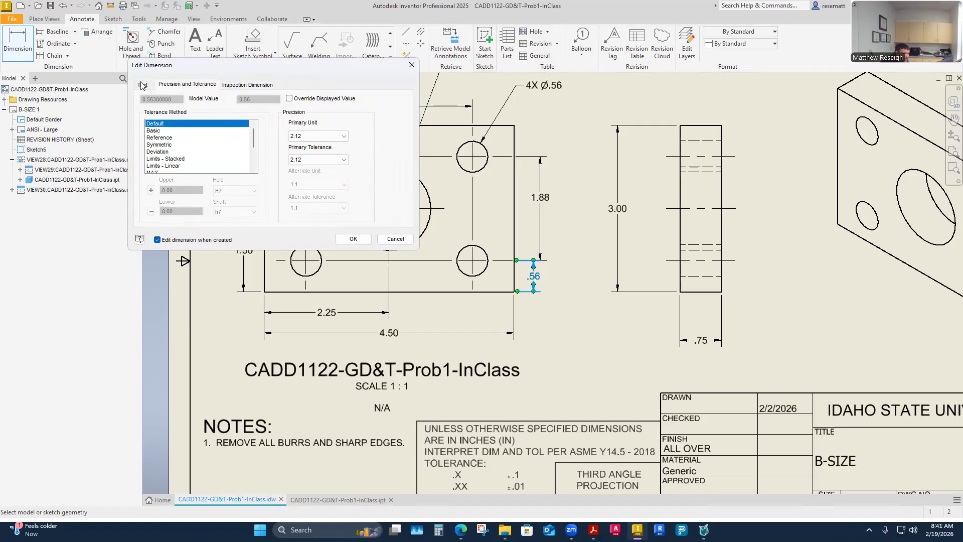
{"action": "left_click", "coordinate": [143, 85]}
{"action": "left_click", "coordinate": [178, 85]}
{"action": "left_click", "coordinate": [341, 136]}
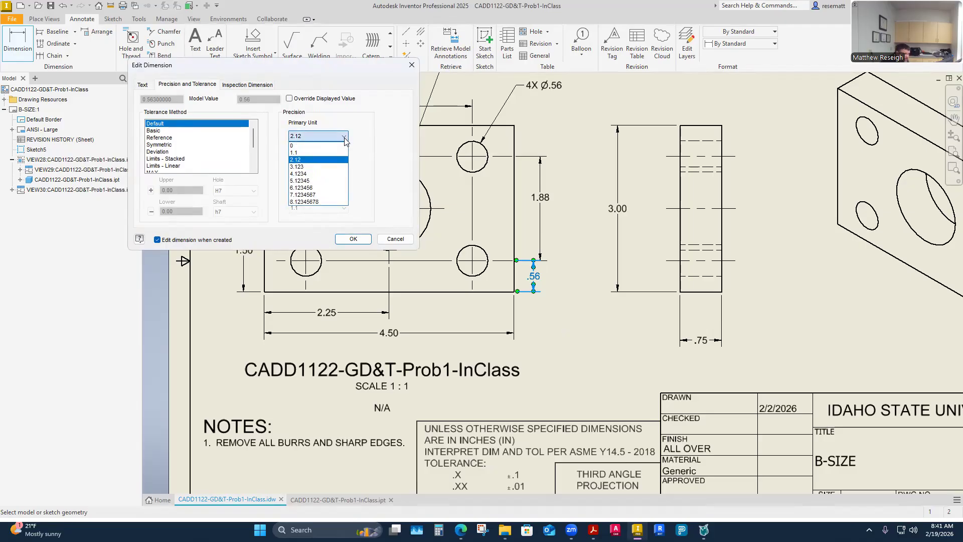
{"action": "left_click", "coordinate": [307, 167]}
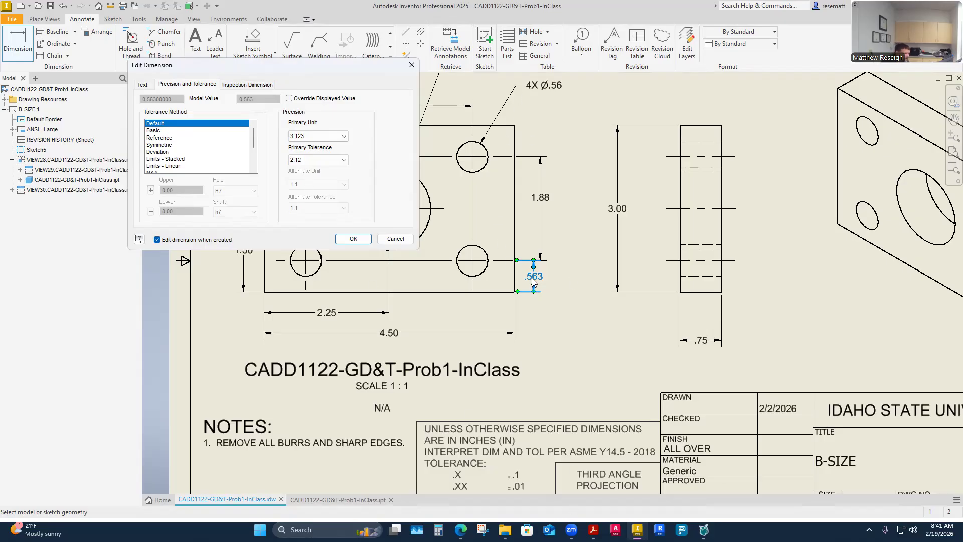
{"action": "left_click", "coordinate": [344, 160]}
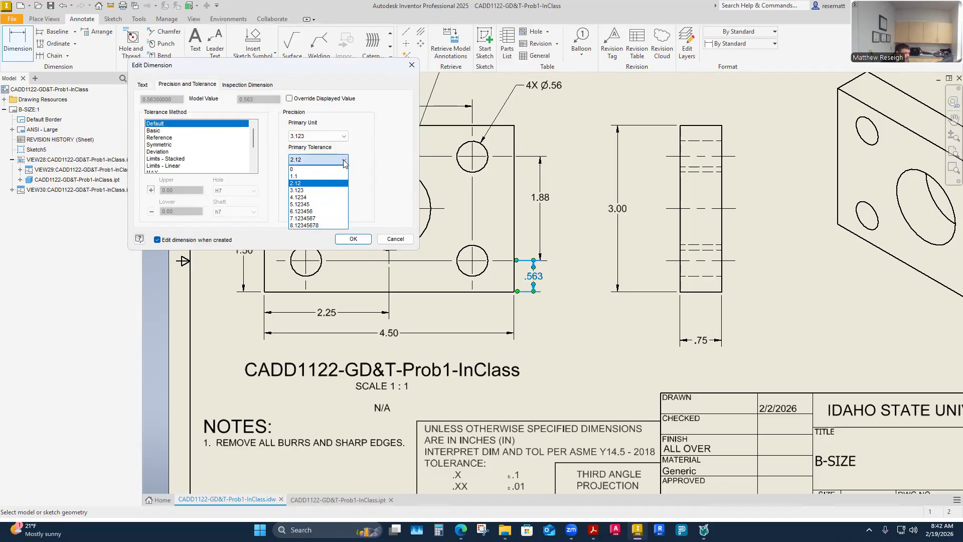
{"action": "left_click", "coordinate": [303, 190]}
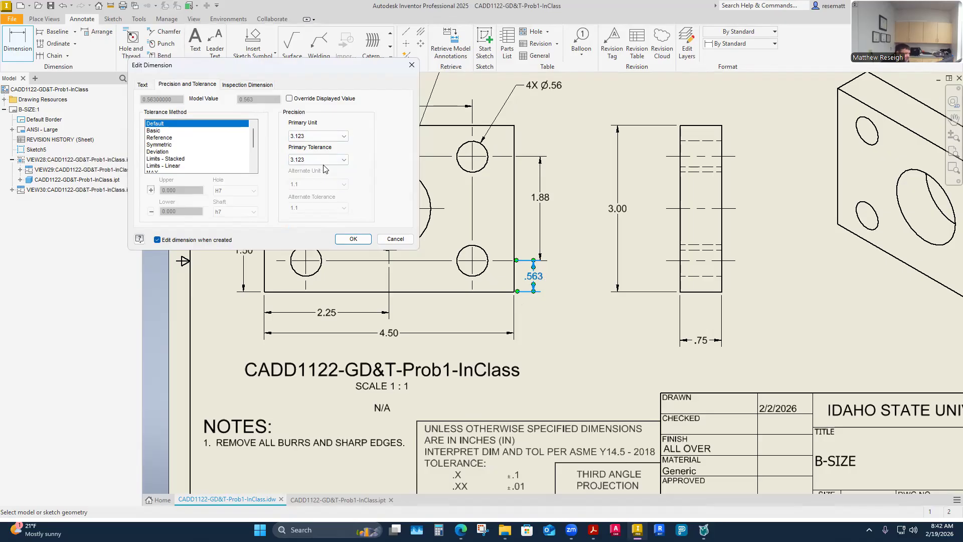
{"action": "left_click", "coordinate": [353, 239]}
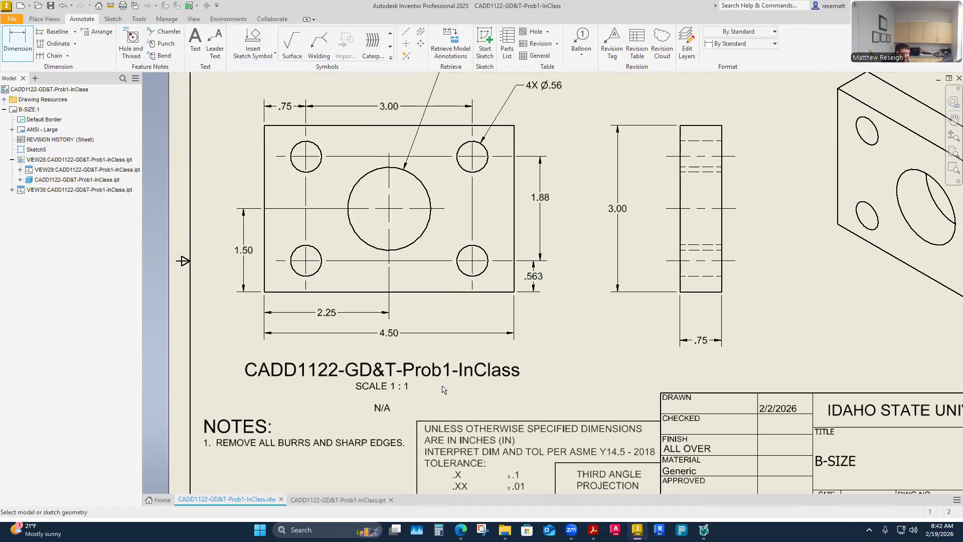
{"action": "right_click", "coordinate": [535, 278]}
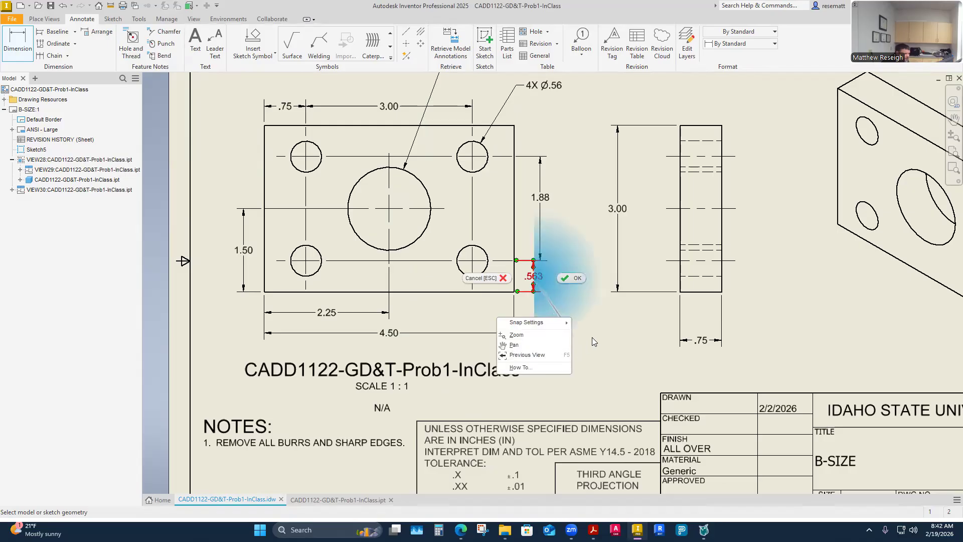
{"action": "left_click", "coordinate": [593, 339]}
{"action": "double_click", "coordinate": [534, 281]}
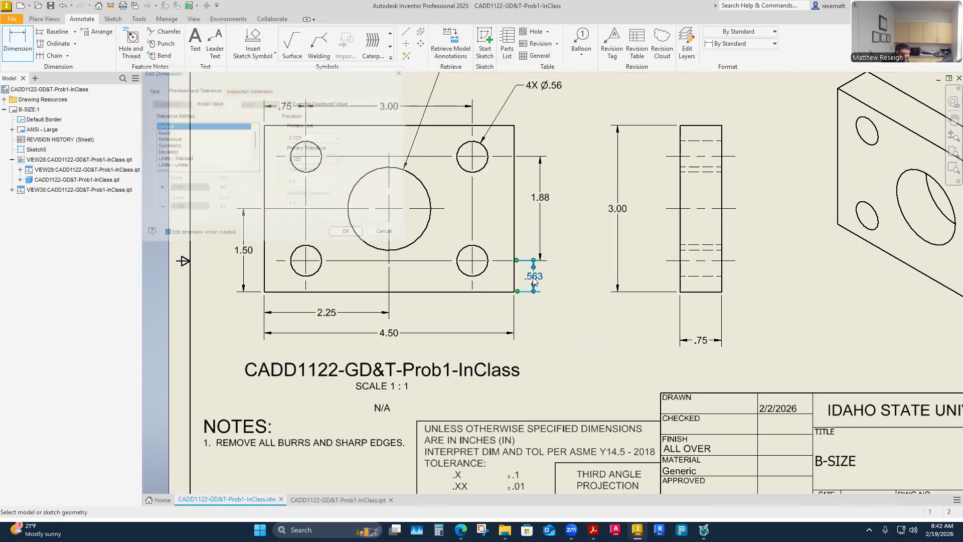
{"action": "left_click", "coordinate": [395, 239]}
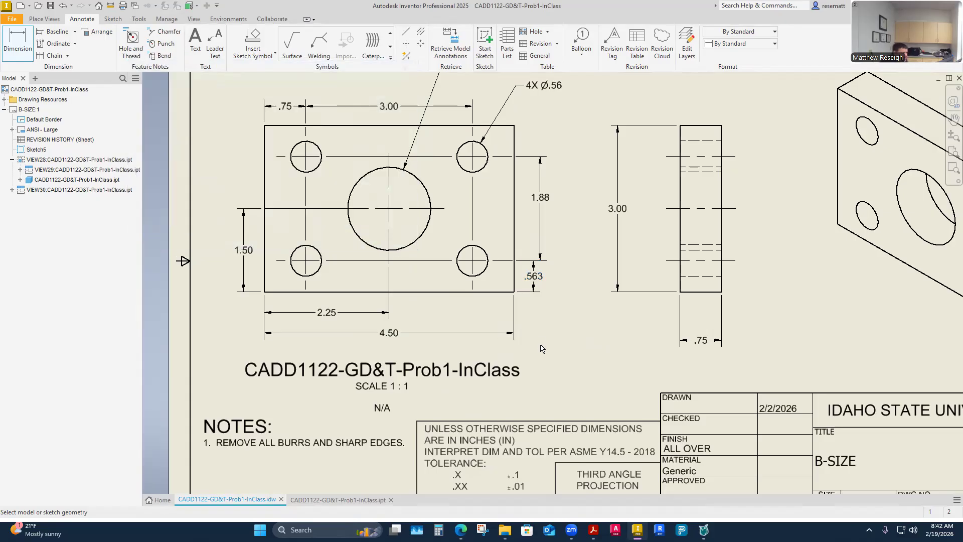
{"action": "key", "text": "Escape"}
{"action": "right_click", "coordinate": [535, 281]}
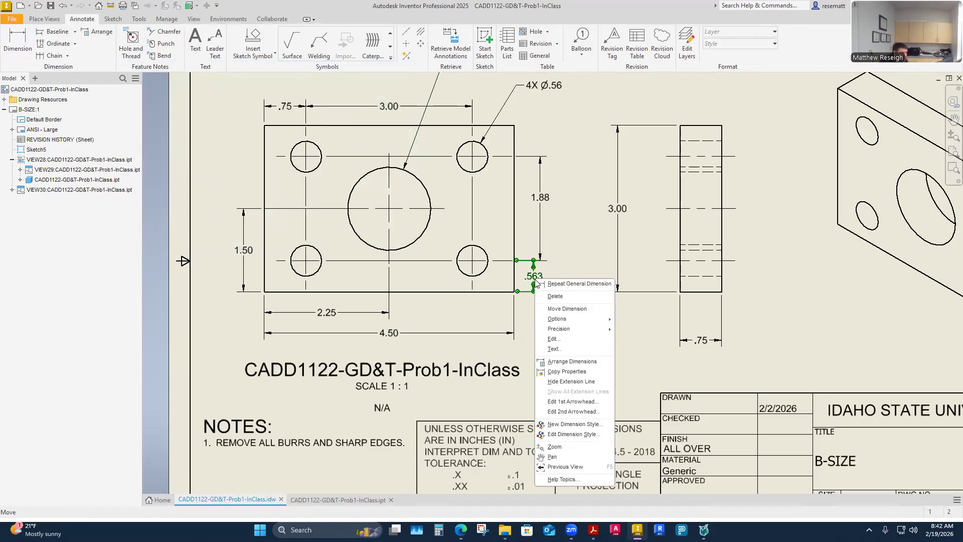
{"action": "left_click", "coordinate": [535, 283]}
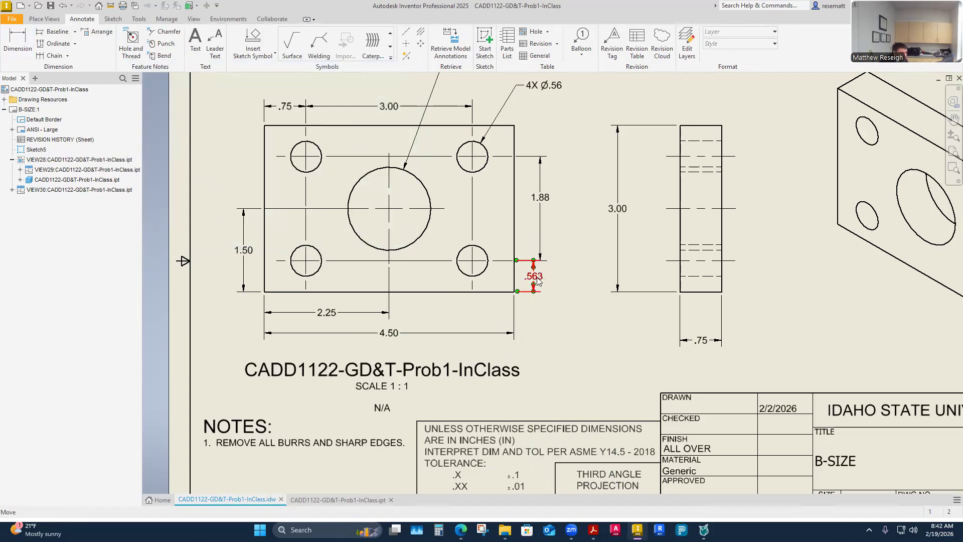
- Copy the properties of the hole's .563 edge distance dimension to the vertical hole spacing, overall height and thickness dimensions
{"action": "right_click", "coordinate": [538, 280]}
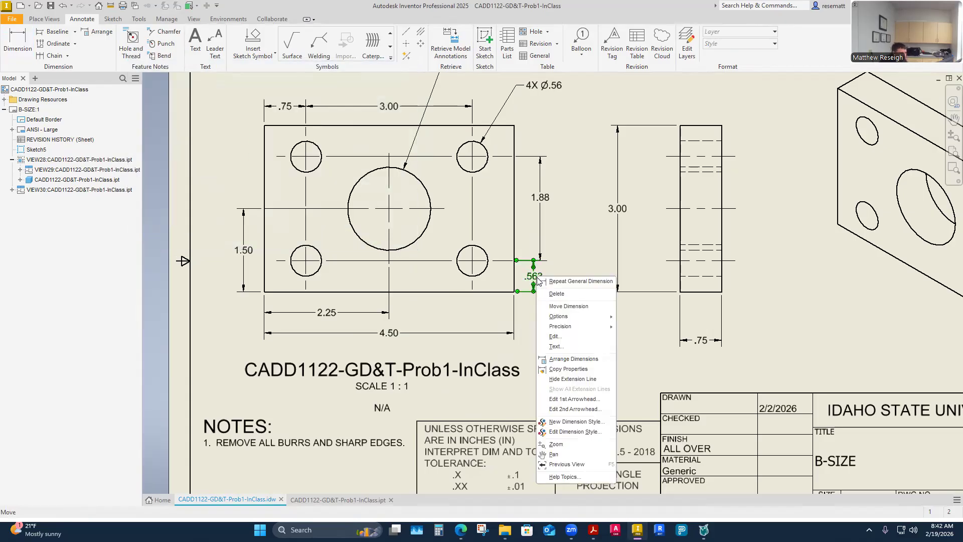
{"action": "left_click", "coordinate": [564, 369]}
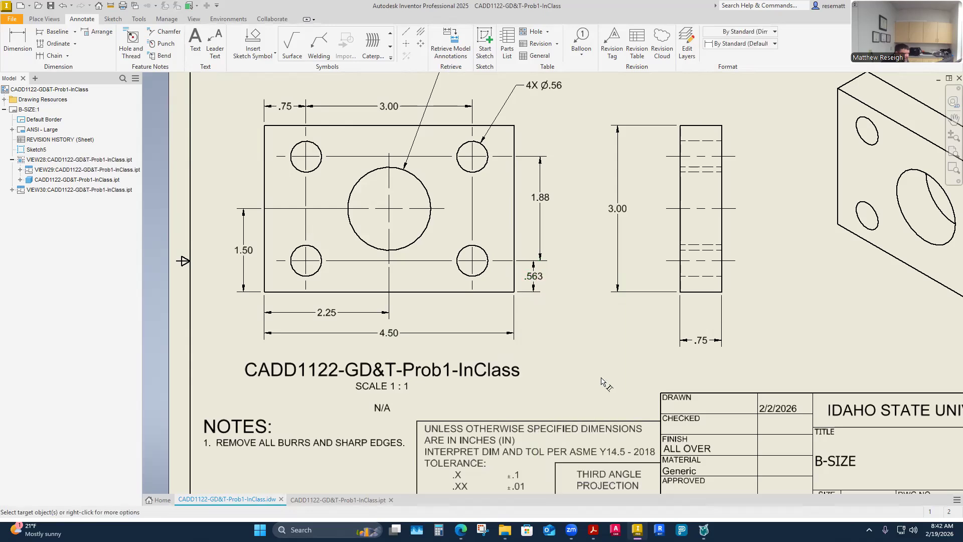
{"action": "left_click", "coordinate": [538, 199]}
{"action": "left_click", "coordinate": [618, 215]}
{"action": "left_click", "coordinate": [704, 343]}
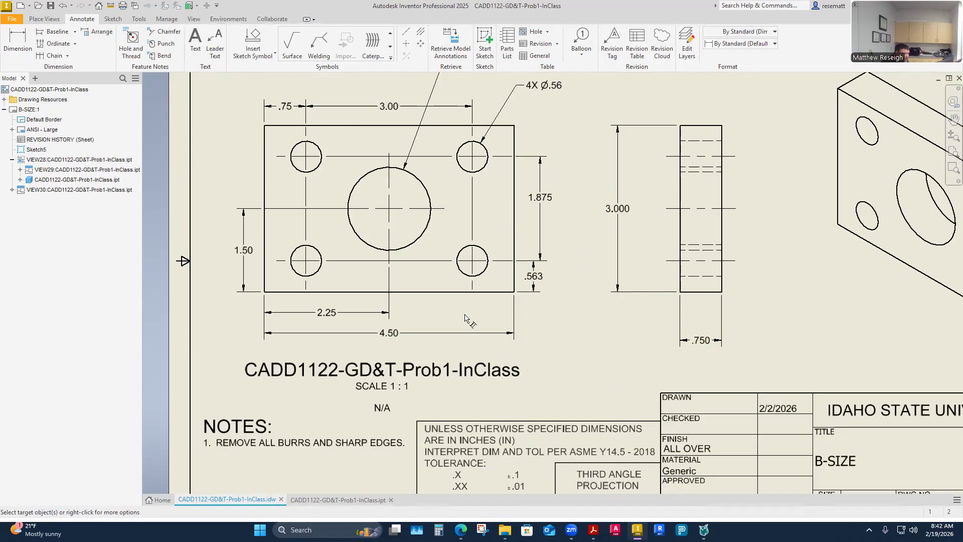
- Apply the copied three-decimal format to the front view's overall width, central hole location and horizontal hole location and spacing dimensions
{"action": "left_click", "coordinate": [389, 329]}
{"action": "left_click", "coordinate": [342, 314]}
{"action": "left_click", "coordinate": [260, 233]}
{"action": "left_click", "coordinate": [295, 120]}
{"action": "left_click", "coordinate": [389, 116]}
- Apply the copied three-decimal format to the diameter dimensions of the central hole and the corner hole
{"action": "scroll", "coordinate": [429, 259], "scroll_direction": "down", "scroll_amount": 5}
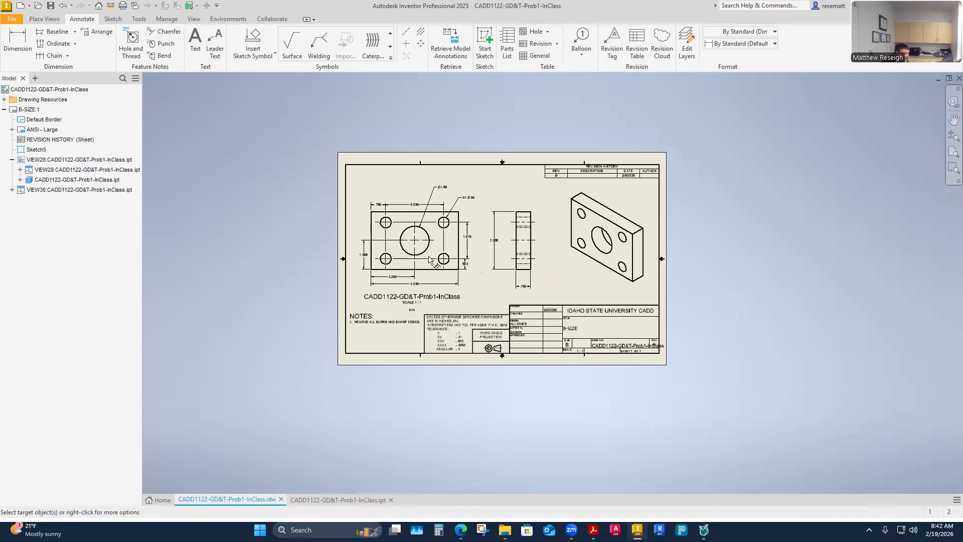
{"action": "scroll", "coordinate": [474, 169], "scroll_direction": "up", "scroll_amount": 6}
{"action": "left_click", "coordinate": [378, 230]}
{"action": "left_click", "coordinate": [490, 264]}
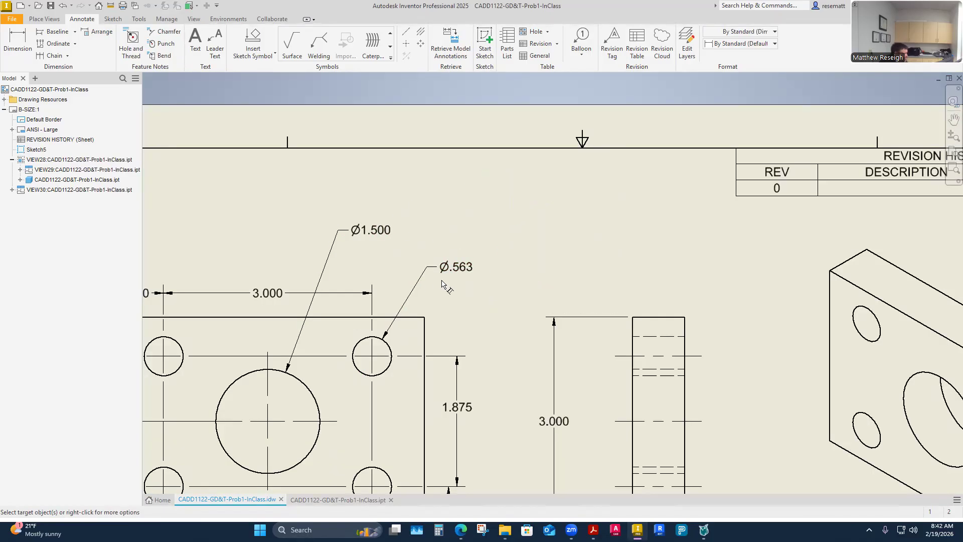
- Restore the 4X prefix in front of the corner hole's diameter dimension
{"action": "key", "text": "Escape"}
{"action": "left_click", "coordinate": [456, 269]}
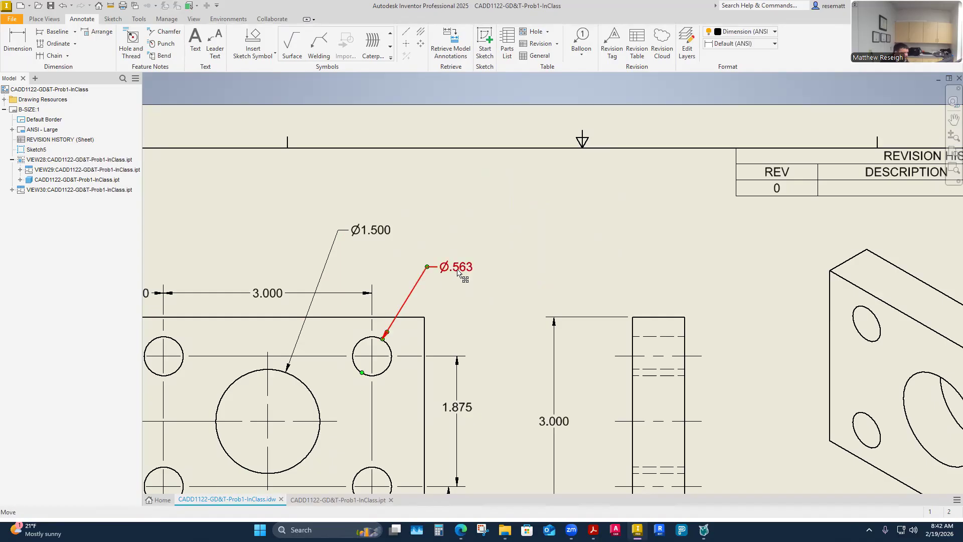
{"action": "double_click", "coordinate": [458, 269]}
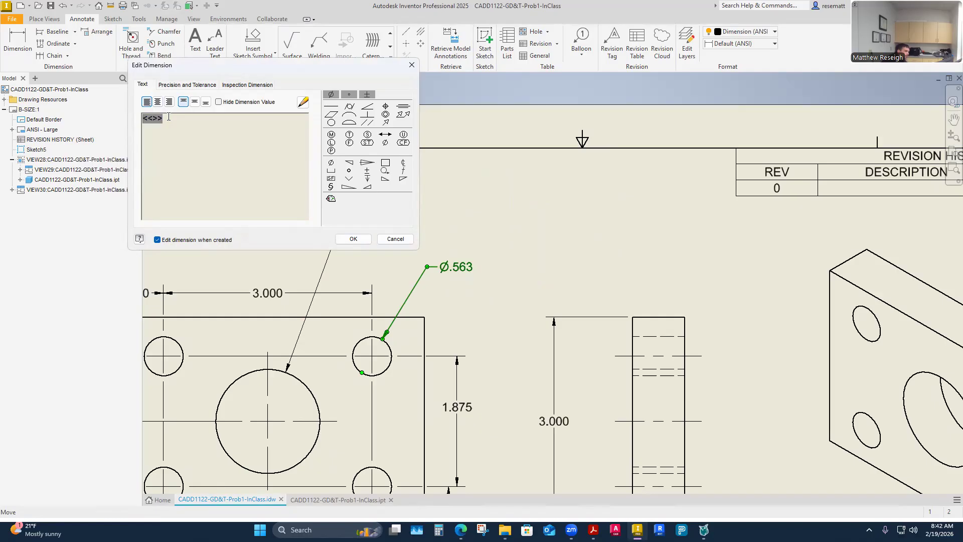
{"action": "type", "text": "4X"}
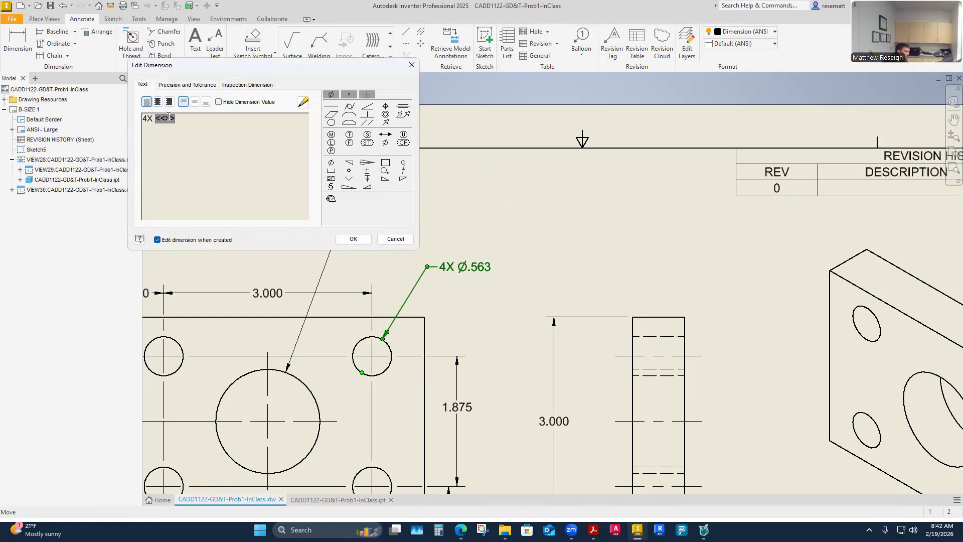
{"action": "left_click", "coordinate": [354, 238]}
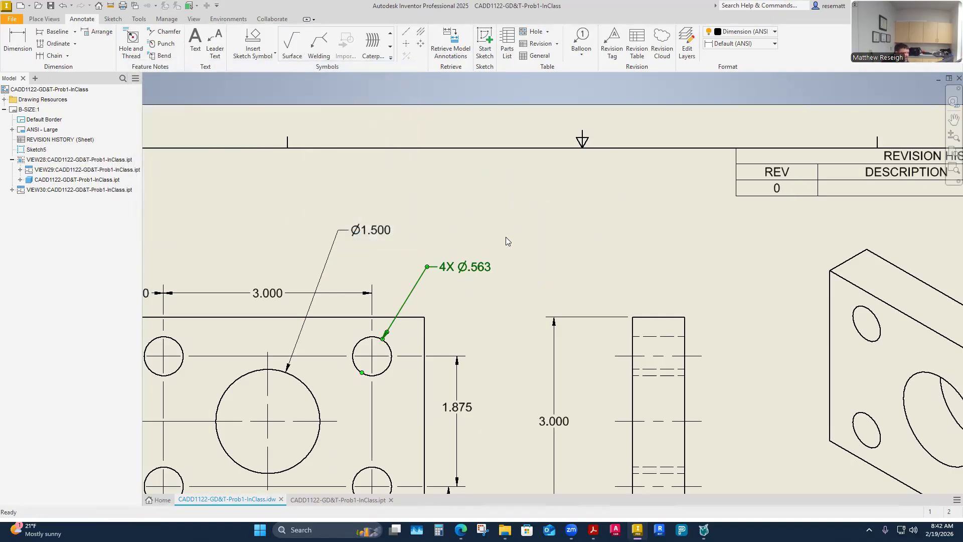
- Examine the general tolerance block and compare its decimal-place tolerances with the dimensions on the front and side views
{"action": "scroll", "coordinate": [506, 235], "scroll_direction": "down", "scroll_amount": 5}
{"action": "scroll", "coordinate": [559, 343], "scroll_direction": "up", "scroll_amount": 4}
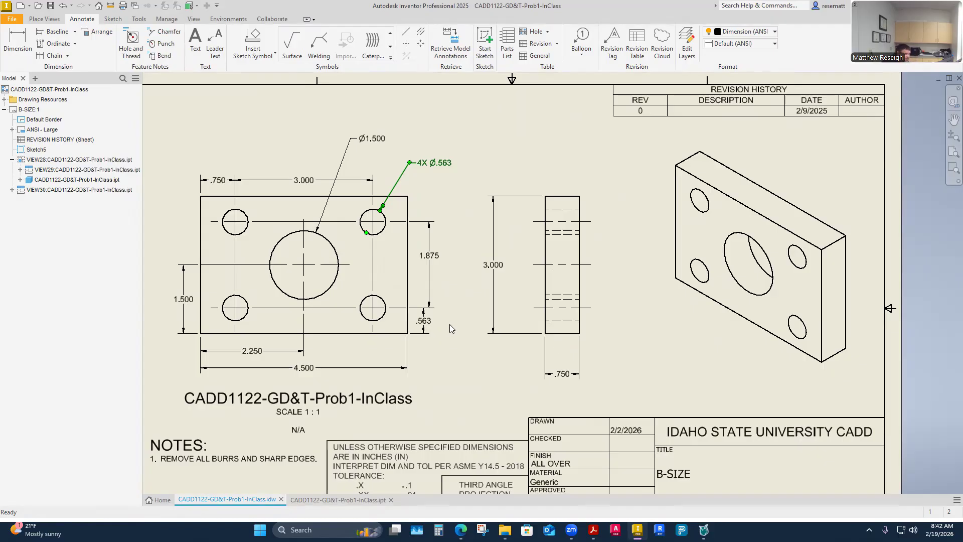
{"action": "scroll", "coordinate": [468, 330], "scroll_direction": "up", "scroll_amount": 8}
{"action": "scroll", "coordinate": [471, 333], "scroll_direction": "down", "scroll_amount": 11}
{"action": "scroll", "coordinate": [467, 444], "scroll_direction": "up", "scroll_amount": 4}
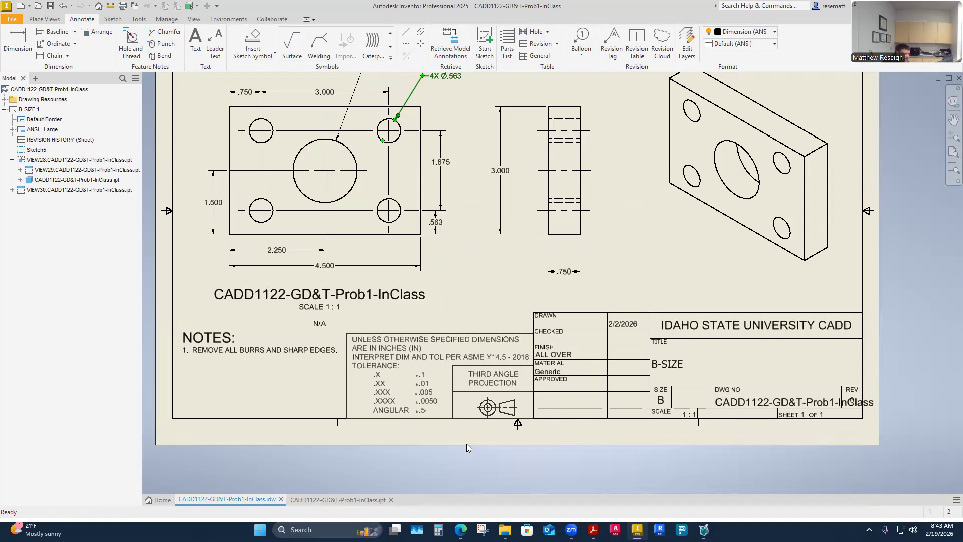
{"action": "scroll", "coordinate": [412, 340], "scroll_direction": "down", "scroll_amount": 4}
{"action": "scroll", "coordinate": [467, 362], "scroll_direction": "up", "scroll_amount": 6}
{"action": "scroll", "coordinate": [402, 200], "scroll_direction": "down", "scroll_amount": 4}
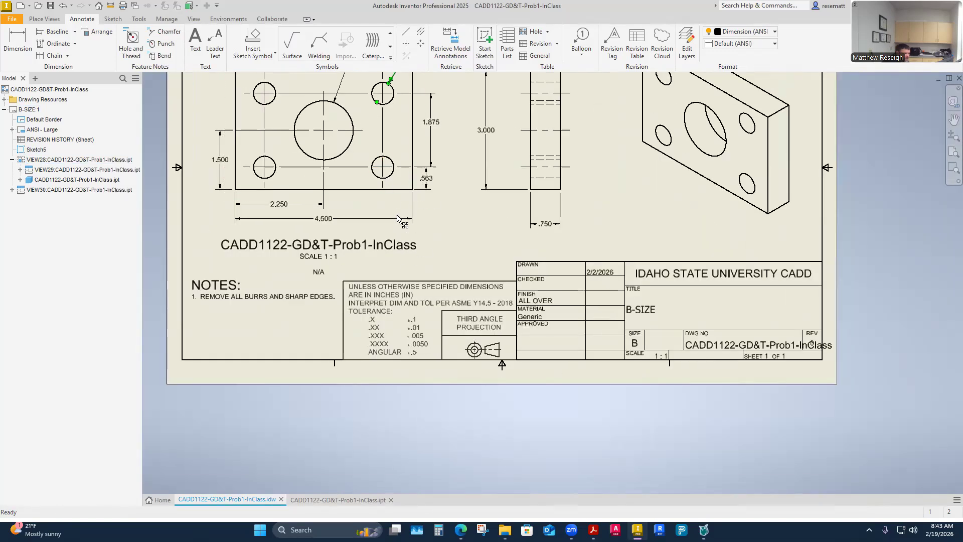
{"action": "scroll", "coordinate": [351, 176], "scroll_direction": "down", "scroll_amount": 2}
{"action": "scroll", "coordinate": [269, 283], "scroll_direction": "up", "scroll_amount": 3}
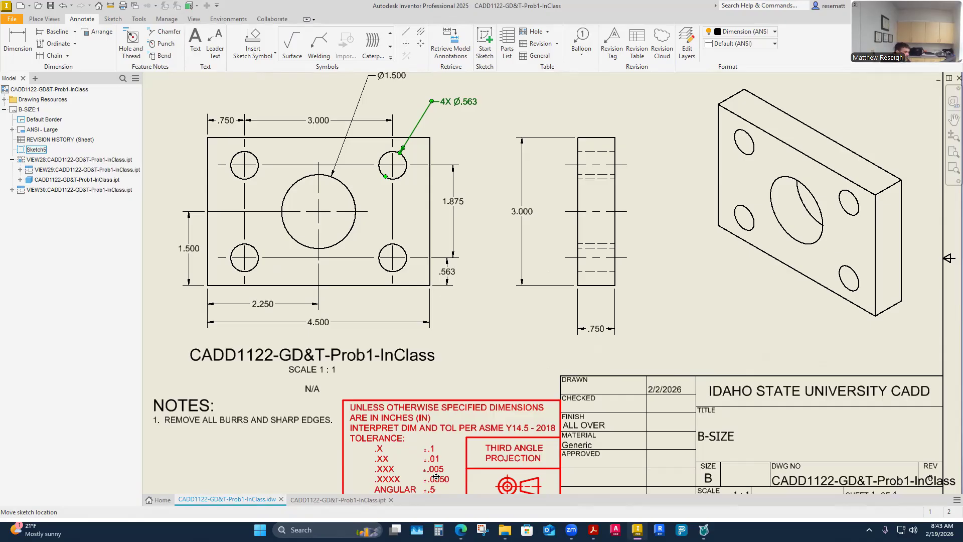
{"action": "scroll", "coordinate": [458, 451], "scroll_direction": "up", "scroll_amount": 2}
{"action": "scroll", "coordinate": [457, 446], "scroll_direction": "down", "scroll_amount": 6}
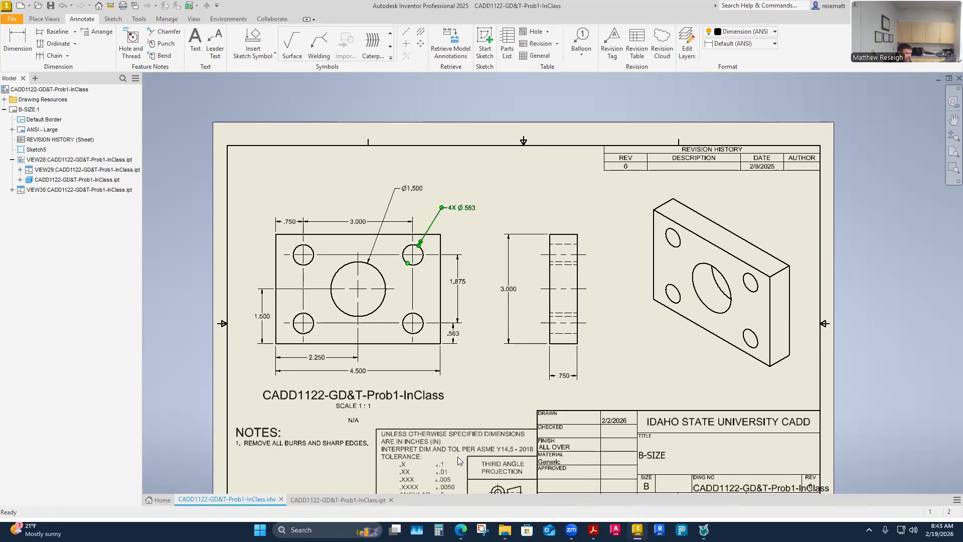
{"action": "scroll", "coordinate": [447, 477], "scroll_direction": "up", "scroll_amount": 5}
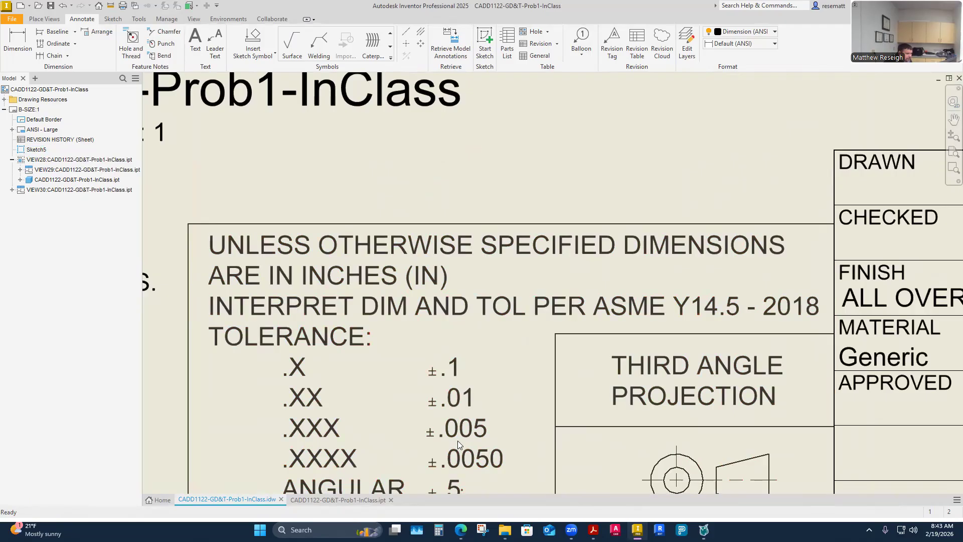
{"action": "scroll", "coordinate": [419, 424], "scroll_direction": "down", "scroll_amount": 5}
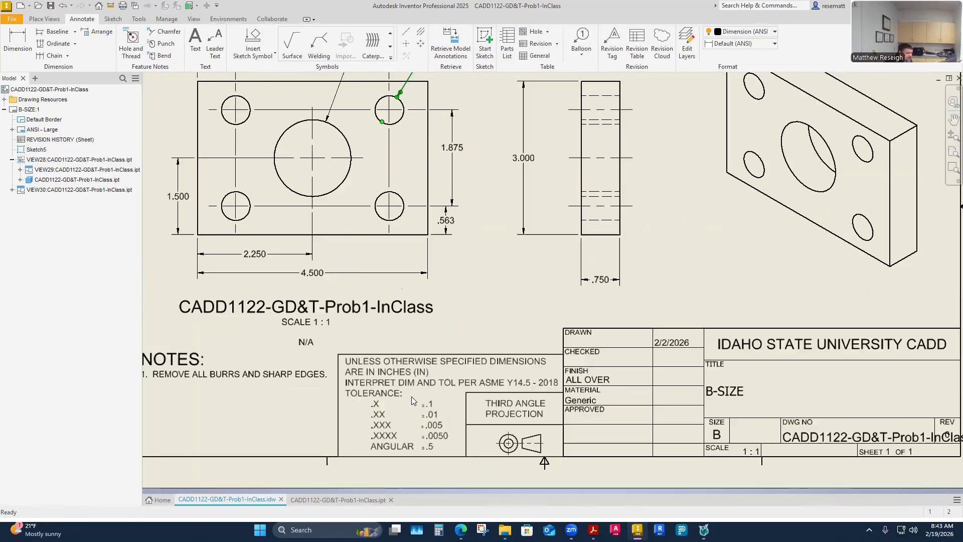
{"action": "scroll", "coordinate": [445, 207], "scroll_direction": "up", "scroll_amount": 3}
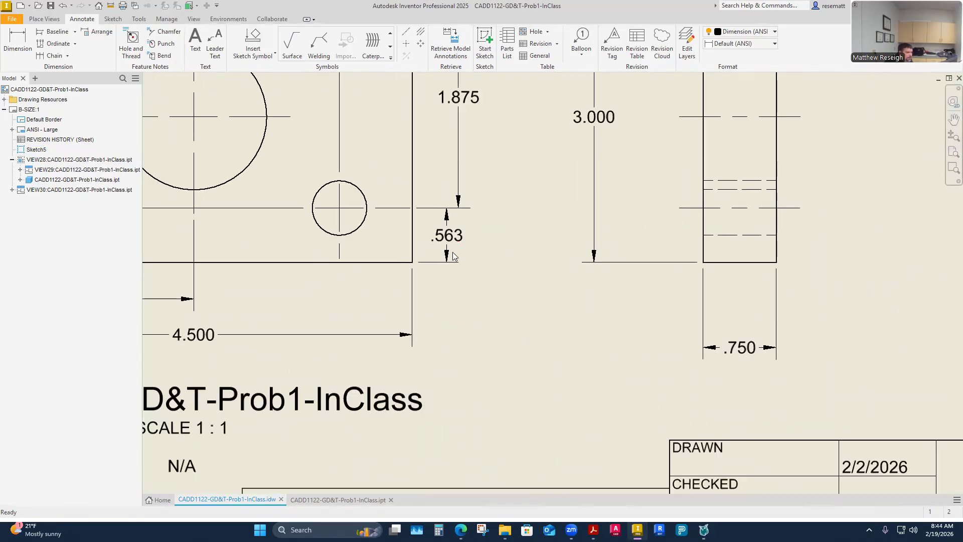
{"action": "scroll", "coordinate": [473, 339], "scroll_direction": "down", "scroll_amount": 4}
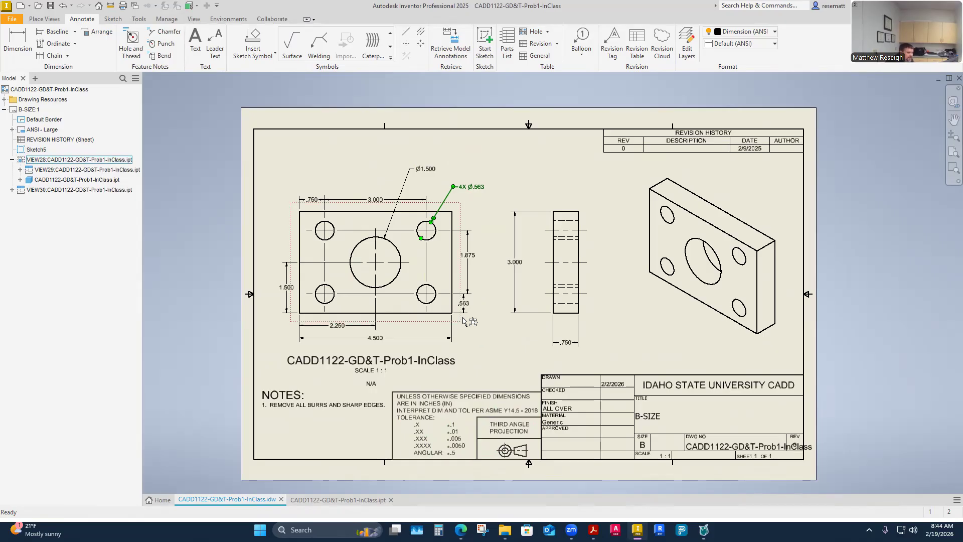
{"action": "scroll", "coordinate": [462, 309], "scroll_direction": "up", "scroll_amount": 3}
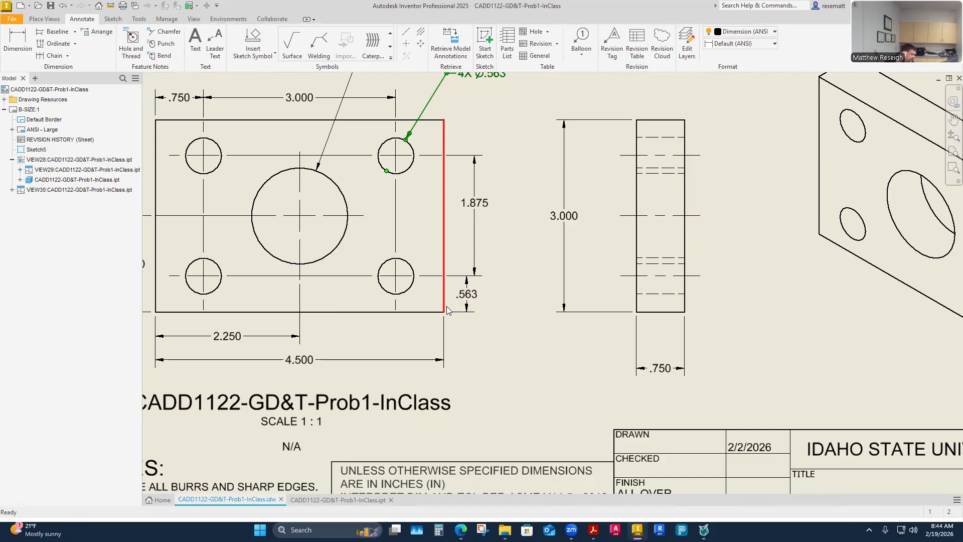
- Give the lower-right hole's vertical edge distance dimension a symmetric tolerance of .005 and move the dimension farther from the plate
{"action": "double_click", "coordinate": [472, 297]}
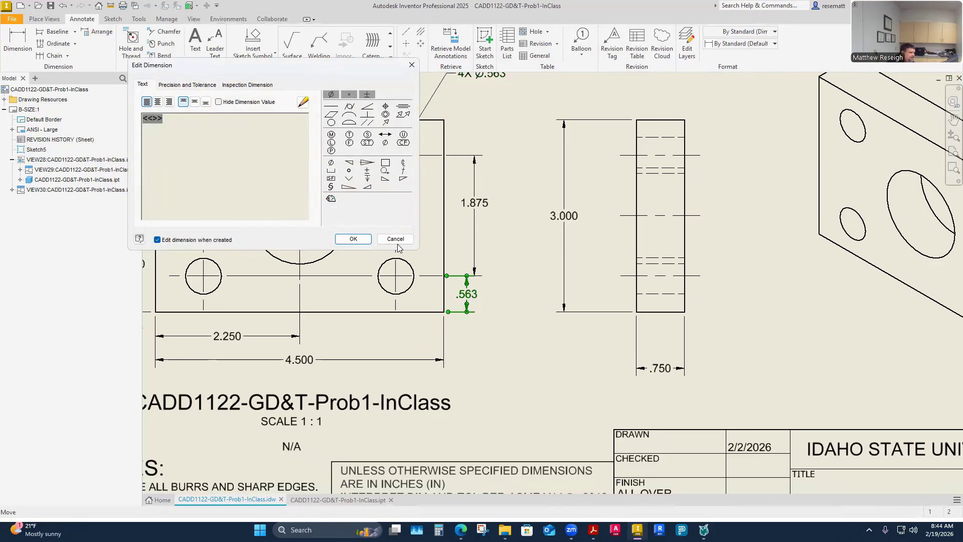
{"action": "left_click", "coordinate": [199, 86]}
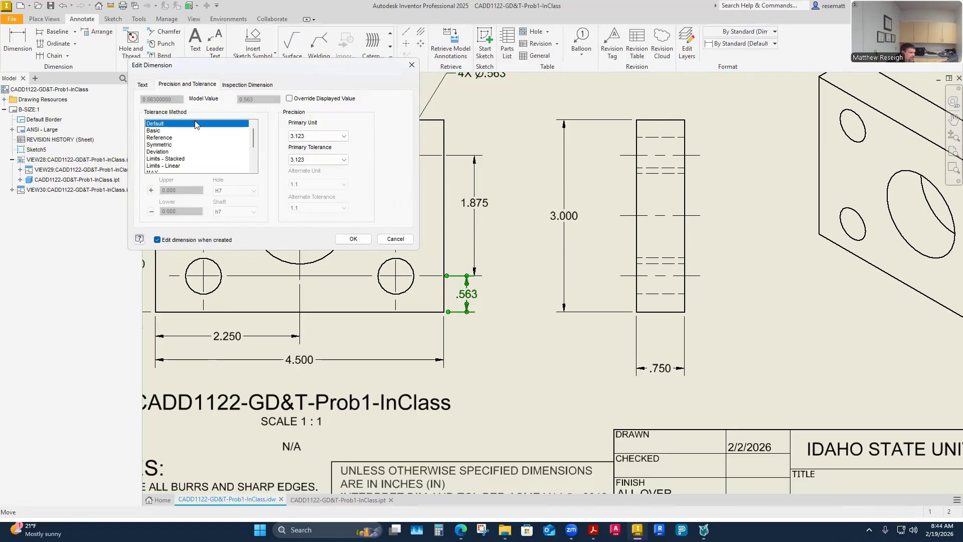
{"action": "left_click", "coordinate": [160, 144]}
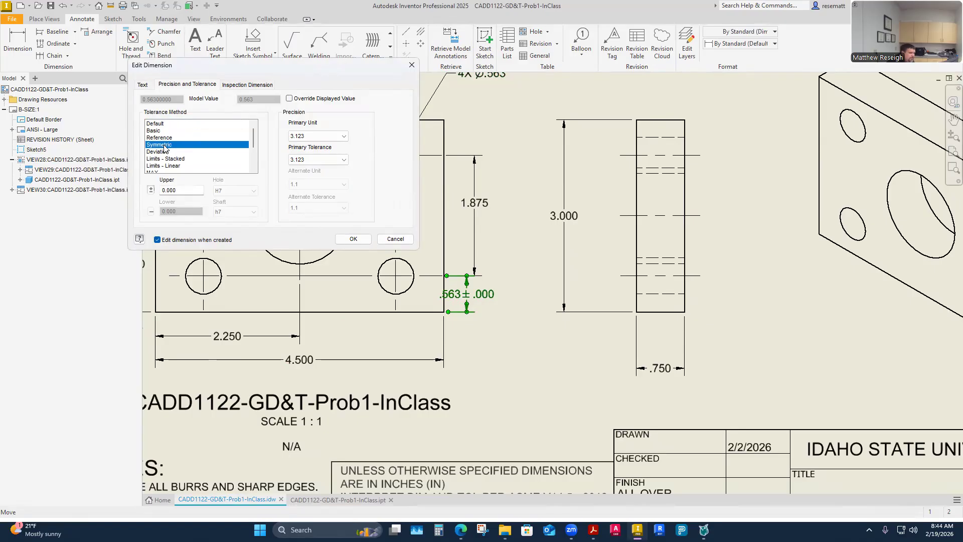
{"action": "double_click", "coordinate": [179, 190]}
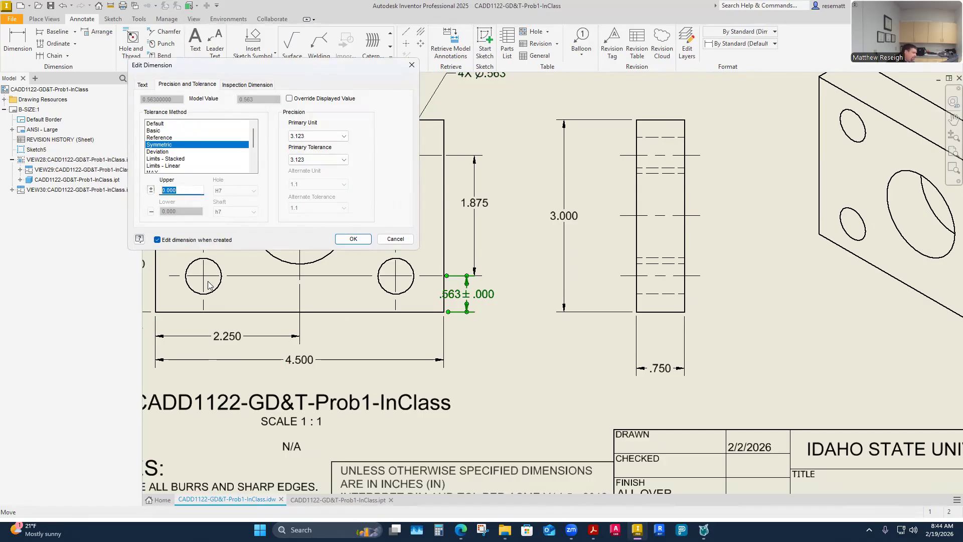
{"action": "type", "text": ".005"}
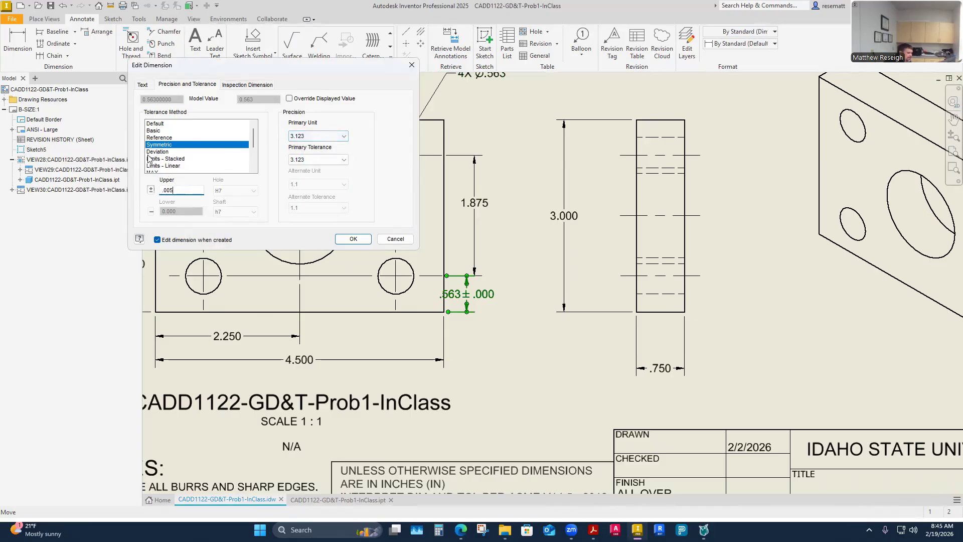
{"action": "left_click", "coordinate": [352, 240]}
{"action": "left_click_drag", "start_coordinate": [472, 295], "coordinate": [490, 295]}
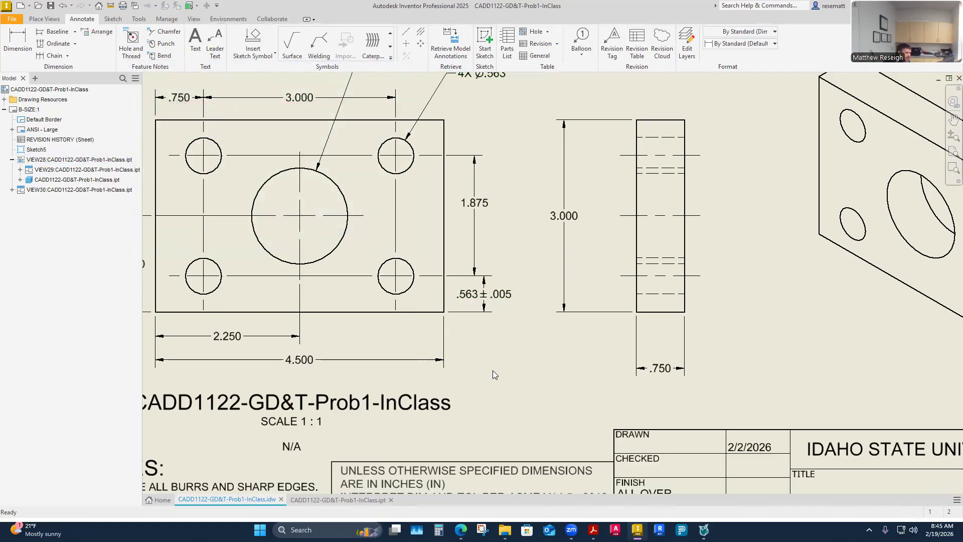
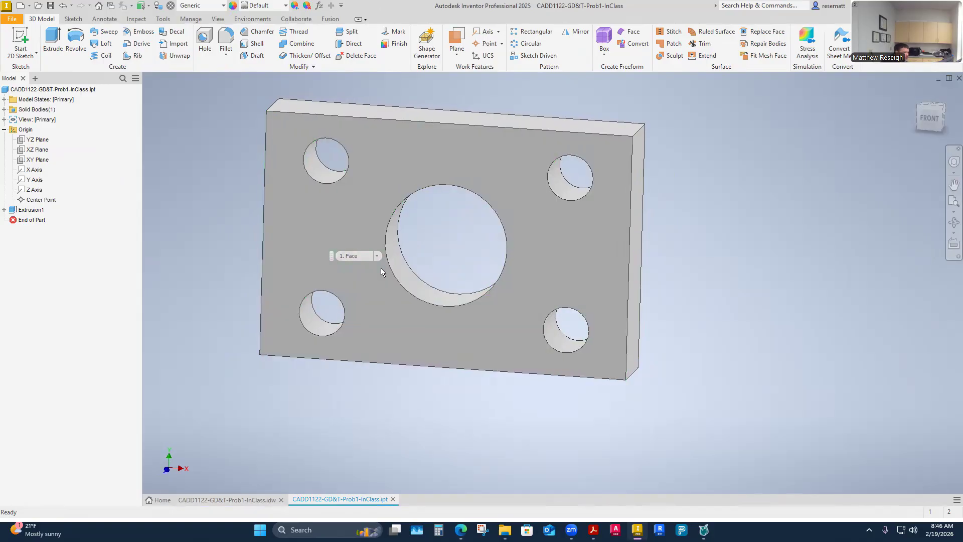
- Start a new sketch on the plate's front face
{"action": "left_click", "coordinate": [345, 255]}
{"action": "right_click", "coordinate": [345, 258]}
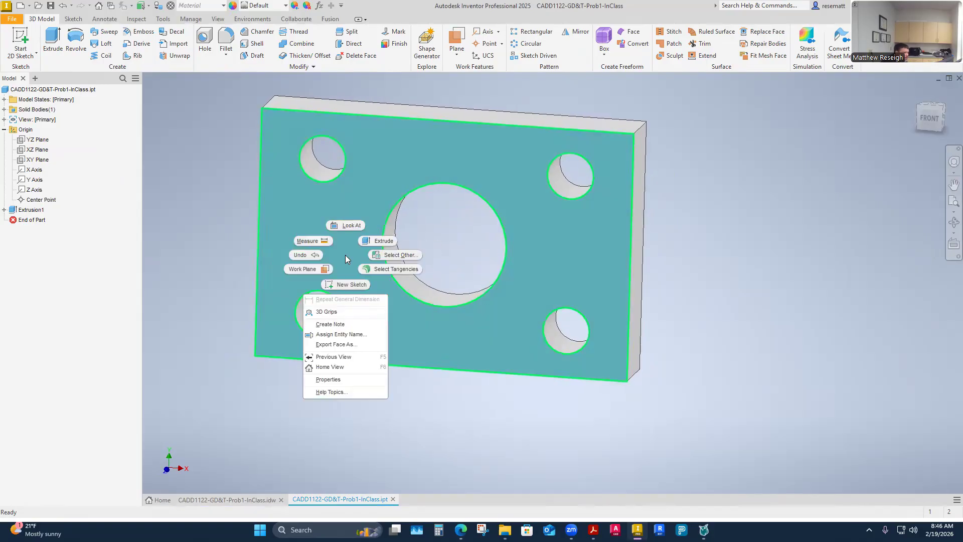
{"action": "left_click", "coordinate": [351, 284]}
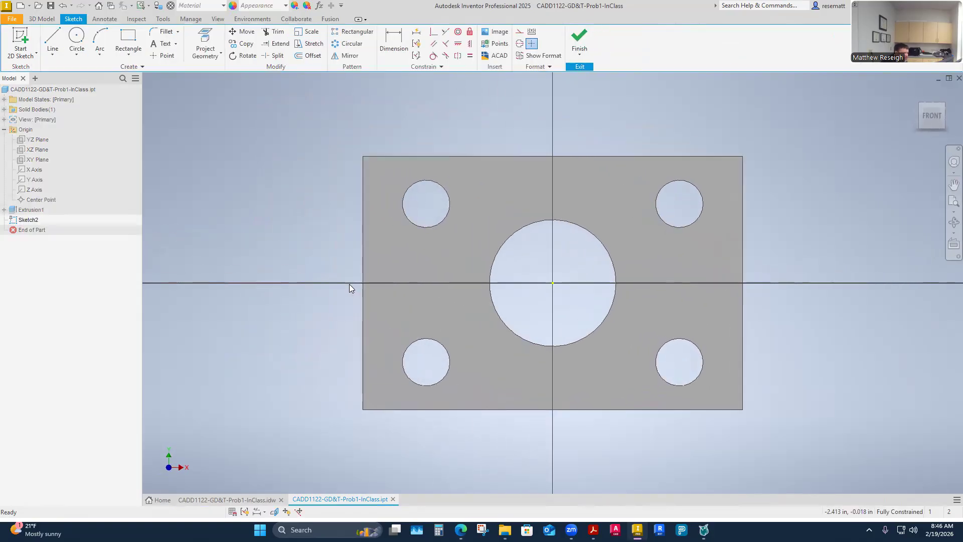
- Project the lower-right hole's circle and the plate's bottom edge into the sketch
{"action": "scroll", "coordinate": [320, 298], "scroll_direction": "down", "scroll_amount": 5}
{"action": "scroll", "coordinate": [320, 298], "scroll_direction": "up", "scroll_amount": 6}
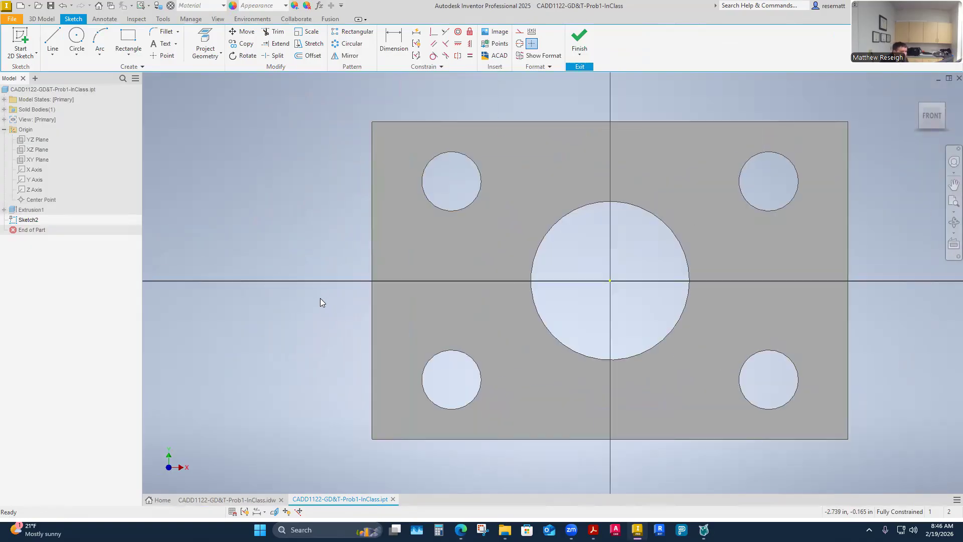
{"action": "scroll", "coordinate": [662, 401], "scroll_direction": "down", "scroll_amount": 5}
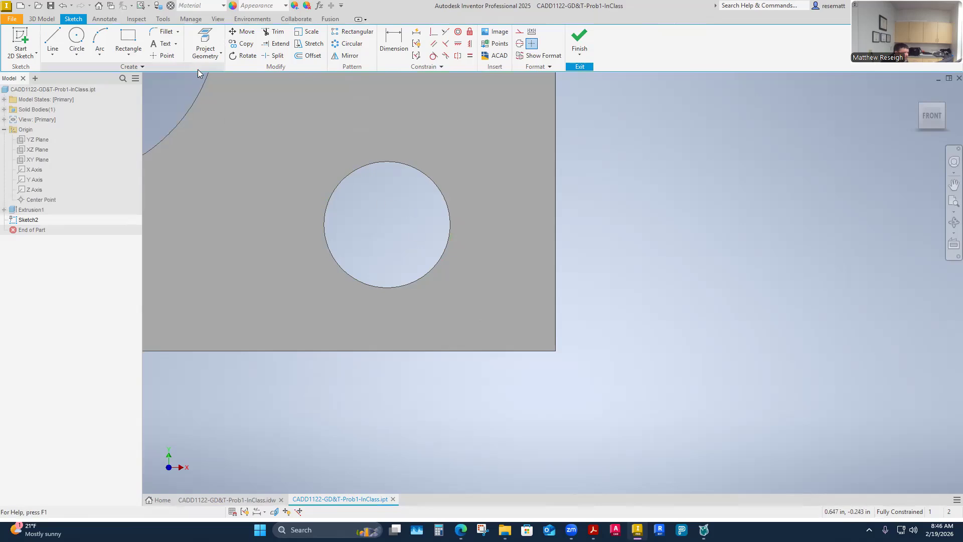
{"action": "left_click", "coordinate": [206, 54]}
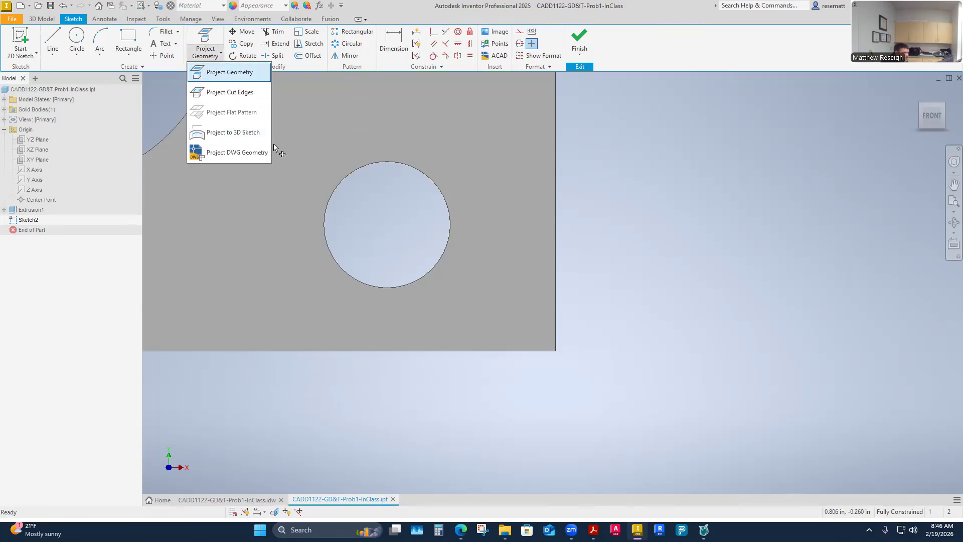
{"action": "key", "text": "Return"}
{"action": "left_click", "coordinate": [398, 287]}
{"action": "right_click", "coordinate": [756, 251]}
{"action": "left_click", "coordinate": [777, 252]}
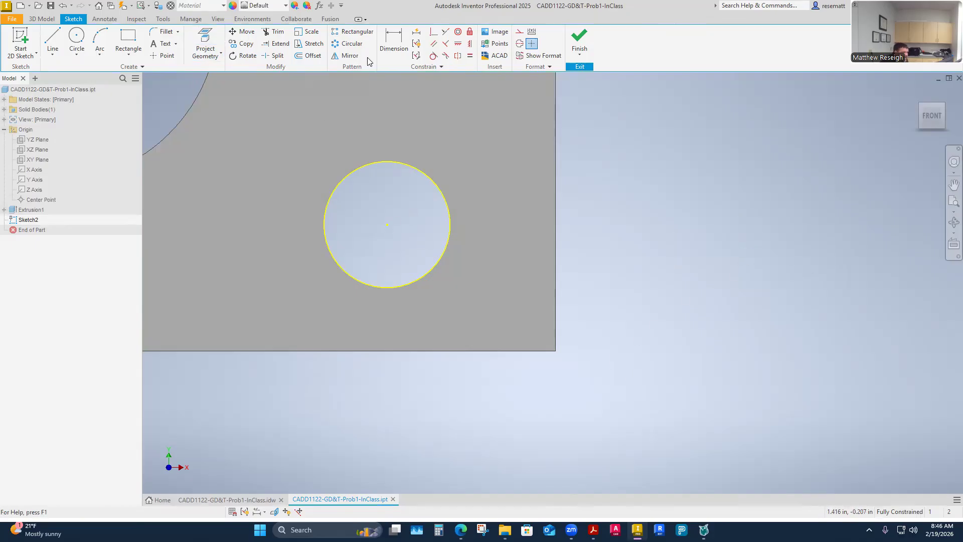
{"action": "left_click", "coordinate": [198, 56]}
{"action": "left_click", "coordinate": [224, 73]}
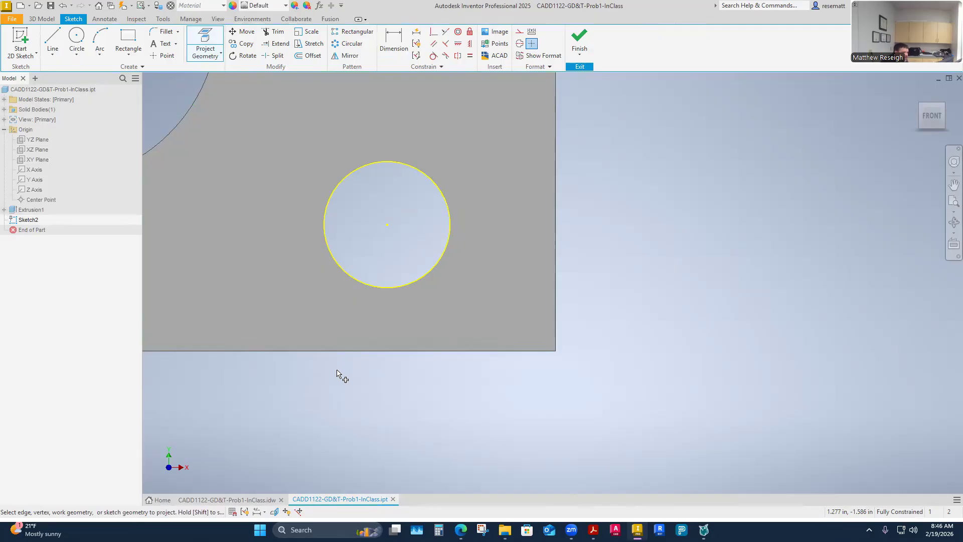
{"action": "left_click", "coordinate": [377, 351]}
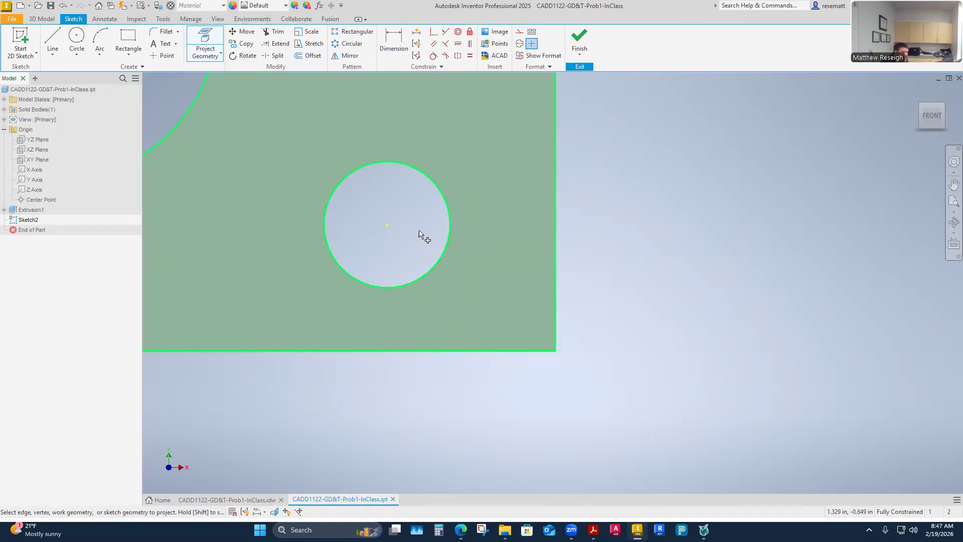
{"action": "left_click", "coordinate": [213, 45]}
- Add a driven vertical dimension between the lower-right hole's center and the plate's bottom edge, placed outside the plate's right side
{"action": "left_click", "coordinate": [393, 45]}
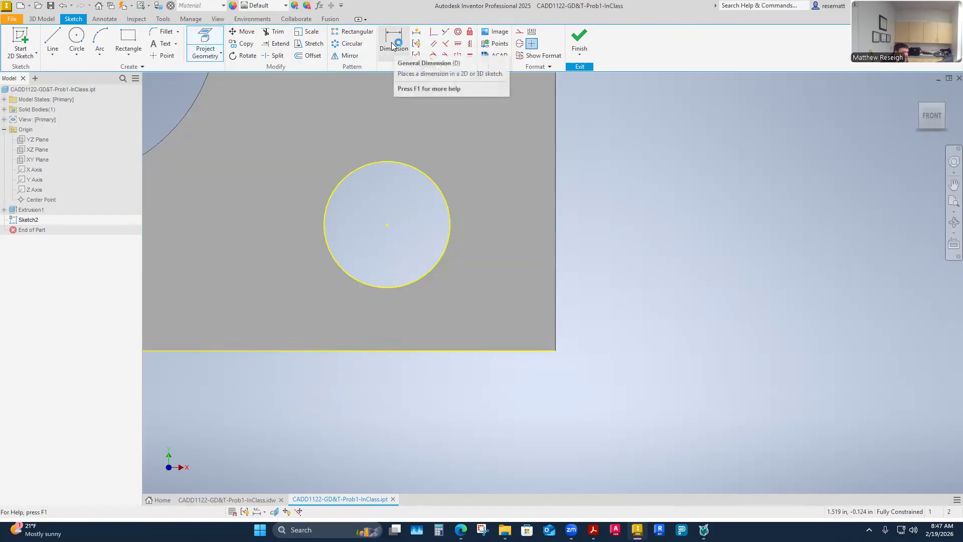
{"action": "left_click", "coordinate": [393, 46]}
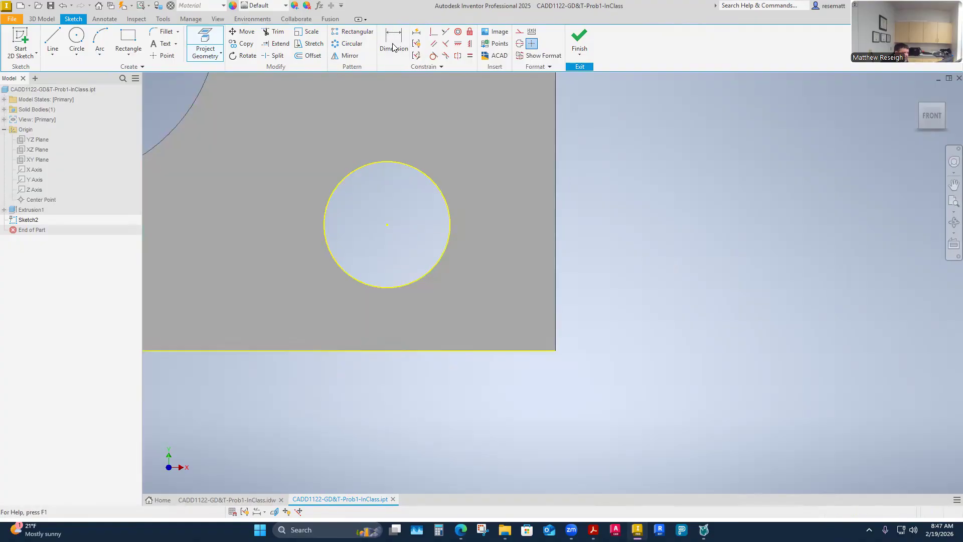
{"action": "left_click", "coordinate": [387, 225]}
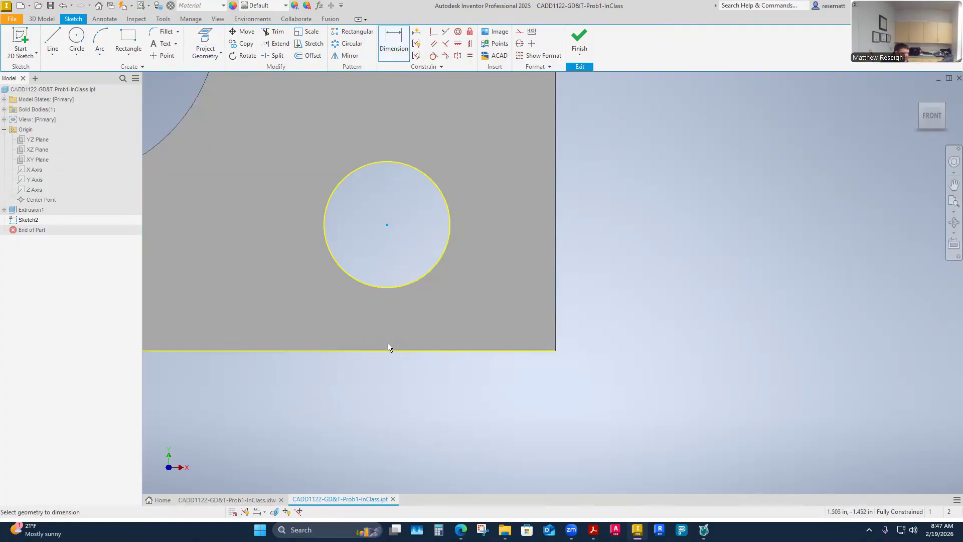
{"action": "left_click", "coordinate": [389, 352]}
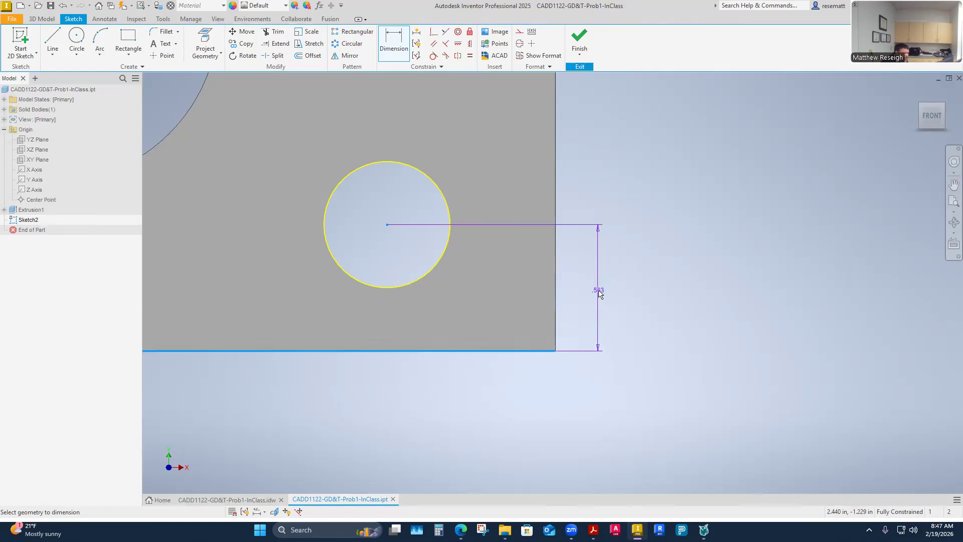
{"action": "left_click", "coordinate": [599, 293]}
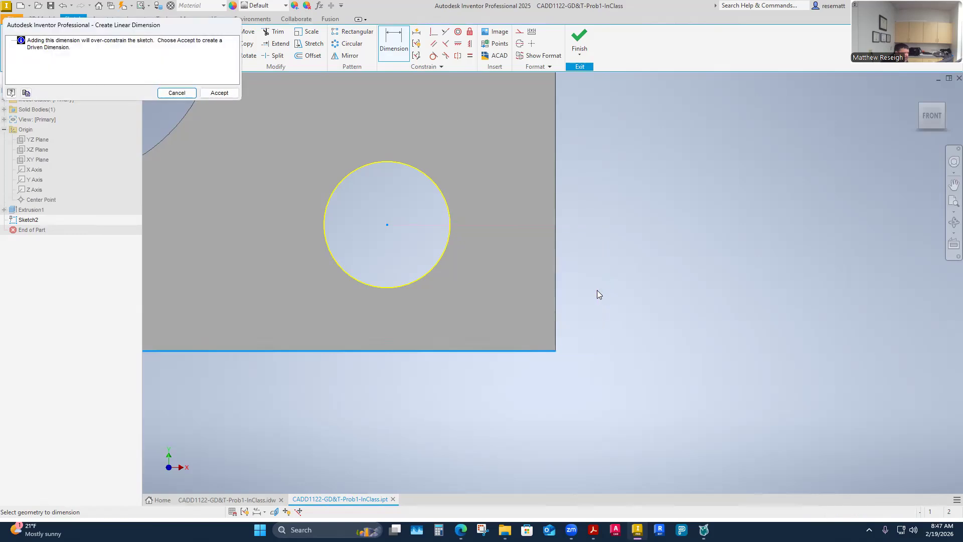
{"action": "left_click", "coordinate": [223, 95]}
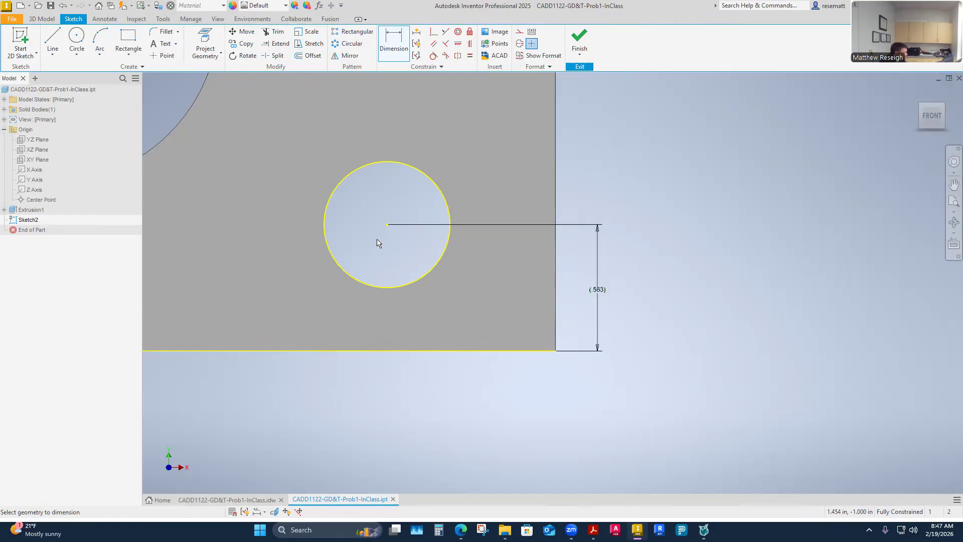
- Start a two-point rectangle inside the lower-right hole with its first corner above and left of the hole's center
{"action": "scroll", "coordinate": [369, 230], "scroll_direction": "down", "scroll_amount": 2}
{"action": "scroll", "coordinate": [368, 230], "scroll_direction": "up", "scroll_amount": 5}
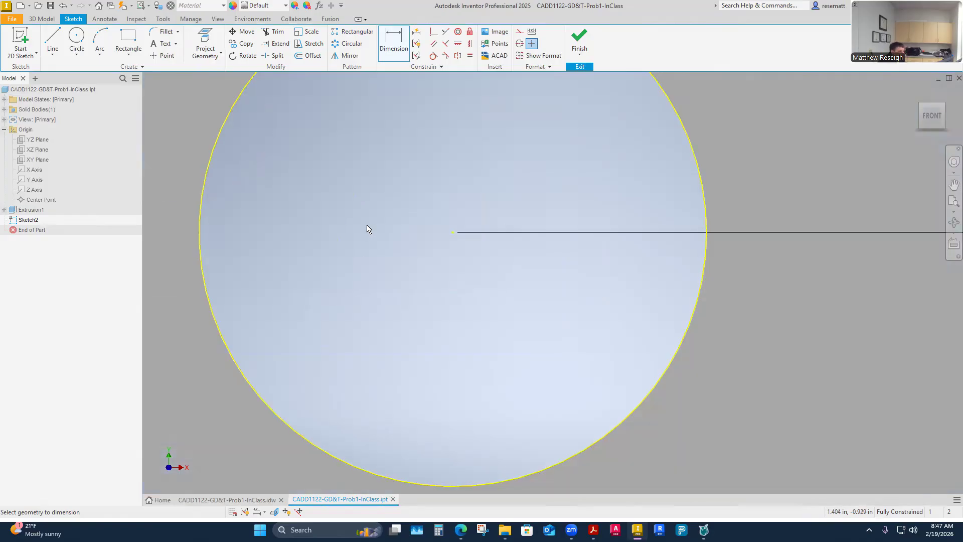
{"action": "left_click", "coordinate": [128, 41]}
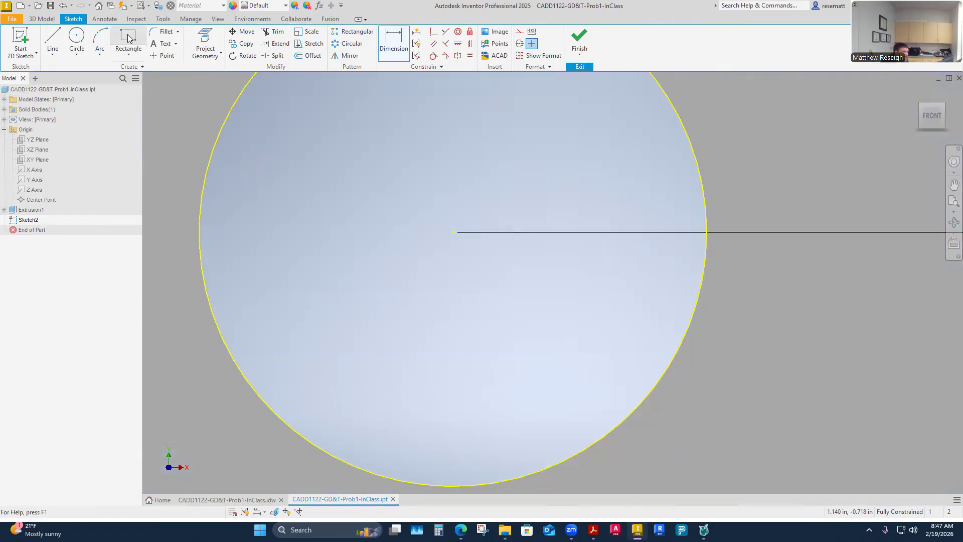
{"action": "left_click", "coordinate": [372, 188]}
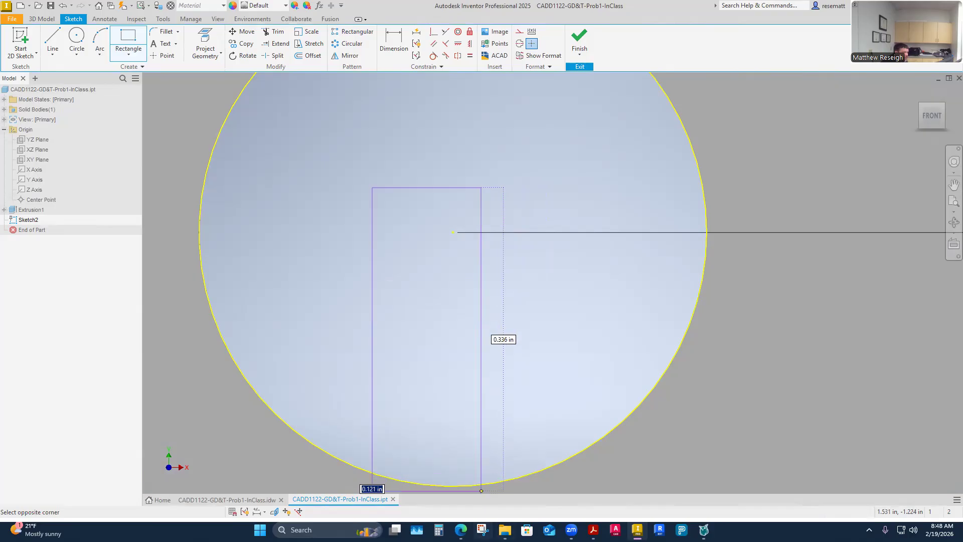
- Calculate the vertical distance's tolerance limits in the Calculator as 0.563 - 0.005 and 0.563 + 0.005, then close it
{"action": "left_click", "coordinate": [439, 530]}
{"action": "left_click", "coordinate": [366, 133]}
{"action": "type", "text": ".563 "}
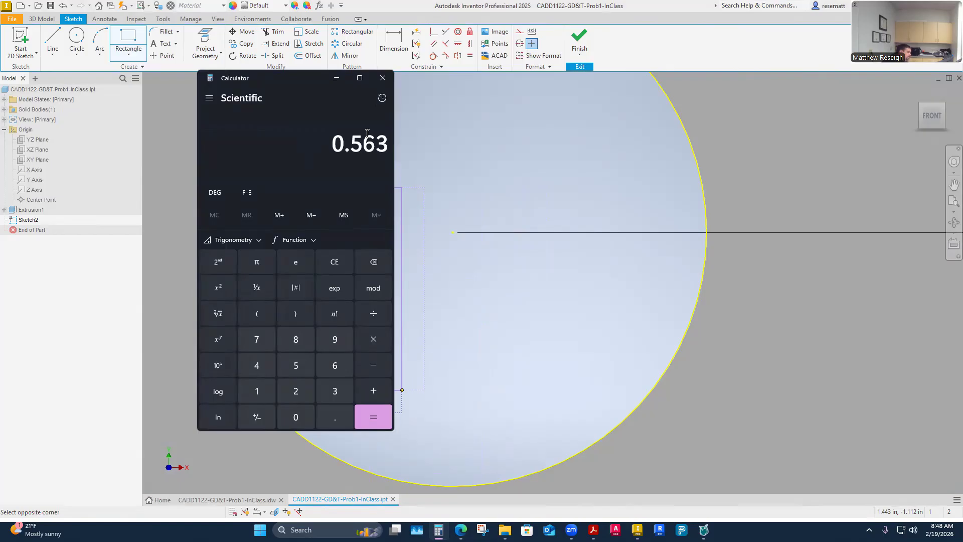
{"action": "type", "text": "- 0"}
{"action": "type", "text": ".005"}
{"action": "key", "text": "Return"}
{"action": "type", "text": "0.563 + 0.005"}
{"action": "key", "text": "Return"}
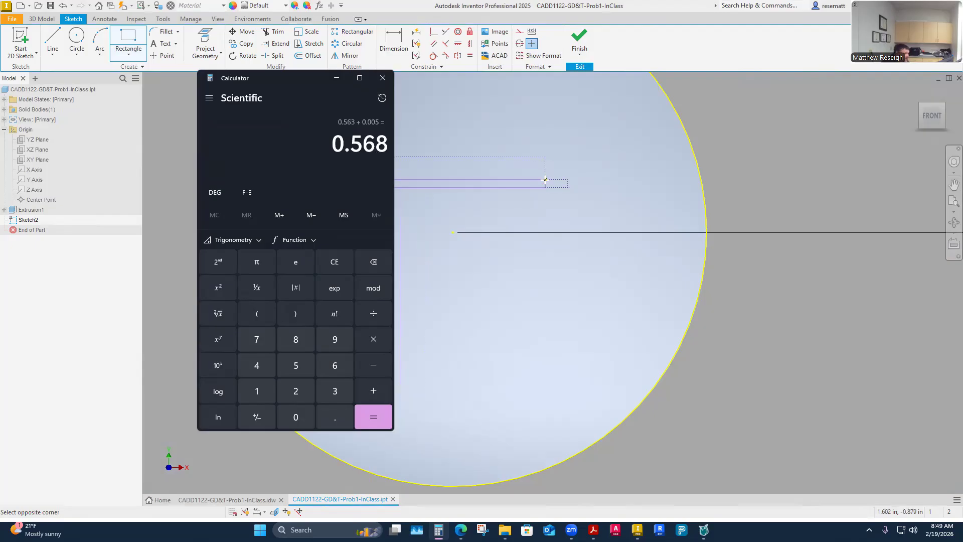
{"action": "key", "text": "Escape"}
{"action": "left_click", "coordinate": [383, 78]}
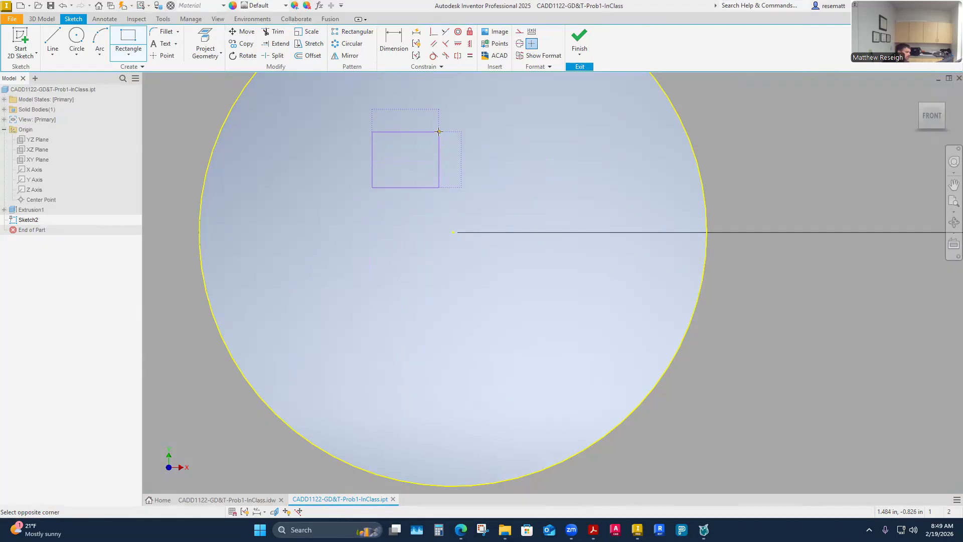
- Complete the rectangle about .062 in tall above and left of the hole's center and dimension its width as .010 in
{"action": "left_click", "coordinate": [439, 132]}
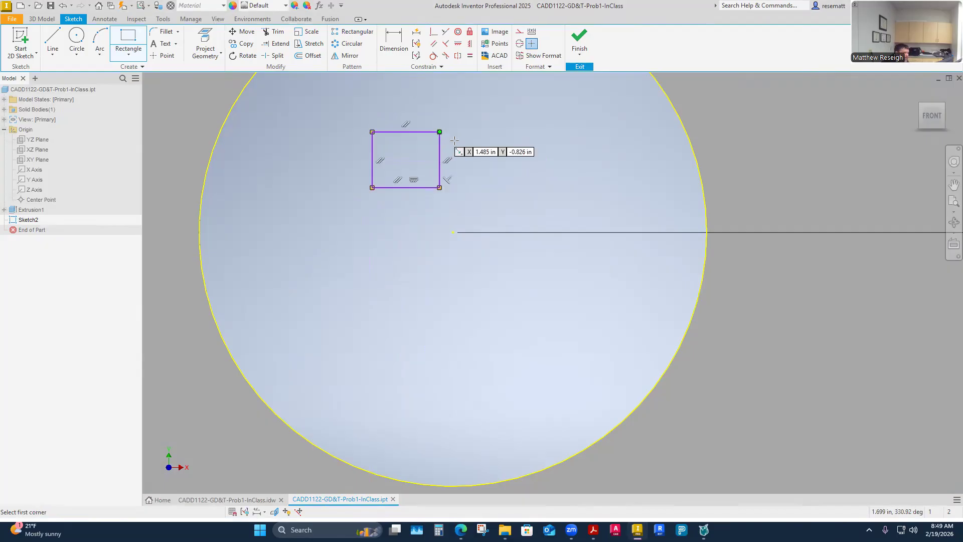
{"action": "key", "text": "d"}
{"action": "left_click", "coordinate": [422, 193]}
{"action": "left_click", "coordinate": [416, 209]}
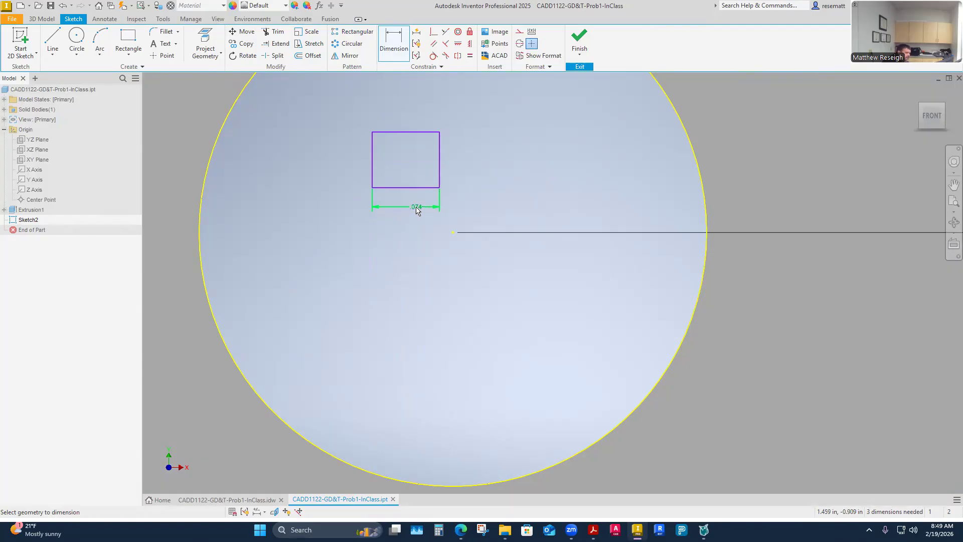
{"action": "left_click", "coordinate": [416, 209]}
{"action": "type", "text": ".01"}
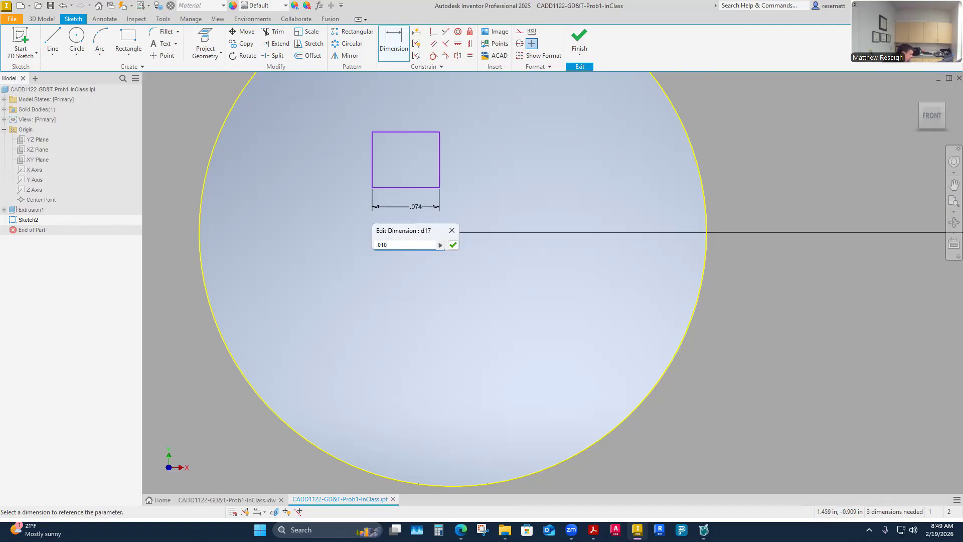
{"action": "key", "text": "Return"}
{"action": "left_click", "coordinate": [454, 245]}
- Dimension the rectangle's height and make it equal to the width dimension by referencing d17
{"action": "left_click", "coordinate": [381, 171]}
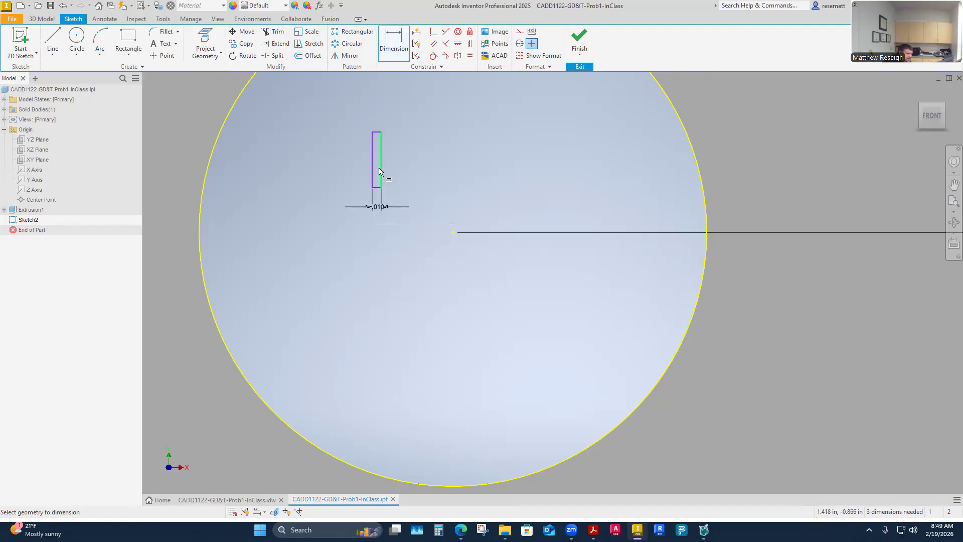
{"action": "left_click", "coordinate": [415, 163]}
{"action": "key", "text": "Escape"}
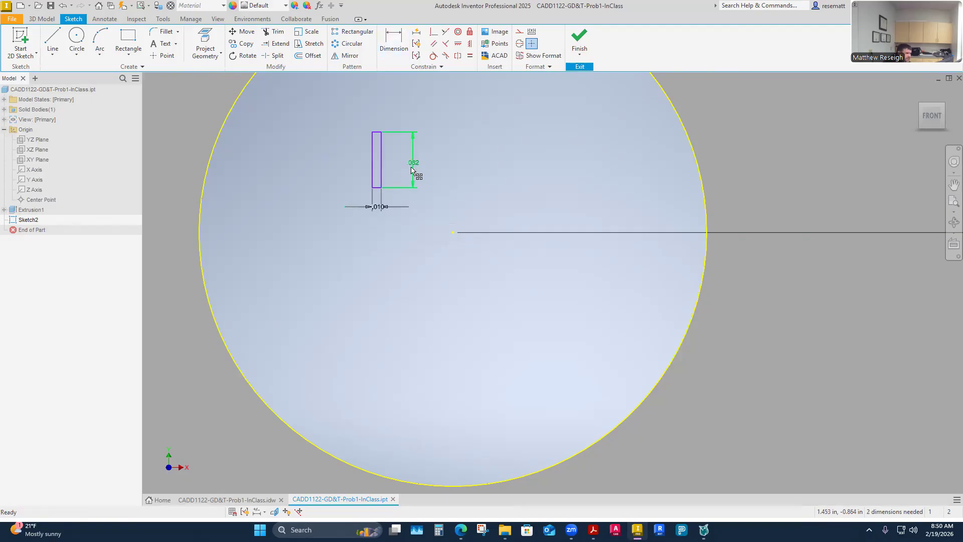
{"action": "double_click", "coordinate": [414, 165]}
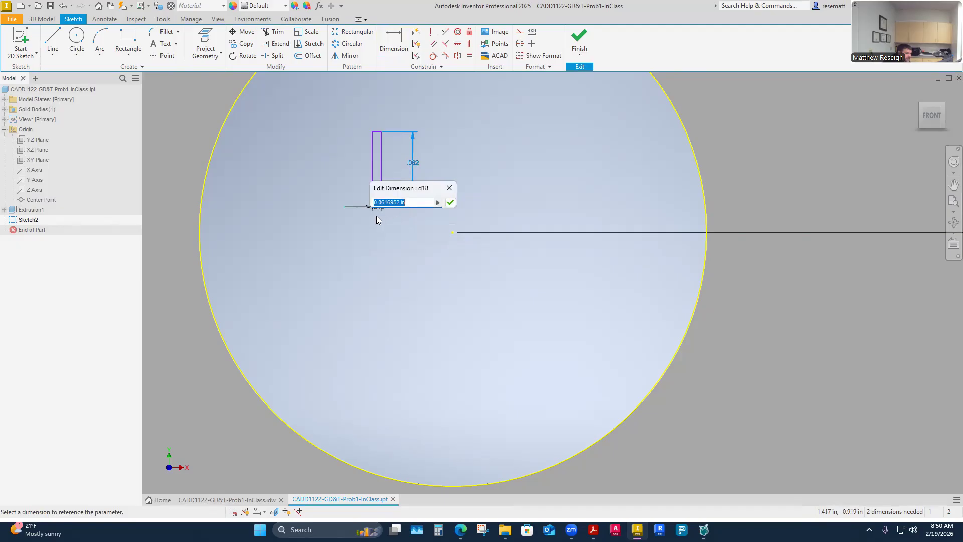
{"action": "scroll", "coordinate": [375, 217], "scroll_direction": "up", "scroll_amount": 3}
{"action": "scroll", "coordinate": [380, 199], "scroll_direction": "up", "scroll_amount": 2}
{"action": "scroll", "coordinate": [391, 226], "scroll_direction": "down", "scroll_amount": 4}
{"action": "left_click", "coordinate": [390, 240]}
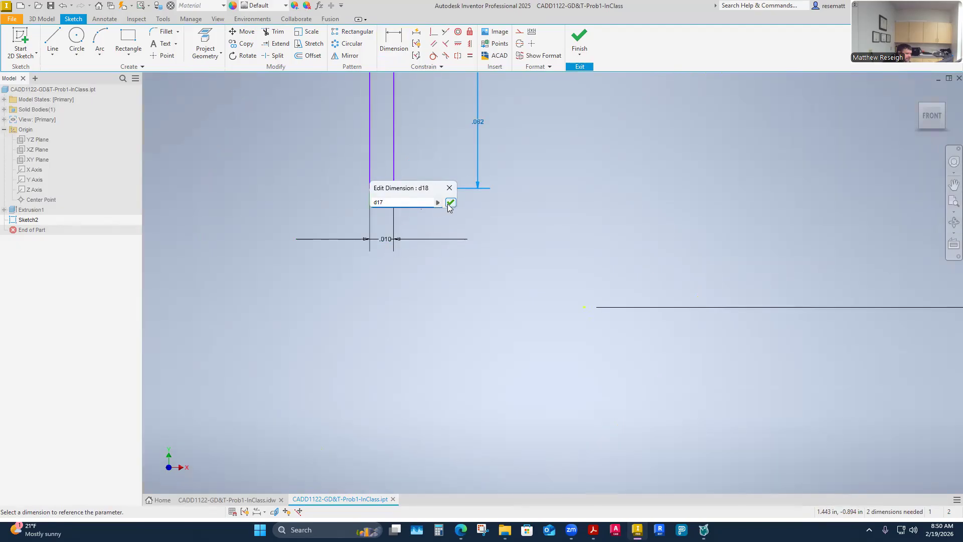
{"action": "left_click", "coordinate": [450, 203]}
- Move the small square roughly over the lower-right hole's center point
{"action": "scroll", "coordinate": [457, 286], "scroll_direction": "up", "scroll_amount": 3}
{"action": "scroll", "coordinate": [456, 275], "scroll_direction": "down", "scroll_amount": 5}
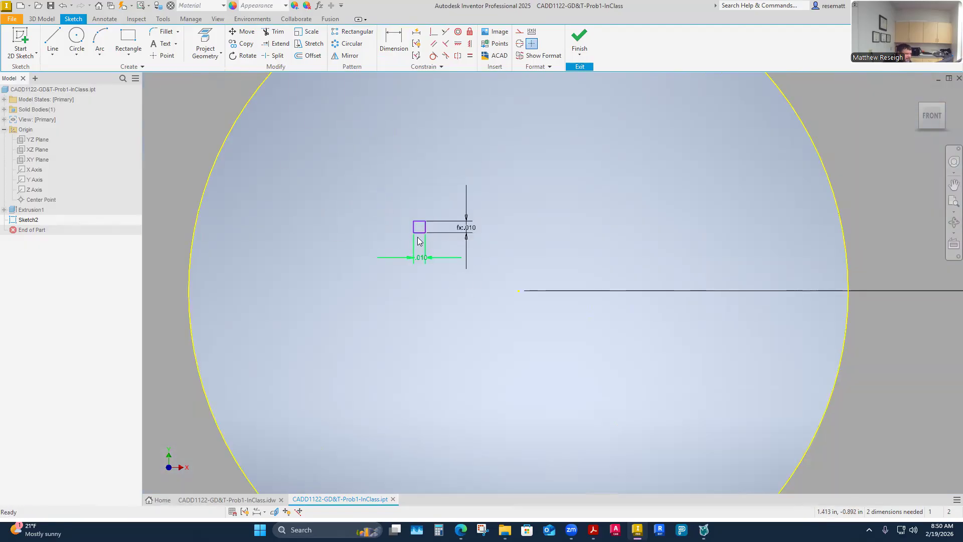
{"action": "left_click_drag", "start_coordinate": [420, 237], "coordinate": [656, 311]}
- Center the square on the hole's center by aligning its side midpoints with horizontal and vertical constraints, and bring its width dimension closer
{"action": "scroll", "coordinate": [426, 287], "scroll_direction": "down", "scroll_amount": 3}
{"action": "scroll", "coordinate": [427, 284], "scroll_direction": "up", "scroll_amount": 5}
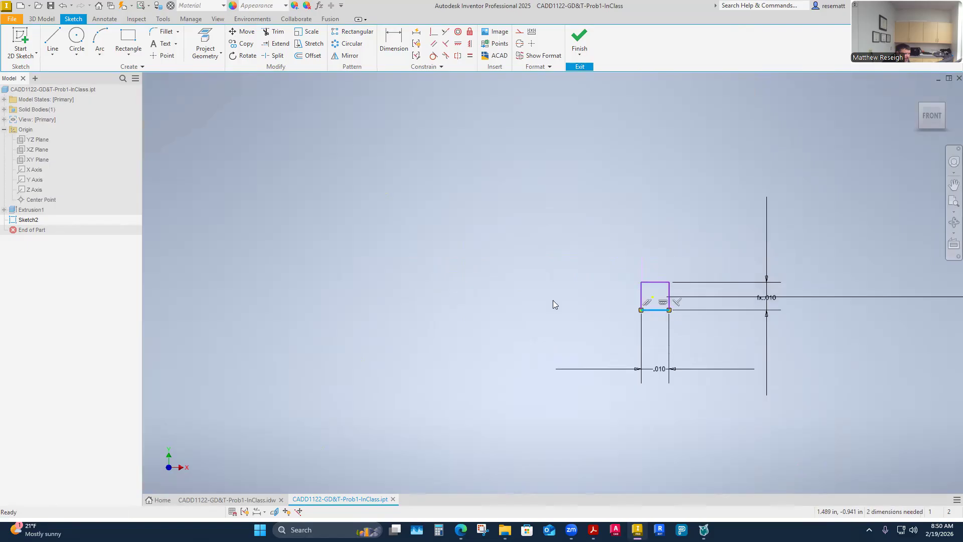
{"action": "scroll", "coordinate": [484, 289], "scroll_direction": "down", "scroll_amount": 3}
{"action": "scroll", "coordinate": [562, 302], "scroll_direction": "up", "scroll_amount": 5}
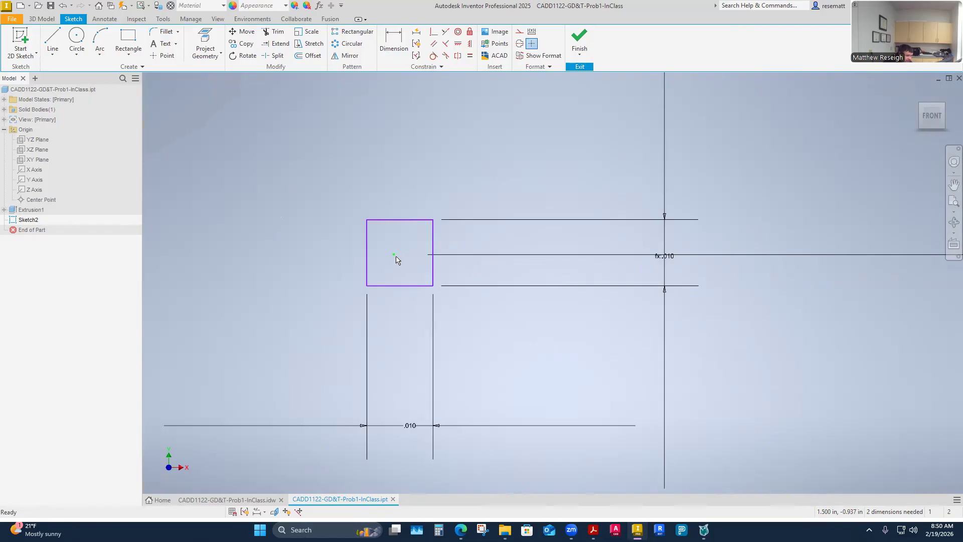
{"action": "left_click", "coordinate": [458, 44]}
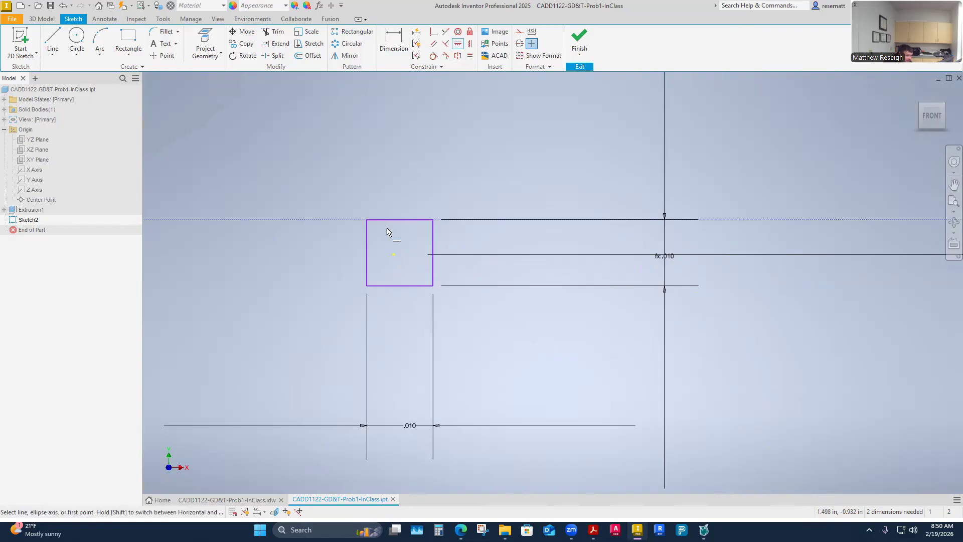
{"action": "left_click", "coordinate": [367, 253]}
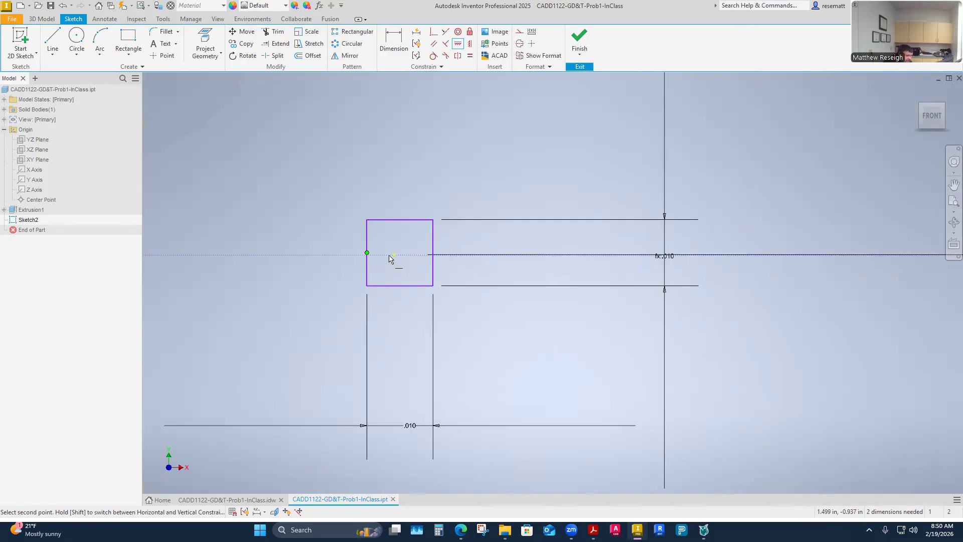
{"action": "left_click", "coordinate": [393, 256]}
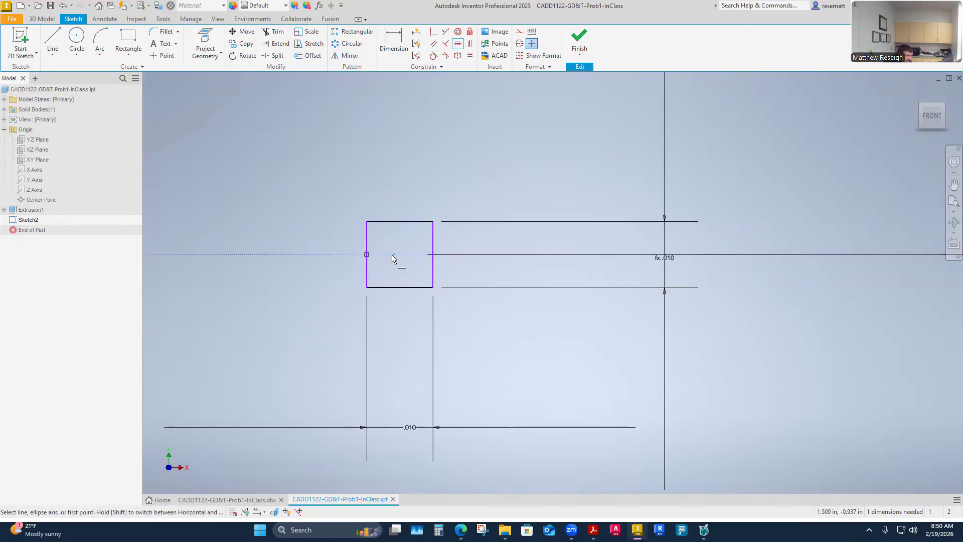
{"action": "left_click", "coordinate": [469, 45]}
{"action": "left_click", "coordinate": [400, 222]}
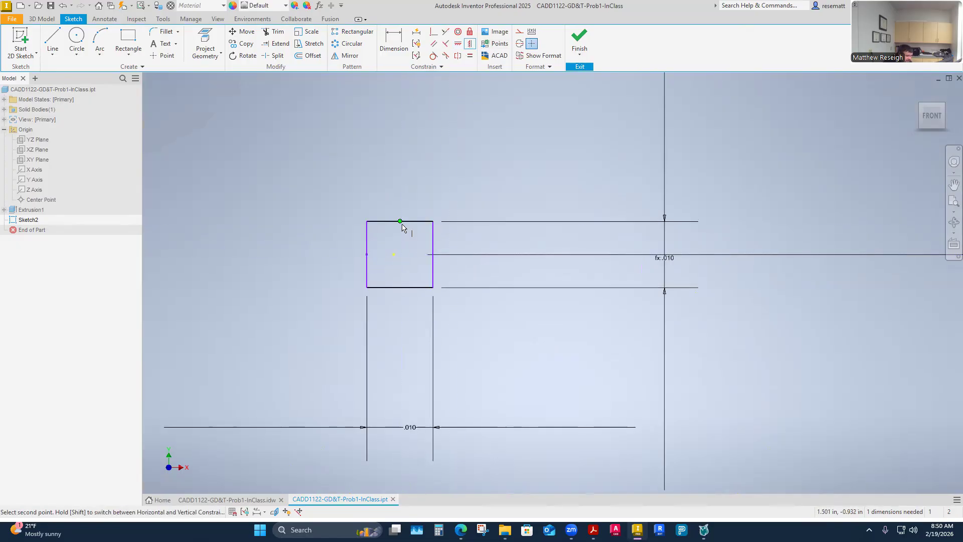
{"action": "left_click", "coordinate": [394, 254]}
{"action": "key", "text": "Escape"}
{"action": "left_click_drag", "start_coordinate": [401, 429], "coordinate": [402, 341]}
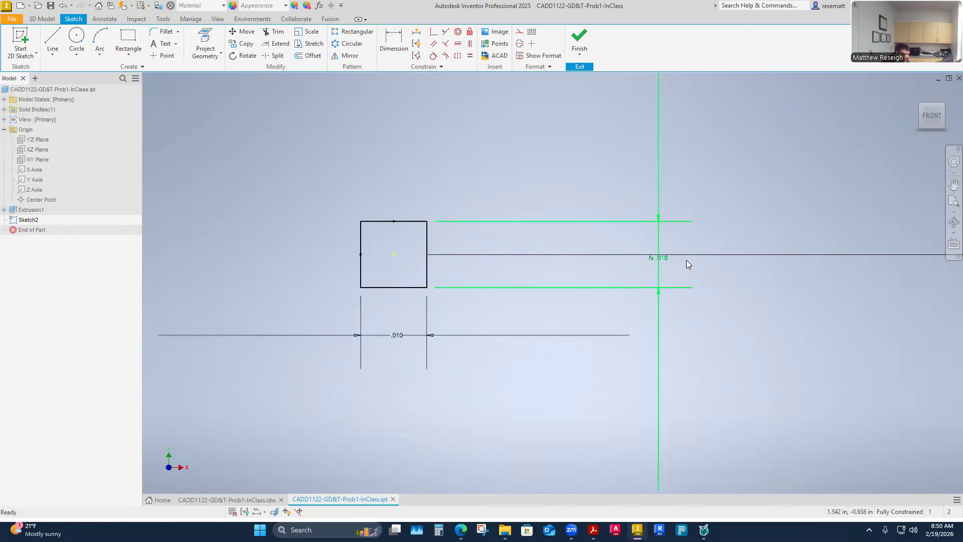
- Bring the square's height dimension closer to its right side
{"action": "left_click_drag", "start_coordinate": [667, 259], "coordinate": [472, 257]}
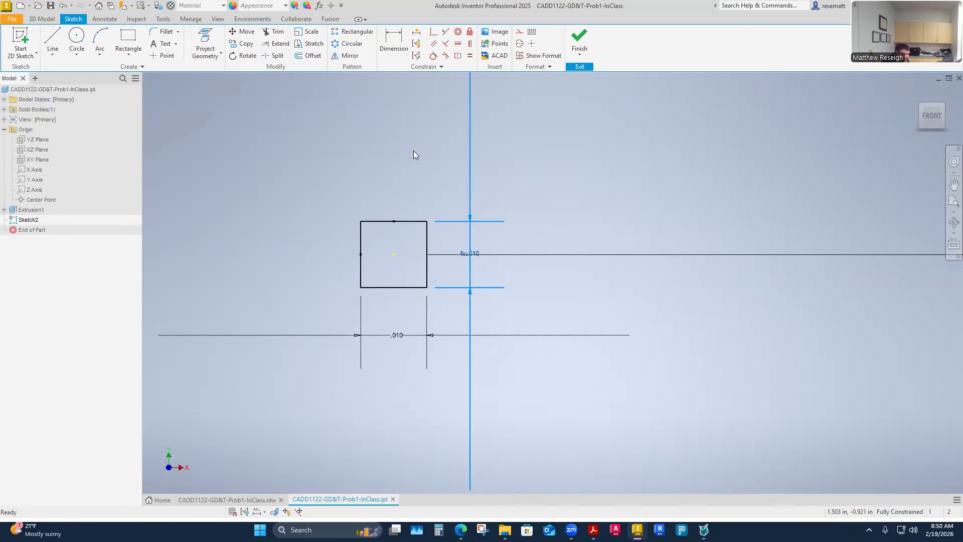
{"action": "scroll", "coordinate": [450, 251], "scroll_direction": "up", "scroll_amount": 5}
{"action": "scroll", "coordinate": [446, 262], "scroll_direction": "down", "scroll_amount": 8}
{"action": "scroll", "coordinate": [434, 276], "scroll_direction": "up", "scroll_amount": 3}
{"action": "scroll", "coordinate": [437, 279], "scroll_direction": "up", "scroll_amount": 4}
{"action": "scroll", "coordinate": [437, 278], "scroll_direction": "down", "scroll_amount": 4}
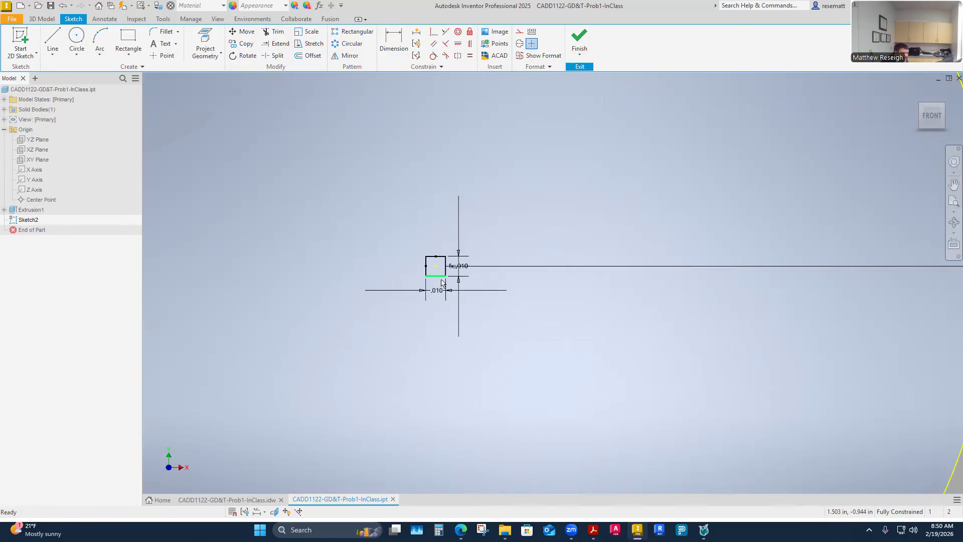
- Examine the small tolerance square at the hole's center in relation to the whole hole outline
{"action": "scroll", "coordinate": [438, 274], "scroll_direction": "down", "scroll_amount": 2}
{"action": "scroll", "coordinate": [441, 278], "scroll_direction": "up", "scroll_amount": 6}
{"action": "scroll", "coordinate": [428, 287], "scroll_direction": "up", "scroll_amount": 4}
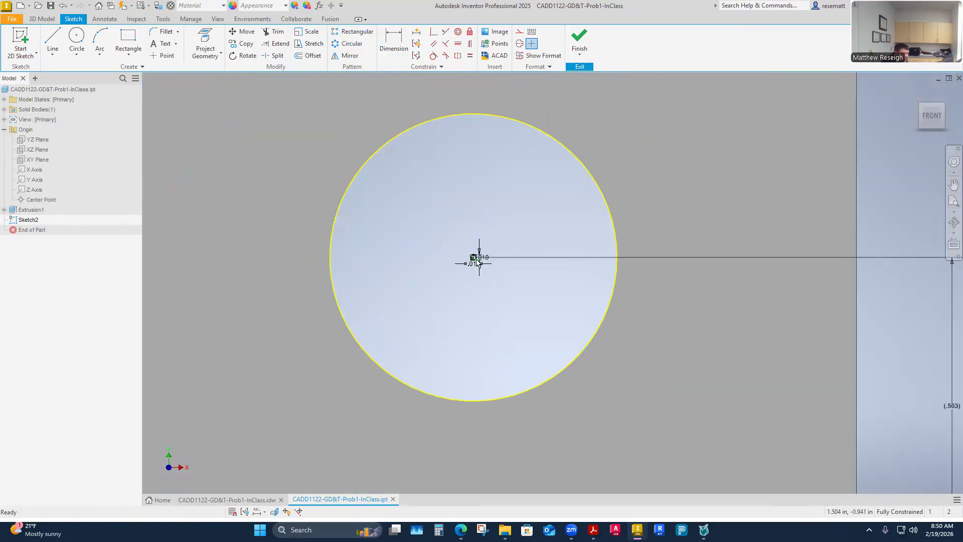
{"action": "scroll", "coordinate": [476, 274], "scroll_direction": "up", "scroll_amount": 4}
{"action": "scroll", "coordinate": [474, 271], "scroll_direction": "up", "scroll_amount": 4}
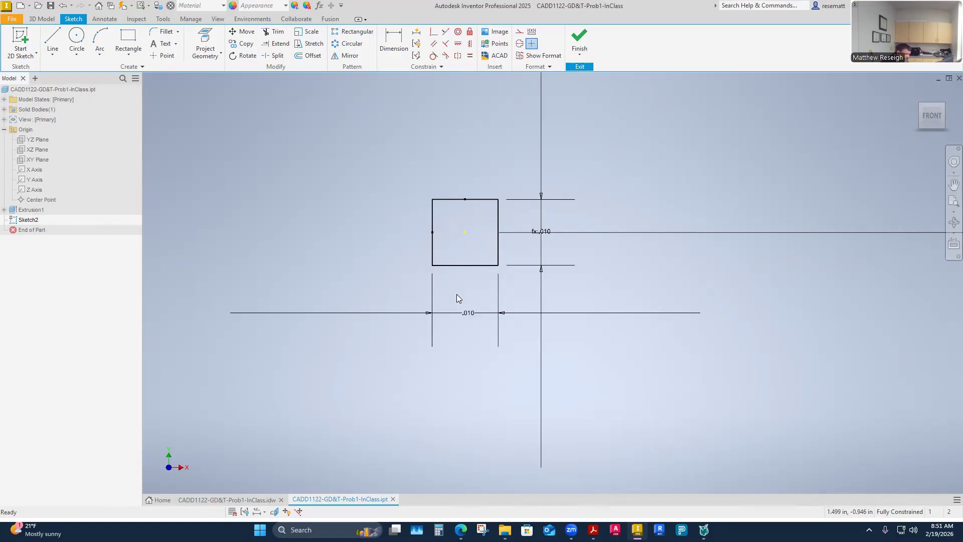
{"action": "scroll", "coordinate": [452, 292], "scroll_direction": "down", "scroll_amount": 2}
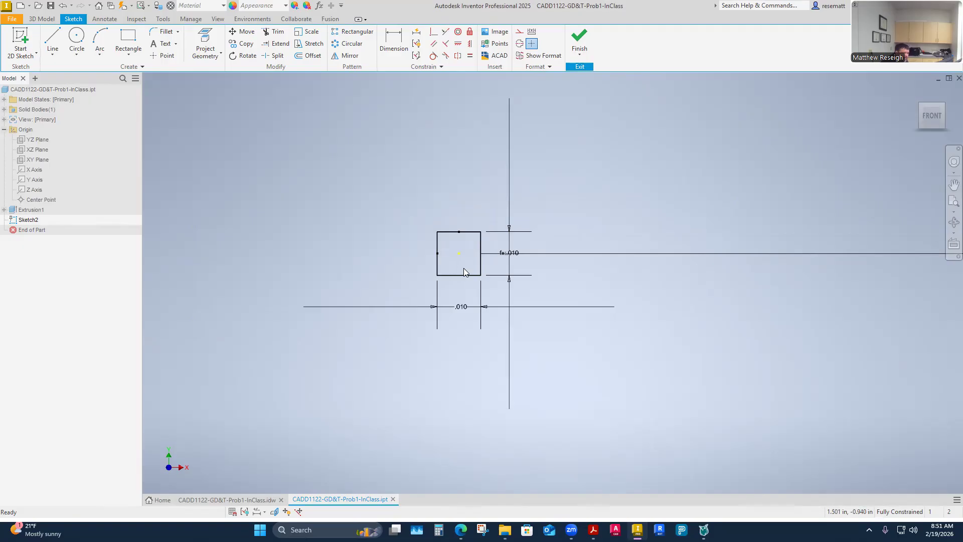
{"action": "scroll", "coordinate": [464, 270], "scroll_direction": "down", "scroll_amount": 5}
{"action": "scroll", "coordinate": [465, 273], "scroll_direction": "up", "scroll_amount": 2}
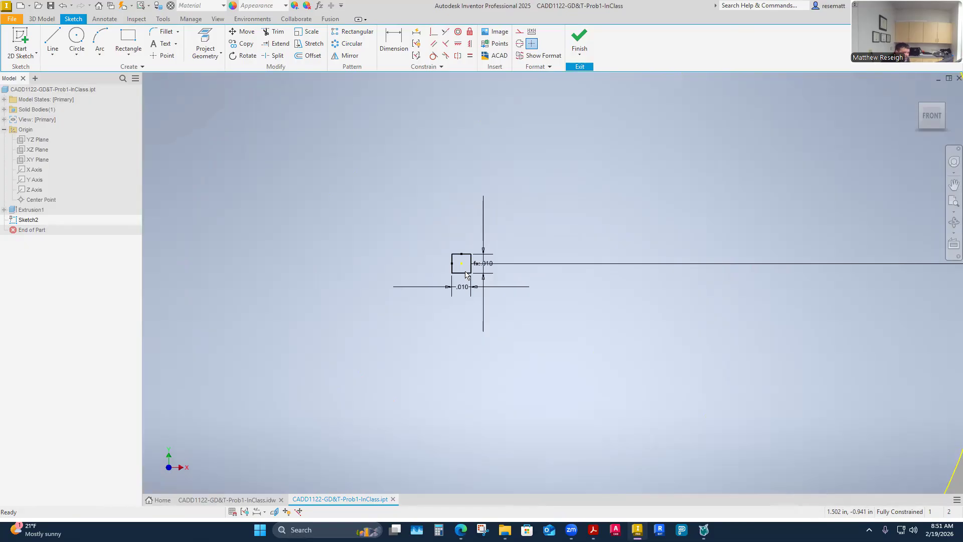
{"action": "scroll", "coordinate": [467, 286], "scroll_direction": "down", "scroll_amount": 2}
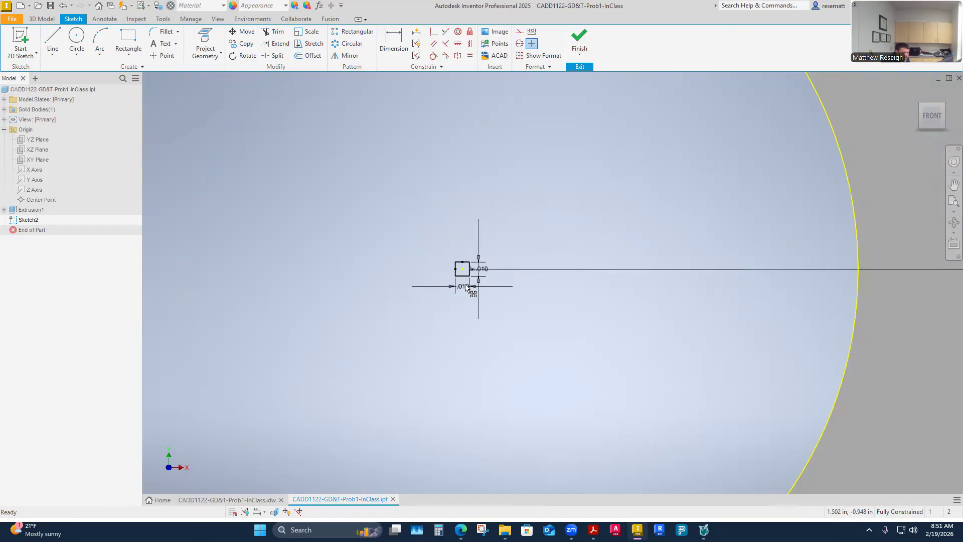
{"action": "scroll", "coordinate": [467, 286], "scroll_direction": "down", "scroll_amount": 4}
{"action": "scroll", "coordinate": [466, 283], "scroll_direction": "up", "scroll_amount": 5}
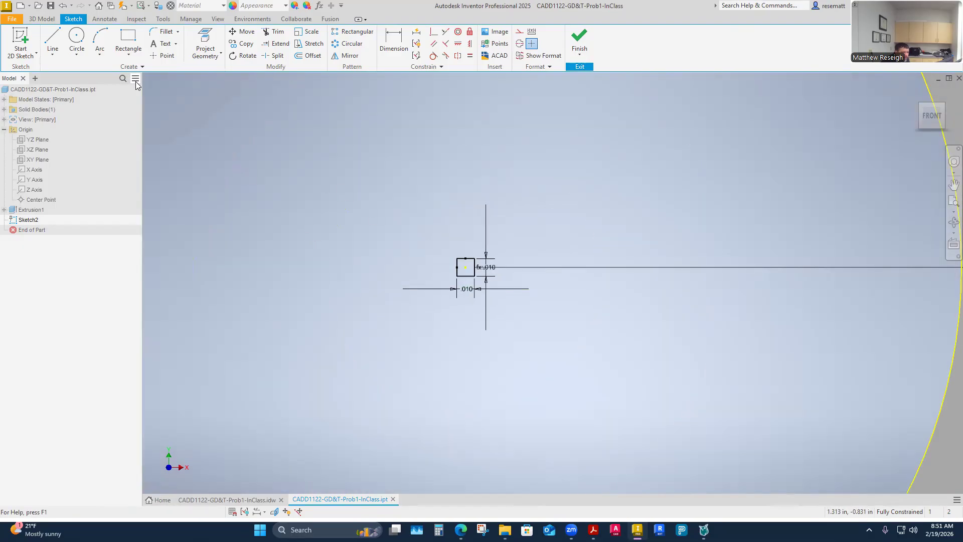
- Draw a .5625 in diameter circle centered on the lower-right hole's center point
{"action": "left_click", "coordinate": [78, 39]}
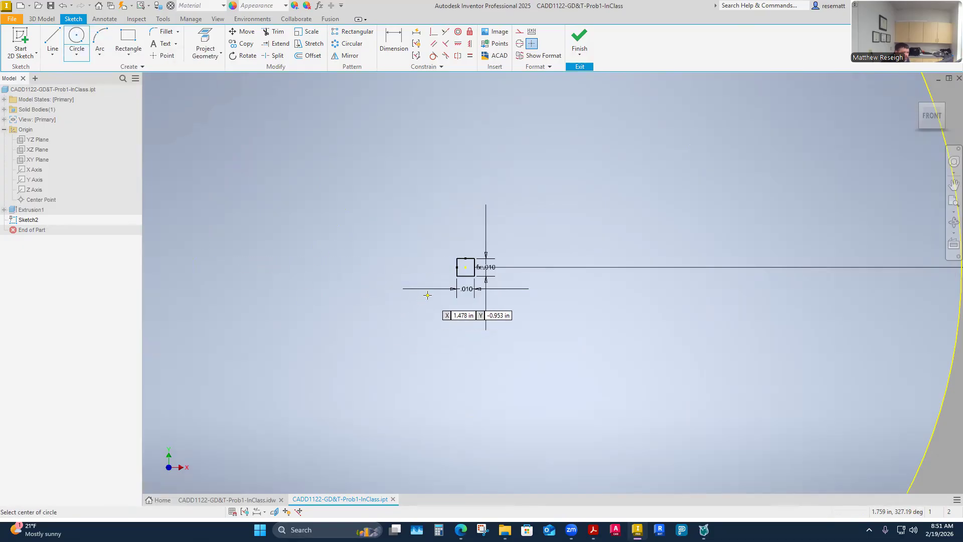
{"action": "left_click", "coordinate": [466, 267]}
{"action": "scroll", "coordinate": [466, 266], "scroll_direction": "up", "scroll_amount": 6}
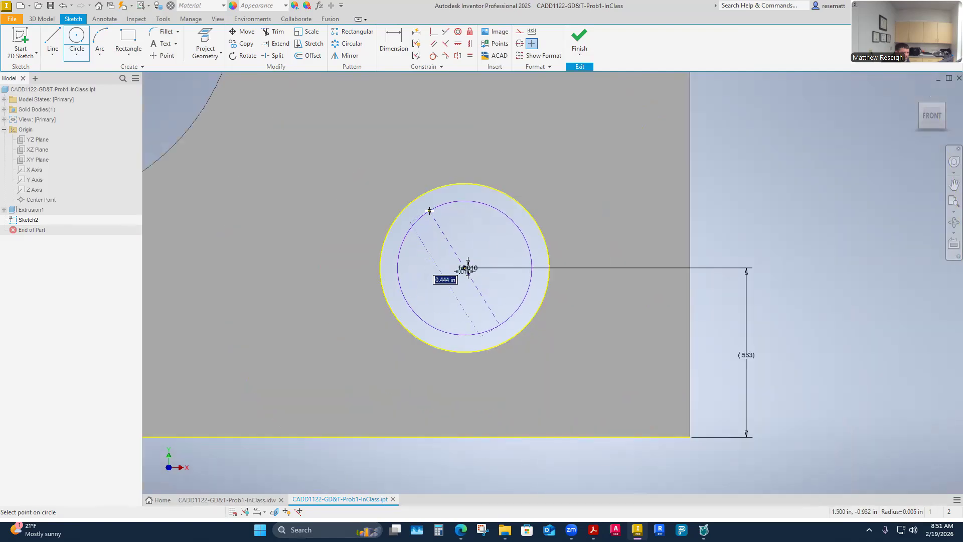
{"action": "type", "text": ".5625"}
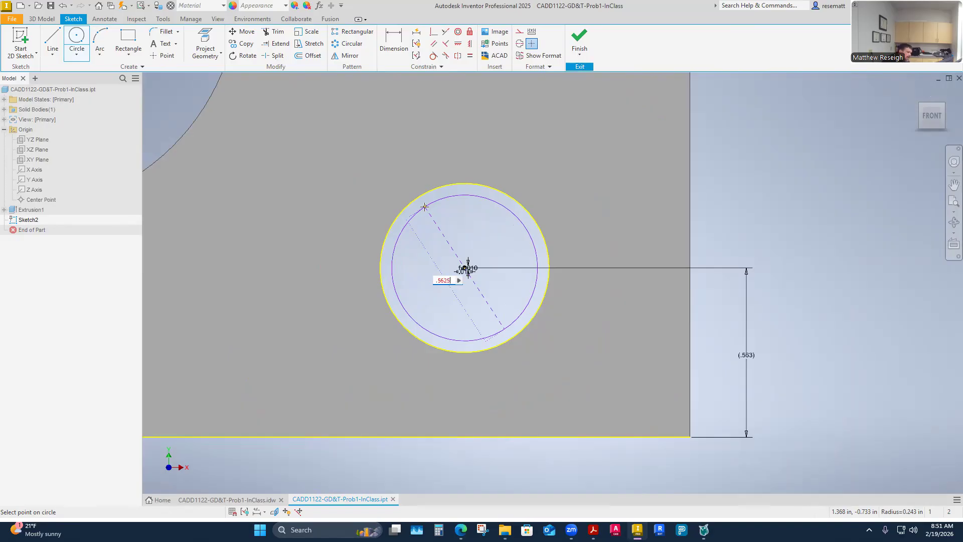
{"action": "key", "text": "Return"}
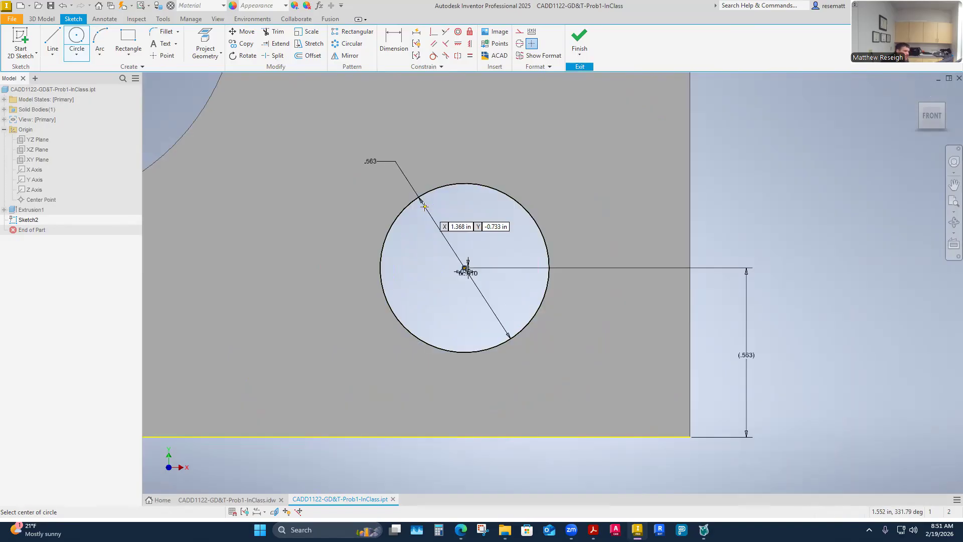
{"action": "key", "text": "Escape"}
- Check the constraints at the circle's center point and undo the centered circle
{"action": "scroll", "coordinate": [466, 271], "scroll_direction": "up", "scroll_amount": 3}
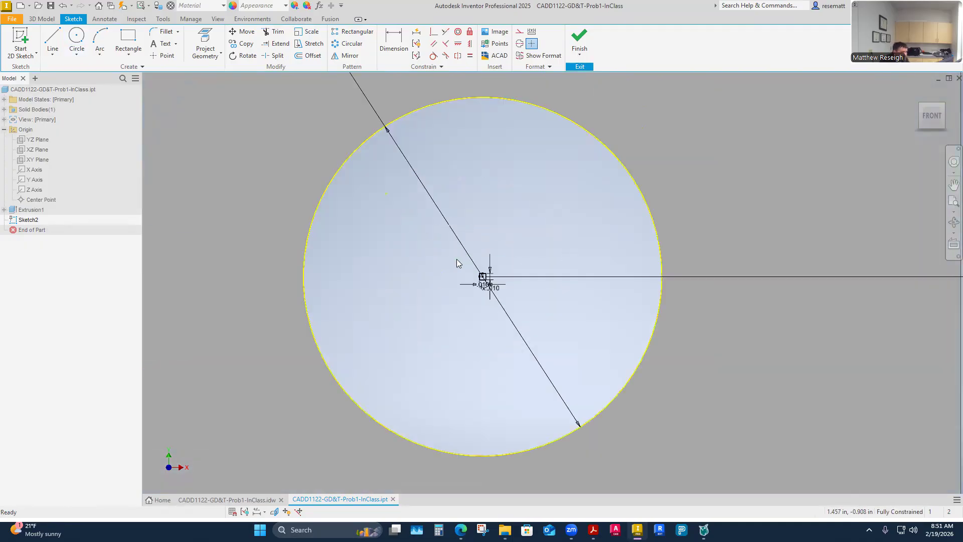
{"action": "scroll", "coordinate": [490, 283], "scroll_direction": "up", "scroll_amount": 4}
{"action": "left_click", "coordinate": [437, 243]}
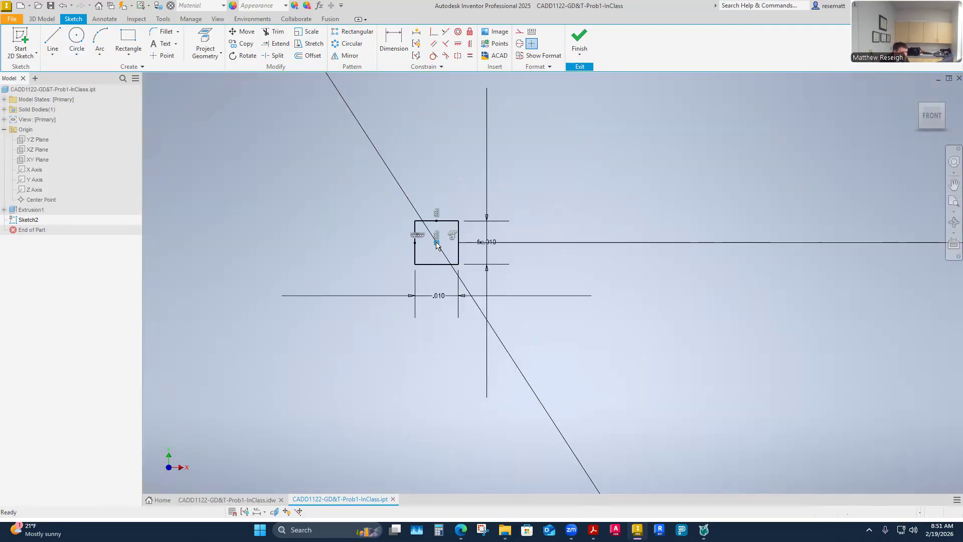
{"action": "left_click", "coordinate": [452, 236]}
{"action": "key", "text": "Escape"}
{"action": "left_click", "coordinate": [63, 6]}
- Draw a .5625 in diameter circle with its center unattached, slightly above and left of the tolerance square
{"action": "scroll", "coordinate": [295, 287], "scroll_direction": "down", "scroll_amount": 4}
{"action": "scroll", "coordinate": [311, 290], "scroll_direction": "up", "scroll_amount": 2}
{"action": "scroll", "coordinate": [316, 293], "scroll_direction": "down", "scroll_amount": 8}
{"action": "scroll", "coordinate": [298, 293], "scroll_direction": "up", "scroll_amount": 6}
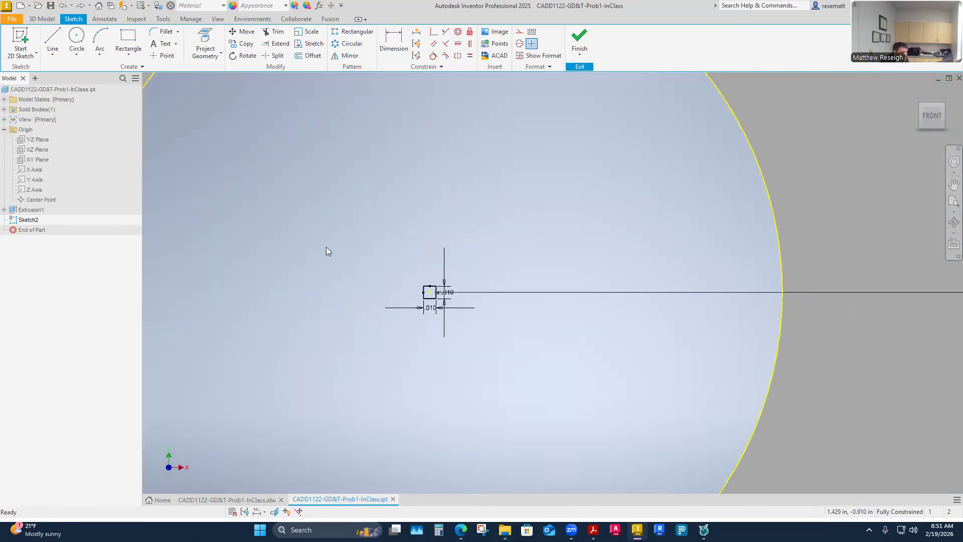
{"action": "left_click", "coordinate": [76, 38]}
{"action": "left_click", "coordinate": [415, 267]}
{"action": "type", "text": ".5625"}
{"action": "key", "text": "Return"}
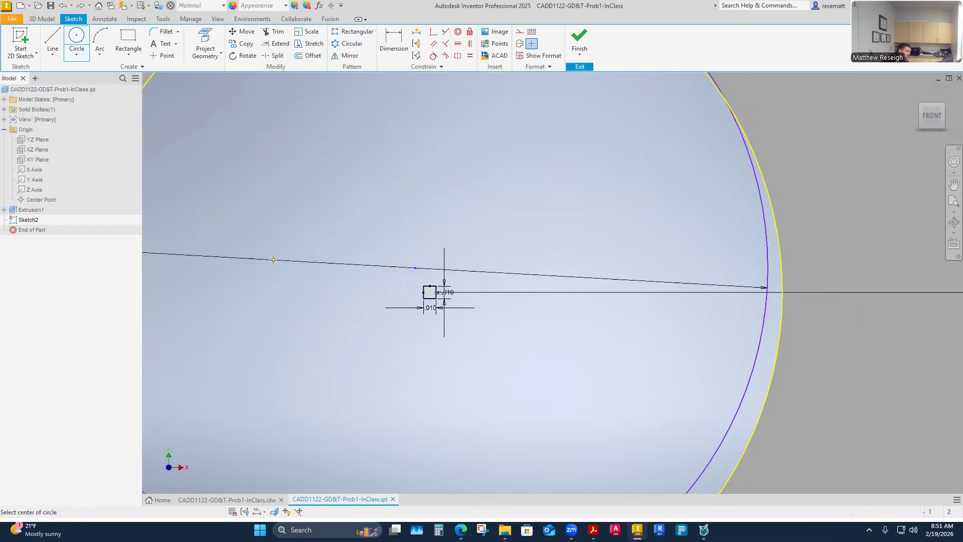
{"action": "key", "text": "Escape"}
- Move the circle's center to the upper-left corner area of the tolerance square and compare the circle with the hole's edge
{"action": "scroll", "coordinate": [424, 279], "scroll_direction": "up", "scroll_amount": 4}
{"action": "scroll", "coordinate": [423, 278], "scroll_direction": "down", "scroll_amount": 3}
{"action": "scroll", "coordinate": [412, 263], "scroll_direction": "up", "scroll_amount": 4}
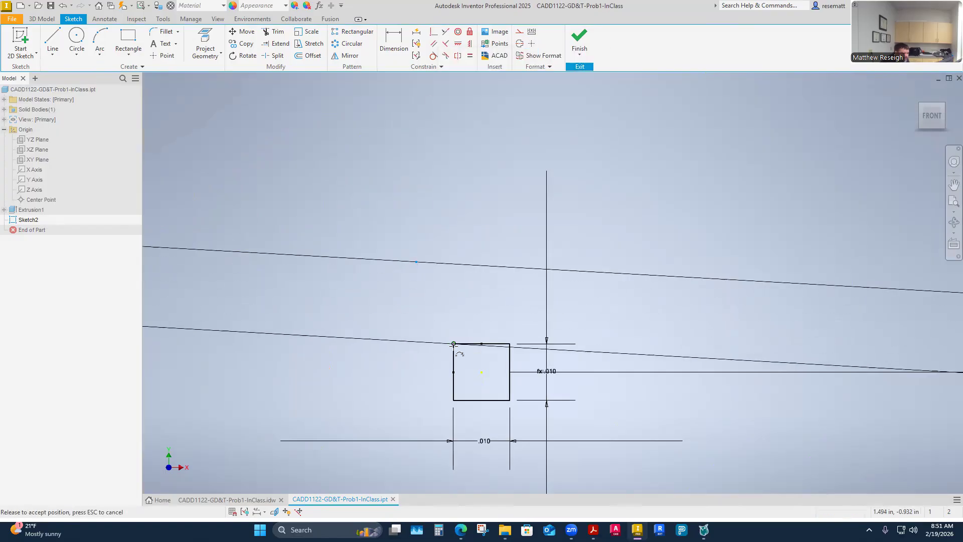
{"action": "scroll", "coordinate": [392, 316], "scroll_direction": "down", "scroll_amount": 4}
{"action": "scroll", "coordinate": [393, 315], "scroll_direction": "down", "scroll_amount": 5}
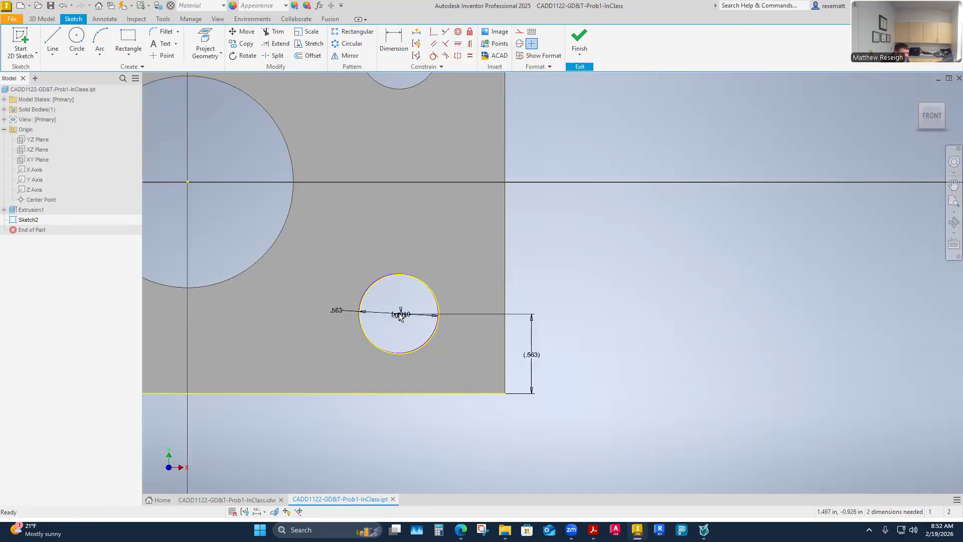
- Move the circle's center to the upper-right area inside the tolerance square and compare it with the hole's edge
{"action": "scroll", "coordinate": [390, 317], "scroll_direction": "up", "scroll_amount": 4}
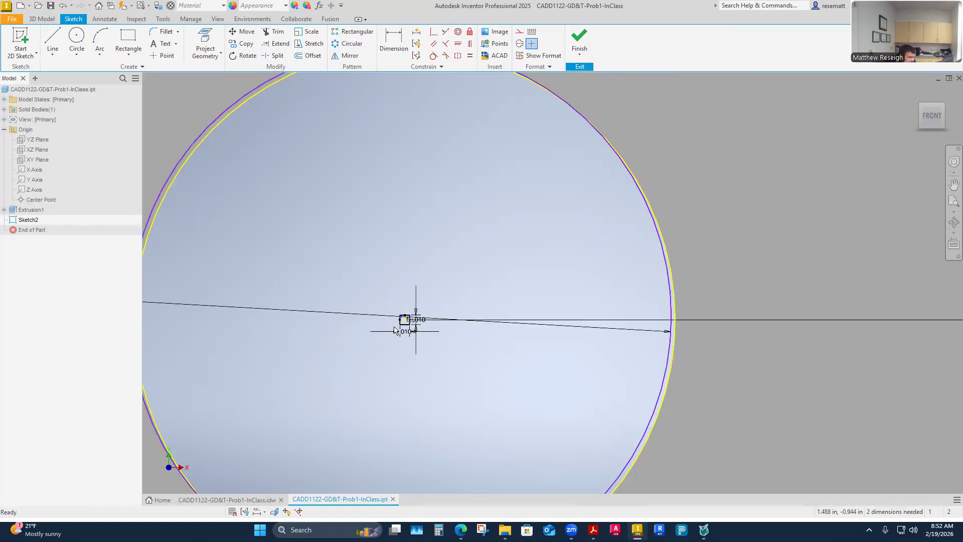
{"action": "scroll", "coordinate": [402, 324], "scroll_direction": "up", "scroll_amount": 2}
{"action": "mouse_move", "coordinate": [404, 315]}
{"action": "left_mouse_down"}
{"action": "mouse_move", "coordinate": [417, 309]}
{"action": "mouse_move", "coordinate": [420, 319]}
{"action": "left_mouse_up"}
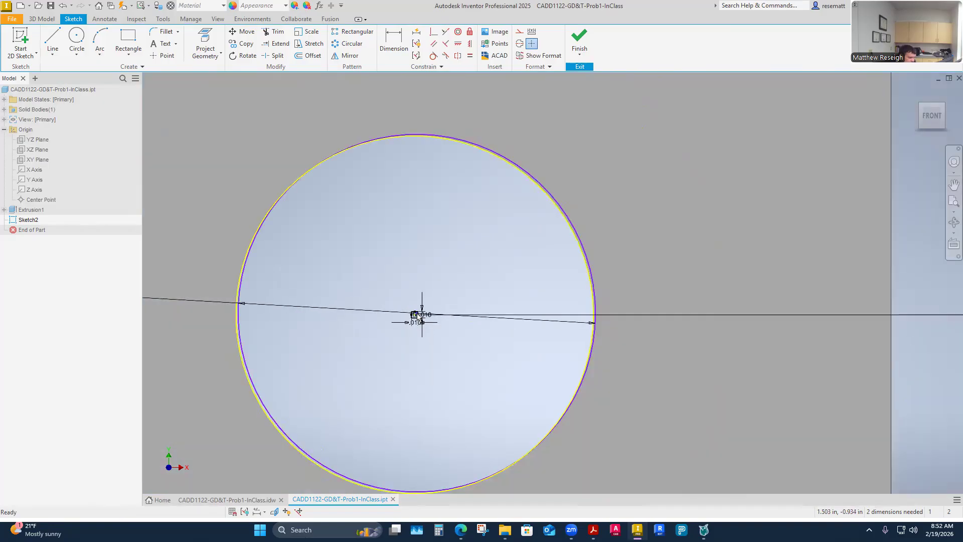
{"action": "scroll", "coordinate": [420, 318], "scroll_direction": "down", "scroll_amount": 3}
- Shift the circle's center to the lower-right area of the tolerance square and compare the circle with the hole's edge
{"action": "scroll", "coordinate": [419, 318], "scroll_direction": "up", "scroll_amount": 4}
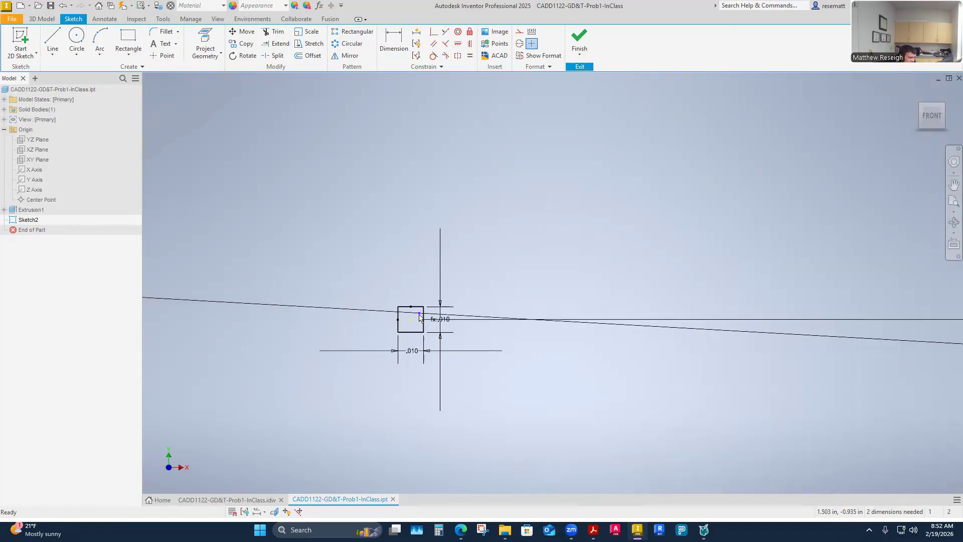
{"action": "left_click_drag", "start_coordinate": [420, 314], "coordinate": [419, 327]}
{"action": "scroll", "coordinate": [422, 325], "scroll_direction": "down", "scroll_amount": 8}
{"action": "scroll", "coordinate": [434, 330], "scroll_direction": "up", "scroll_amount": 3}
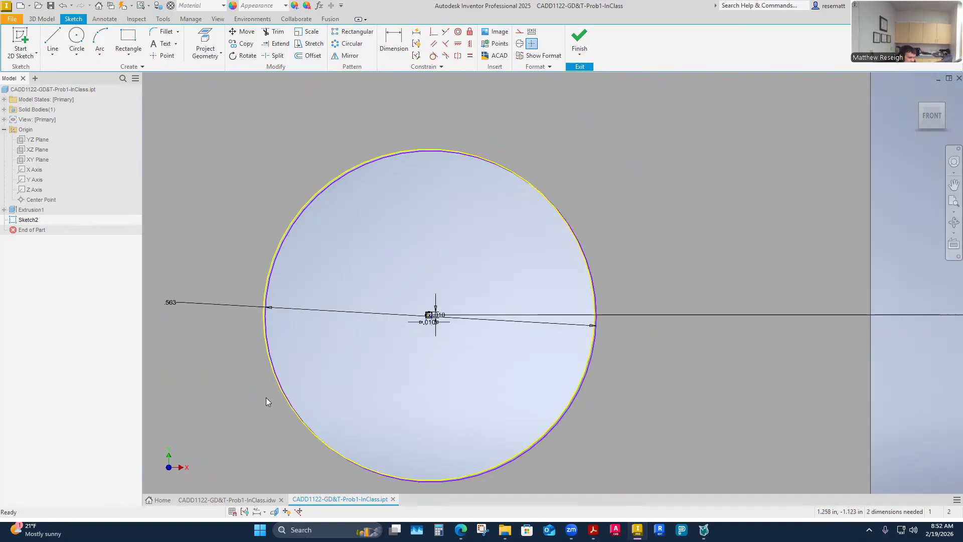
{"action": "scroll", "coordinate": [435, 325], "scroll_direction": "up", "scroll_amount": 6}
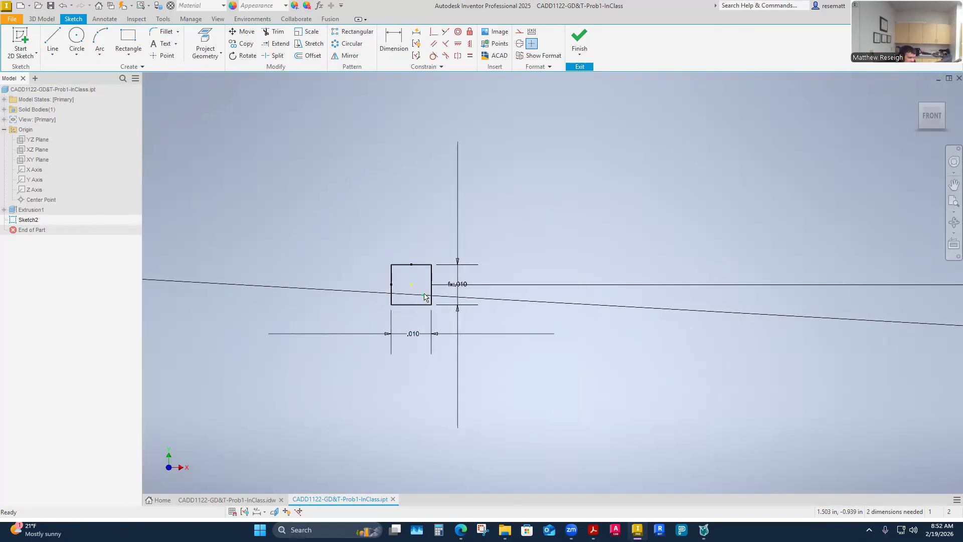
{"action": "left_click_drag", "start_coordinate": [424, 297], "coordinate": [426, 299]}
{"action": "scroll", "coordinate": [424, 326], "scroll_direction": "down", "scroll_amount": 6}
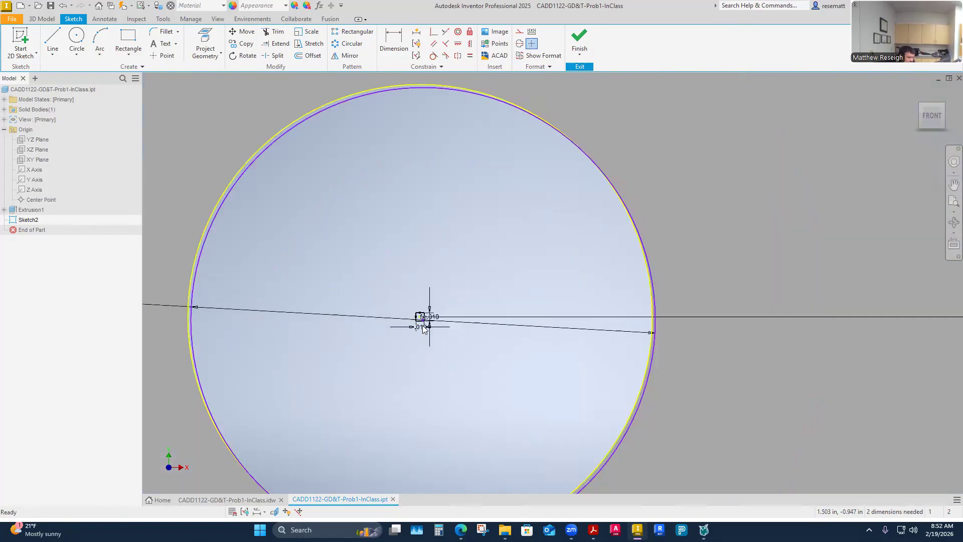
- Move the circle's center from the lower-right to the upper-left area of the tolerance square and check the hole offset
{"action": "scroll", "coordinate": [424, 321], "scroll_direction": "up", "scroll_amount": 3}
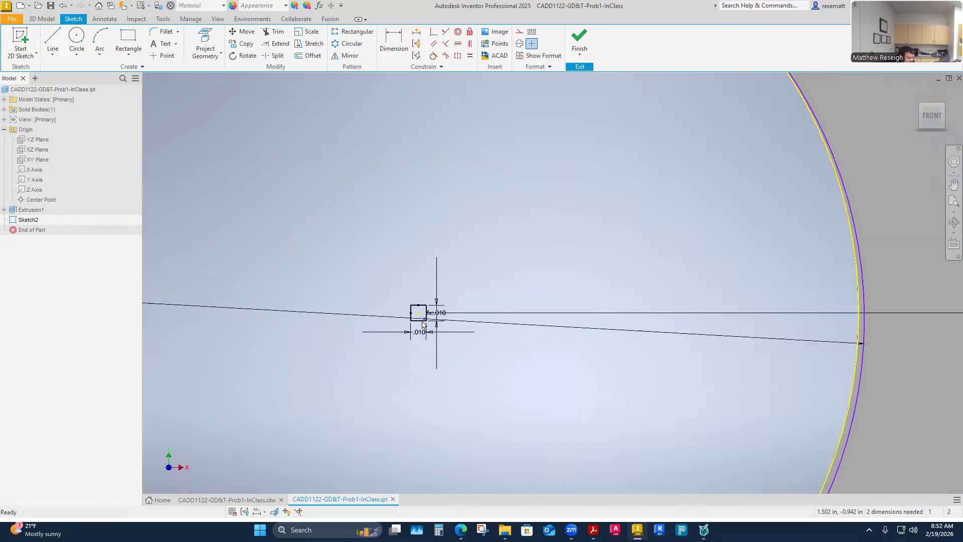
{"action": "left_click_drag", "start_coordinate": [424, 321], "coordinate": [413, 307]}
{"action": "scroll", "coordinate": [426, 331], "scroll_direction": "down", "scroll_amount": 4}
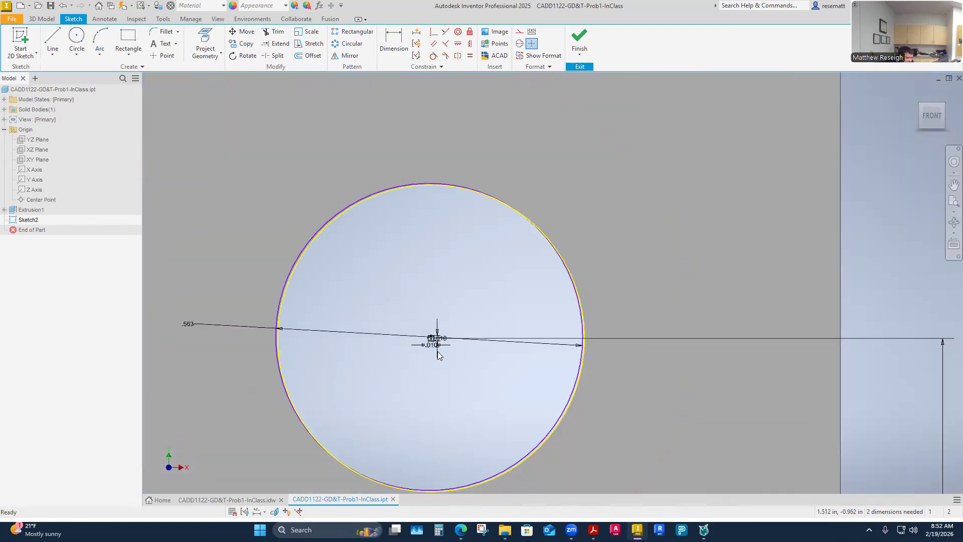
{"action": "scroll", "coordinate": [438, 355], "scroll_direction": "up", "scroll_amount": 3}
{"action": "scroll", "coordinate": [431, 346], "scroll_direction": "down", "scroll_amount": 2}
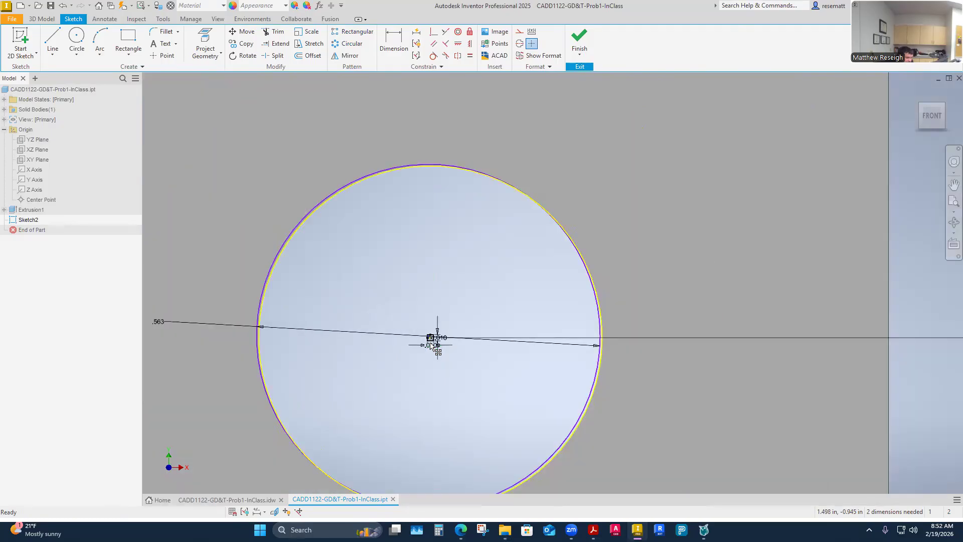
- Move the circle's center across the tolerance square to just inside its upper-right corner and view the whole circle
{"action": "scroll", "coordinate": [431, 345], "scroll_direction": "up", "scroll_amount": 5}
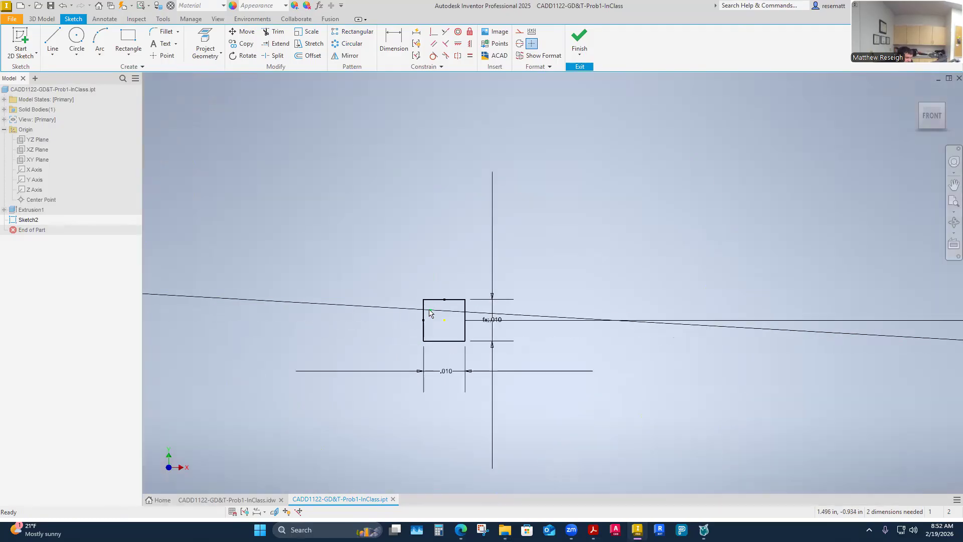
{"action": "mouse_move", "coordinate": [430, 310]}
{"action": "left_mouse_down"}
{"action": "mouse_move", "coordinate": [457, 304]}
{"action": "mouse_move", "coordinate": [460, 321]}
{"action": "mouse_move", "coordinate": [460, 306]}
{"action": "left_mouse_up"}
{"action": "scroll", "coordinate": [479, 340], "scroll_direction": "down", "scroll_amount": 3}
{"action": "scroll", "coordinate": [482, 341], "scroll_direction": "down", "scroll_amount": 3}
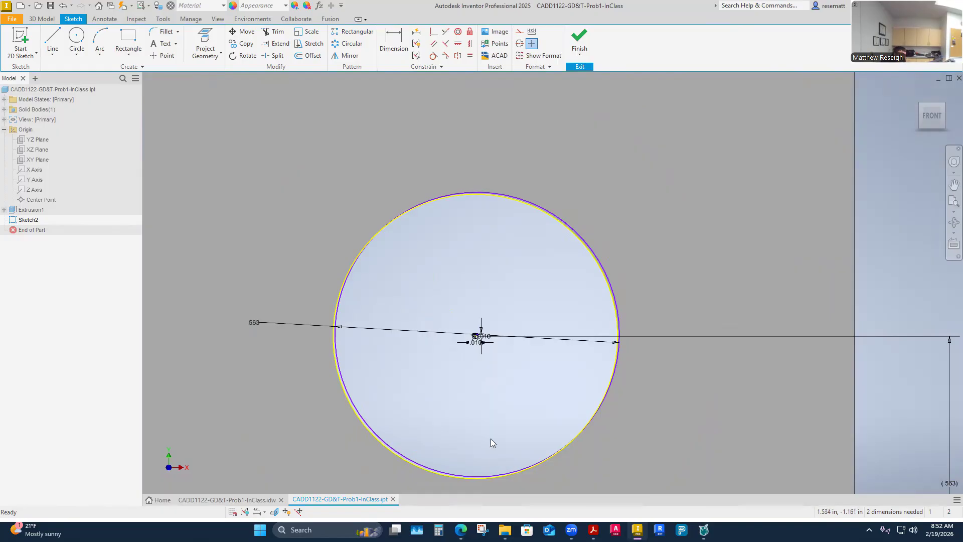
- Attach the circle's center to the tolerance square's upper-right corner and compare the shifted circle with the hole's edge
{"action": "scroll", "coordinate": [476, 331], "scroll_direction": "up", "scroll_amount": 4}
{"action": "scroll", "coordinate": [465, 281], "scroll_direction": "up", "scroll_amount": 4}
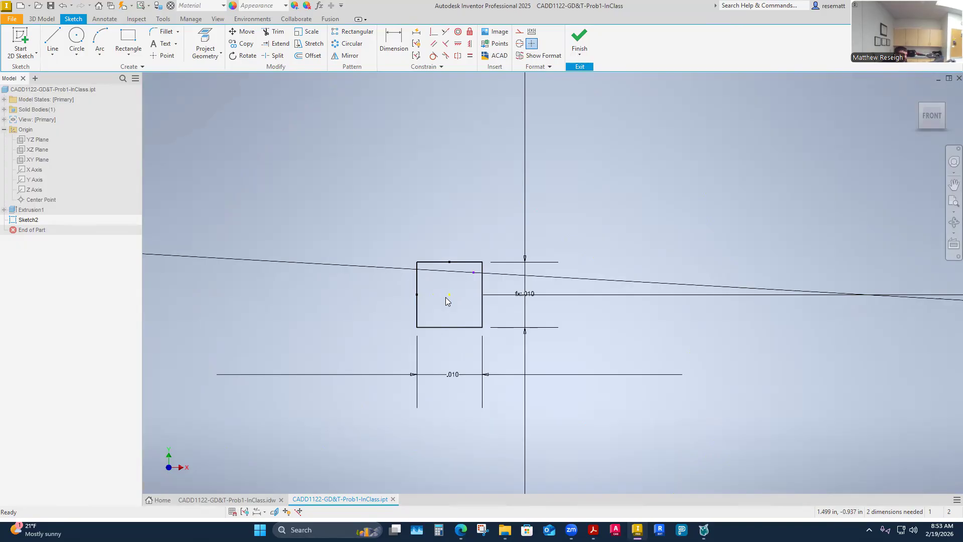
{"action": "mouse_move", "coordinate": [474, 274]}
{"action": "left_mouse_down"}
{"action": "mouse_move", "coordinate": [489, 267]}
{"action": "mouse_move", "coordinate": [484, 262]}
{"action": "left_mouse_up"}
{"action": "scroll", "coordinate": [508, 334], "scroll_direction": "up", "scroll_amount": 5}
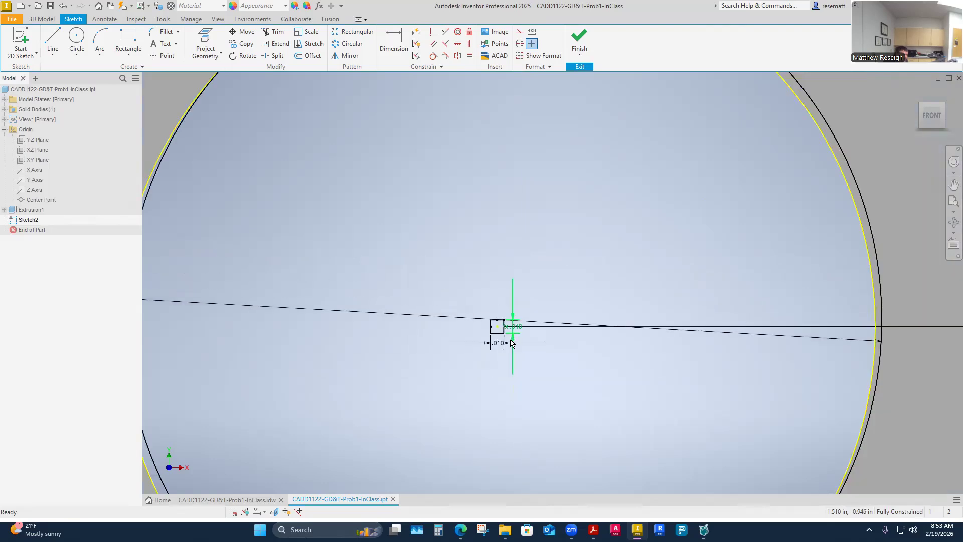
{"action": "scroll", "coordinate": [511, 342], "scroll_direction": "up", "scroll_amount": 3}
{"action": "scroll", "coordinate": [511, 343], "scroll_direction": "down", "scroll_amount": 2}
{"action": "scroll", "coordinate": [511, 343], "scroll_direction": "up", "scroll_amount": 4}
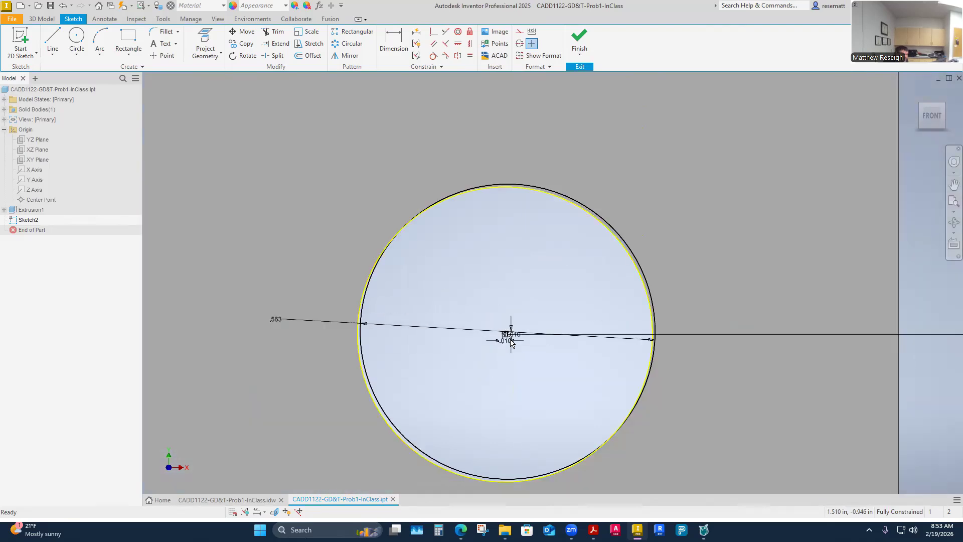
{"action": "mouse_move", "coordinate": [526, 357]}
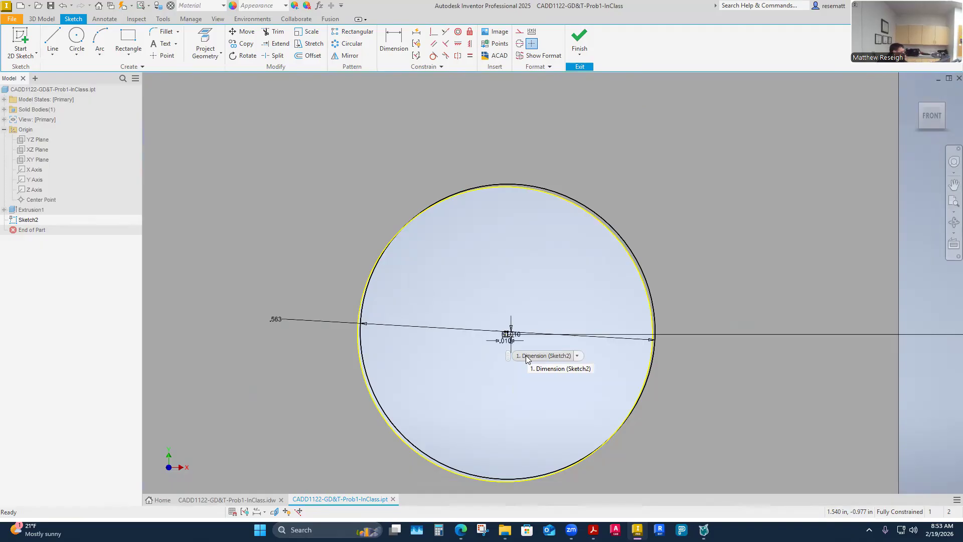
{"action": "scroll", "coordinate": [516, 347], "scroll_direction": "up", "scroll_amount": 5}
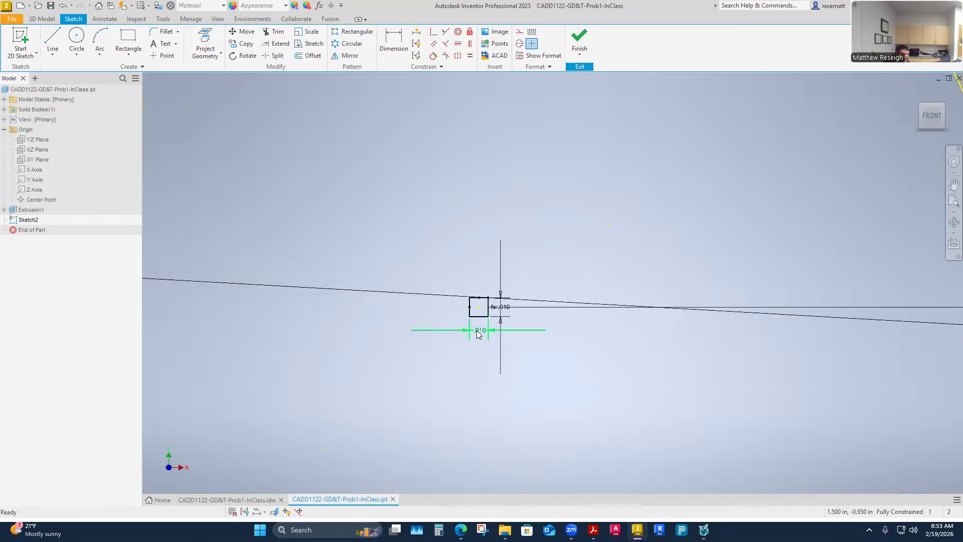
{"action": "scroll", "coordinate": [477, 333], "scroll_direction": "up", "scroll_amount": 3}
{"action": "scroll", "coordinate": [469, 317], "scroll_direction": "up", "scroll_amount": 3}
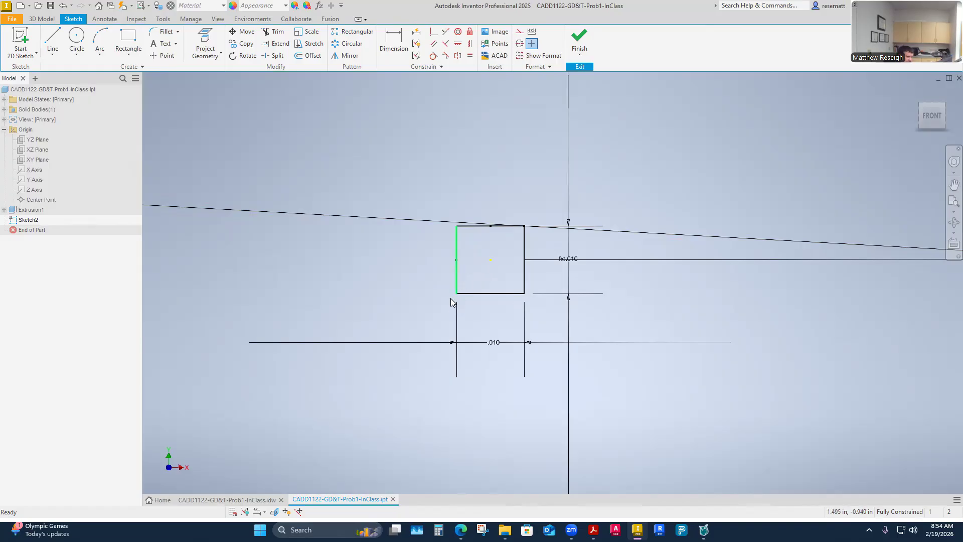
- Draw a circle centered on the tolerance square's center and passing through its corners
{"action": "left_click", "coordinate": [76, 39]}
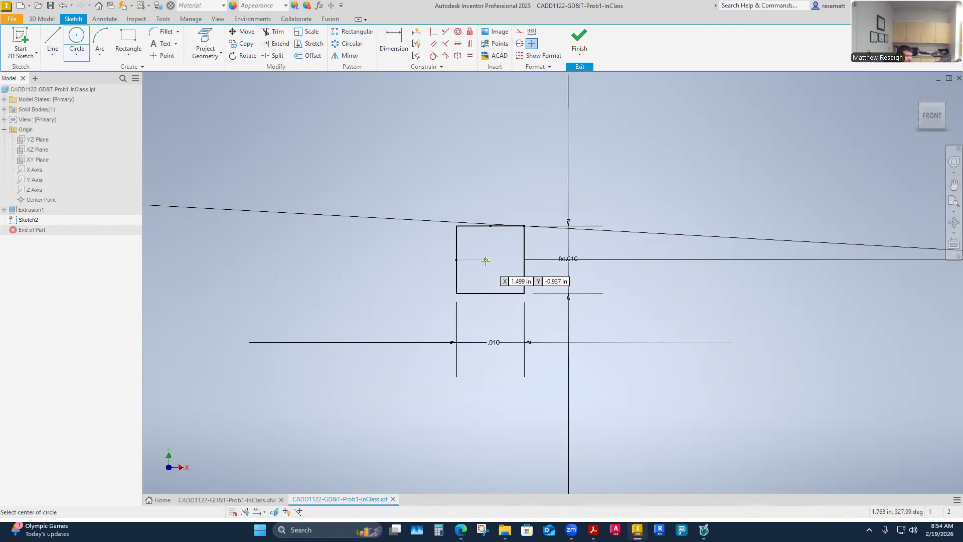
{"action": "left_click", "coordinate": [490, 260]}
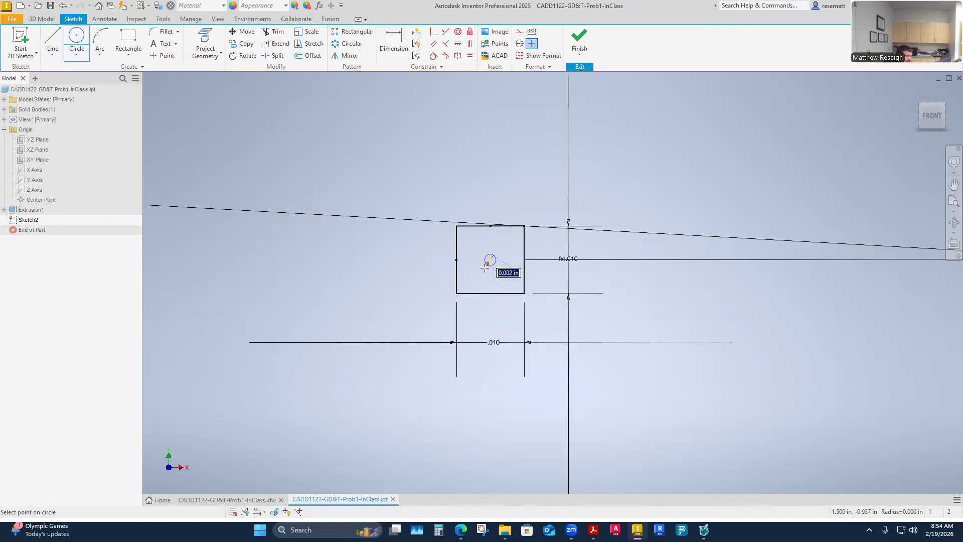
{"action": "left_click", "coordinate": [457, 293]}
{"action": "right_click", "coordinate": [324, 293]}
{"action": "left_click", "coordinate": [353, 296]}
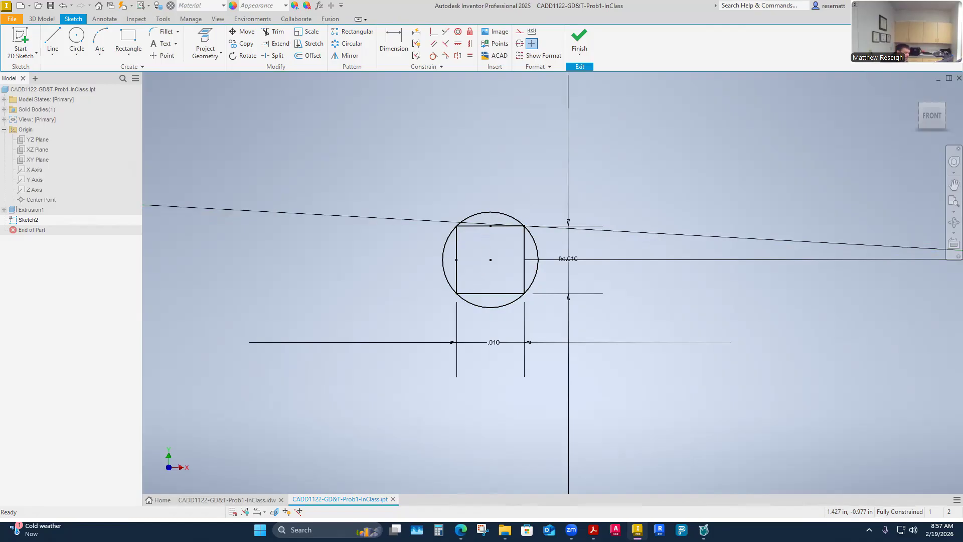
- Examine the shifted circle against the hole's edge and the surrounding plate
{"action": "scroll", "coordinate": [407, 372], "scroll_direction": "up", "scroll_amount": 5}
{"action": "scroll", "coordinate": [426, 358], "scroll_direction": "down", "scroll_amount": 10}
{"action": "scroll", "coordinate": [443, 350], "scroll_direction": "down", "scroll_amount": 5}
{"action": "scroll", "coordinate": [442, 357], "scroll_direction": "up", "scroll_amount": 5}
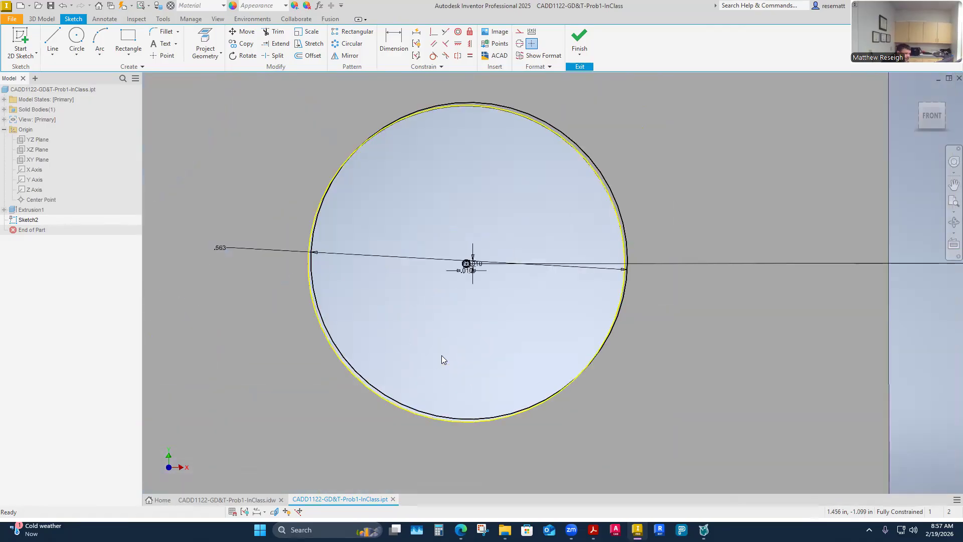
{"action": "scroll", "coordinate": [442, 356], "scroll_direction": "down", "scroll_amount": 3}
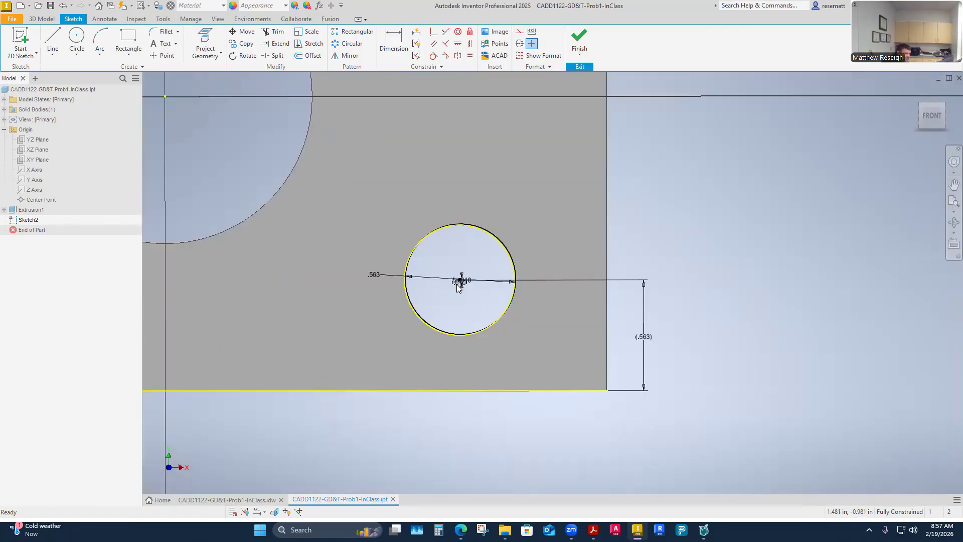
{"action": "scroll", "coordinate": [458, 281], "scroll_direction": "up", "scroll_amount": 5}
{"action": "scroll", "coordinate": [475, 335], "scroll_direction": "down", "scroll_amount": 5}
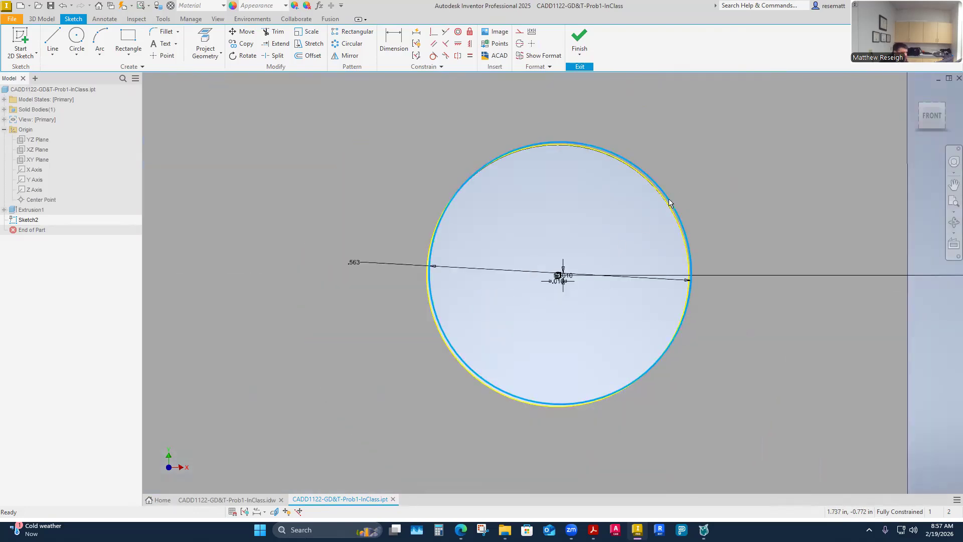
- Replace the shifted circle with a new .5625 in diameter circle centered off-center inside the hole
{"action": "left_click", "coordinate": [74, 37]}
{"action": "left_click", "coordinate": [528, 211]}
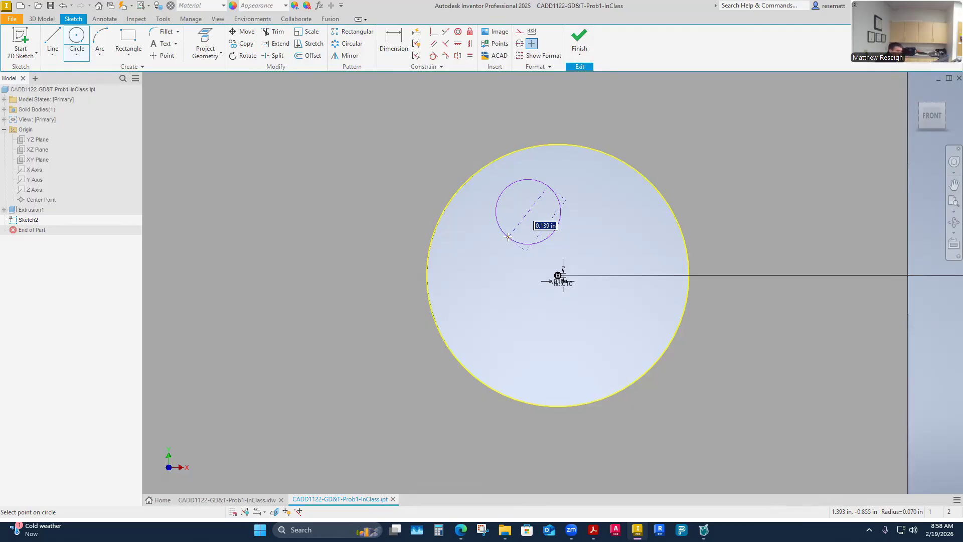
{"action": "scroll", "coordinate": [537, 278], "scroll_direction": "up", "scroll_amount": 3}
{"action": "scroll", "coordinate": [537, 278], "scroll_direction": "up", "scroll_amount": 1}
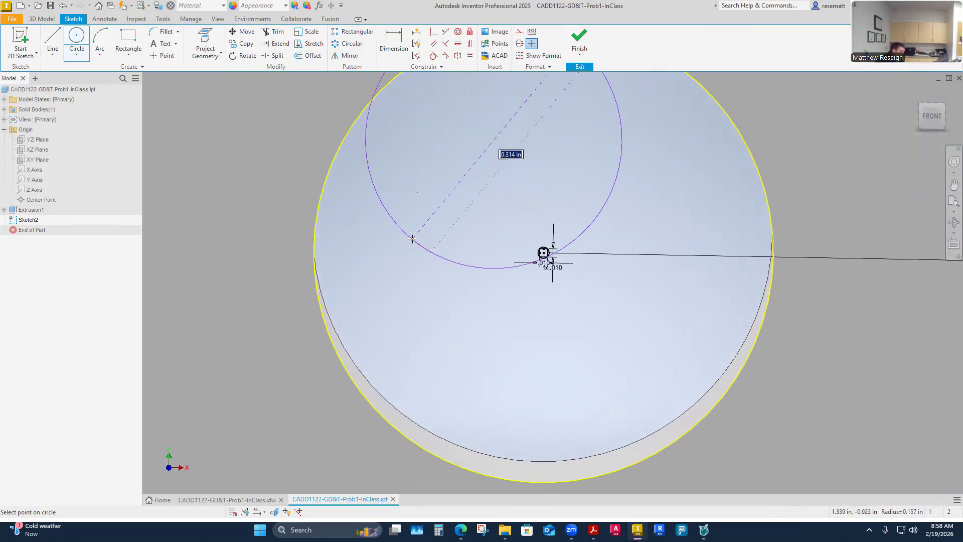
{"action": "type", "text": ".5625"}
{"action": "key", "text": "Return"}
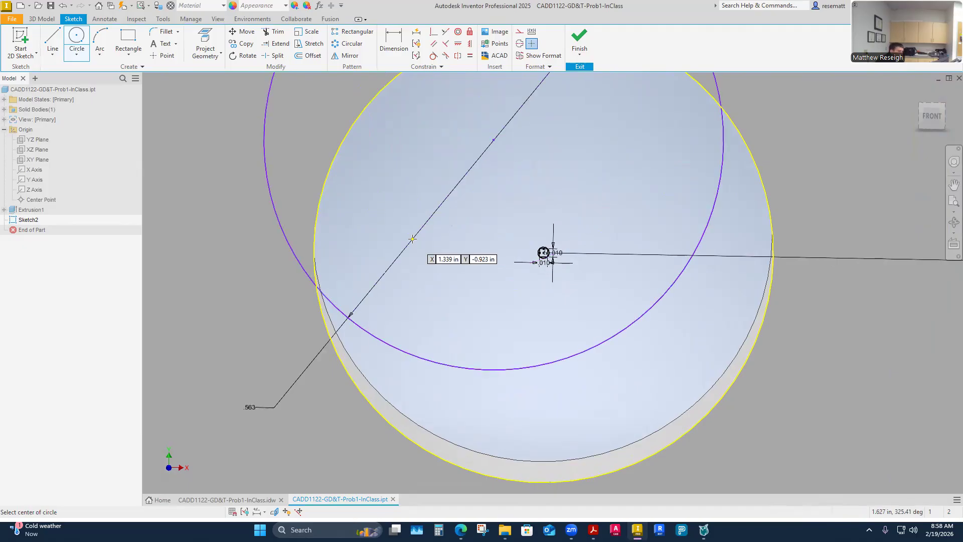
{"action": "key", "text": "Escape"}
- Move the new circle's center close to the upper-left edge of the small round tolerance zone
{"action": "left_click_drag", "start_coordinate": [494, 141], "coordinate": [543, 253]}
{"action": "scroll", "coordinate": [543, 253], "scroll_direction": "up", "scroll_amount": 10}
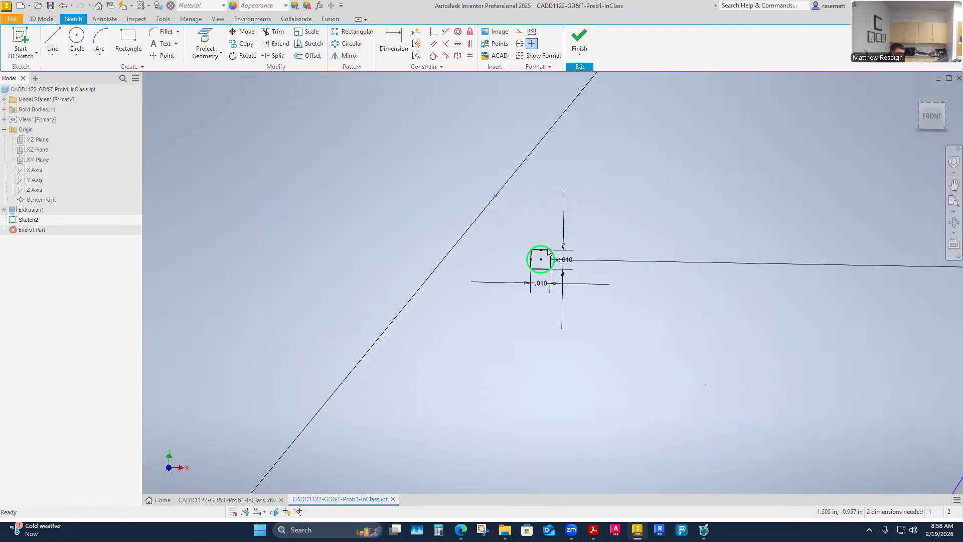
{"action": "scroll", "coordinate": [396, 157], "scroll_direction": "down", "scroll_amount": 3}
{"action": "left_click_drag", "start_coordinate": [385, 123], "coordinate": [440, 190]}
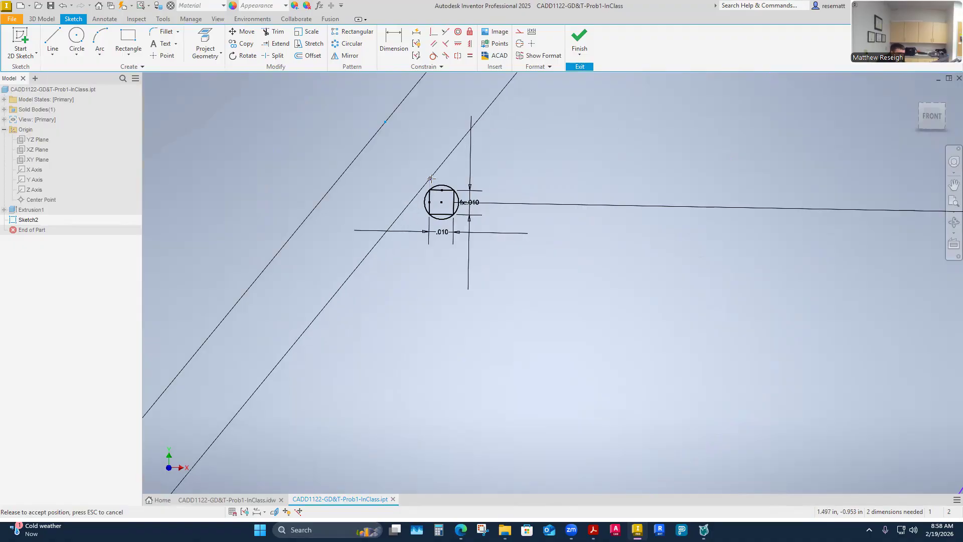
{"action": "scroll", "coordinate": [440, 190], "scroll_direction": "down", "scroll_amount": 4}
{"action": "scroll", "coordinate": [442, 178], "scroll_direction": "up", "scroll_amount": 9}
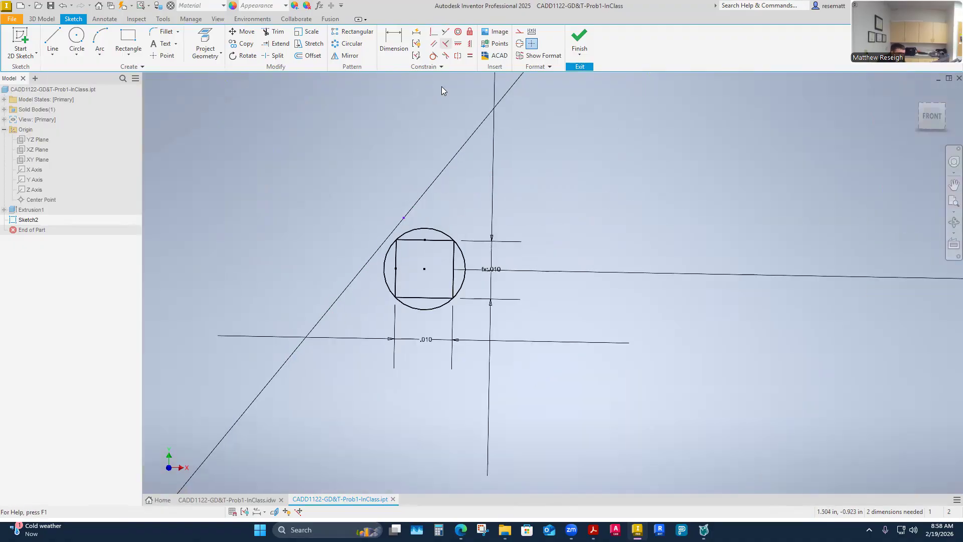
- Constrain the .5625 in circle's center coincident with the round tolerance zone's edge
{"action": "left_click", "coordinate": [434, 31]}
{"action": "left_click", "coordinate": [405, 217]}
{"action": "left_click", "coordinate": [410, 233]}
{"action": "scroll", "coordinate": [434, 216], "scroll_direction": "down", "scroll_amount": 6}
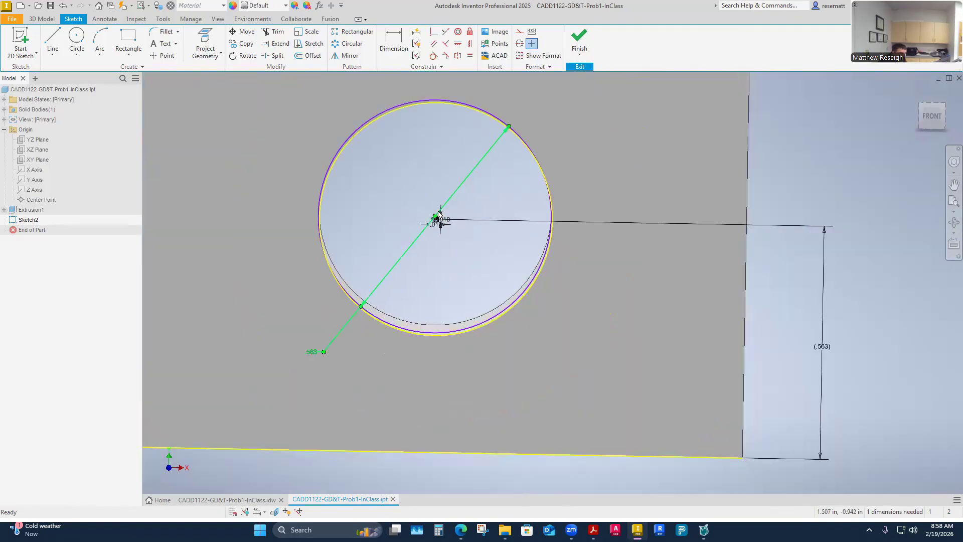
- Try to move the .5625 in circle's center along the round tolerance zone's edge
{"action": "scroll", "coordinate": [431, 214], "scroll_direction": "up", "scroll_amount": 5}
{"action": "scroll", "coordinate": [431, 214], "scroll_direction": "down", "scroll_amount": 2}
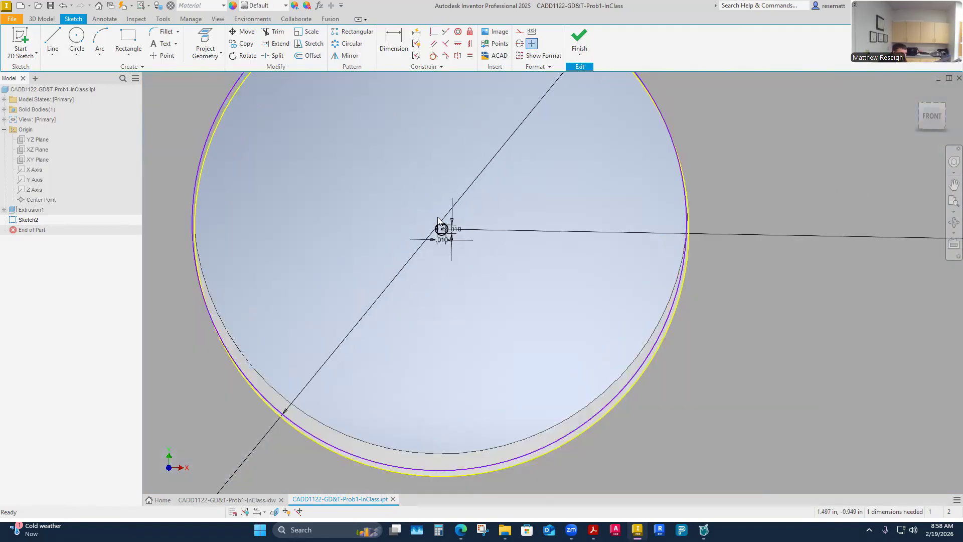
{"action": "scroll", "coordinate": [401, 135], "scroll_direction": "down", "scroll_amount": 3}
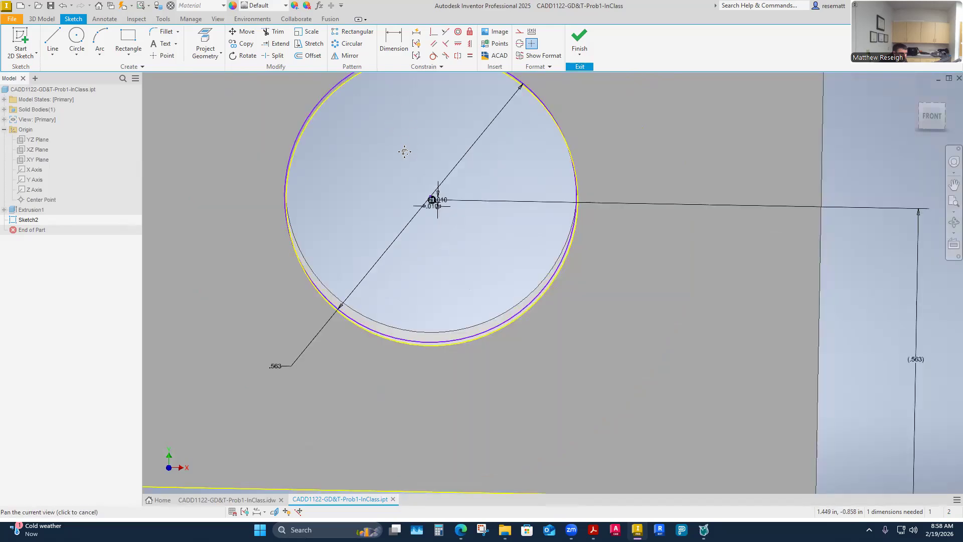
{"action": "scroll", "coordinate": [413, 208], "scroll_direction": "up", "scroll_amount": 1}
{"action": "mouse_move", "coordinate": [423, 227]}
{"action": "left_mouse_down"}
{"action": "mouse_move", "coordinate": [404, 193]}
{"action": "mouse_move", "coordinate": [430, 192]}
{"action": "mouse_move", "coordinate": [428, 226]}
{"action": "mouse_move", "coordinate": [456, 260]}
{"action": "mouse_move", "coordinate": [408, 269]}
{"action": "mouse_move", "coordinate": [371, 213]}
{"action": "mouse_move", "coordinate": [428, 226]}
{"action": "mouse_move", "coordinate": [435, 272]}
{"action": "mouse_move", "coordinate": [355, 269]}
{"action": "mouse_move", "coordinate": [383, 189]}
{"action": "mouse_move", "coordinate": [452, 189]}
{"action": "mouse_move", "coordinate": [479, 219]}
{"action": "mouse_move", "coordinate": [477, 273]}
{"action": "mouse_move", "coordinate": [409, 280]}
{"action": "mouse_move", "coordinate": [441, 241]}
{"action": "mouse_move", "coordinate": [367, 192]}
{"action": "mouse_move", "coordinate": [441, 146]}
{"action": "mouse_move", "coordinate": [518, 151]}
{"action": "mouse_move", "coordinate": [555, 204]}
{"action": "mouse_move", "coordinate": [494, 287]}
{"action": "mouse_move", "coordinate": [369, 228]}
{"action": "mouse_move", "coordinate": [399, 264]}
{"action": "mouse_move", "coordinate": [492, 207]}
{"action": "mouse_move", "coordinate": [410, 156]}
{"action": "mouse_move", "coordinate": [369, 183]}
{"action": "left_mouse_up"}
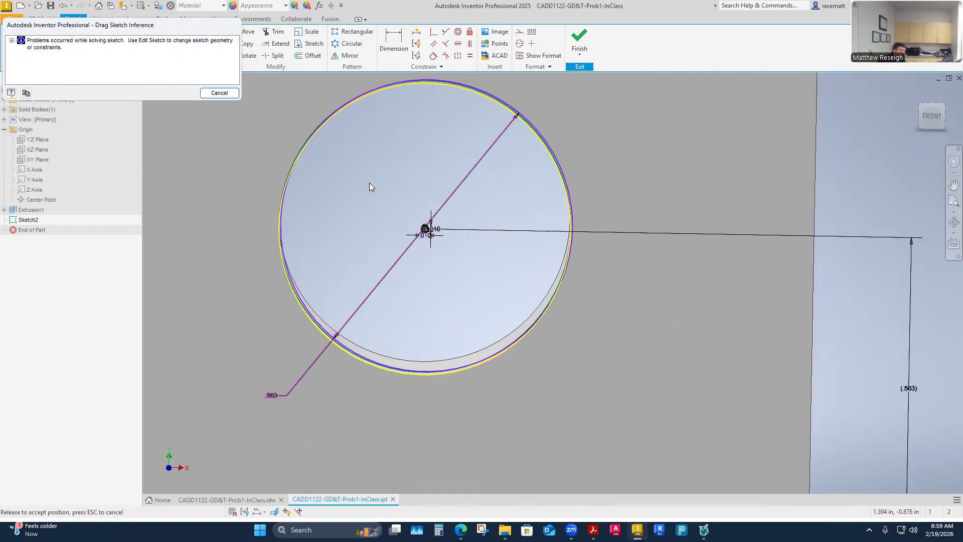
{"action": "left_click", "coordinate": [220, 93]}
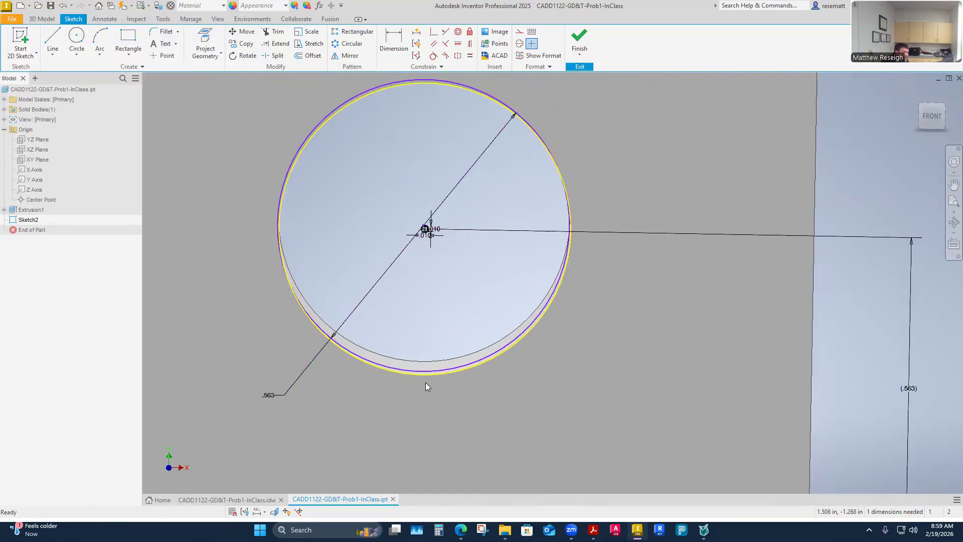
- Compare the constrained circle with the hole's edge and finish the sketch
{"action": "scroll", "coordinate": [409, 228], "scroll_direction": "up", "scroll_amount": 3}
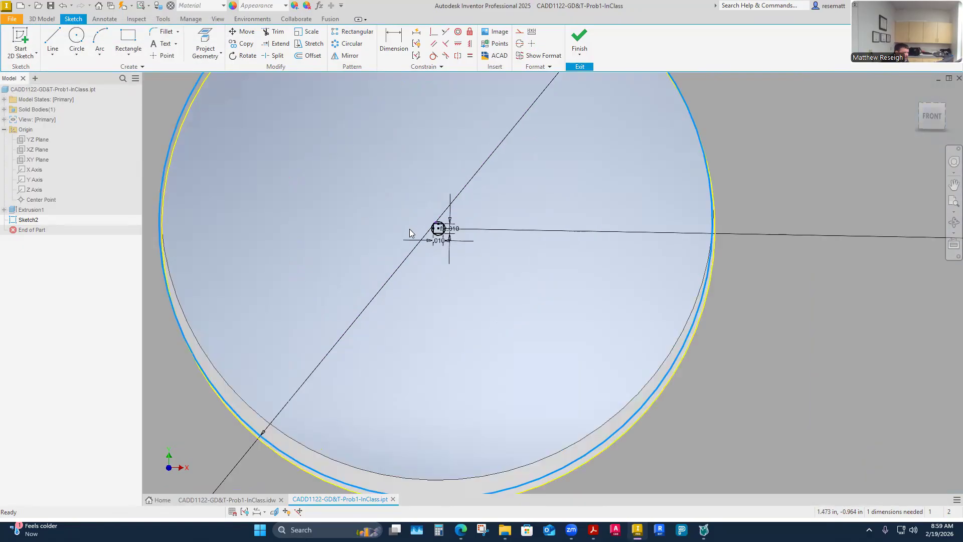
{"action": "scroll", "coordinate": [409, 229], "scroll_direction": "down", "scroll_amount": 5}
{"action": "scroll", "coordinate": [431, 228], "scroll_direction": "up", "scroll_amount": 5}
{"action": "scroll", "coordinate": [438, 230], "scroll_direction": "down", "scroll_amount": 7}
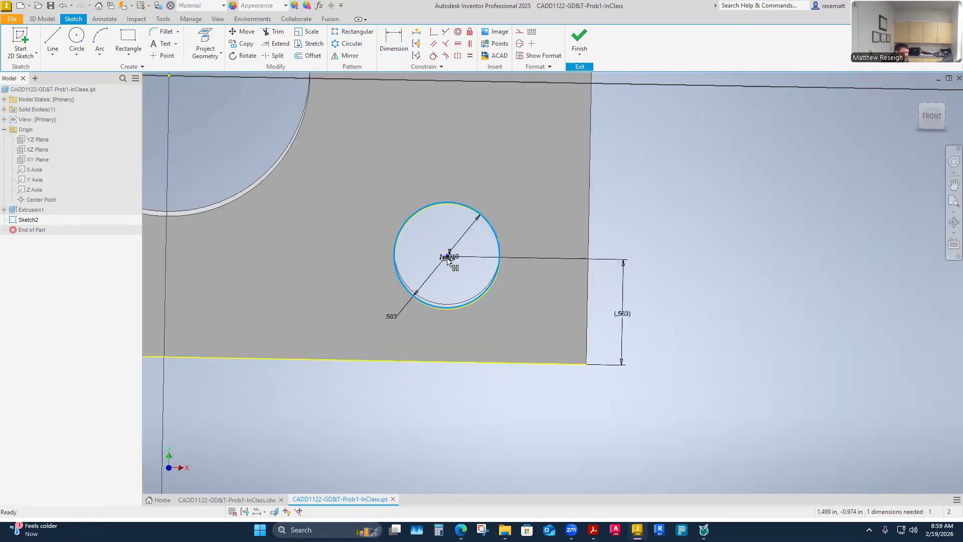
{"action": "scroll", "coordinate": [448, 260], "scroll_direction": "down", "scroll_amount": 6}
{"action": "scroll", "coordinate": [478, 269], "scroll_direction": "up", "scroll_amount": 3}
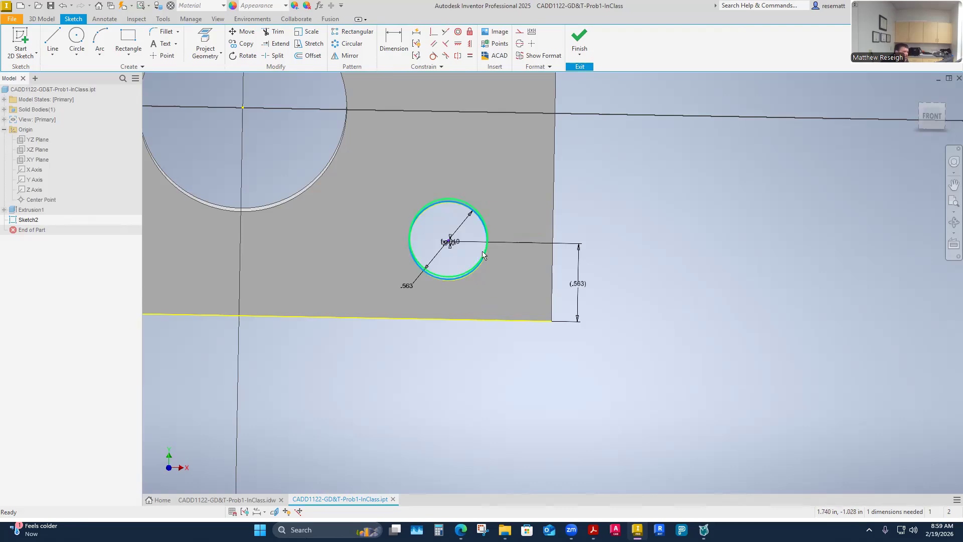
{"action": "left_click", "coordinate": [585, 39]}
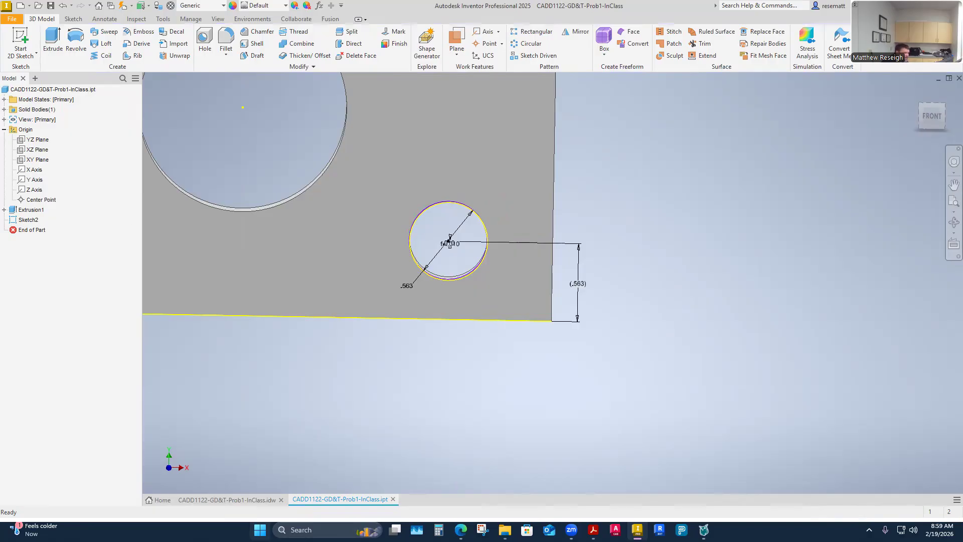
- Switch to the CADD1122-GD&T-Prob1-InClass.idw drawing and examine the lower-right hole's vertical dimension and the general tolerance block
{"action": "left_click", "coordinate": [248, 501]}
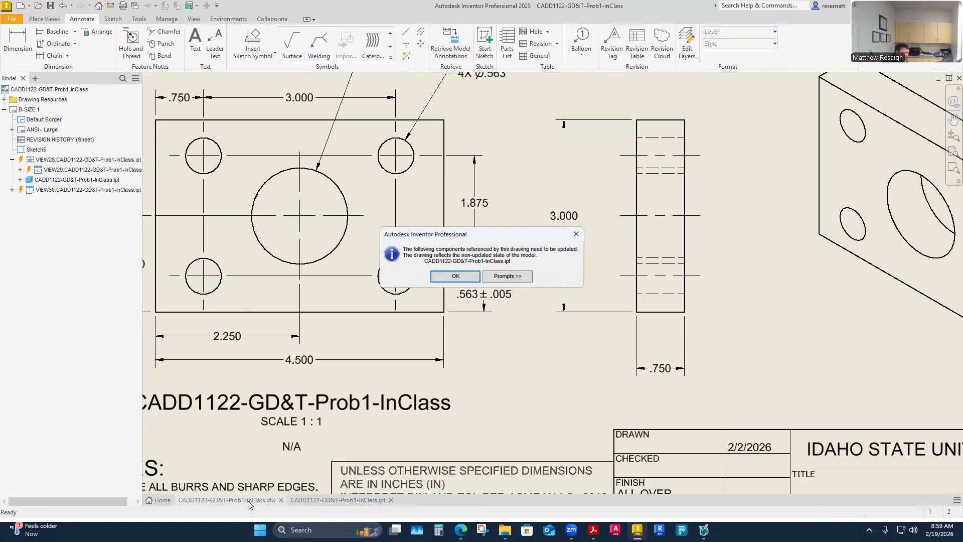
{"action": "left_click", "coordinate": [441, 279]}
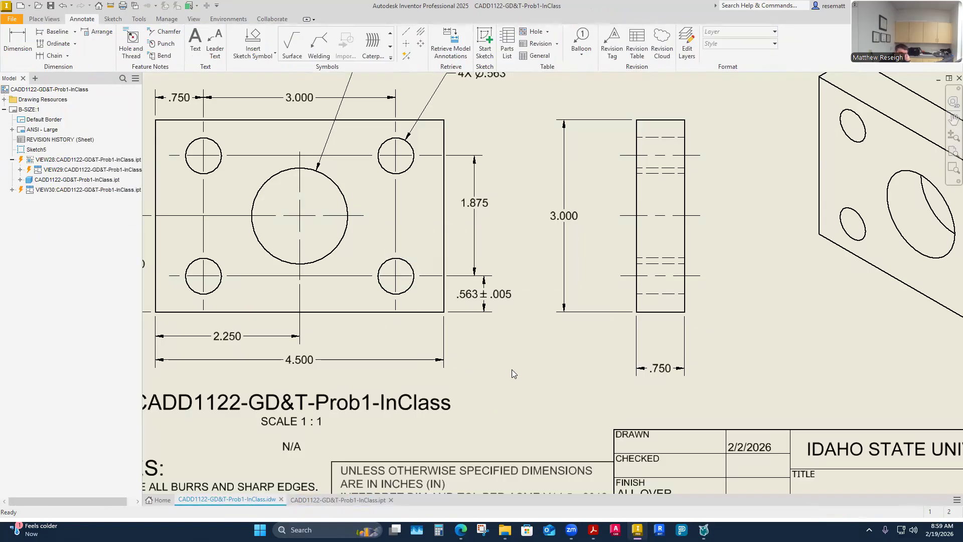
{"action": "scroll", "coordinate": [518, 372], "scroll_direction": "down", "scroll_amount": 2}
{"action": "scroll", "coordinate": [519, 369], "scroll_direction": "down", "scroll_amount": 5}
{"action": "scroll", "coordinate": [529, 342], "scroll_direction": "up", "scroll_amount": 8}
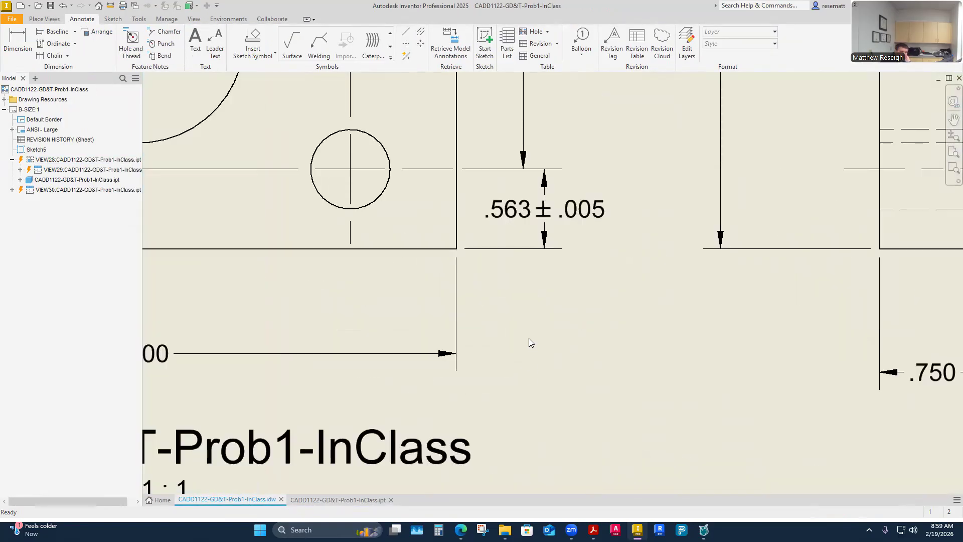
{"action": "scroll", "coordinate": [529, 338], "scroll_direction": "down", "scroll_amount": 2}
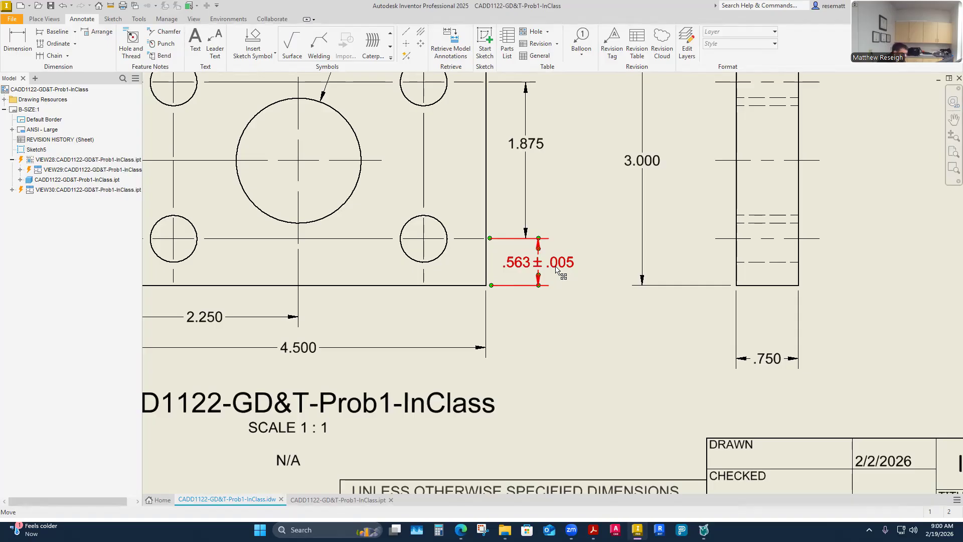
{"action": "scroll", "coordinate": [491, 290], "scroll_direction": "down", "scroll_amount": 5}
{"action": "scroll", "coordinate": [506, 349], "scroll_direction": "up", "scroll_amount": 7}
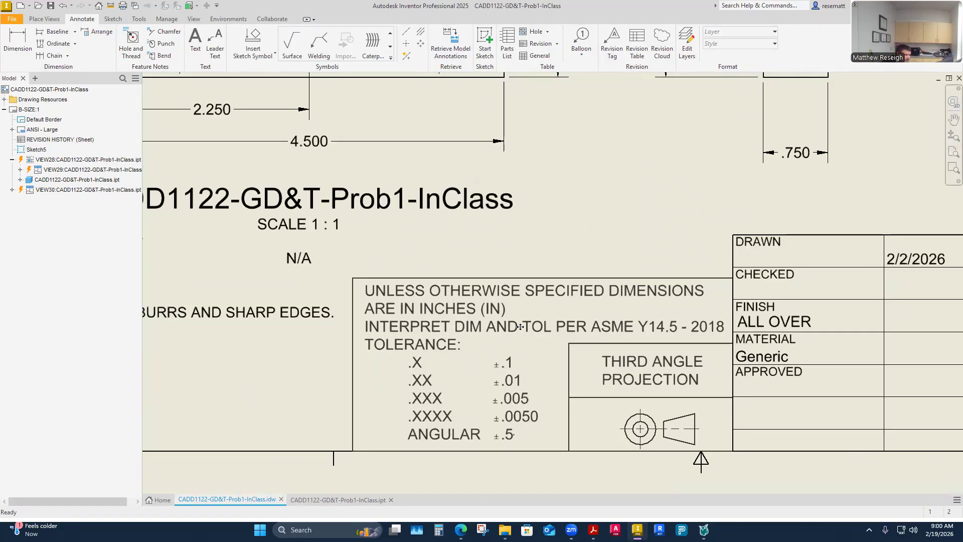
{"action": "scroll", "coordinate": [497, 403], "scroll_direction": "down", "scroll_amount": 5}
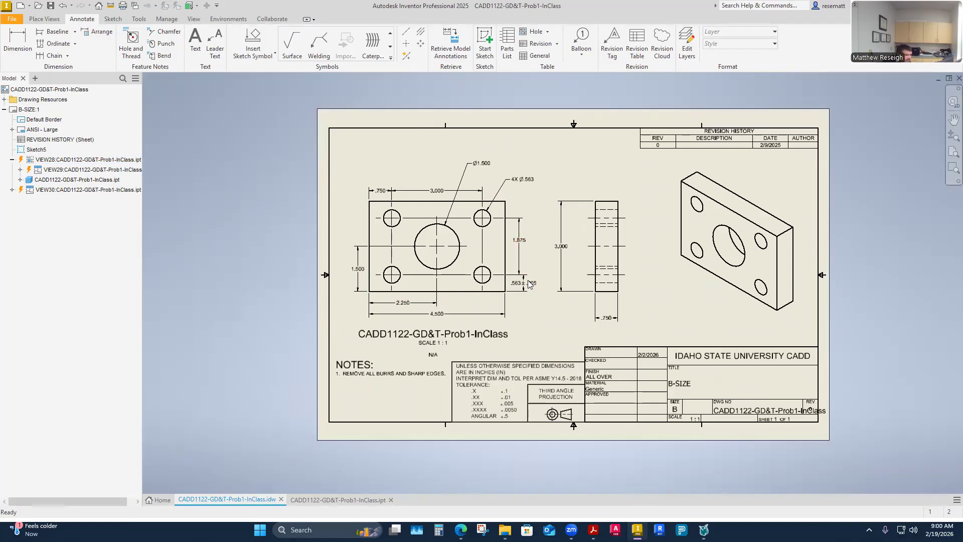
{"action": "scroll", "coordinate": [525, 283], "scroll_direction": "up", "scroll_amount": 3}
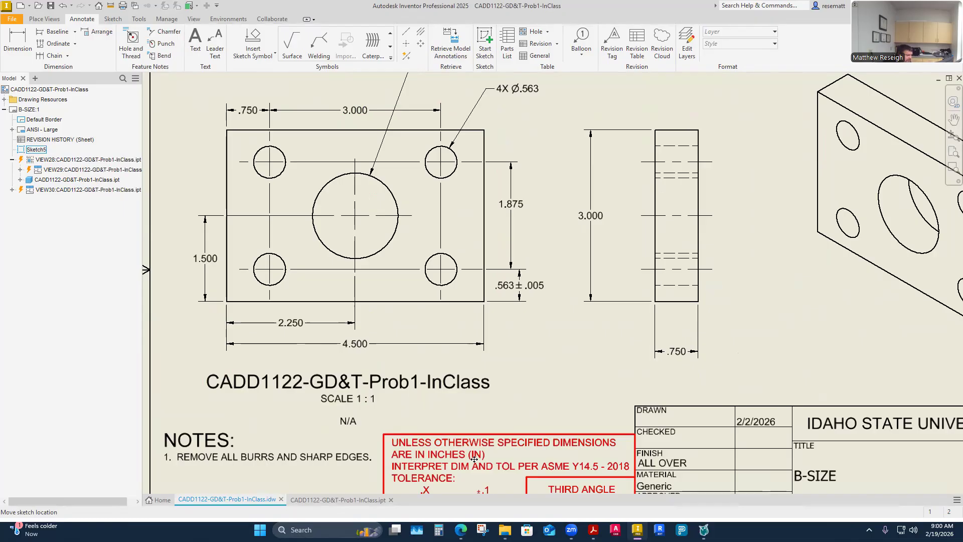
- Change the tolerance method of the lower-right hole's .563 vertical dimension to Basic
{"action": "scroll", "coordinate": [526, 276], "scroll_direction": "up", "scroll_amount": 5}
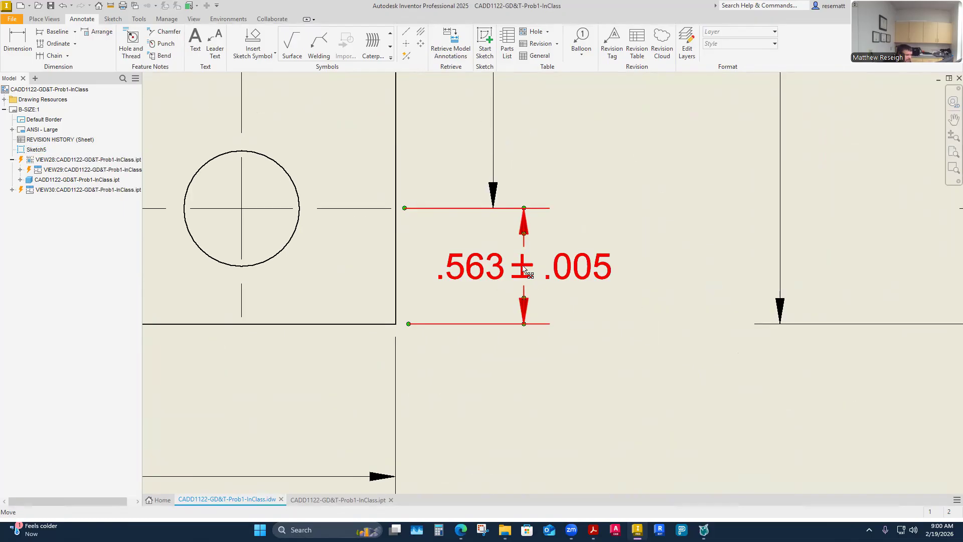
{"action": "double_click", "coordinate": [523, 269]}
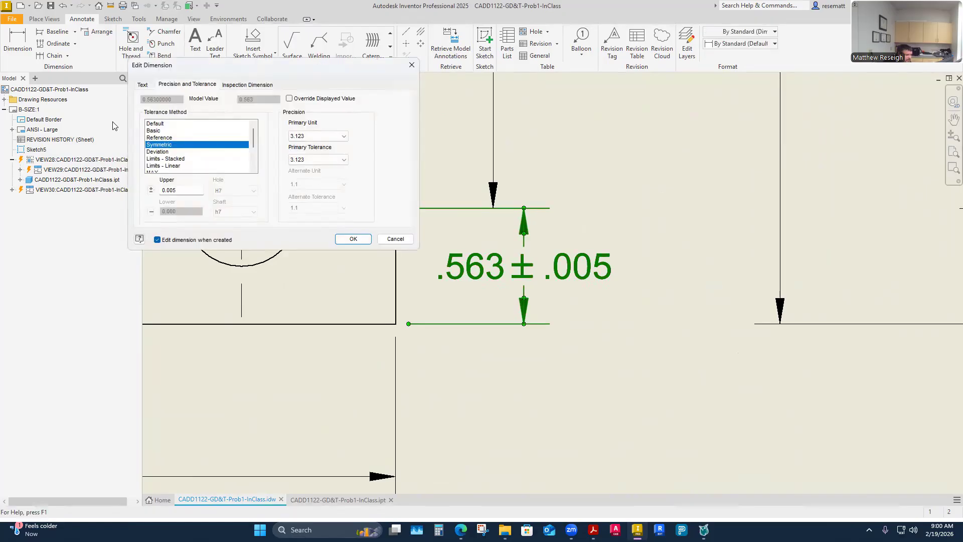
{"action": "left_click", "coordinate": [150, 132]}
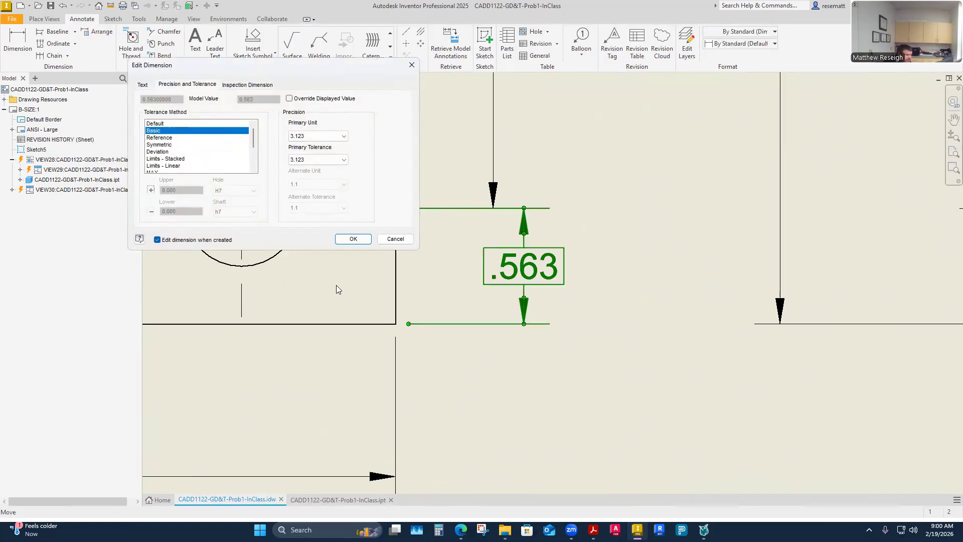
{"action": "left_click", "coordinate": [352, 239]}
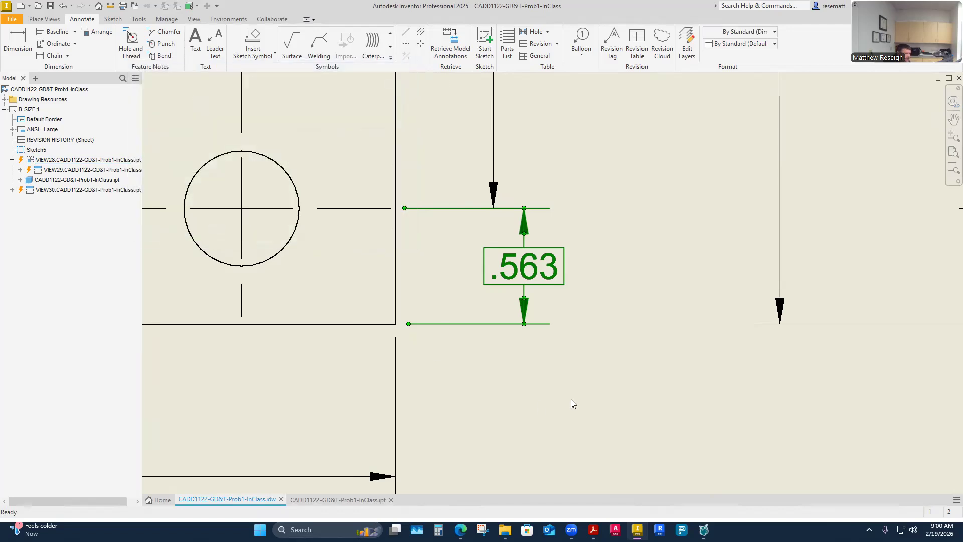
{"action": "left_click", "coordinate": [597, 394]}
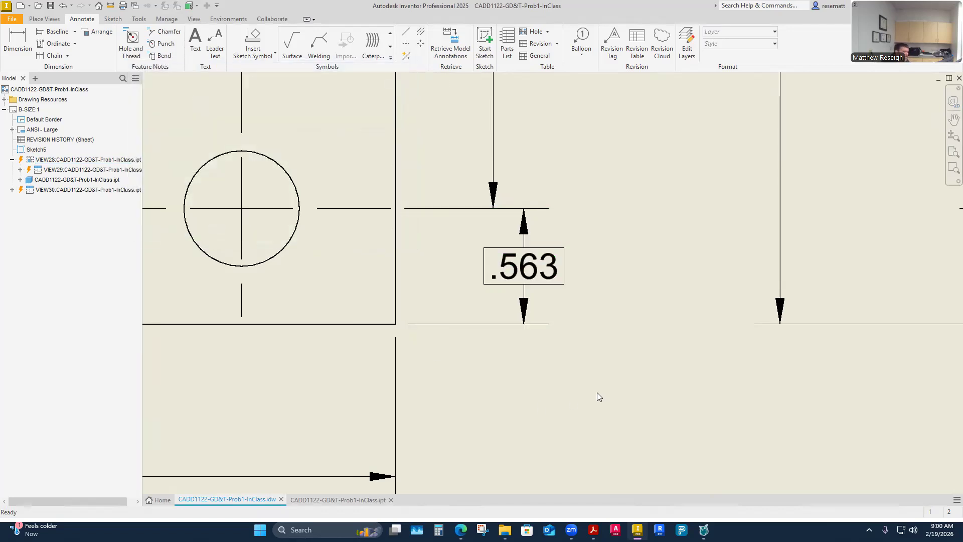
{"action": "scroll", "coordinate": [525, 334], "scroll_direction": "down", "scroll_amount": 8}
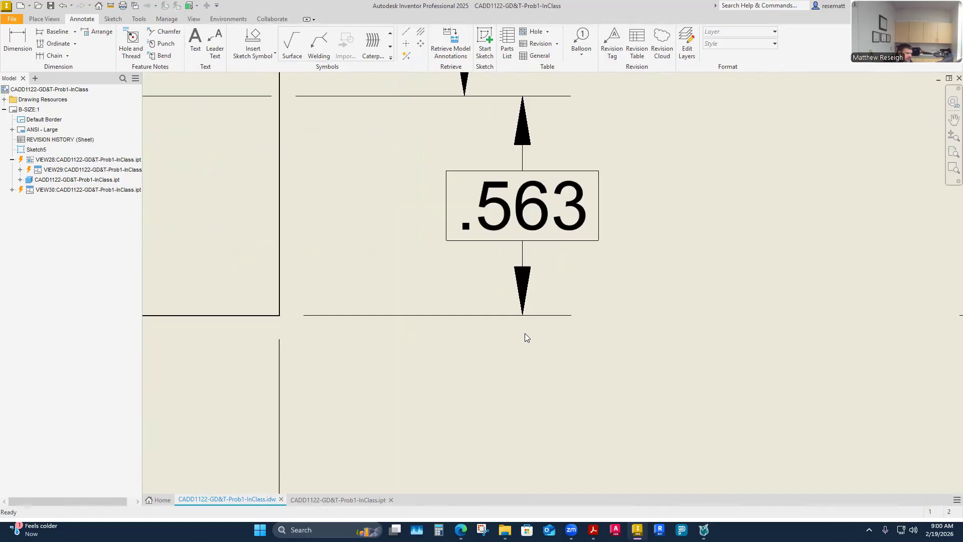
{"action": "scroll", "coordinate": [529, 289], "scroll_direction": "up", "scroll_amount": 3}
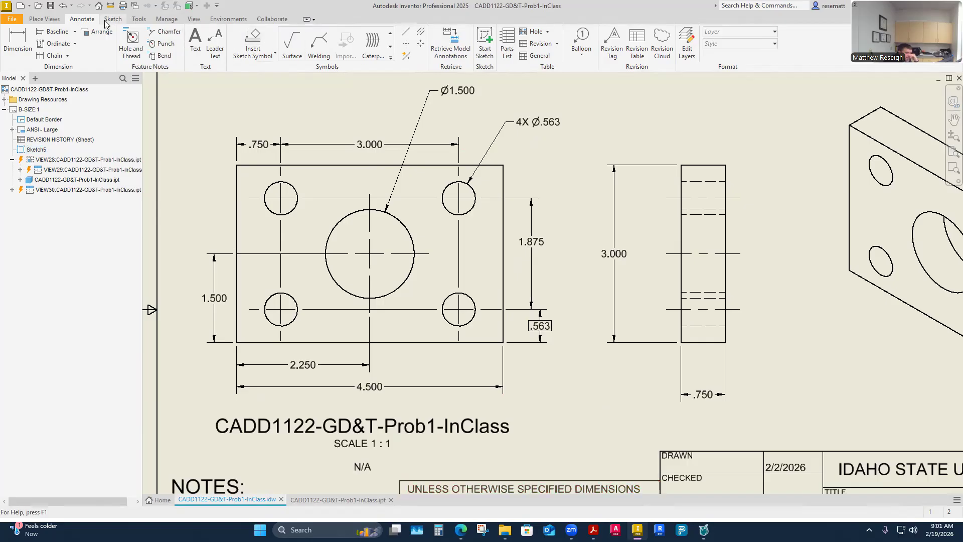
- Attach a datum identifier symbol labelled A to the bottom edge of the plate's front view
{"action": "left_click", "coordinate": [390, 47]}
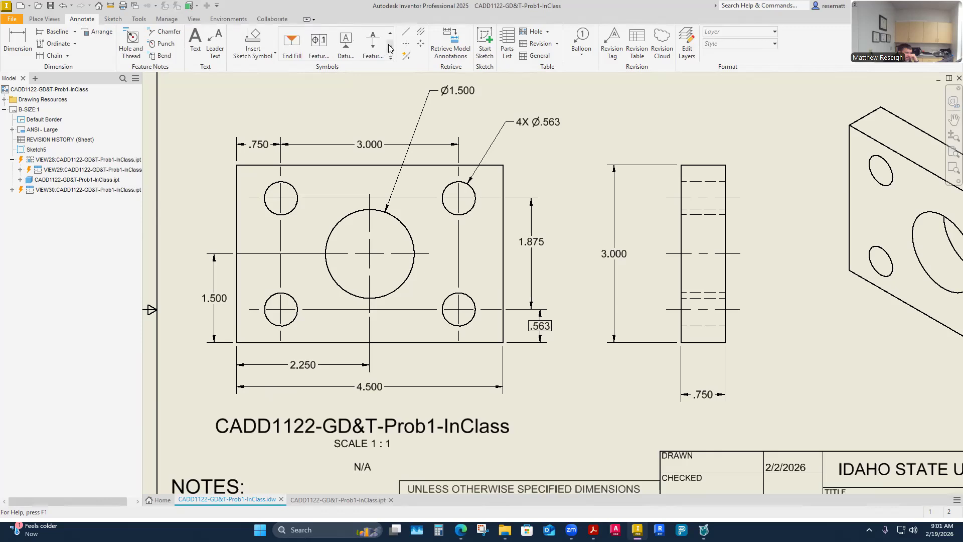
{"action": "left_click", "coordinate": [349, 51]}
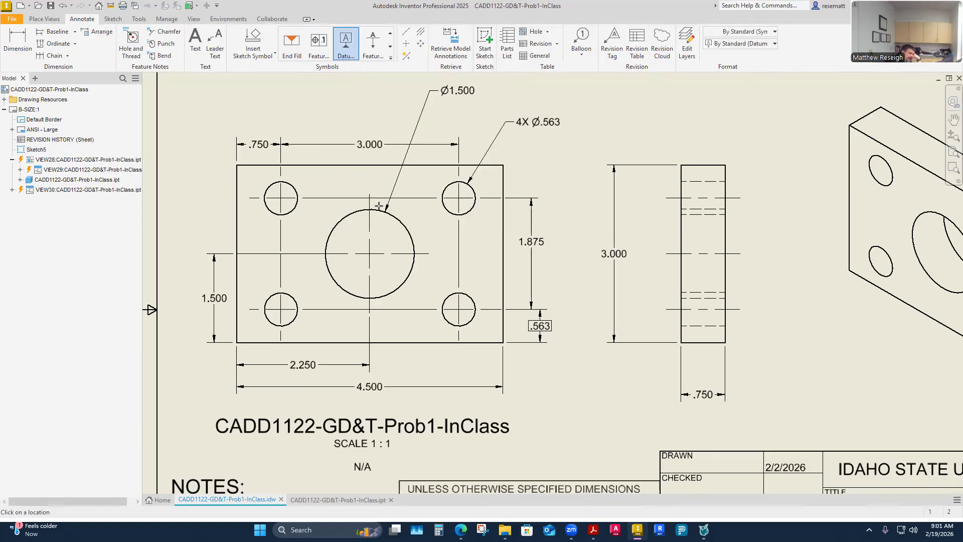
{"action": "scroll", "coordinate": [488, 396], "scroll_direction": "down", "scroll_amount": 2}
{"action": "scroll", "coordinate": [488, 396], "scroll_direction": "up", "scroll_amount": 3}
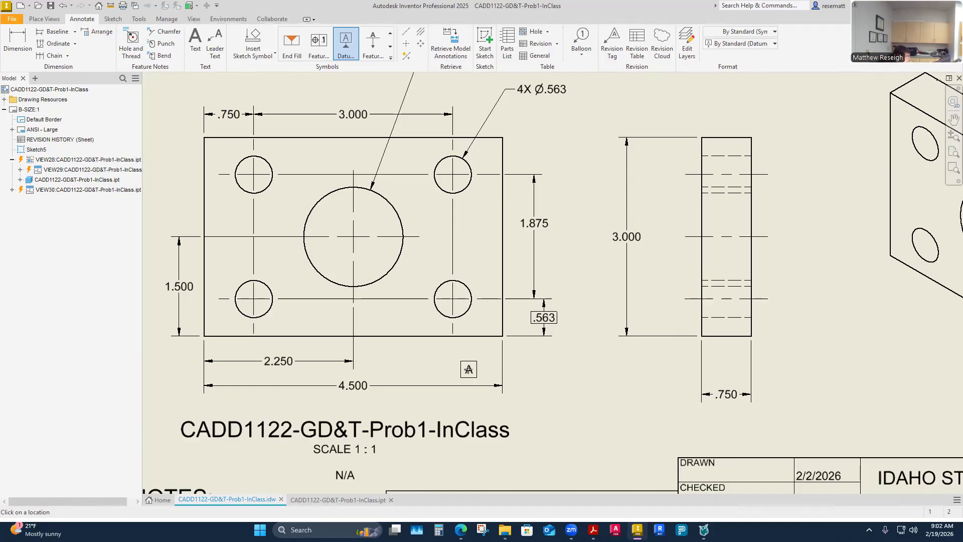
{"action": "left_click", "coordinate": [430, 336]}
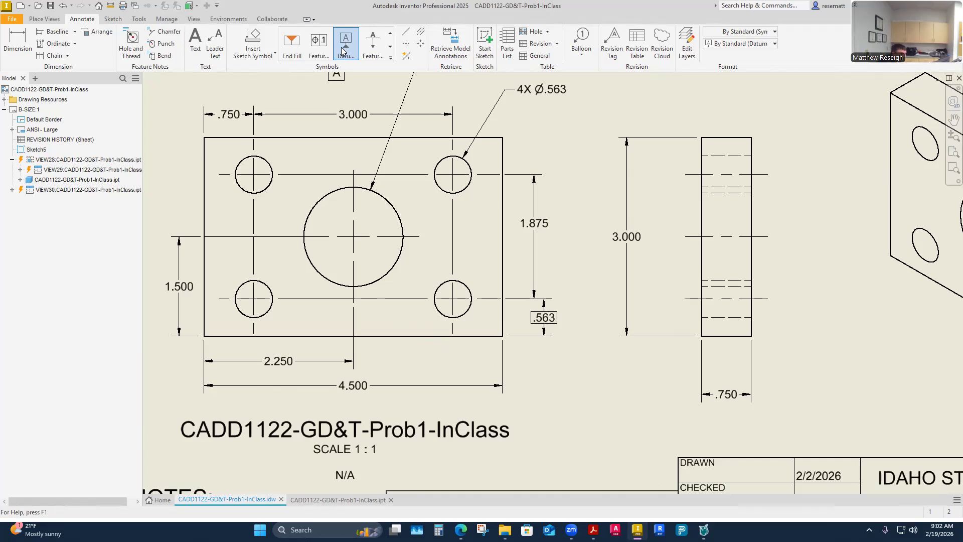
{"action": "left_click", "coordinate": [421, 335]}
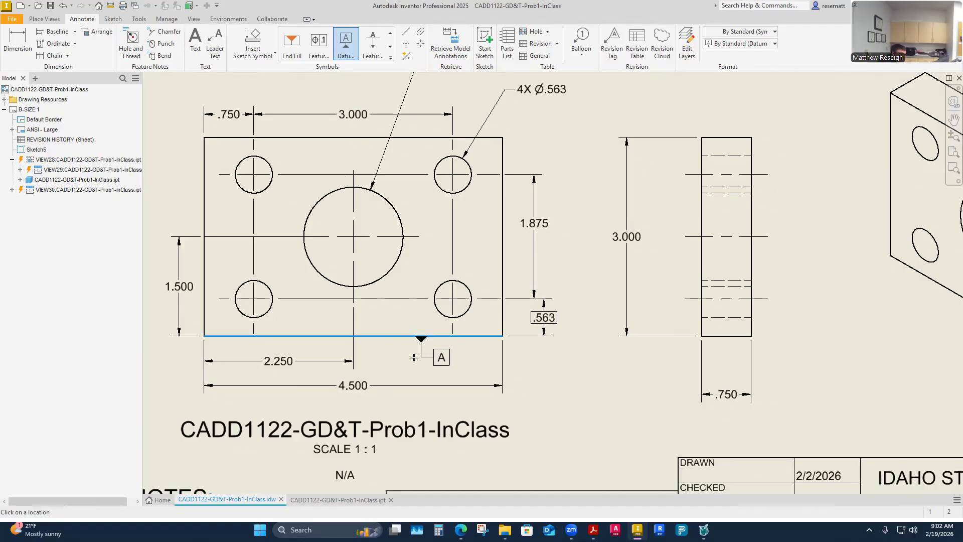
{"action": "scroll", "coordinate": [416, 357], "scroll_direction": "up", "scroll_amount": 3}
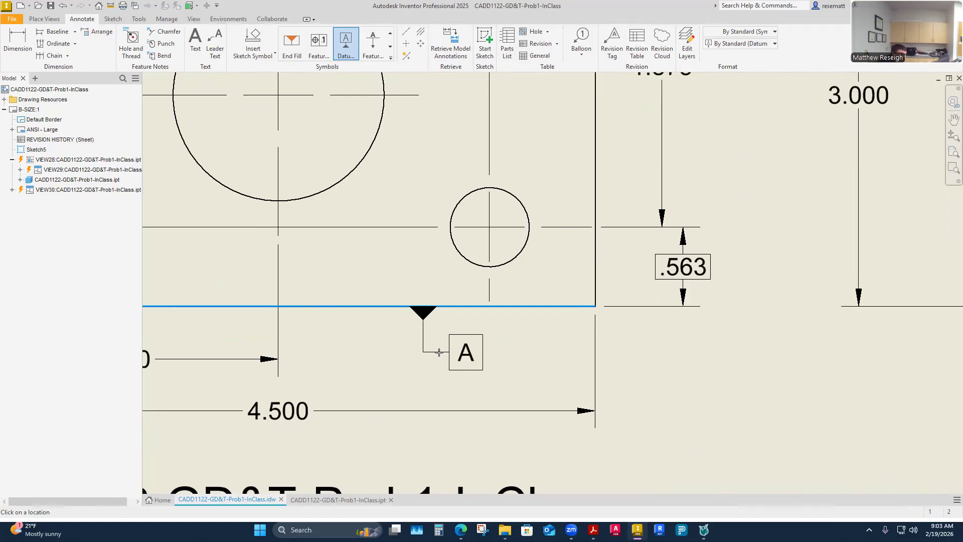
{"action": "left_click", "coordinate": [440, 357]}
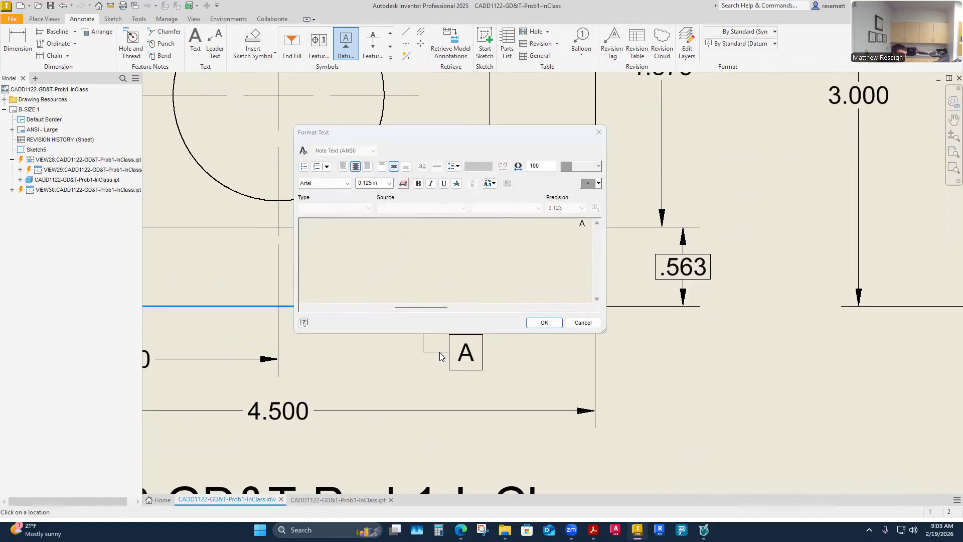
{"action": "left_click", "coordinate": [545, 323]}
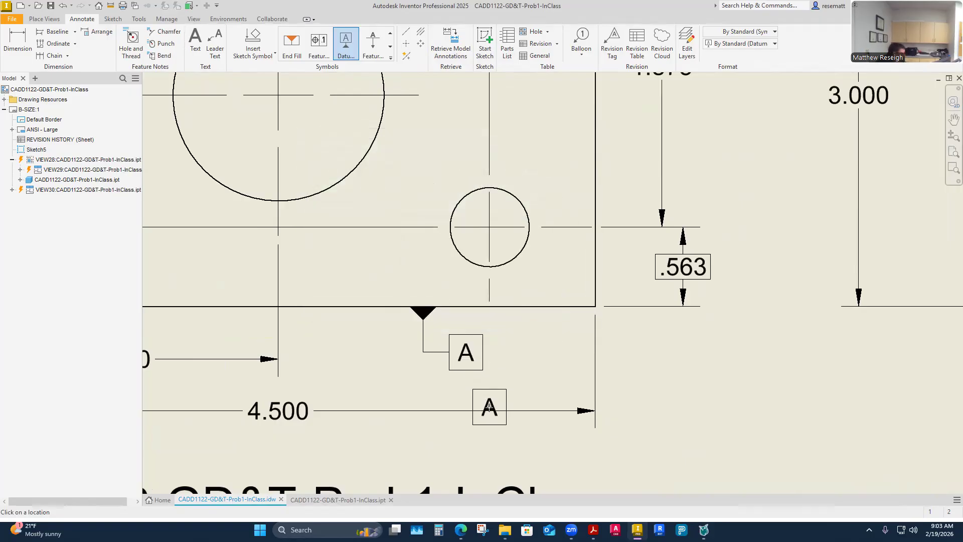
{"action": "key", "text": "Escape"}
- Straighten datum A's leader so its box hangs directly beneath the triangle on the front view's bottom edge
{"action": "left_click_drag", "start_coordinate": [452, 357], "coordinate": [425, 328]}
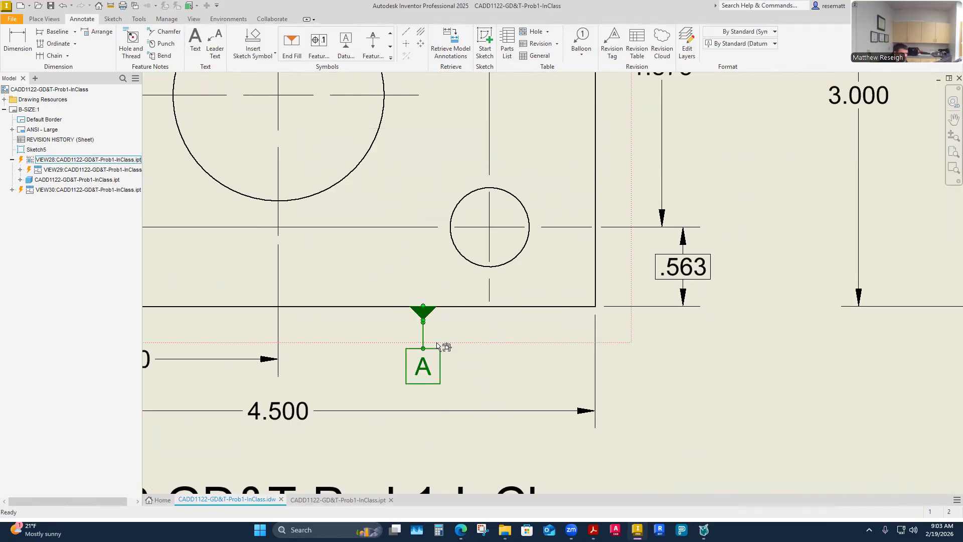
{"action": "left_click_drag", "start_coordinate": [427, 352], "coordinate": [426, 340]}
{"action": "left_click", "coordinate": [570, 421]}
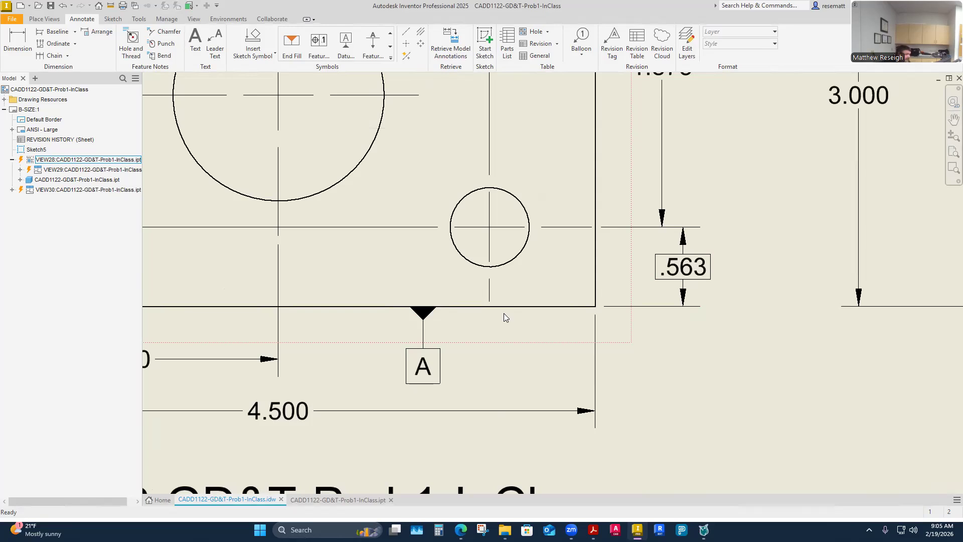
- Change the tolerance method of the 1.875 vertical hole-spacing dimension to Basic
{"action": "scroll", "coordinate": [504, 313], "scroll_direction": "up", "scroll_amount": 5}
{"action": "scroll", "coordinate": [509, 317], "scroll_direction": "down", "scroll_amount": 12}
{"action": "scroll", "coordinate": [524, 341], "scroll_direction": "up", "scroll_amount": 5}
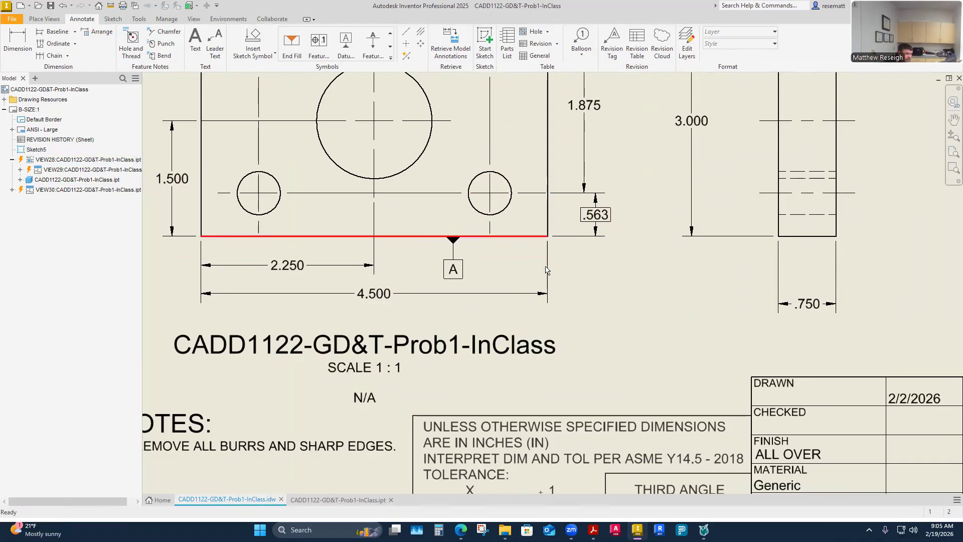
{"action": "scroll", "coordinate": [552, 271], "scroll_direction": "down", "scroll_amount": 5}
{"action": "scroll", "coordinate": [554, 279], "scroll_direction": "up", "scroll_amount": 3}
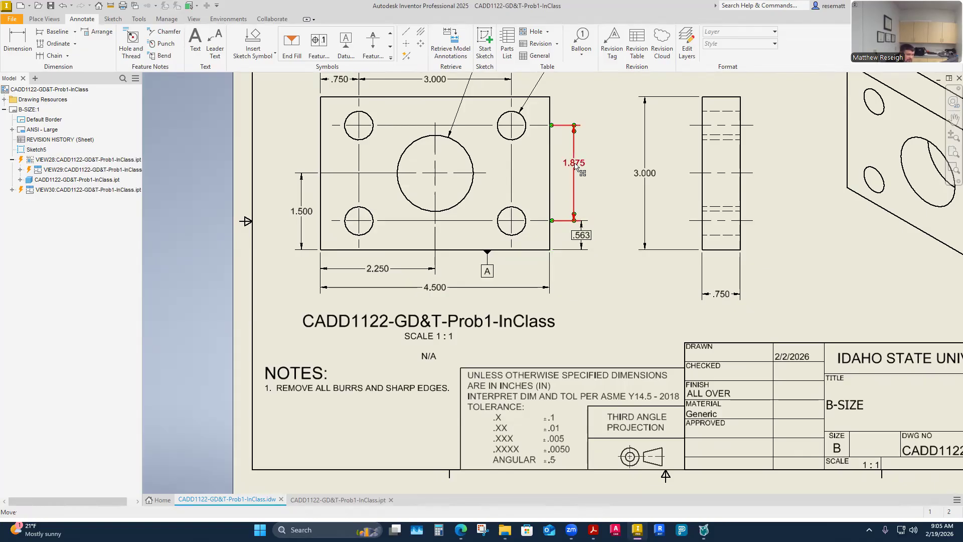
{"action": "scroll", "coordinate": [593, 217], "scroll_direction": "down", "scroll_amount": 3}
{"action": "scroll", "coordinate": [594, 217], "scroll_direction": "up", "scroll_amount": 10}
{"action": "scroll", "coordinate": [594, 216], "scroll_direction": "down", "scroll_amount": 6}
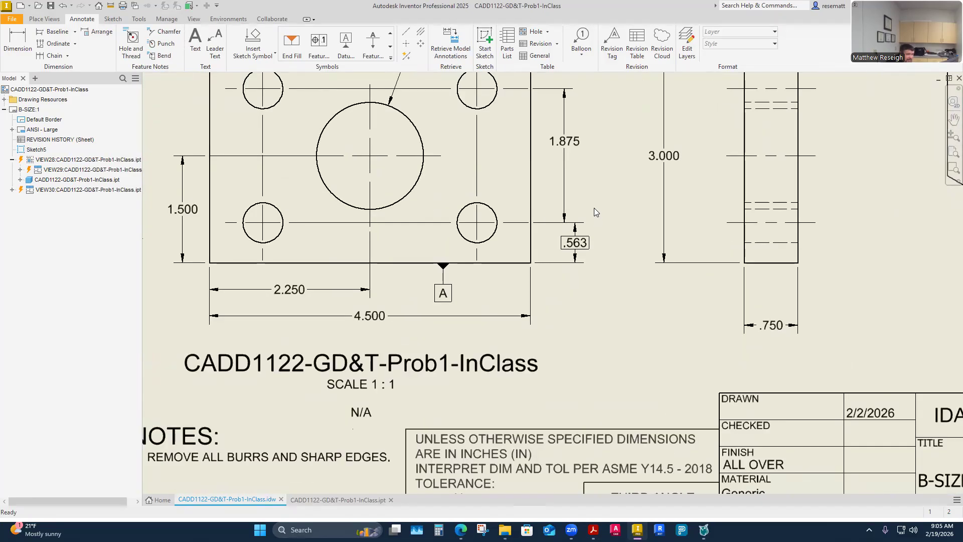
{"action": "double_click", "coordinate": [566, 141]}
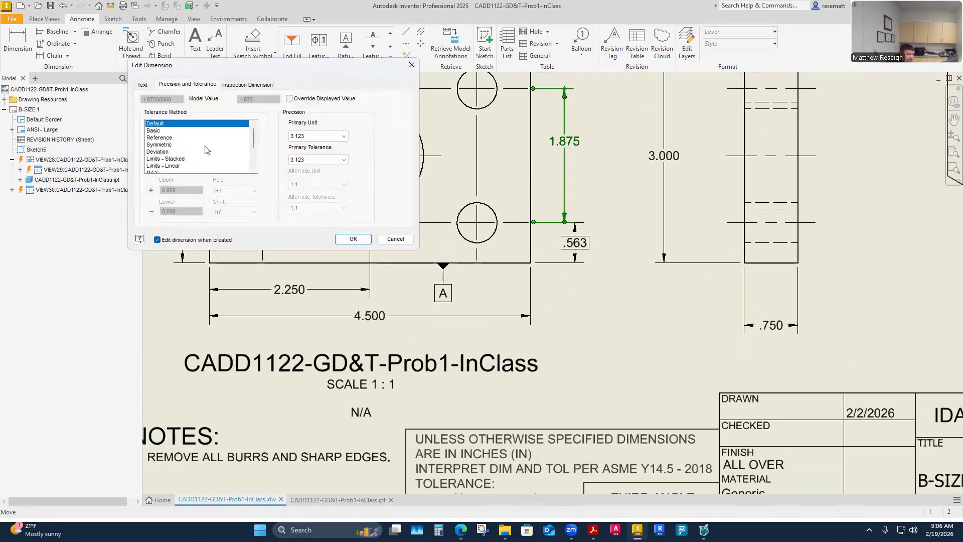
{"action": "left_click", "coordinate": [153, 131]}
{"action": "left_click", "coordinate": [358, 243]}
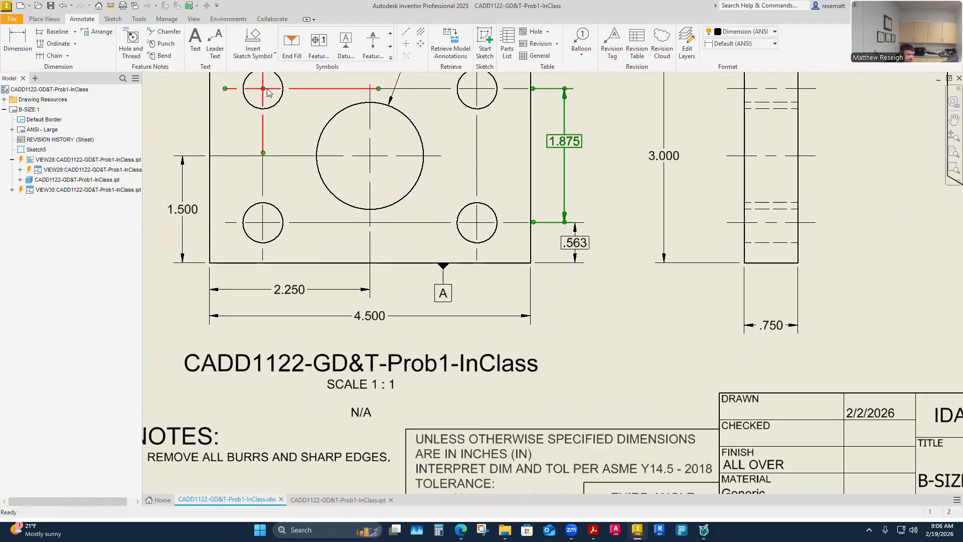
{"action": "scroll", "coordinate": [530, 274], "scroll_direction": "down", "scroll_amount": 2}
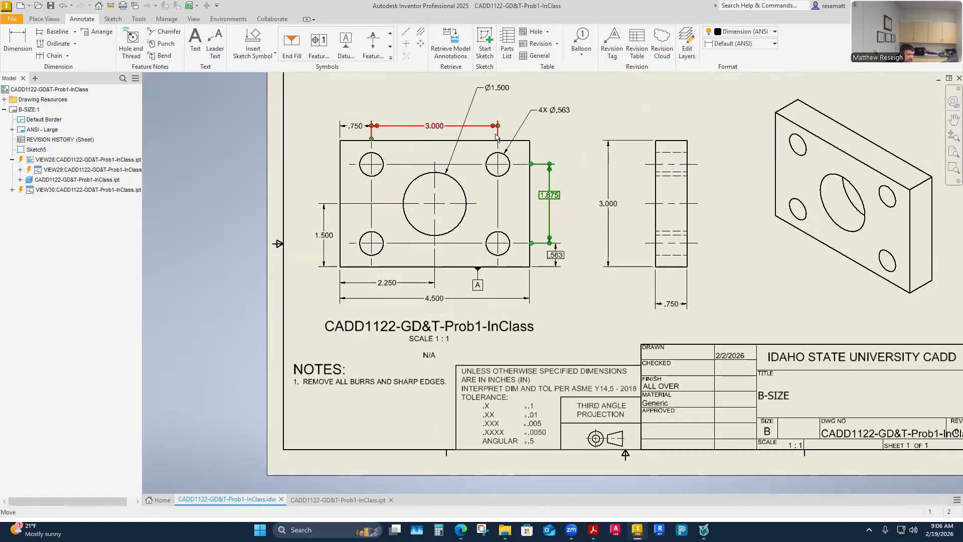
{"action": "scroll", "coordinate": [614, 374], "scroll_direction": "up", "scroll_amount": 3}
{"action": "left_click", "coordinate": [624, 441]}
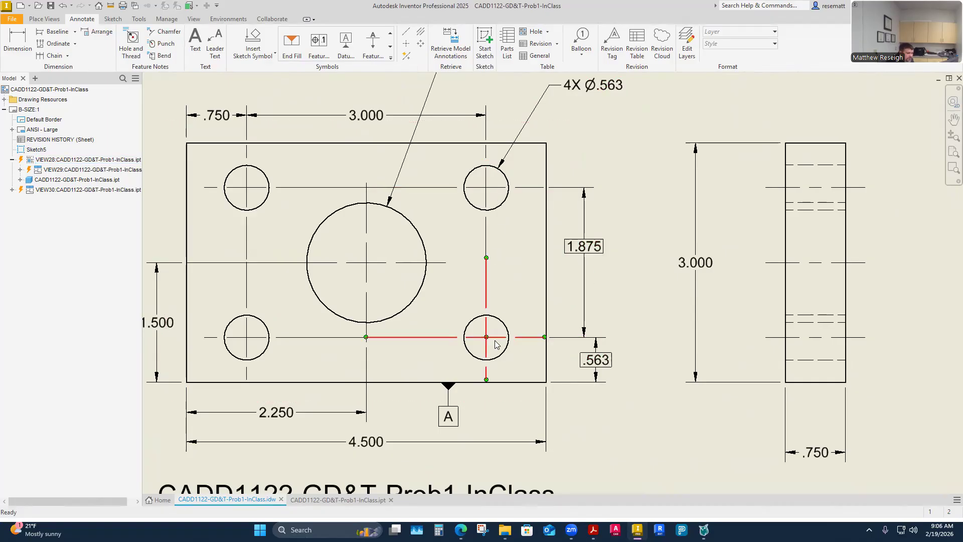
{"action": "left_click", "coordinate": [595, 362]}
{"action": "left_click", "coordinate": [453, 413]}
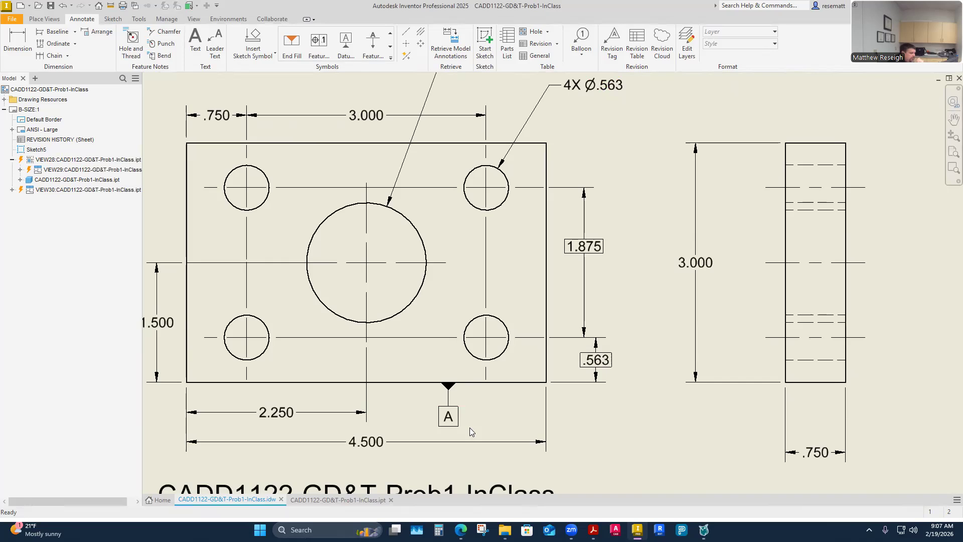
- Switch to the CADD1122-GD&T-Prob1-InClass.ipt part and make its YZ, XZ and XY origin planes visible
{"action": "left_click", "coordinate": [354, 500]}
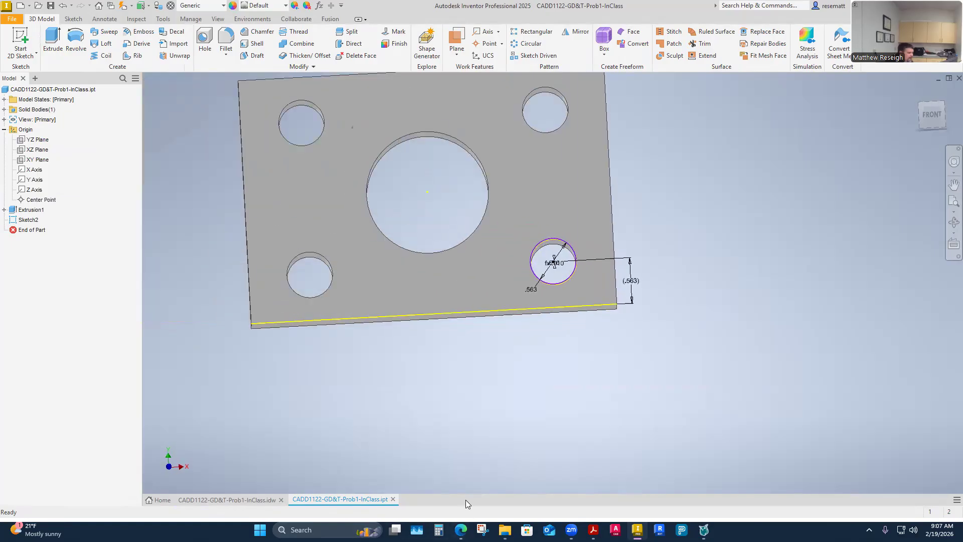
{"action": "left_click", "coordinate": [37, 141]}
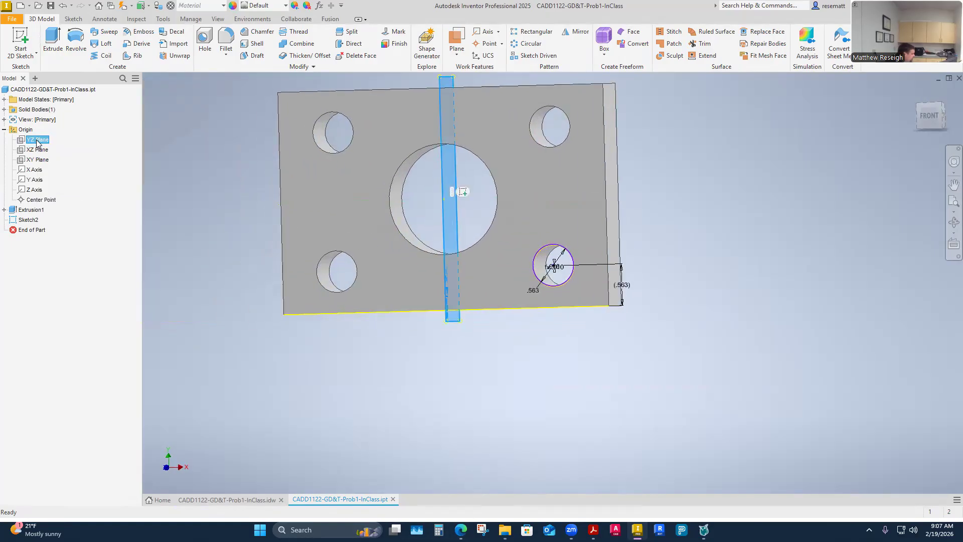
{"action": "left_click", "coordinate": [37, 160], "text": "shift"}
{"action": "right_click", "coordinate": [39, 159]}
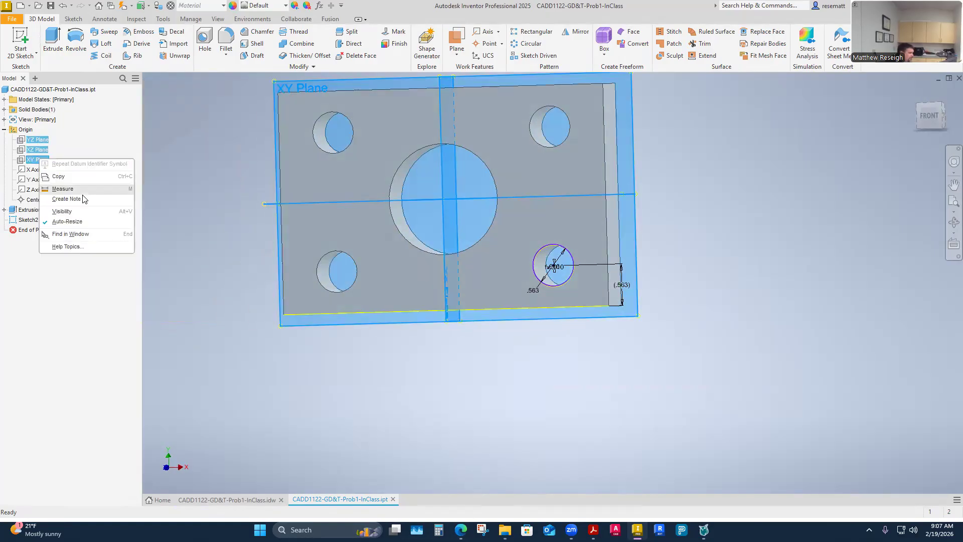
{"action": "left_click", "coordinate": [47, 213]}
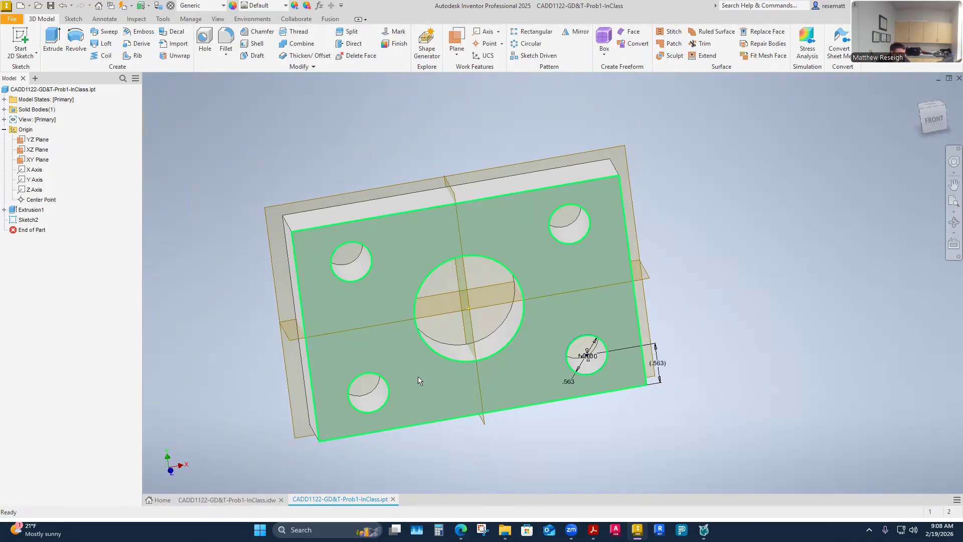
{"action": "mouse_move", "coordinate": [418, 376]}
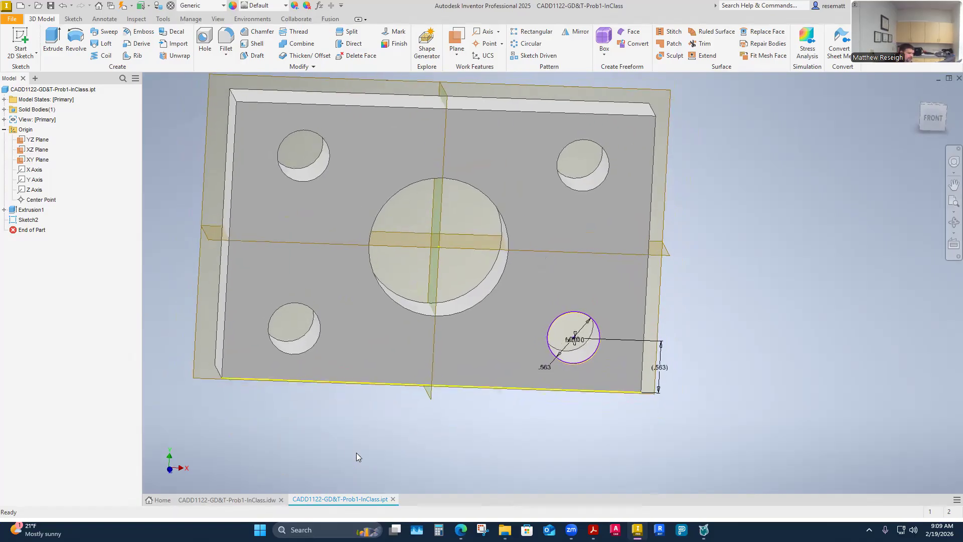
- Return to the CADD1122-GD&T-Prob1-InClass.idw drawing and examine the front view's edges and hole dimensions
{"action": "left_click", "coordinate": [228, 501]}
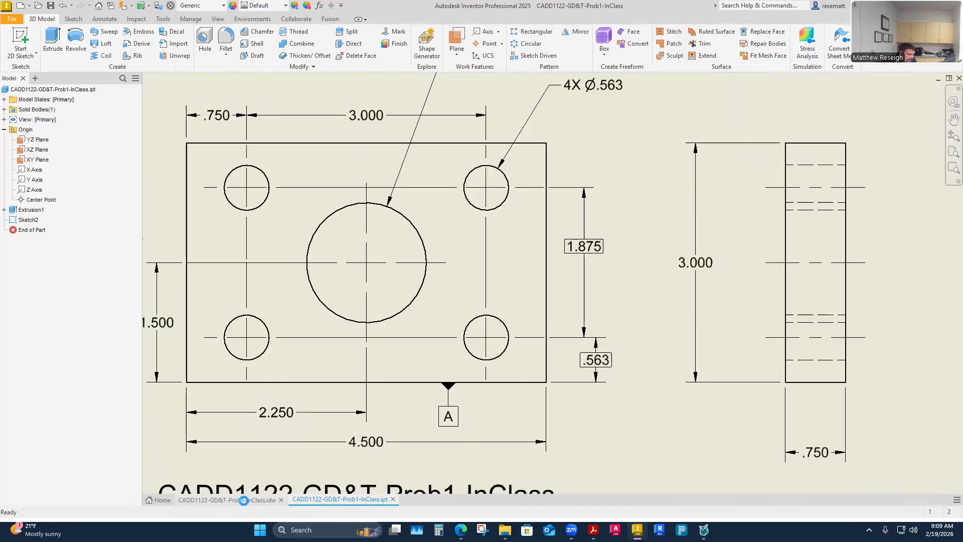
{"action": "left_click", "coordinate": [446, 276]}
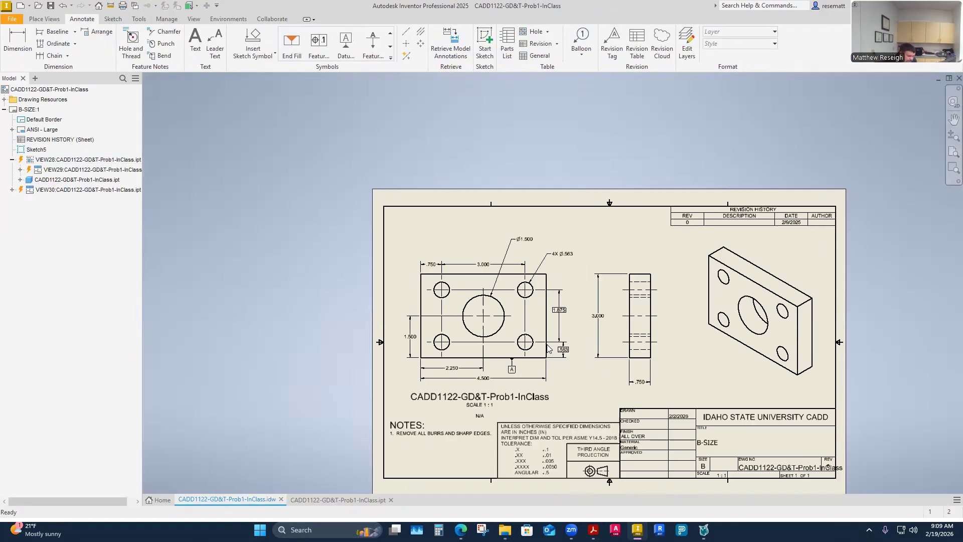
{"action": "scroll", "coordinate": [467, 351], "scroll_direction": "down", "scroll_amount": 3}
{"action": "scroll", "coordinate": [480, 383], "scroll_direction": "up", "scroll_amount": 3}
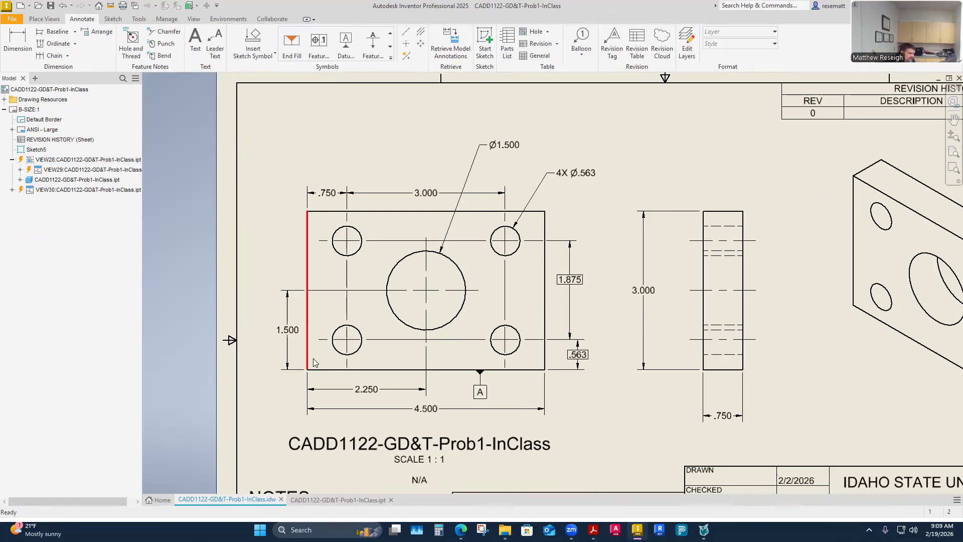
{"action": "left_click", "coordinate": [296, 378]}
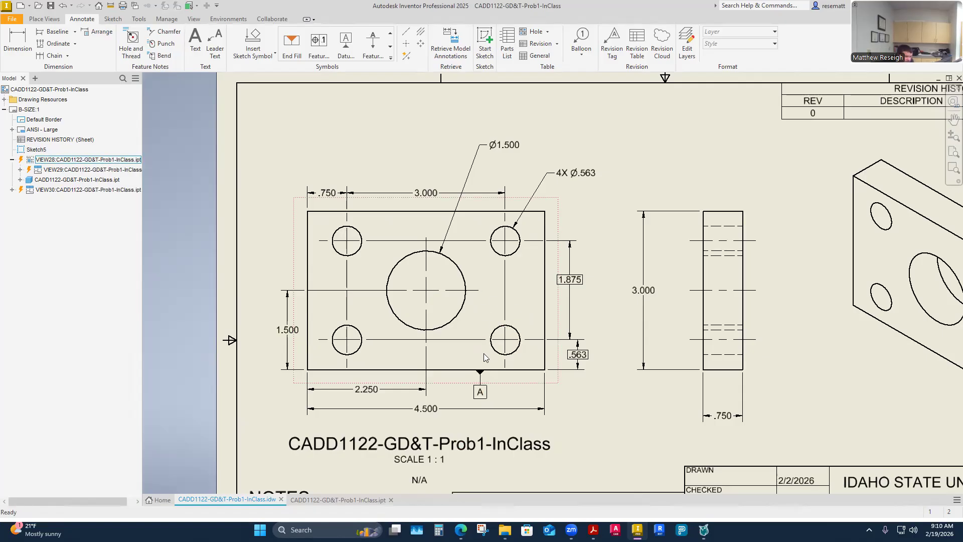
- Attach a datum identifier symbol with a bold letter B to the side view's left edge near its lower corner
{"action": "left_click", "coordinate": [344, 40]}
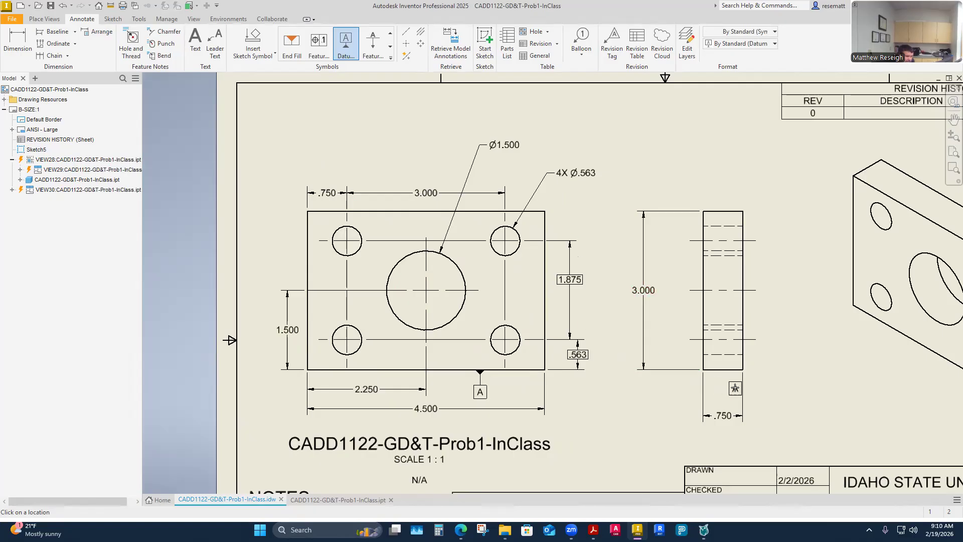
{"action": "scroll", "coordinate": [735, 387], "scroll_direction": "up", "scroll_amount": 3}
{"action": "scroll", "coordinate": [707, 371], "scroll_direction": "down", "scroll_amount": 3}
{"action": "scroll", "coordinate": [707, 371], "scroll_direction": "up", "scroll_amount": 5}
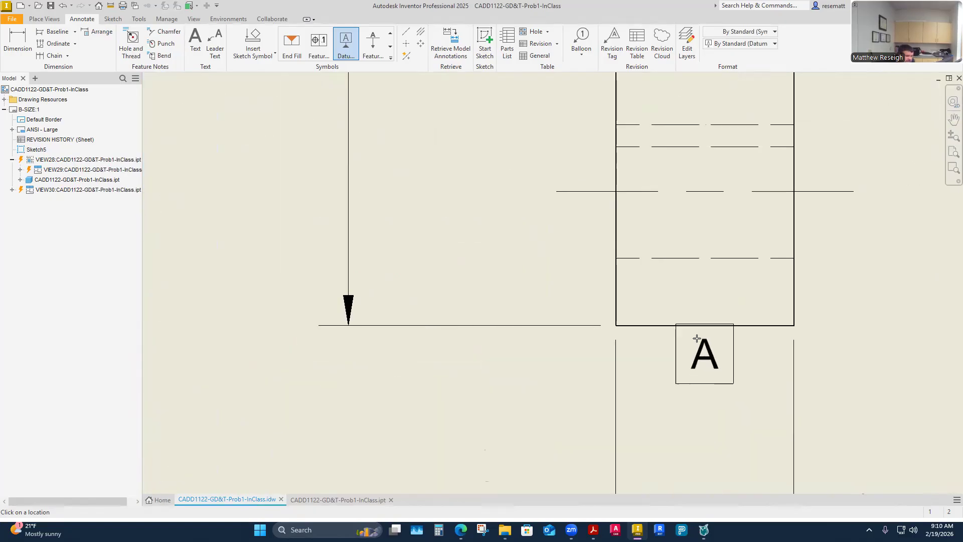
{"action": "left_click", "coordinate": [617, 289]}
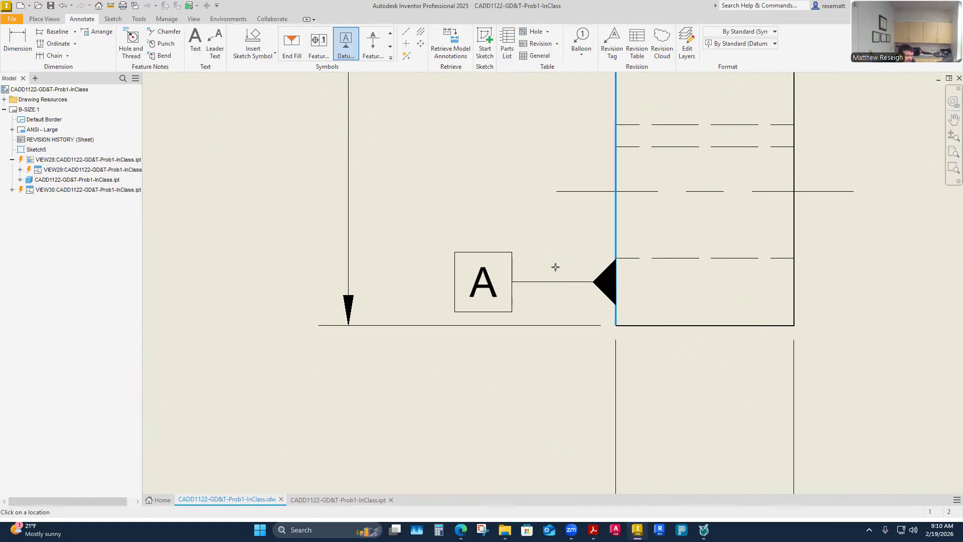
{"action": "left_click", "coordinate": [570, 268]}
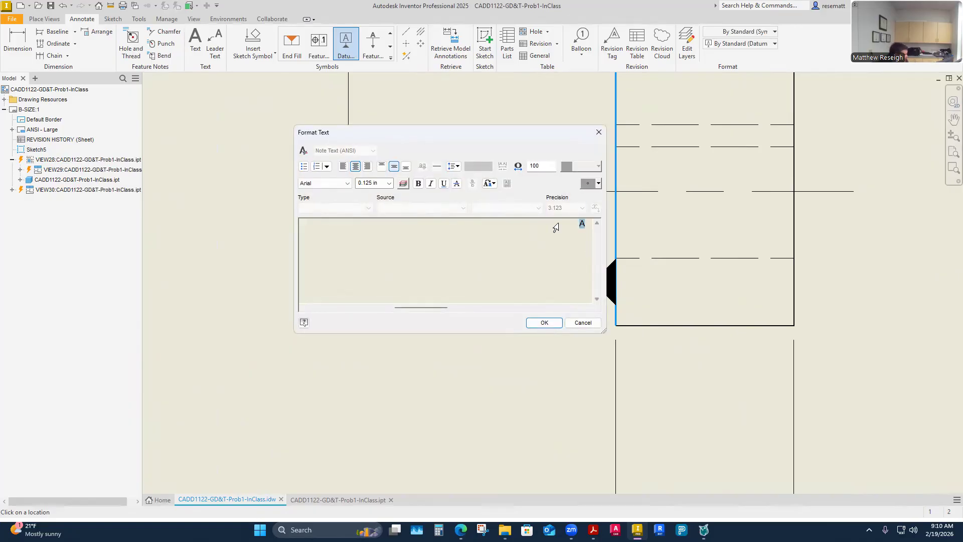
{"action": "key", "text": "BackSpace"}
{"action": "key", "text": "ctrl+b"}
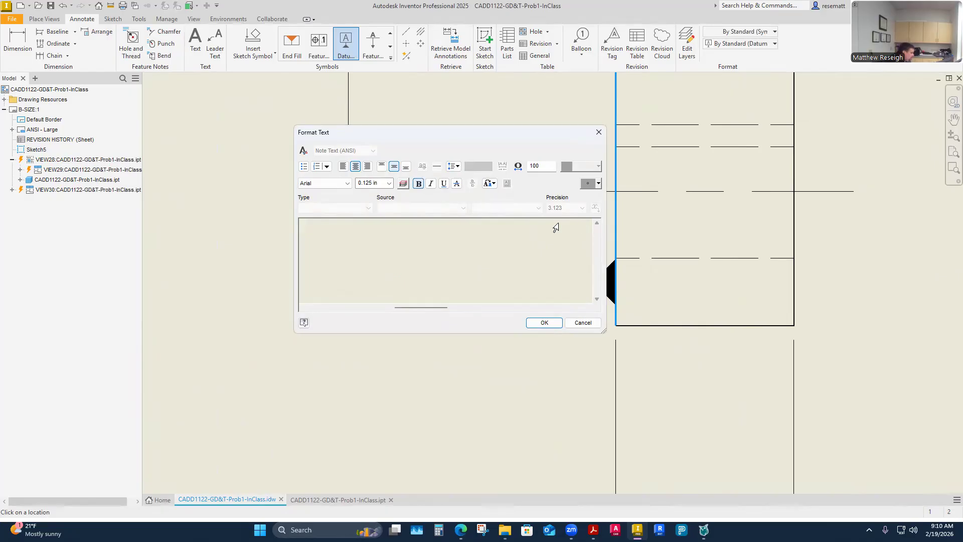
{"action": "type", "text": "B"}
{"action": "left_click", "coordinate": [547, 323]}
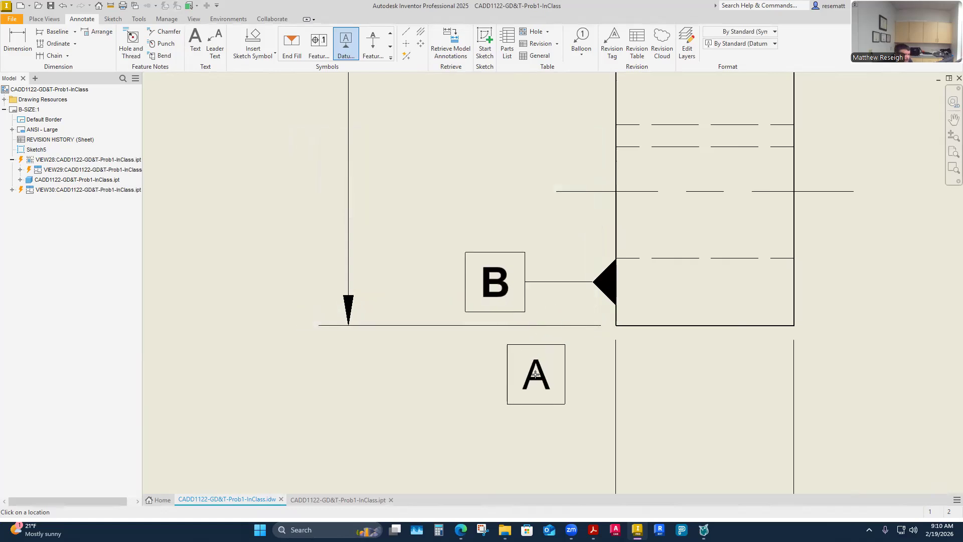
{"action": "key", "text": "Escape"}
- Remove the bold formatting from the letter B in the side view's datum identifier
{"action": "left_click", "coordinate": [495, 289]}
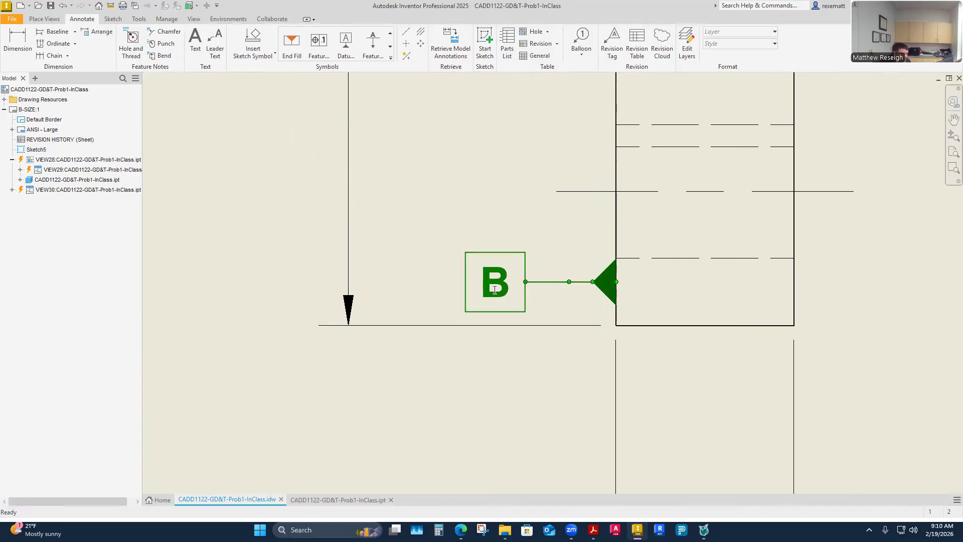
{"action": "double_click", "coordinate": [495, 289]}
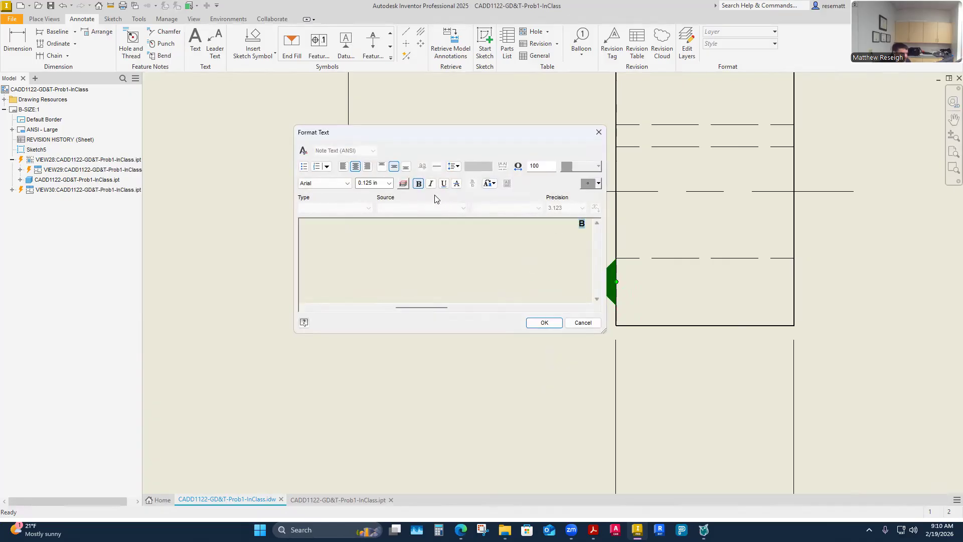
{"action": "left_click", "coordinate": [547, 323]}
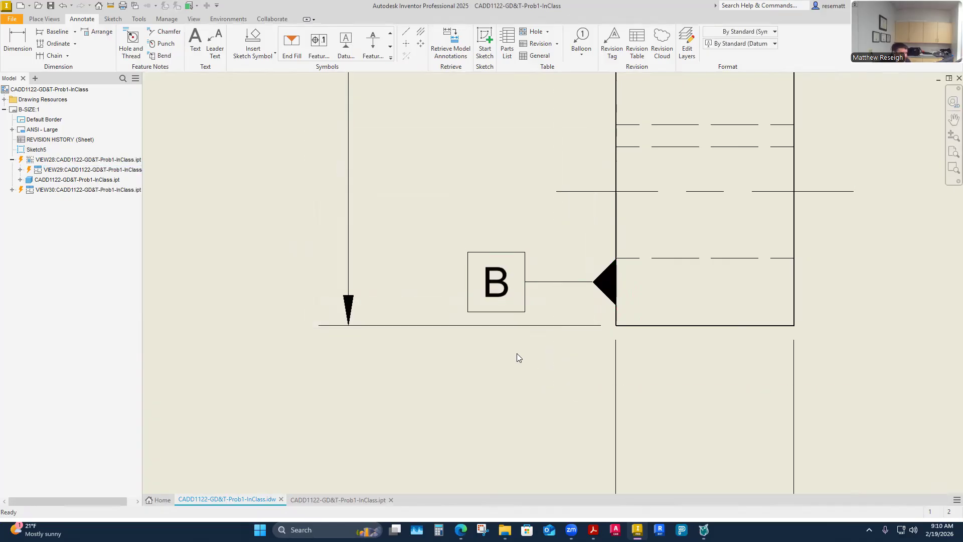
- Move datum identifier B down off the side view's edge onto the left extension line of the .750 thickness dimension
{"action": "scroll", "coordinate": [517, 353], "scroll_direction": "down", "scroll_amount": 3}
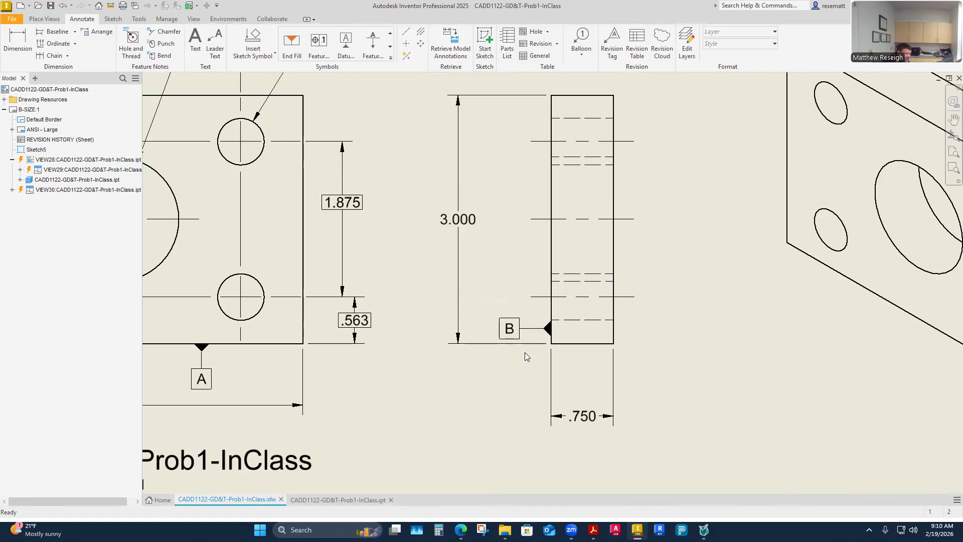
{"action": "scroll", "coordinate": [525, 352], "scroll_direction": "down", "scroll_amount": 3}
{"action": "scroll", "coordinate": [525, 352], "scroll_direction": "up", "scroll_amount": 2}
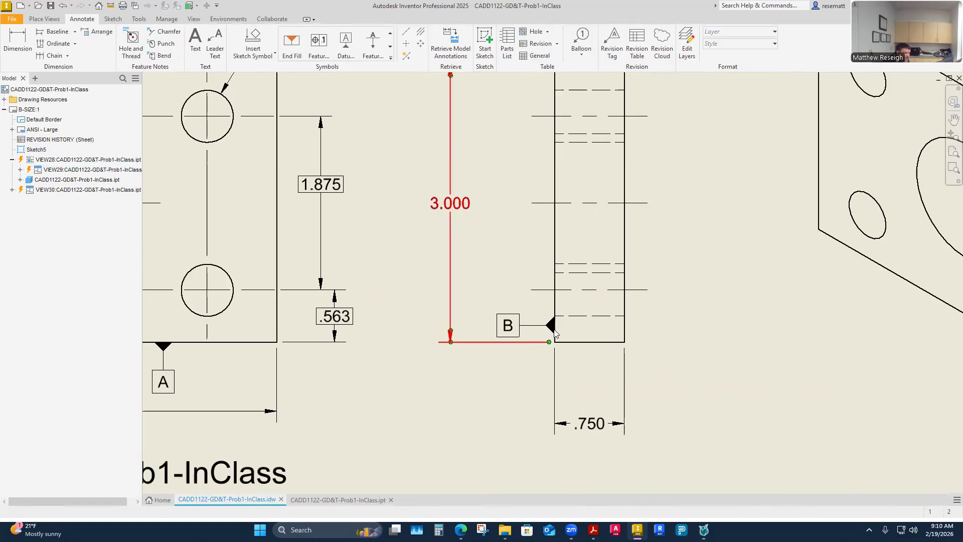
{"action": "left_click_drag", "start_coordinate": [550, 326], "coordinate": [553, 381]}
{"action": "scroll", "coordinate": [435, 383], "scroll_direction": "up", "scroll_amount": 3}
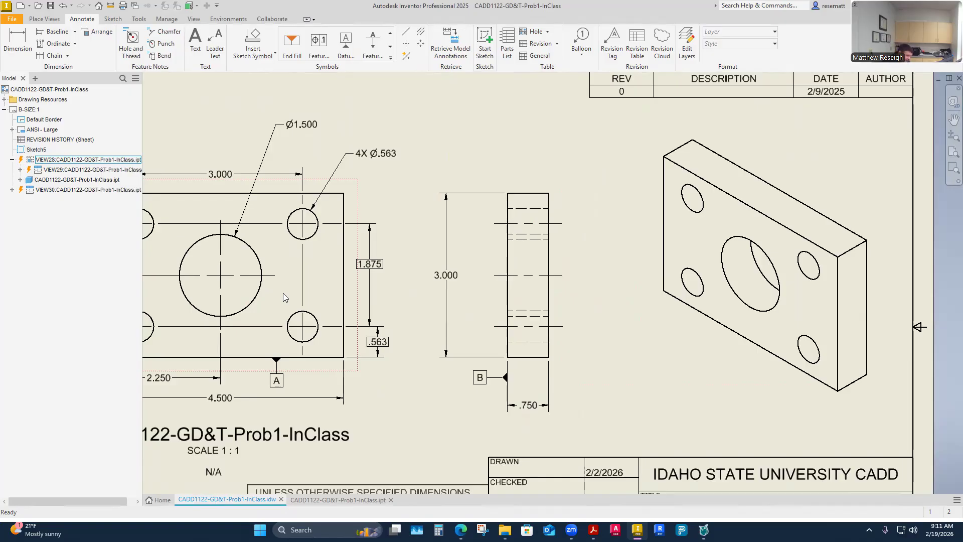
{"action": "left_click", "coordinate": [489, 381]}
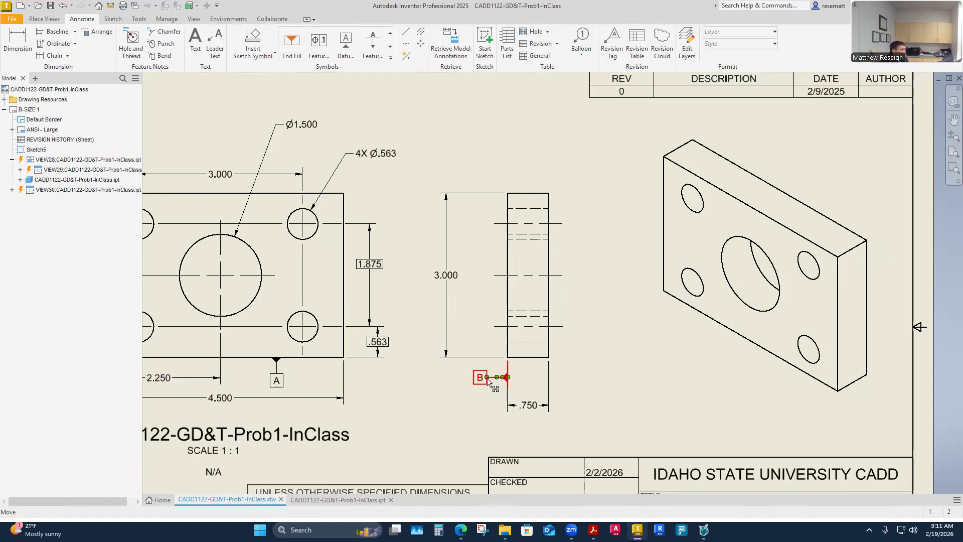
{"action": "left_click", "coordinate": [506, 377]}
{"action": "left_click", "coordinate": [708, 415]}
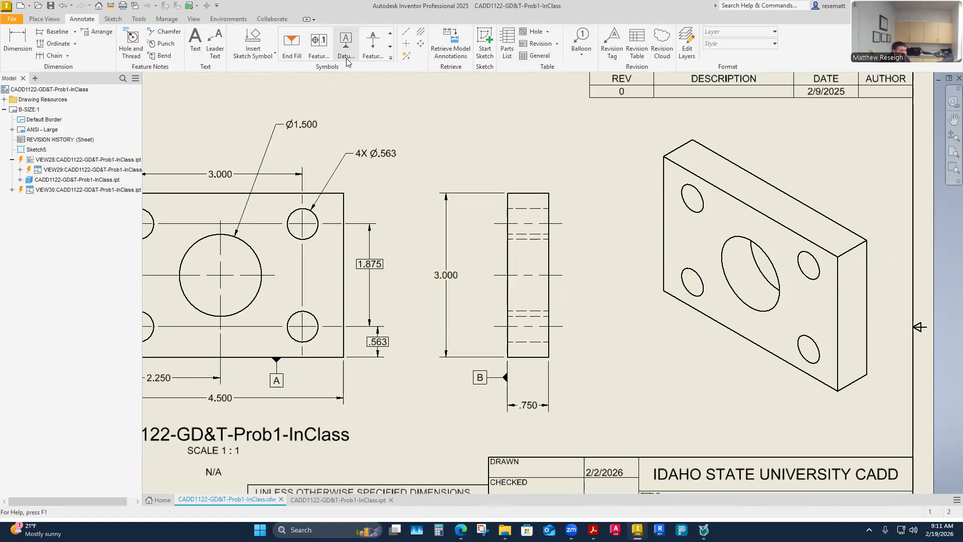
- Try a datum identifier A above the side view's top edge and delete it again
{"action": "left_click", "coordinate": [346, 43]}
{"action": "scroll", "coordinate": [553, 152], "scroll_direction": "down", "scroll_amount": 3}
{"action": "scroll", "coordinate": [550, 178], "scroll_direction": "up", "scroll_amount": 6}
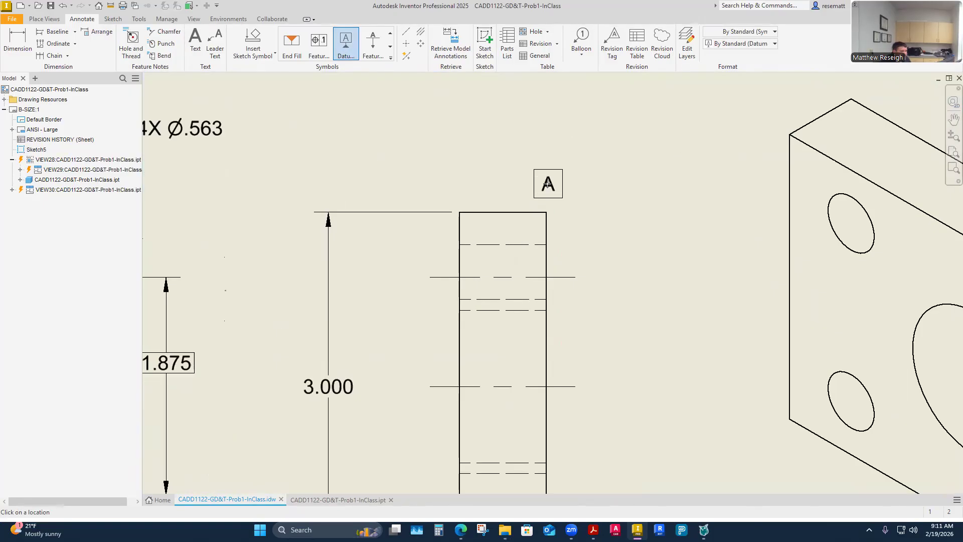
{"action": "left_click", "coordinate": [515, 212]}
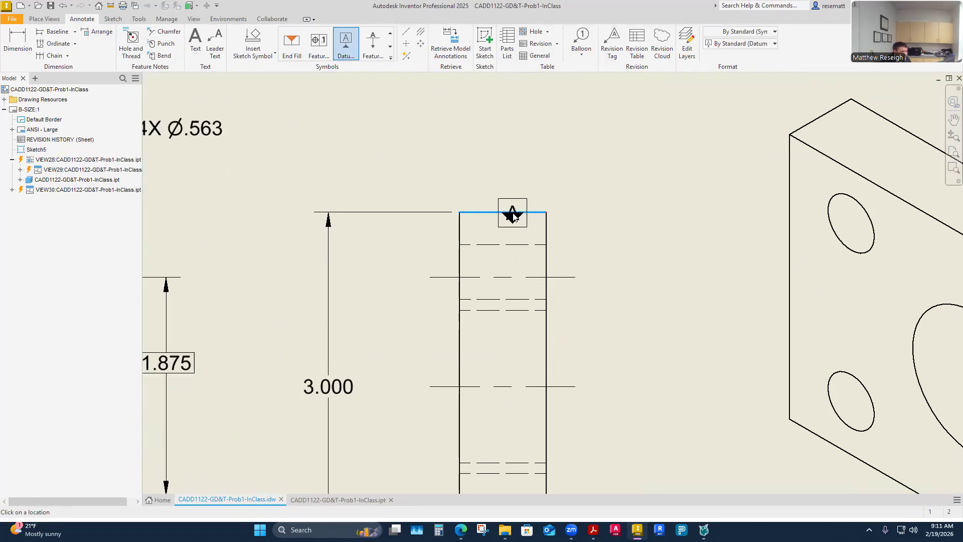
{"action": "left_click", "coordinate": [516, 212]}
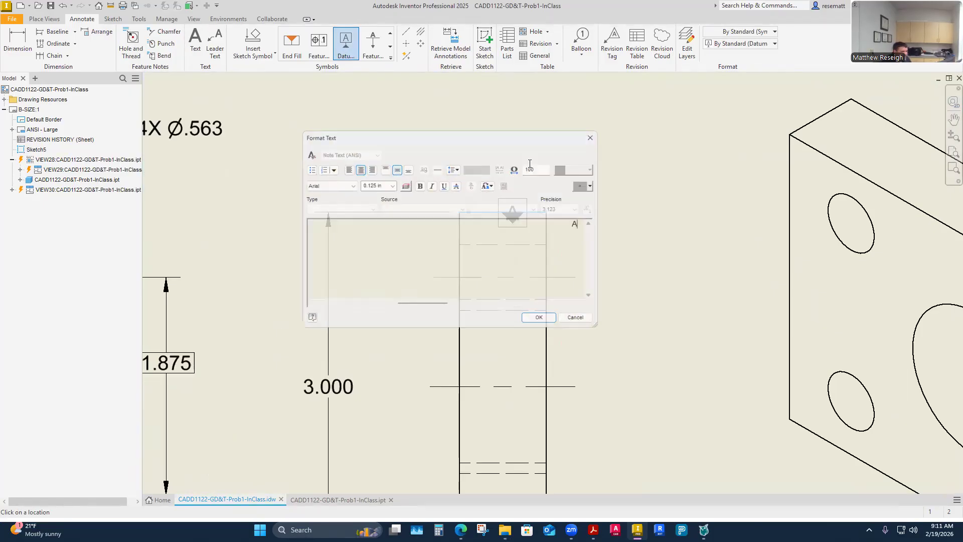
{"action": "left_click", "coordinate": [544, 323]}
{"action": "key", "text": "Escape"}
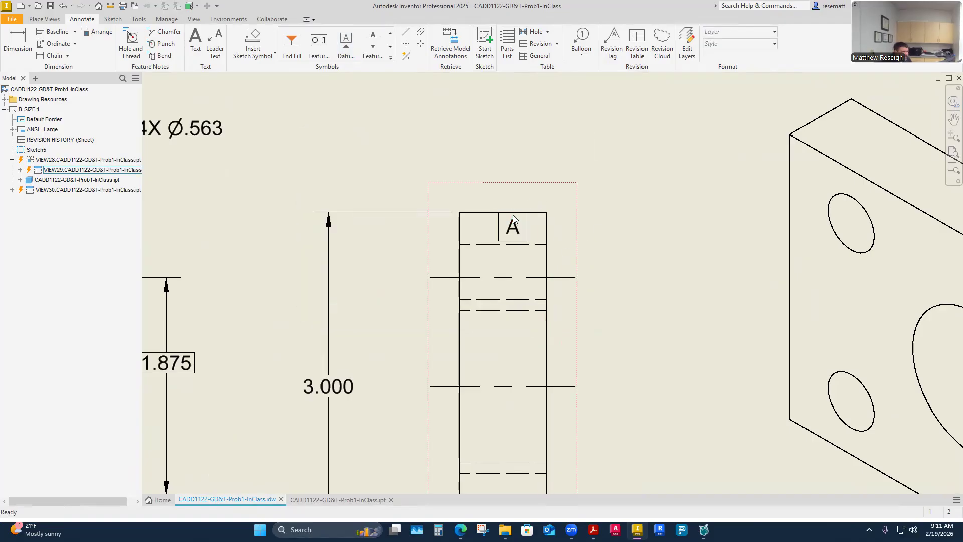
{"action": "left_click_drag", "start_coordinate": [514, 221], "coordinate": [497, 145]}
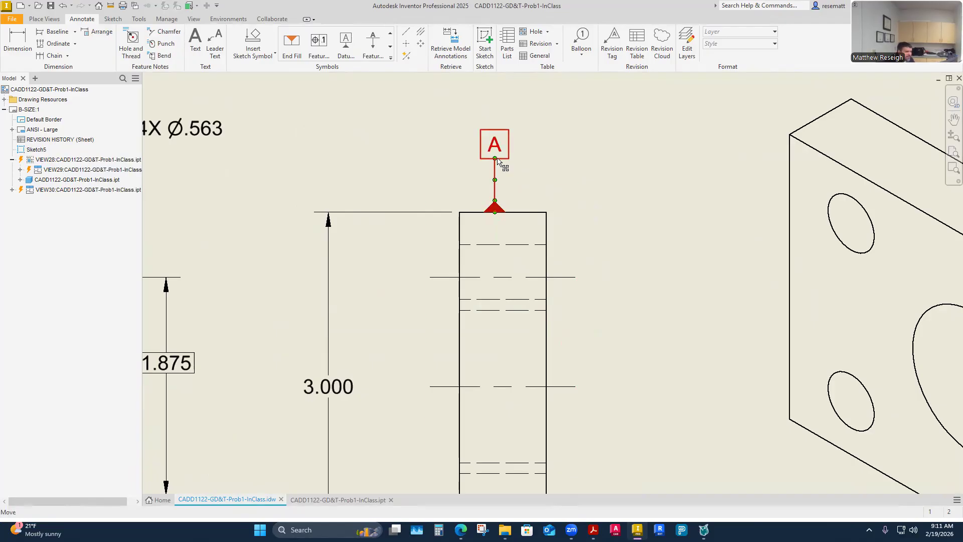
{"action": "left_click", "coordinate": [498, 161]}
{"action": "key", "text": "Delete"}
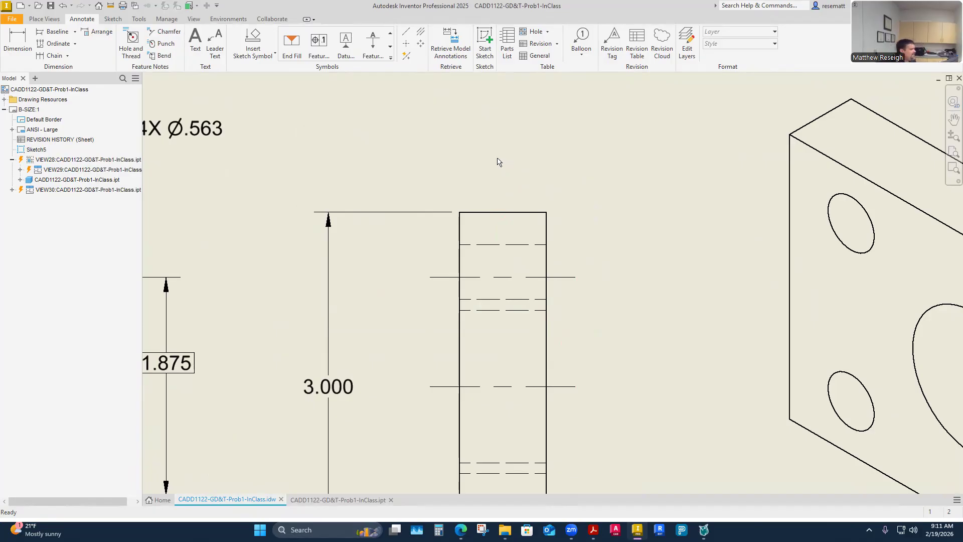
- Move the 1.500 vertical dimension farther out from the front view's left edge
{"action": "scroll", "coordinate": [502, 193], "scroll_direction": "down", "scroll_amount": 4}
{"action": "scroll", "coordinate": [498, 191], "scroll_direction": "up", "scroll_amount": 7}
{"action": "scroll", "coordinate": [497, 192], "scroll_direction": "down", "scroll_amount": 7}
{"action": "scroll", "coordinate": [475, 321], "scroll_direction": "up", "scroll_amount": 3}
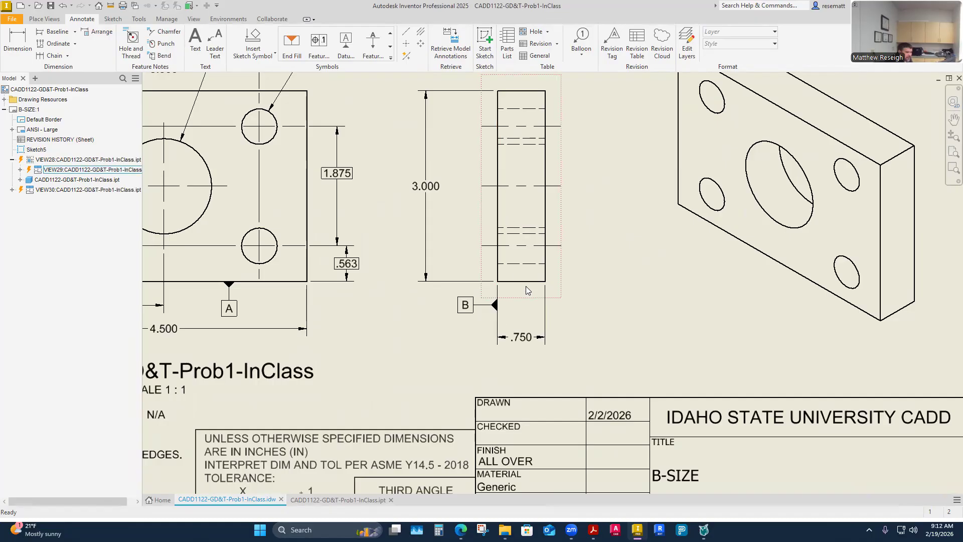
{"action": "scroll", "coordinate": [525, 287], "scroll_direction": "down", "scroll_amount": 5}
{"action": "scroll", "coordinate": [526, 289], "scroll_direction": "up", "scroll_amount": 3}
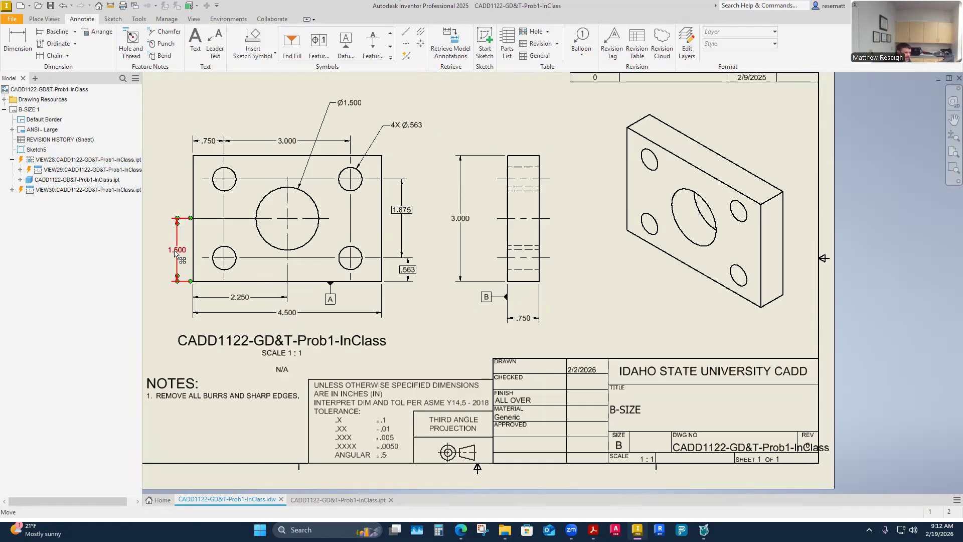
{"action": "left_click", "coordinate": [177, 249]}
{"action": "scroll", "coordinate": [191, 254], "scroll_direction": "down", "scroll_amount": 3}
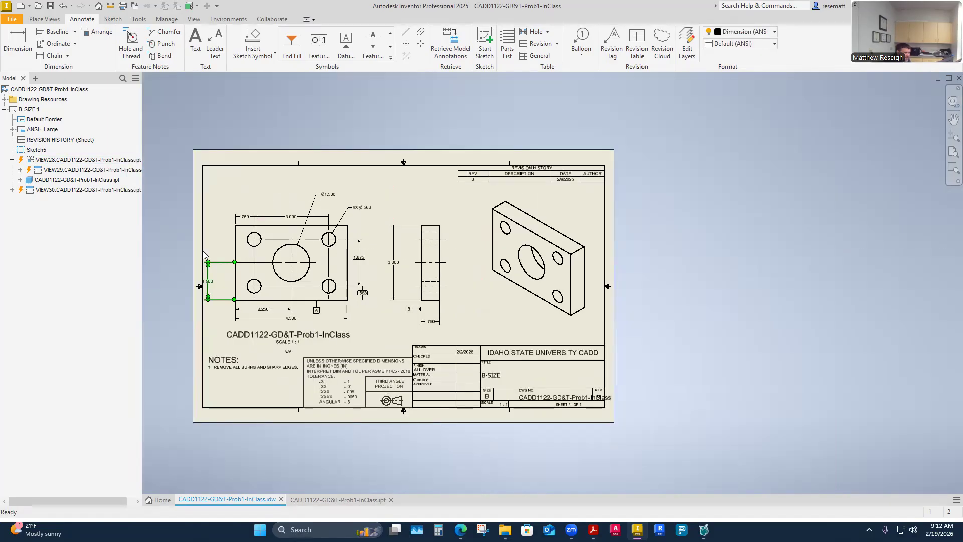
{"action": "scroll", "coordinate": [208, 252], "scroll_direction": "up", "scroll_amount": 3}
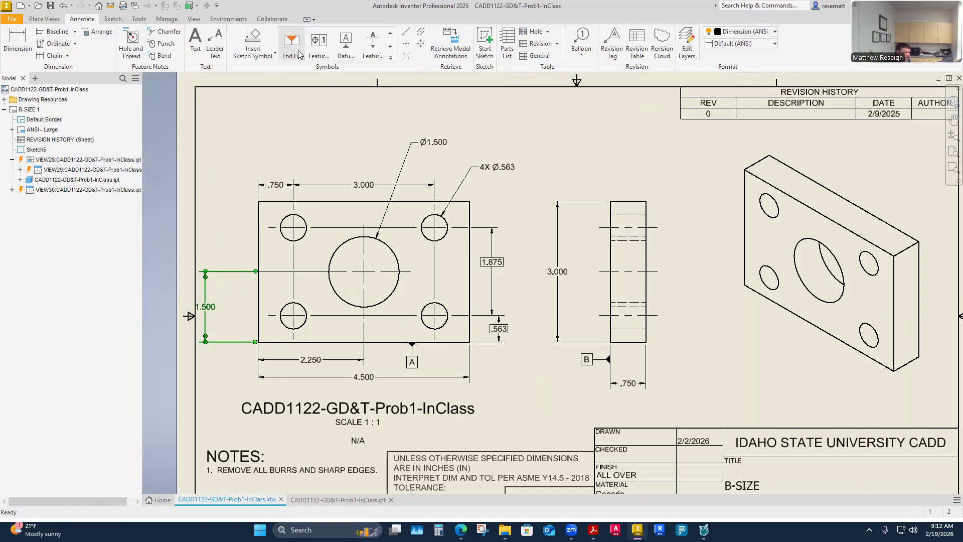
- Attach a datum identifier symbol with the letter C to the front view's left edge near its lower corner
{"action": "left_click", "coordinate": [345, 44]}
{"action": "key", "text": "Escape"}
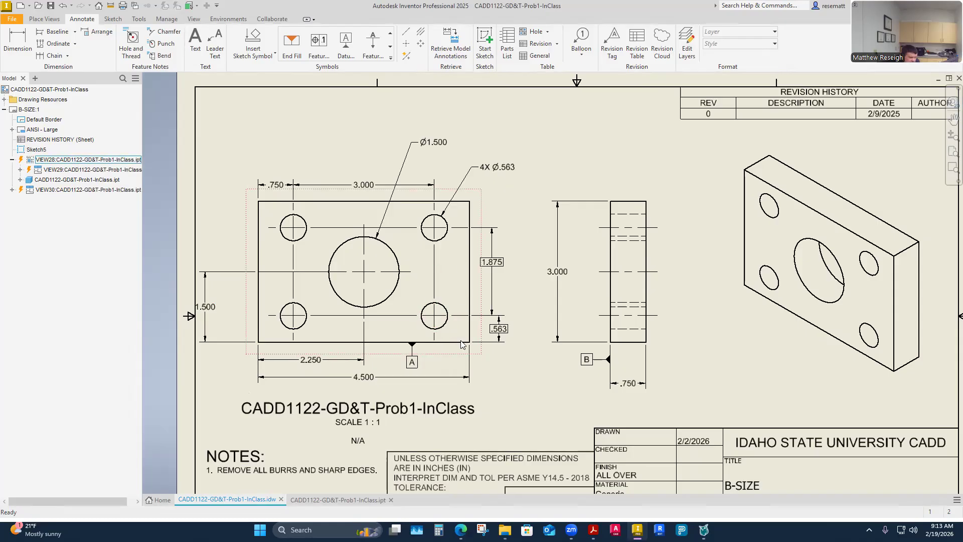
{"action": "left_click", "coordinate": [345, 42]}
{"action": "left_click", "coordinate": [258, 307]}
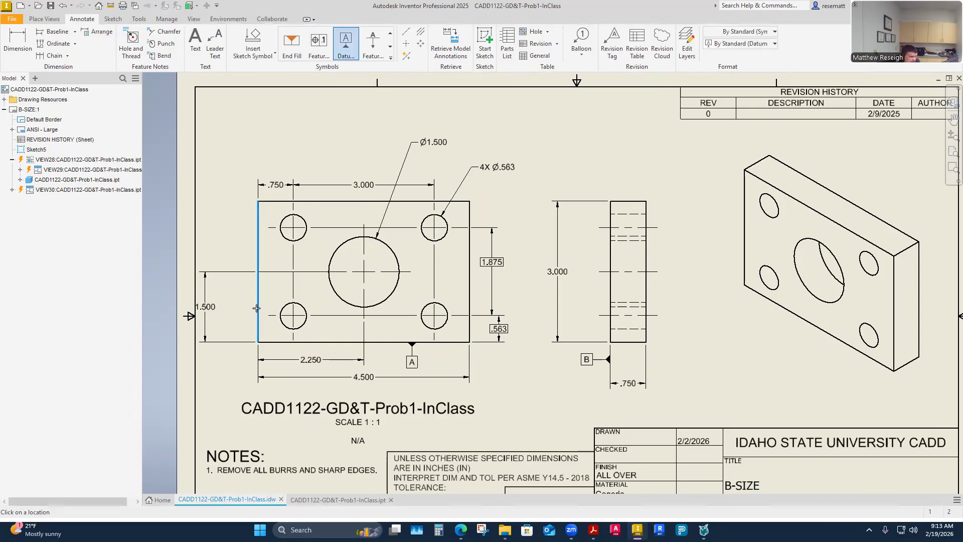
{"action": "left_click", "coordinate": [245, 307]}
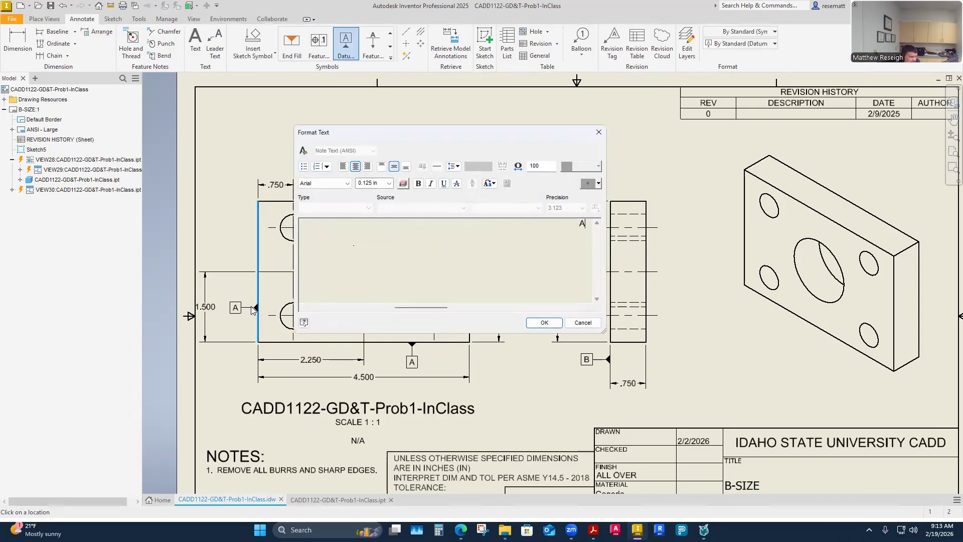
{"action": "double_click", "coordinate": [582, 224]}
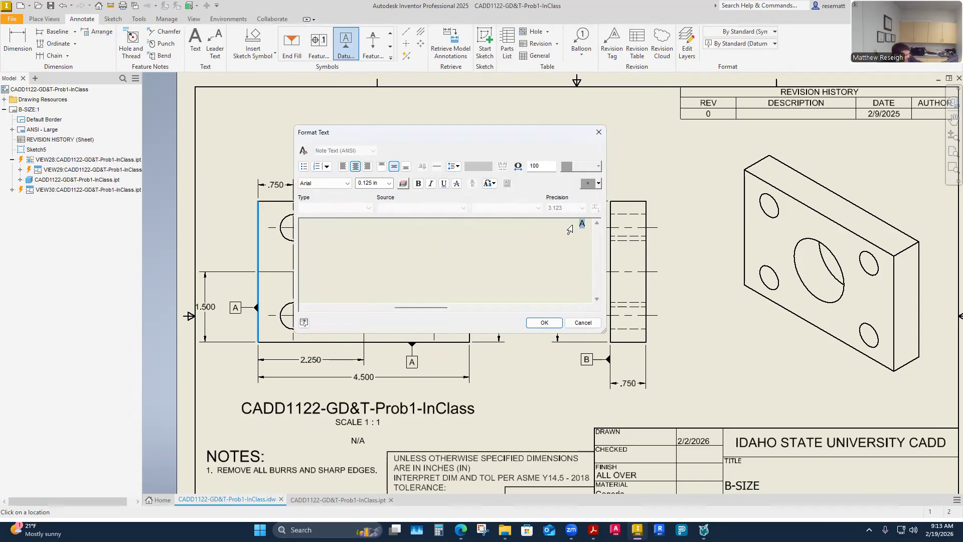
{"action": "type", "text": "c"}
{"action": "key", "text": "BackSpace"}
{"action": "type", "text": "C"}
{"action": "left_click", "coordinate": [544, 322]}
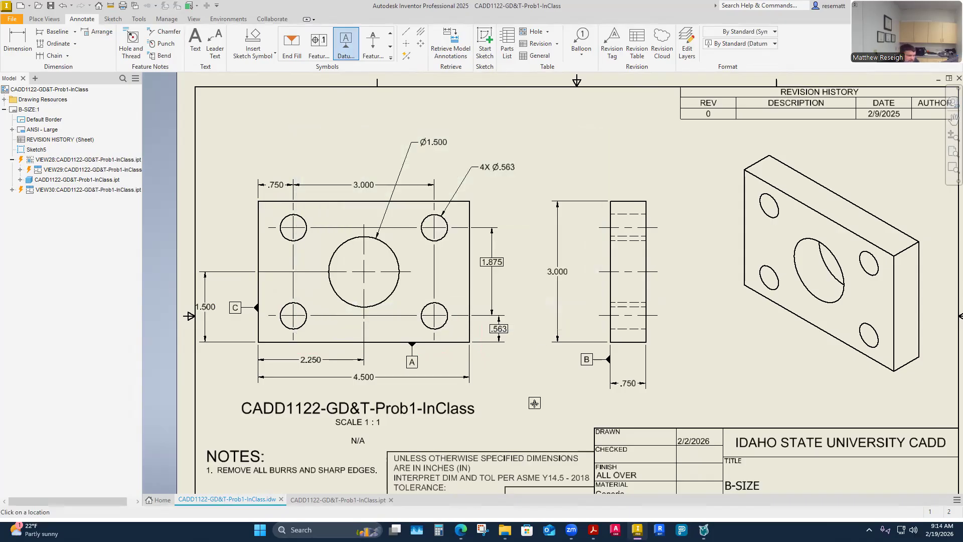
{"action": "key", "text": "Escape"}
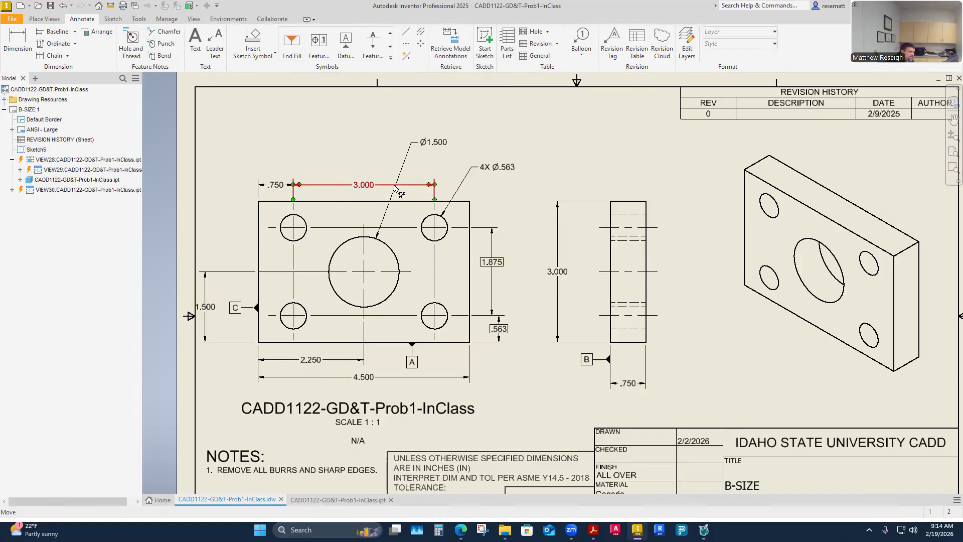
- Change the tolerance method of the .750 and 3.000 horizontal hole-location dimensions above the front view to Basic
{"action": "left_click", "coordinate": [277, 186]}
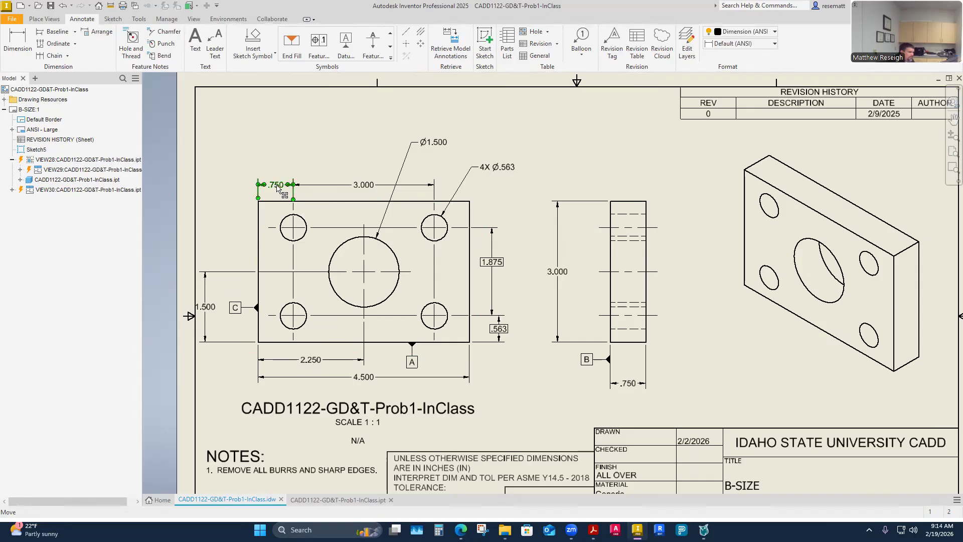
{"action": "double_click", "coordinate": [277, 186]}
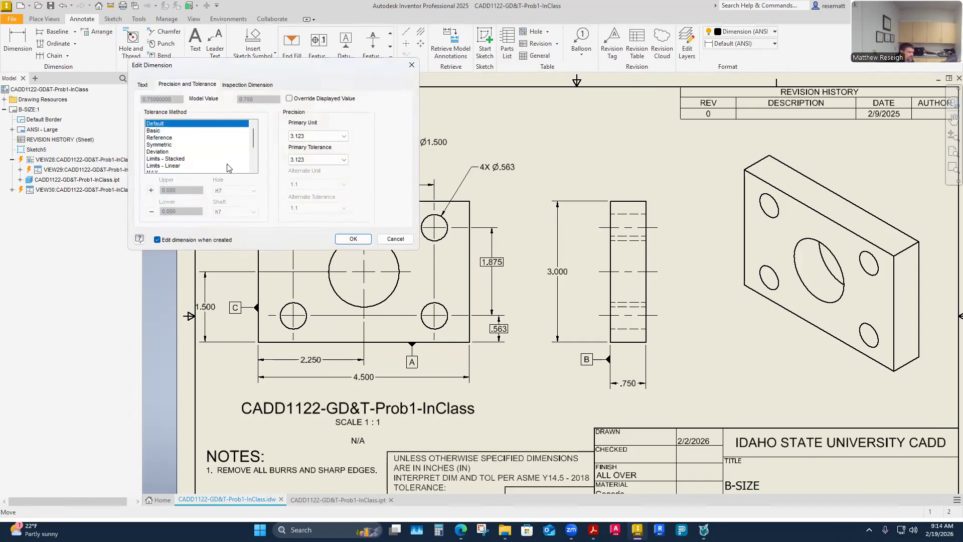
{"action": "left_click", "coordinate": [157, 130]}
{"action": "left_click", "coordinate": [353, 238]}
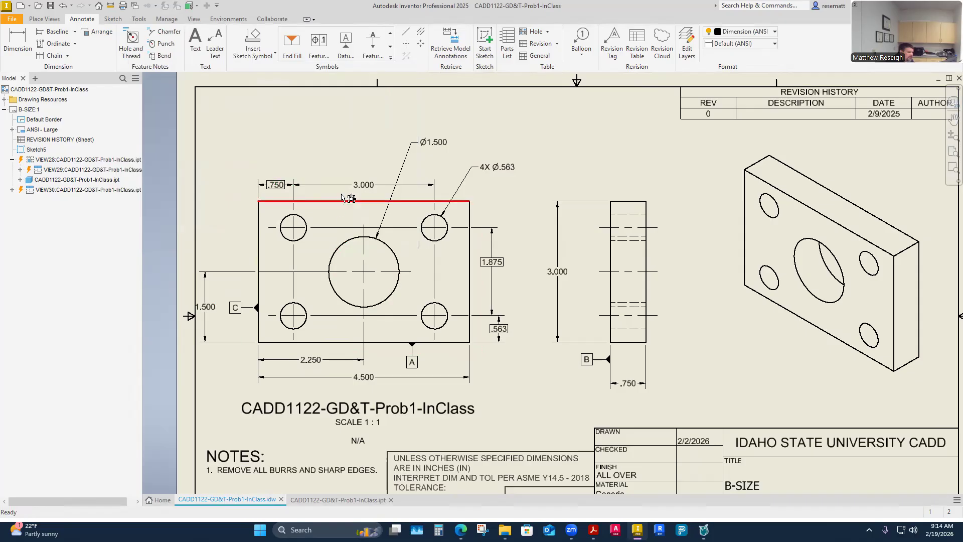
{"action": "double_click", "coordinate": [359, 186]}
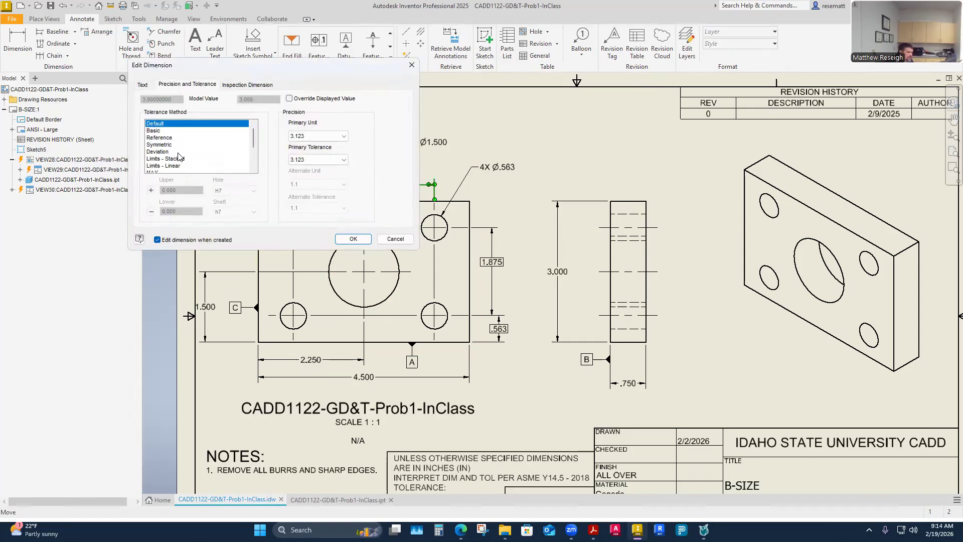
{"action": "left_click", "coordinate": [160, 131]}
{"action": "left_click", "coordinate": [353, 240]}
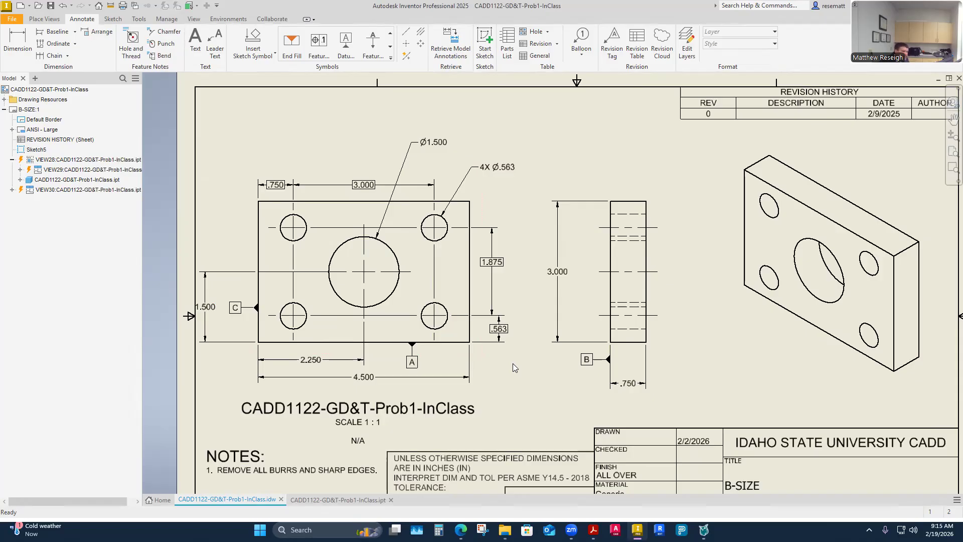
{"action": "left_click", "coordinate": [505, 171]}
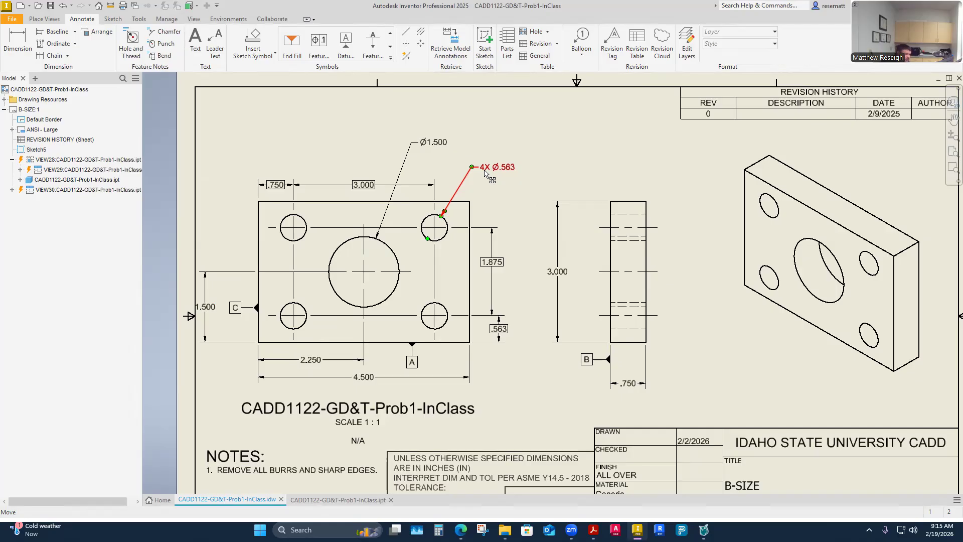
{"action": "double_click", "coordinate": [434, 139]}
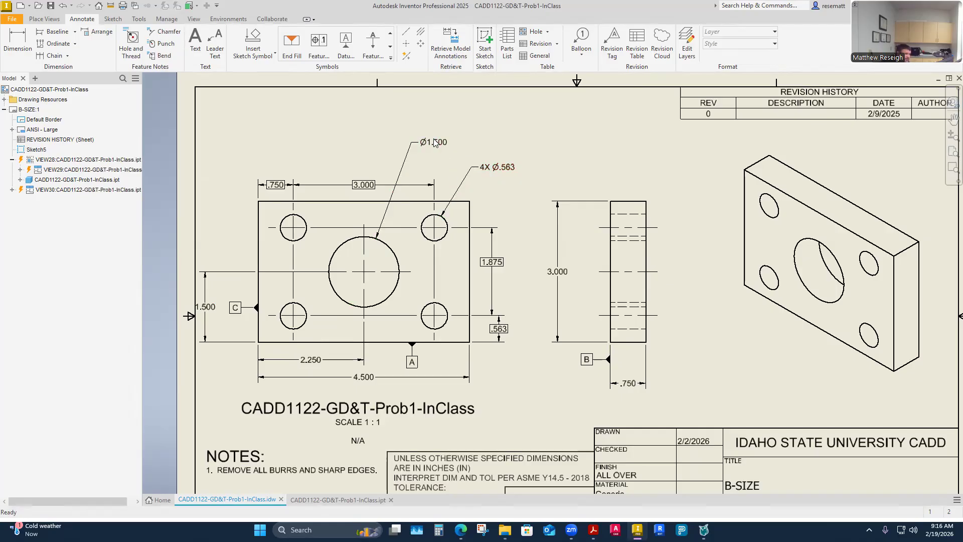